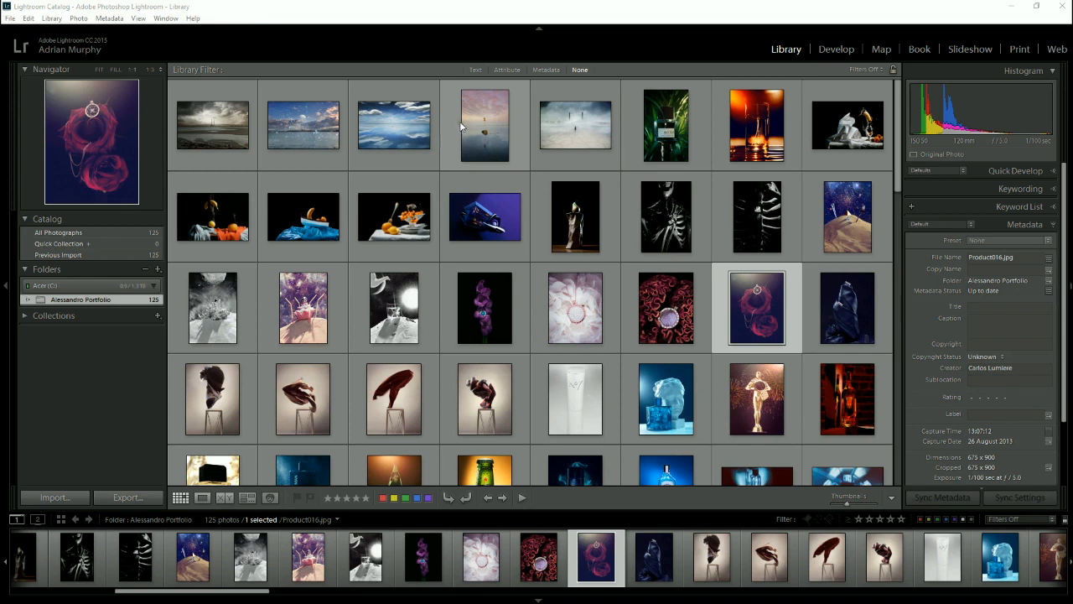
- View the general settings in the Preferences dialog and dismiss it without changes
left_click(24, 18)
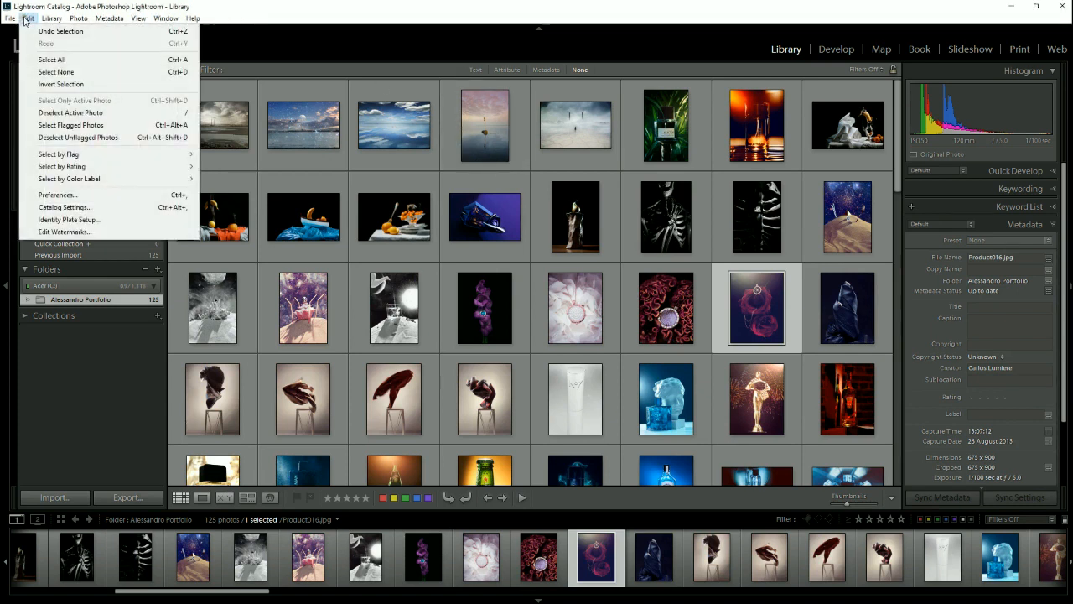
left_click(40, 193)
left_click(46, 194)
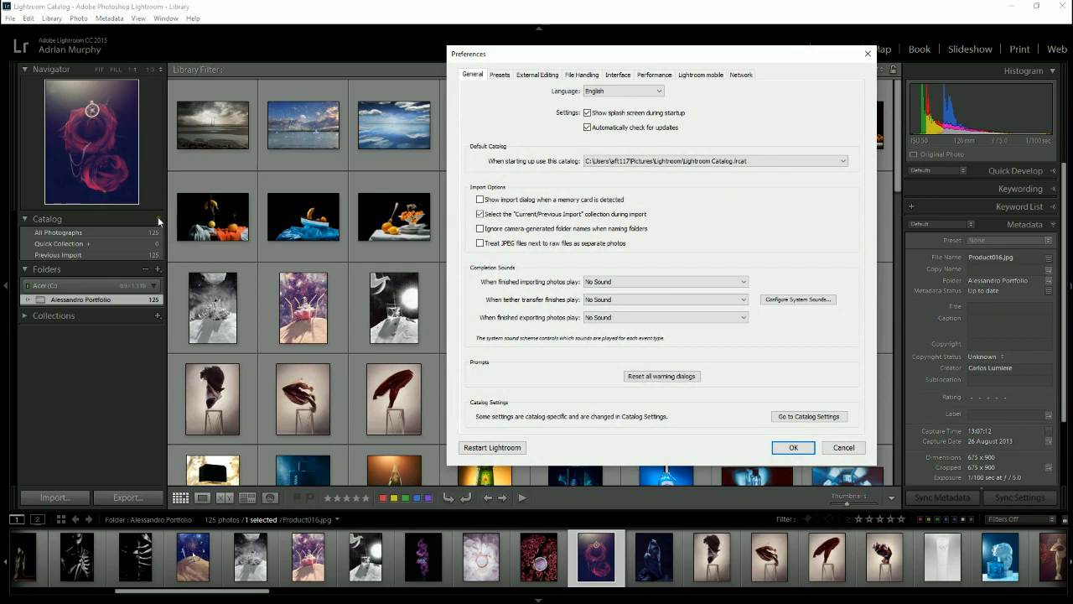
left_click(860, 450)
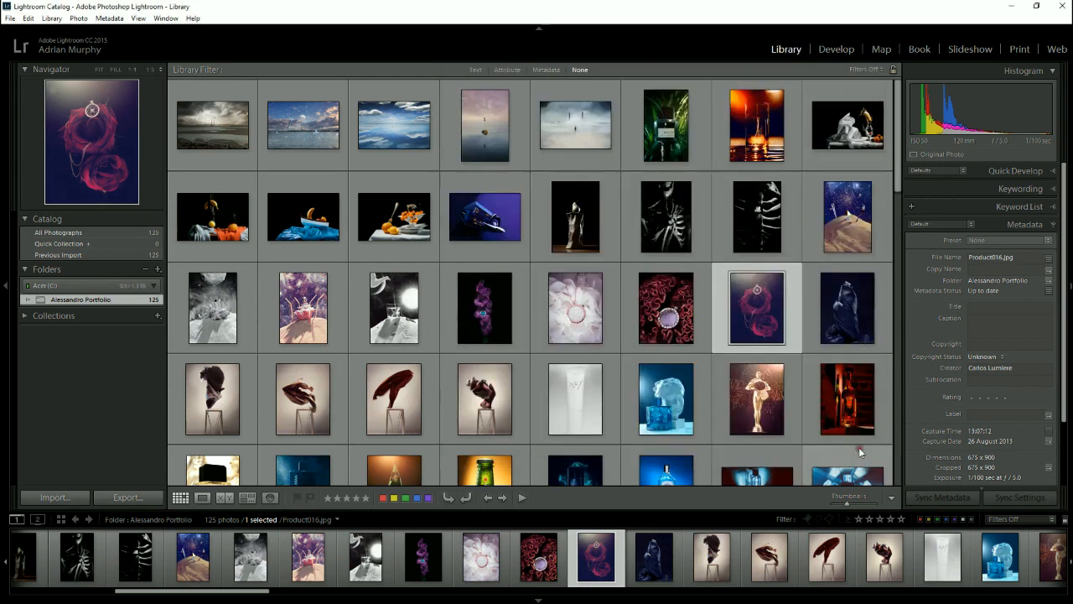
- In the general preferences, turn "Treat JPEG files next to raw files as separate photos" on and back off
left_click(29, 17)
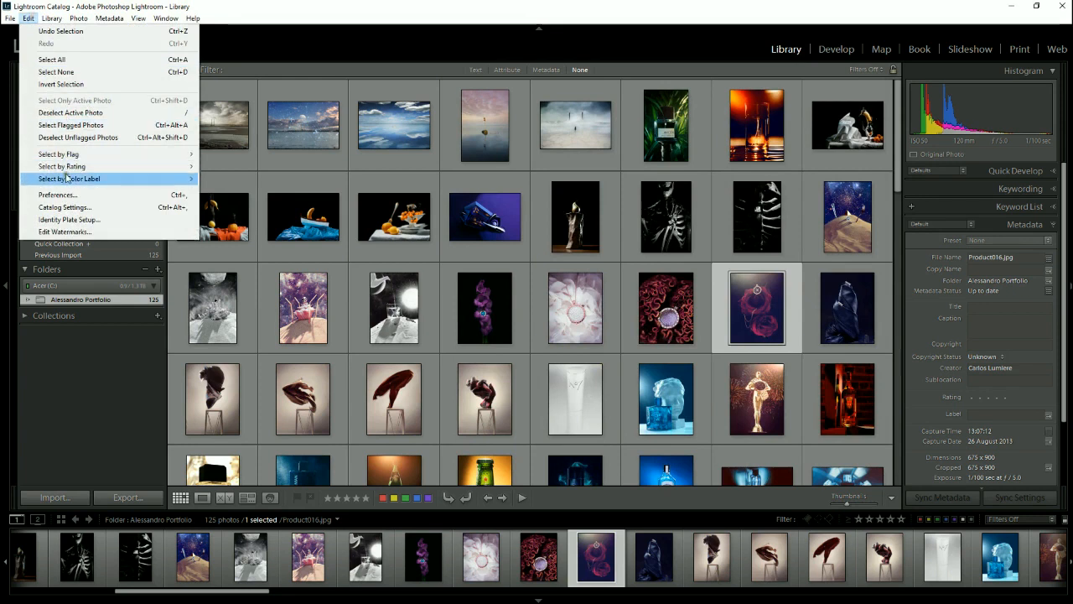
left_click(72, 198)
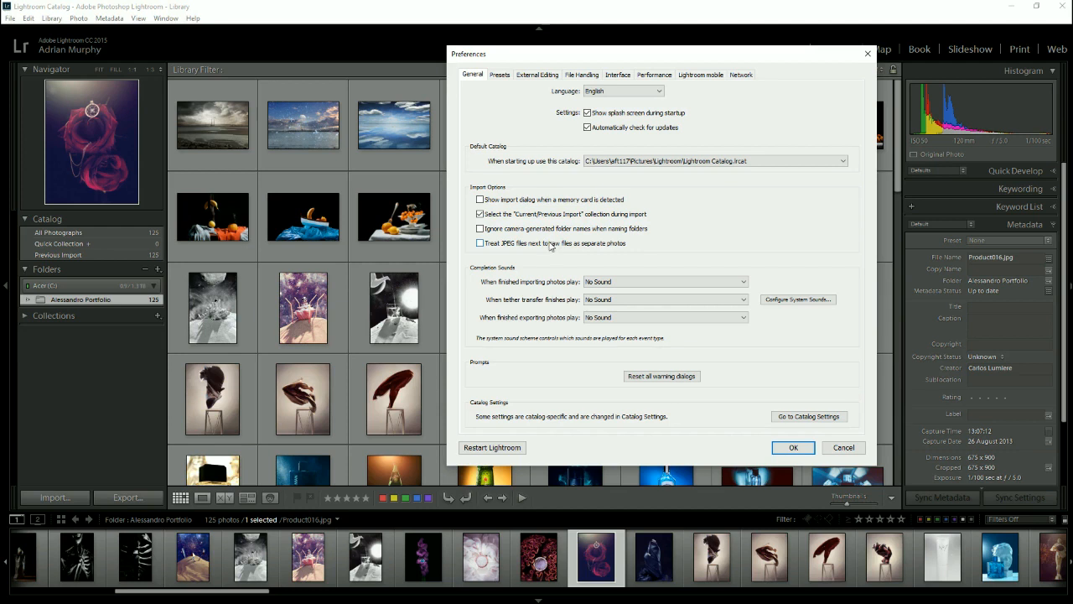
left_click(549, 245)
left_click(550, 244)
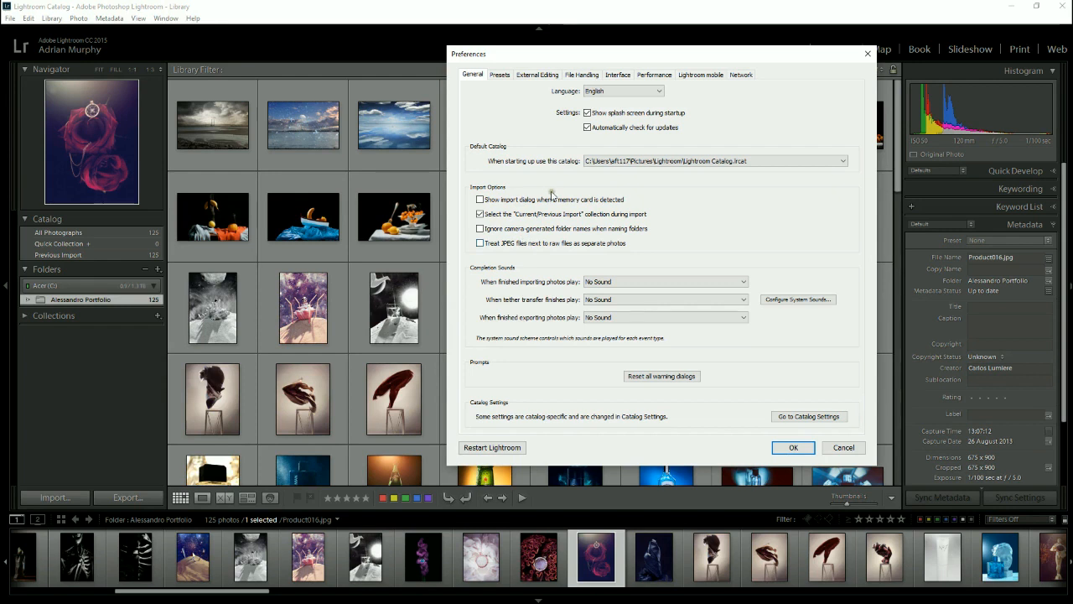
- Go to the Catalog Settings from the preferences, show the catalog's folder on disk, and accept the settings
left_click(783, 416)
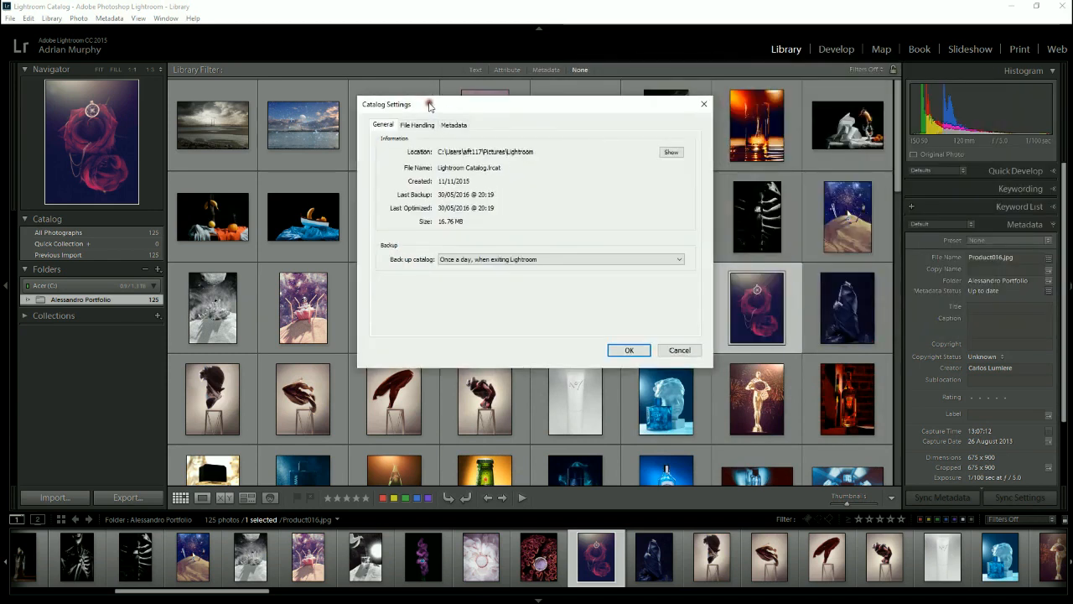
left_click(669, 153)
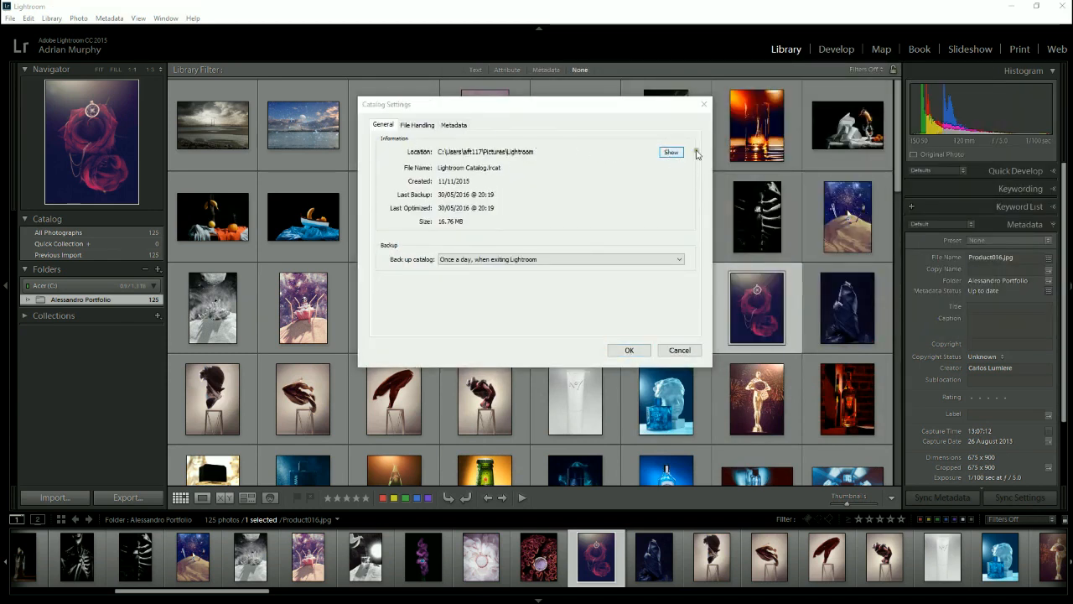
left_click(673, 154)
left_click(673, 154)
left_click(669, 153)
left_click(667, 153)
left_click(665, 152)
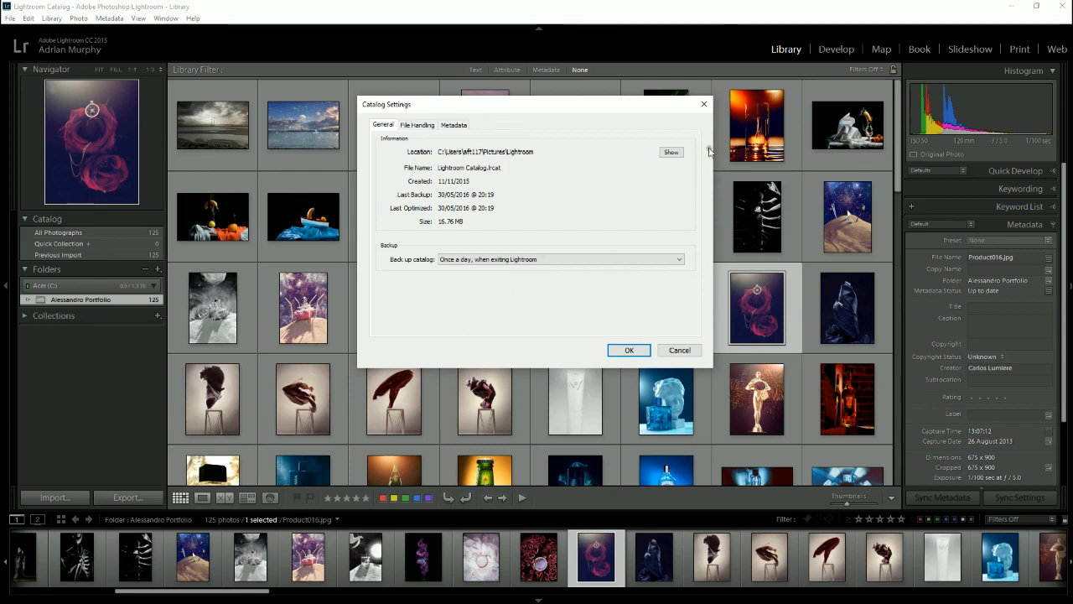
left_click(671, 152)
left_click(631, 352)
- Reopen the Catalog Settings through the preferences, reveal the catalog's location again, and cancel the dialog
left_click(29, 17)
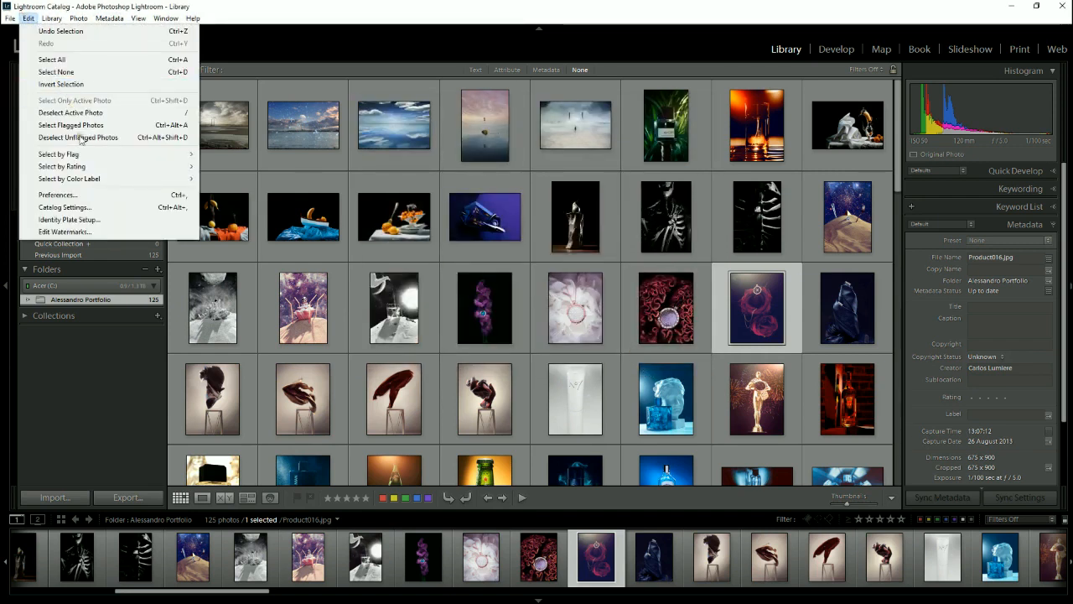
left_click(88, 194)
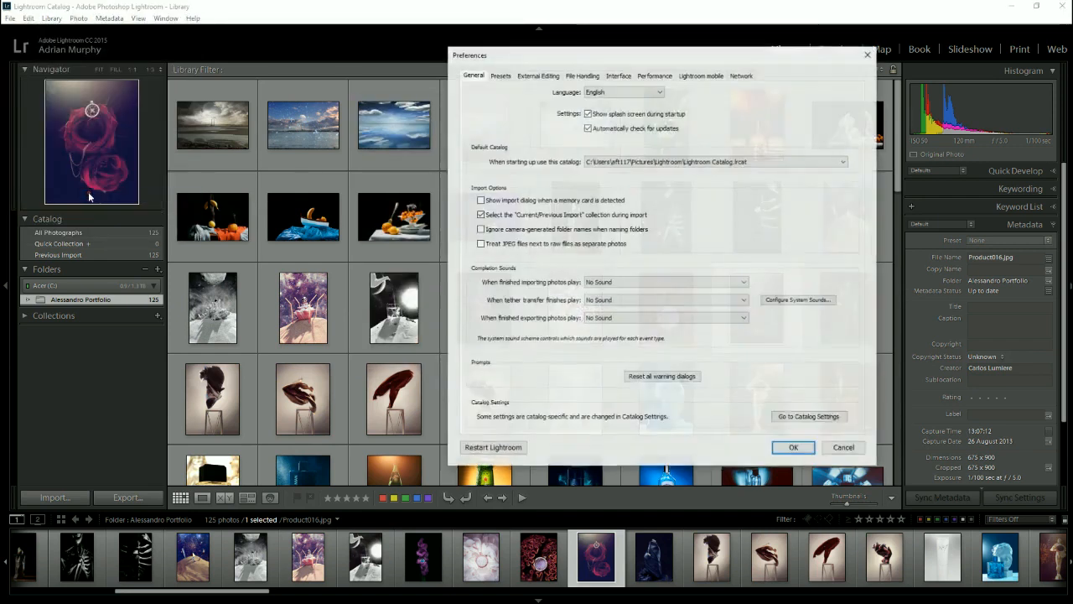
left_click(798, 416)
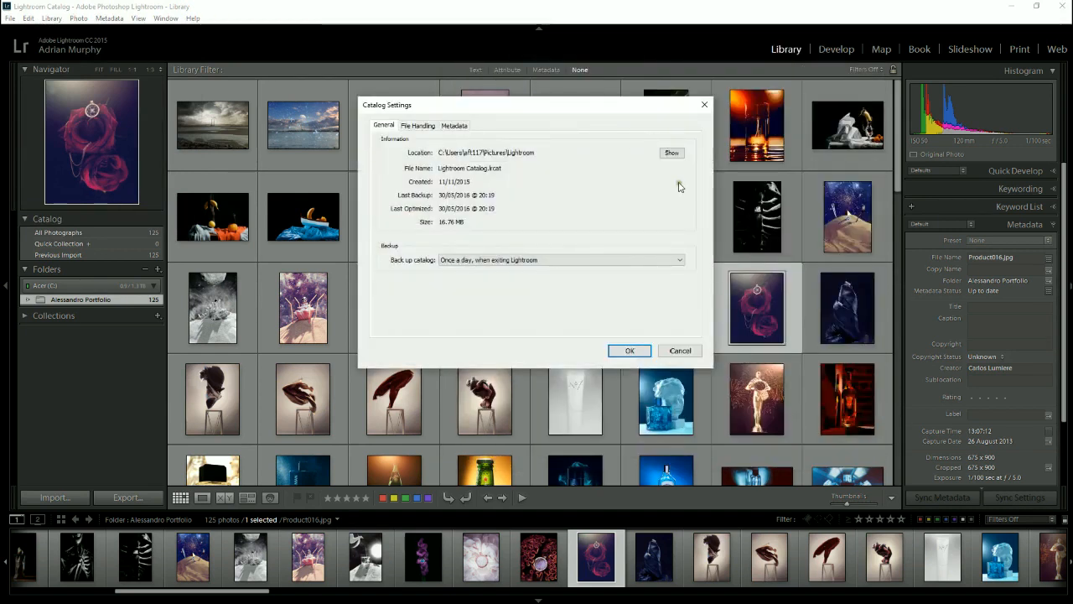
left_click(671, 152)
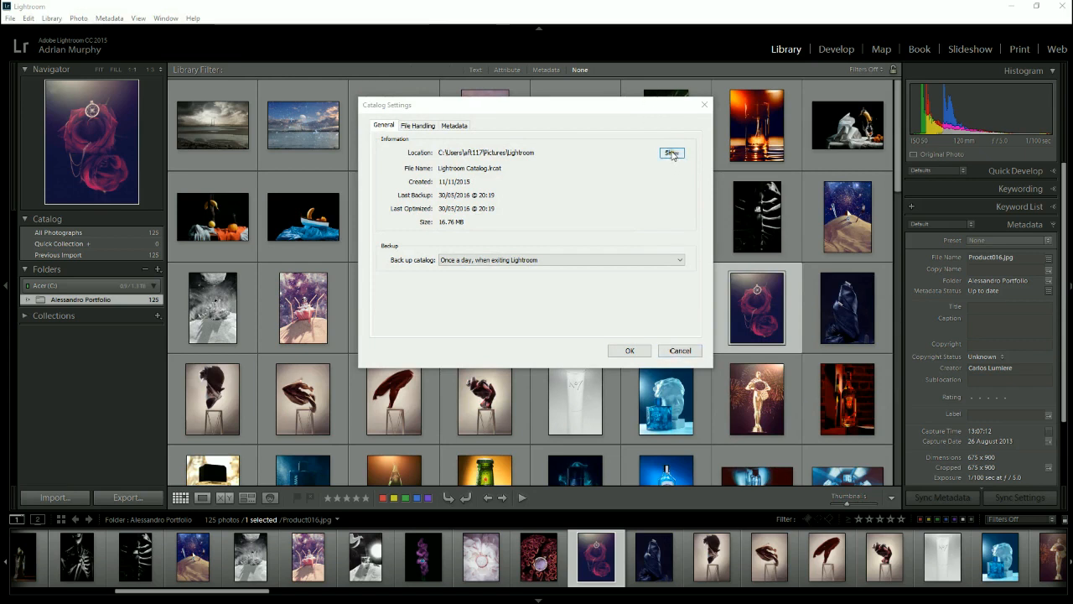
left_click(681, 350)
- Reopen the general preferences to review the startup catalog and import options, and cancel them
left_click(36, 18)
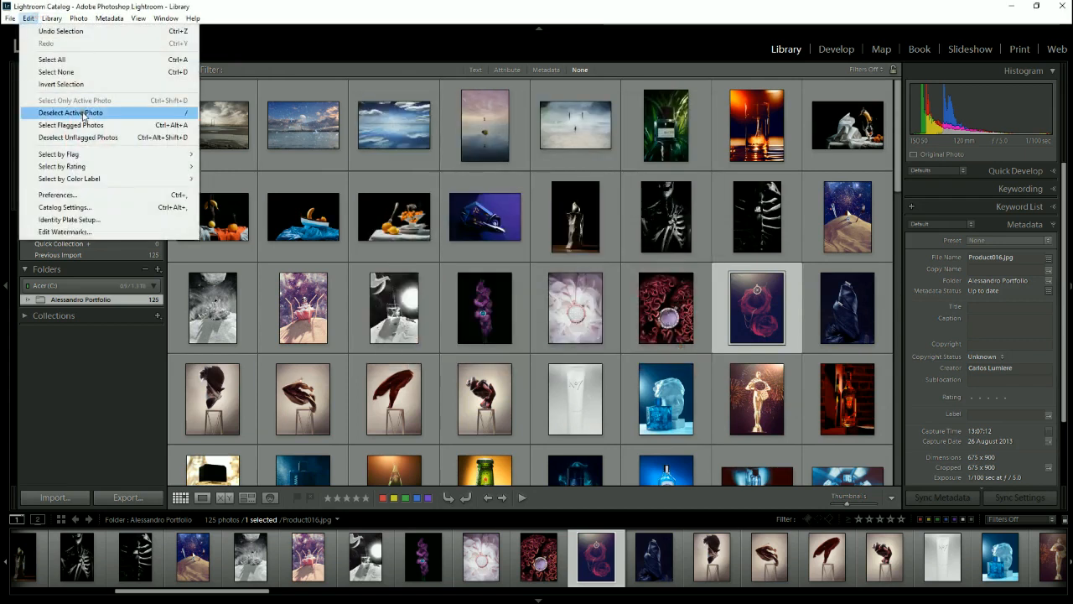
left_click(89, 196)
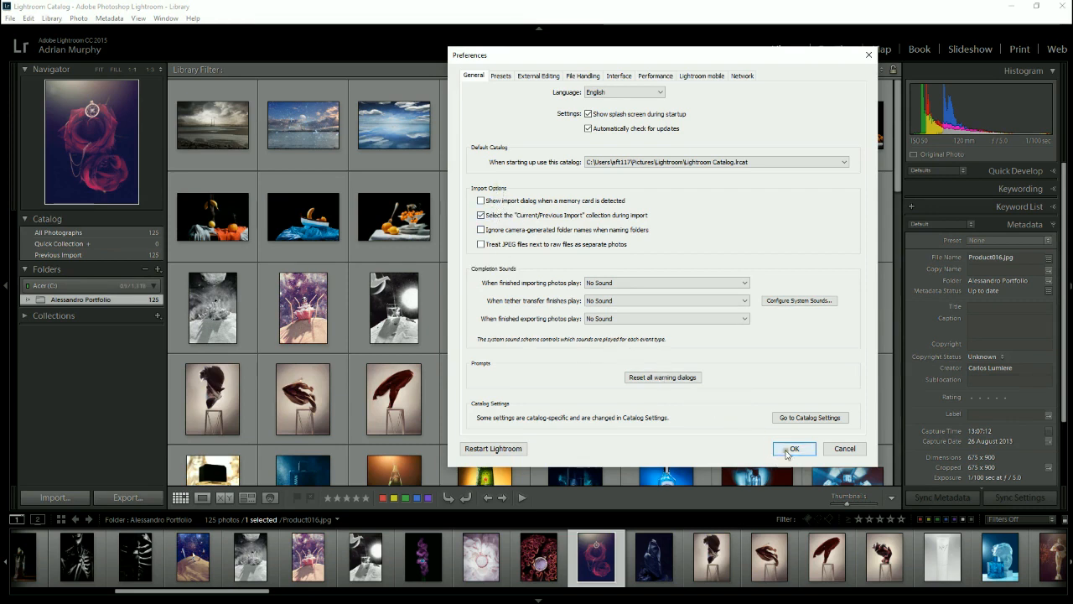
left_click(842, 448)
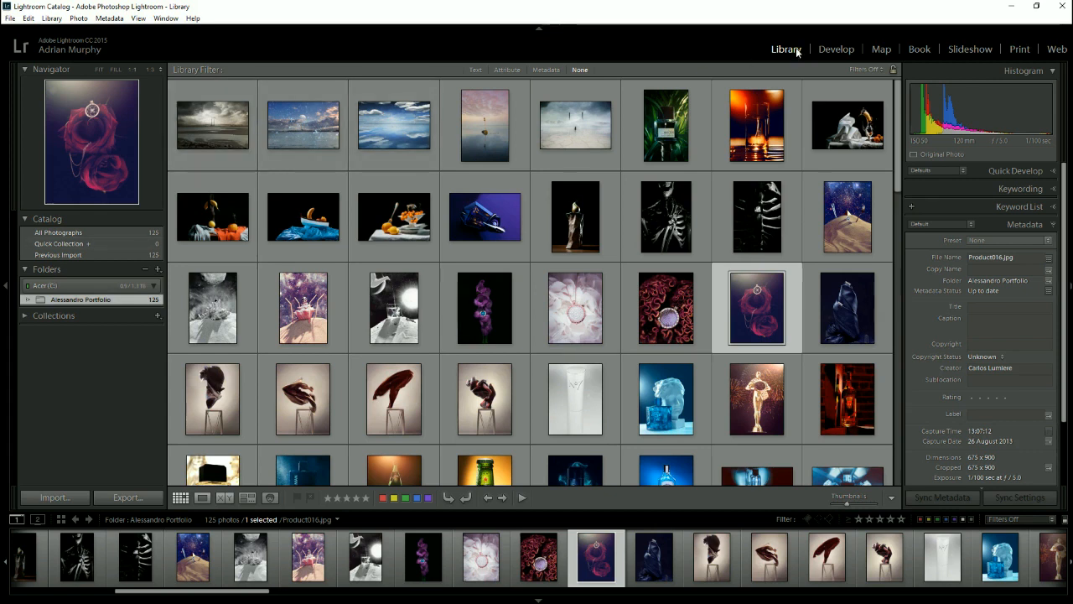
- Minimize Lightroom, open the Lightroom folder inside Pictures in File Explorer, and select the Lightroom Catalog.lrcat.lock file
left_click(1012, 6)
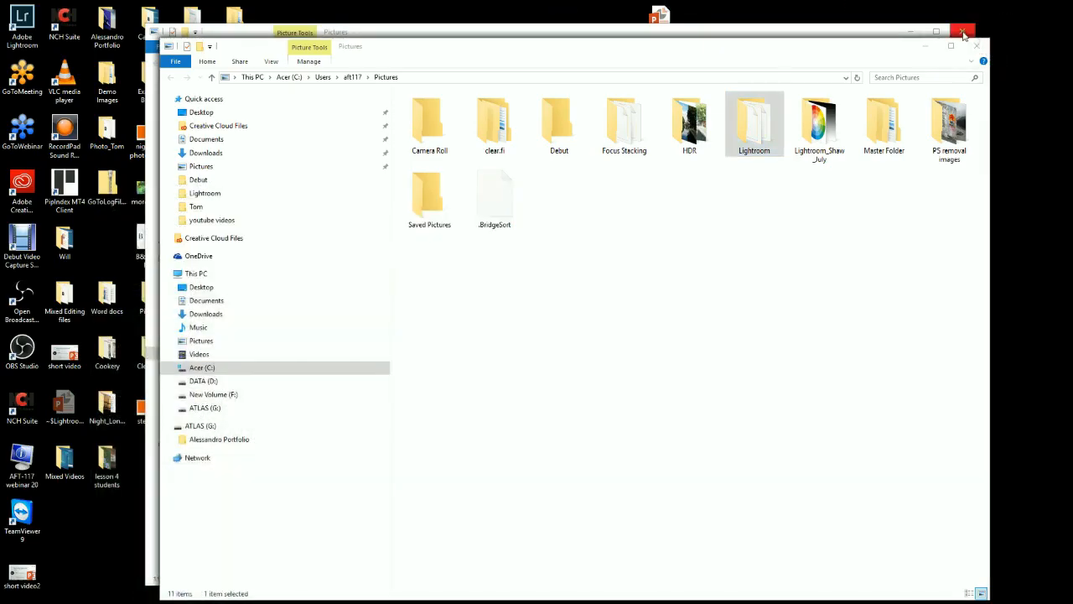
double_click(756, 132)
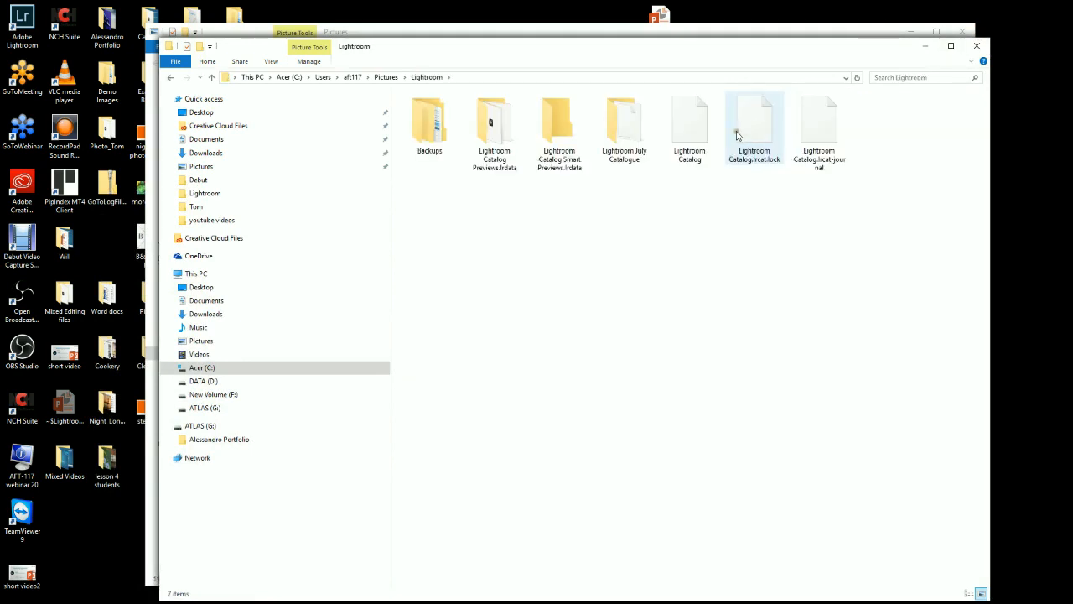
left_click(735, 132)
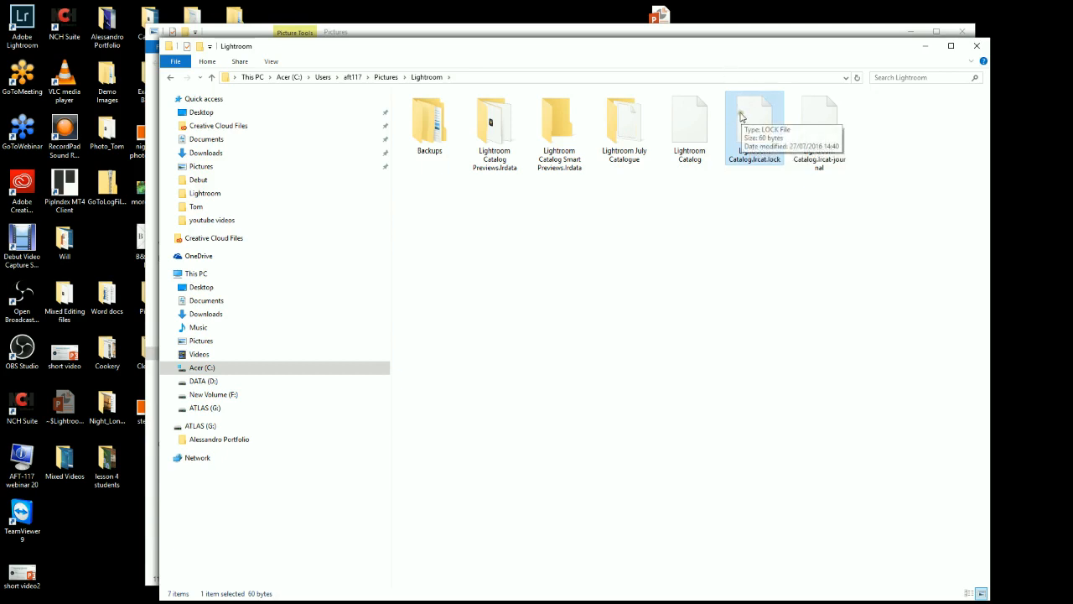
- Open the portfolio folder on the desktop to view its images, and close all the open folder windows
left_click(118, 27)
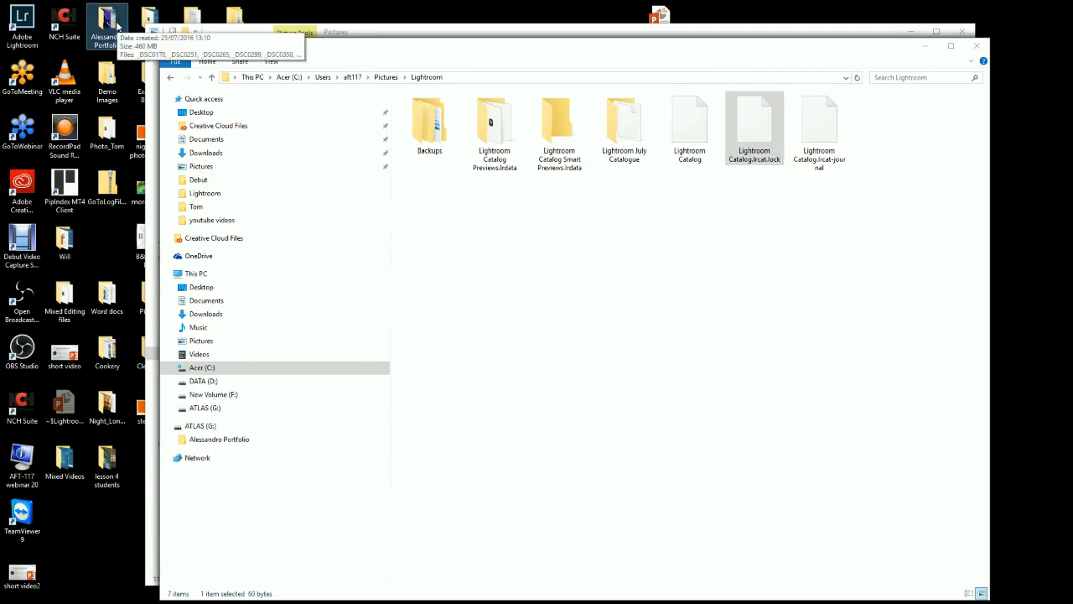
double_click(118, 27)
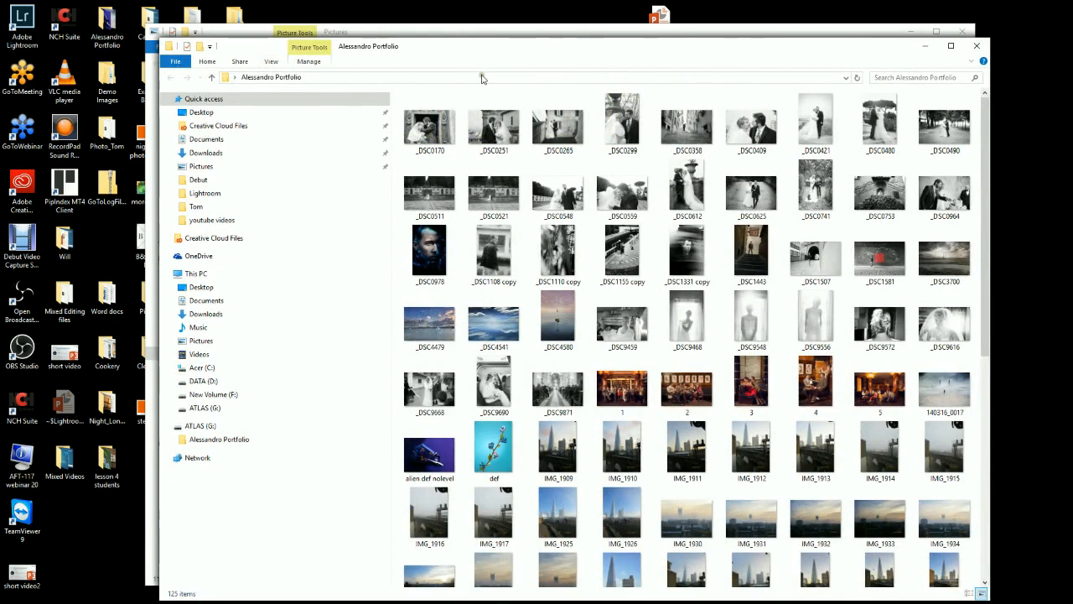
left_click(970, 52)
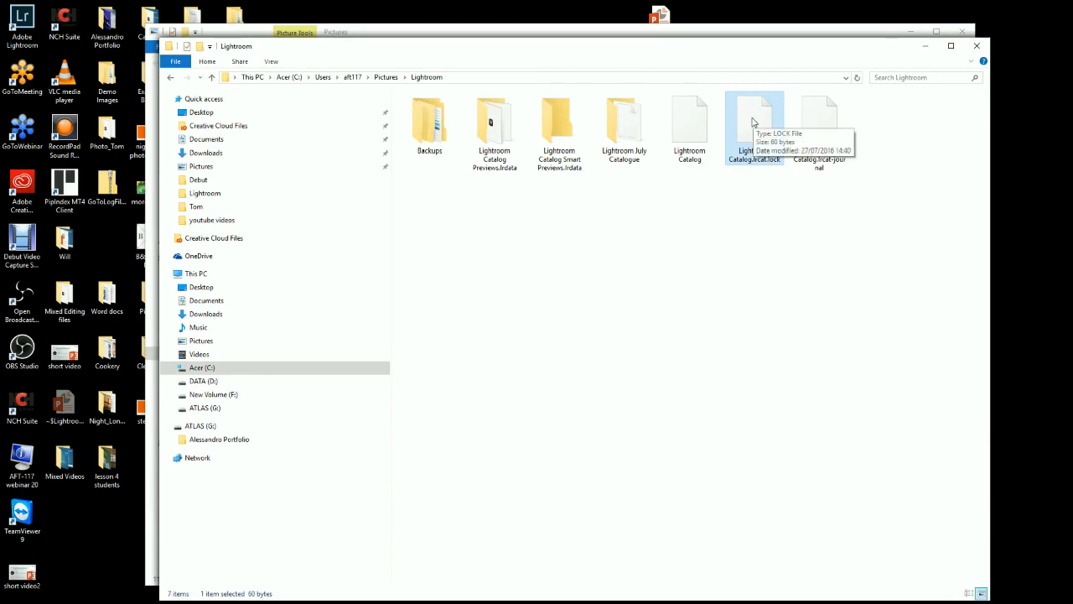
key("alt+Up")
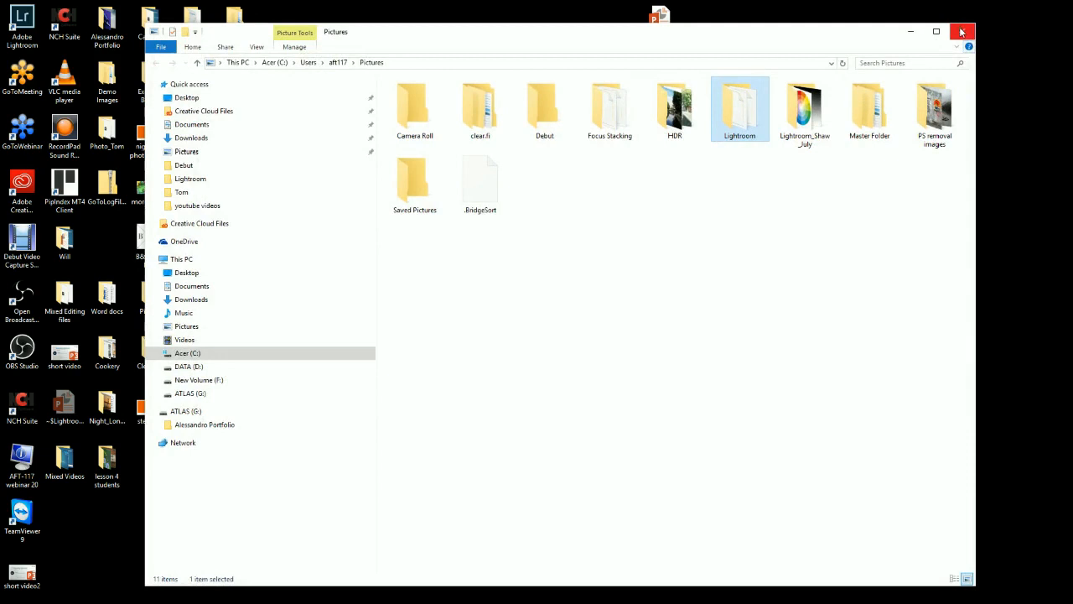
left_click(962, 32)
- Reopen the desktop portfolio folder and look through the image files it contains
double_click(106, 26)
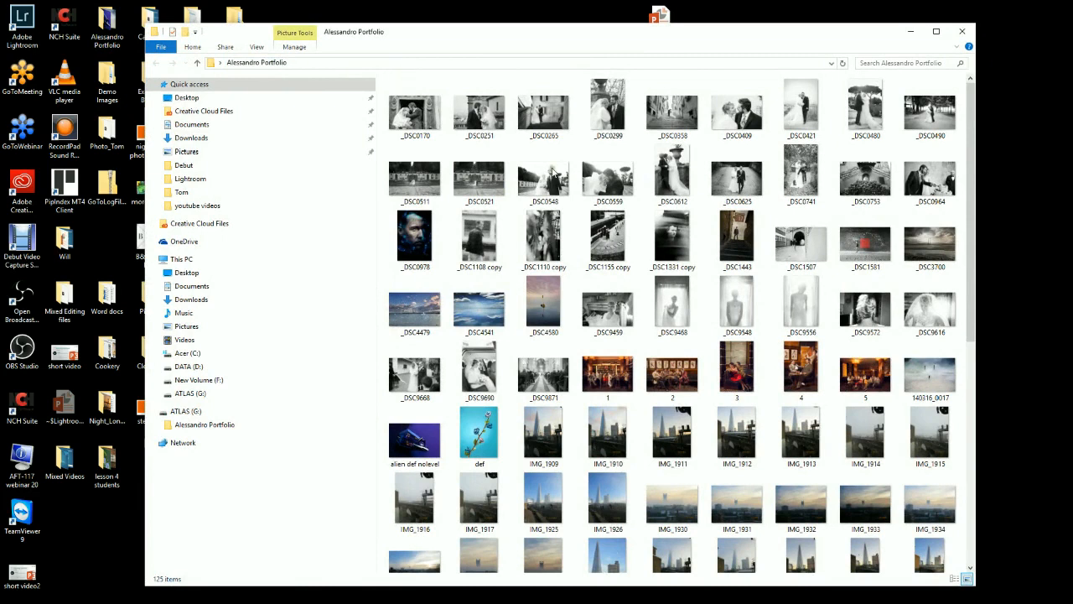
scroll(616, 168, "down", 5)
scroll(616, 168, "up", 5)
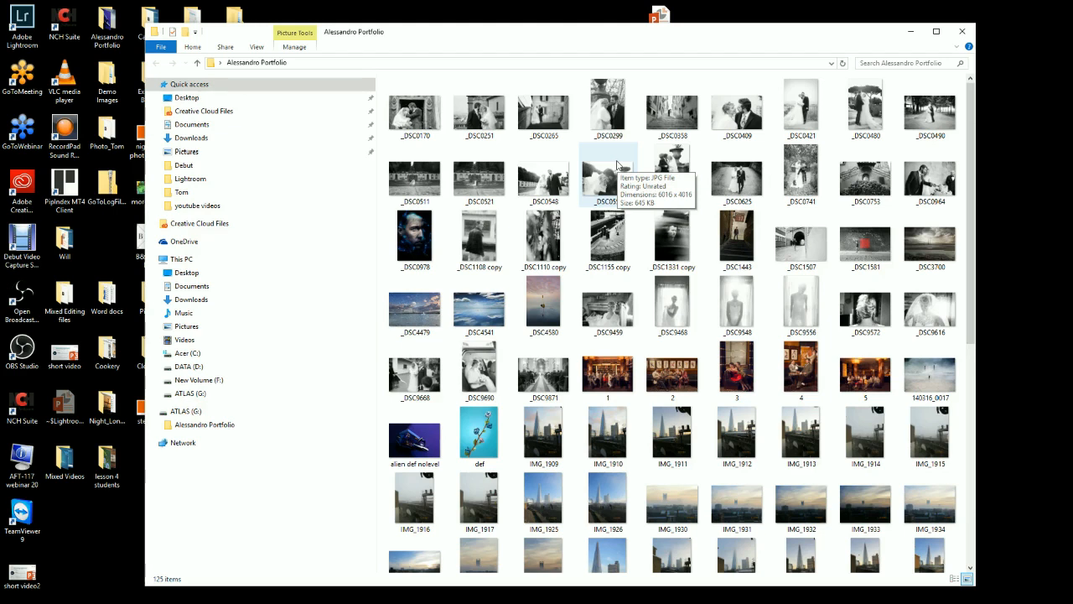
- Switch back to Lightroom and look through the imported portfolio photos in the Library grid
mouse_move(432, 599)
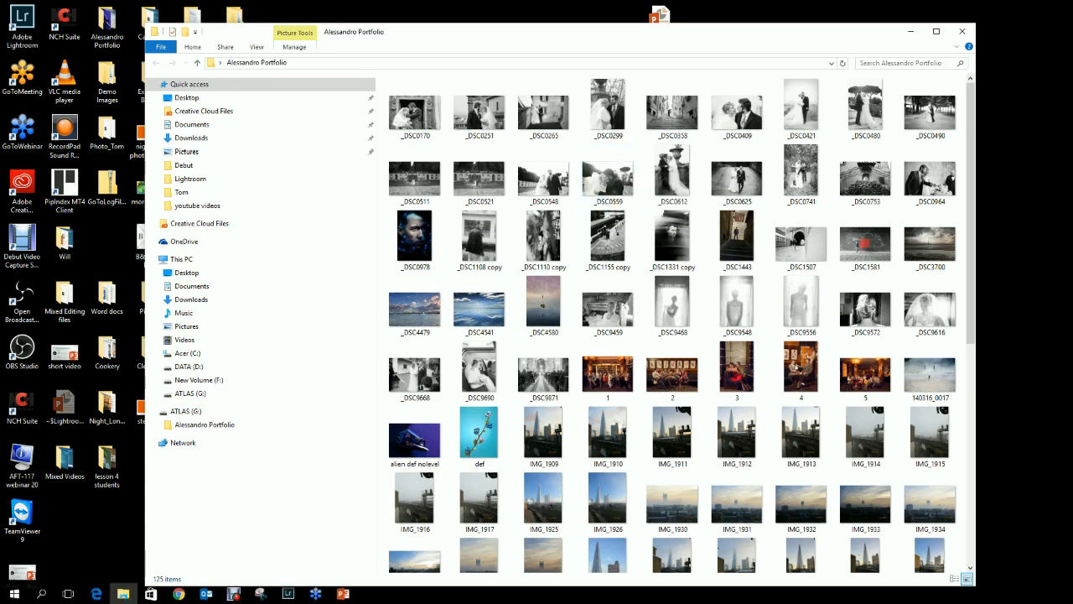
left_click(288, 593)
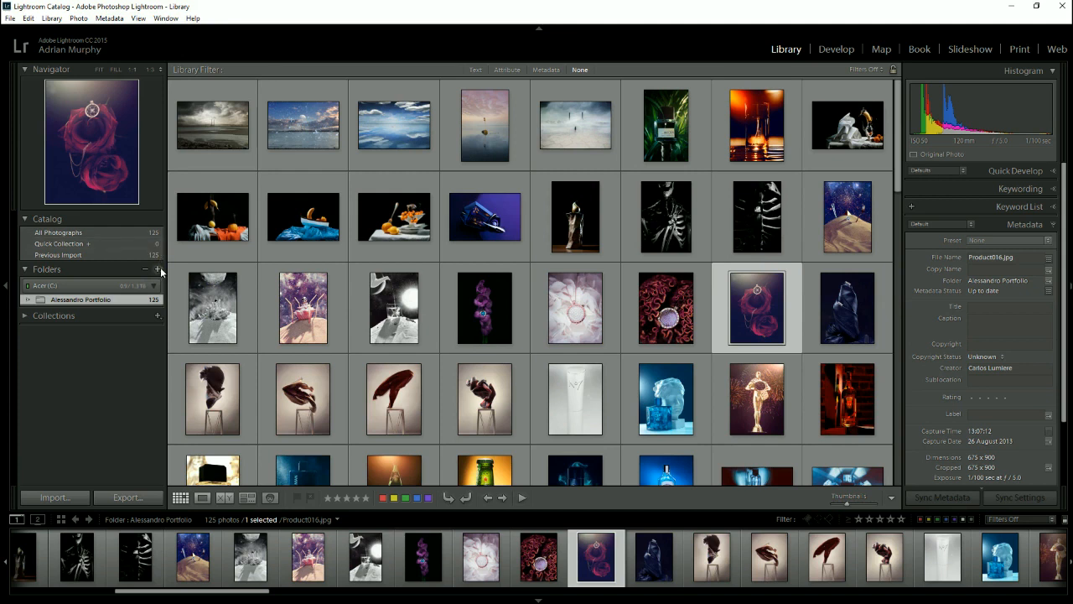
scroll(597, 231, "down", 15)
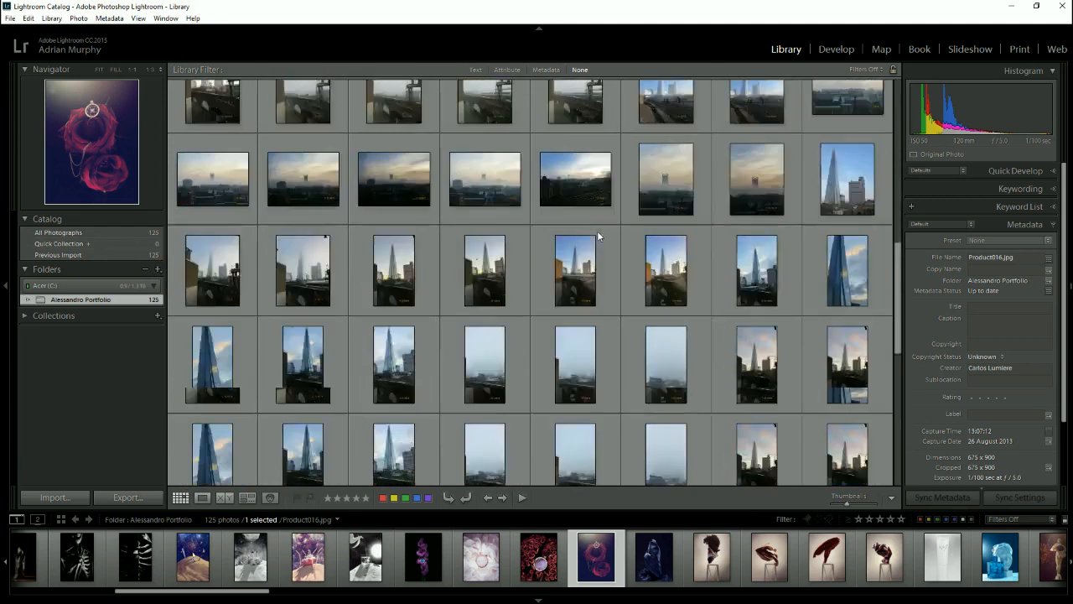
scroll(596, 232, "up", 15)
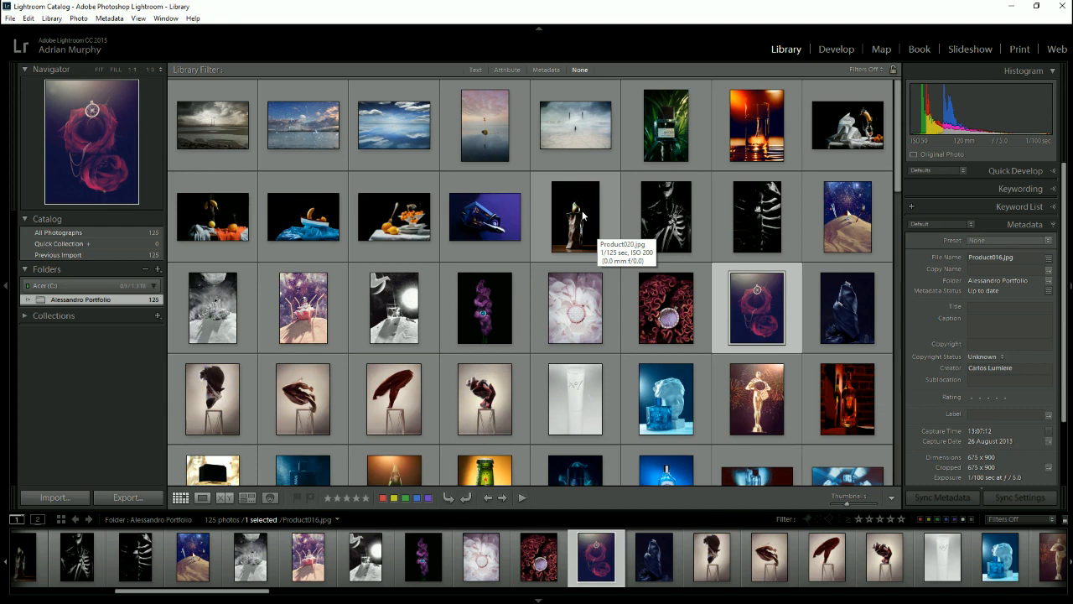
- Create a subfolder named Photoshop inside the portfolio folder, without including the selected photos
left_click(156, 270)
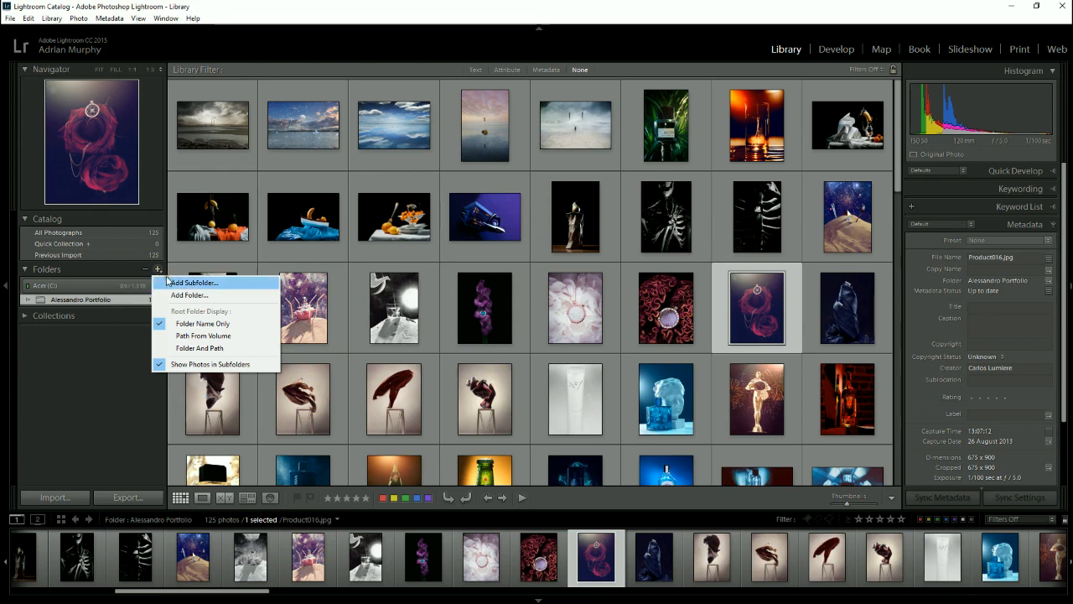
left_click(192, 283)
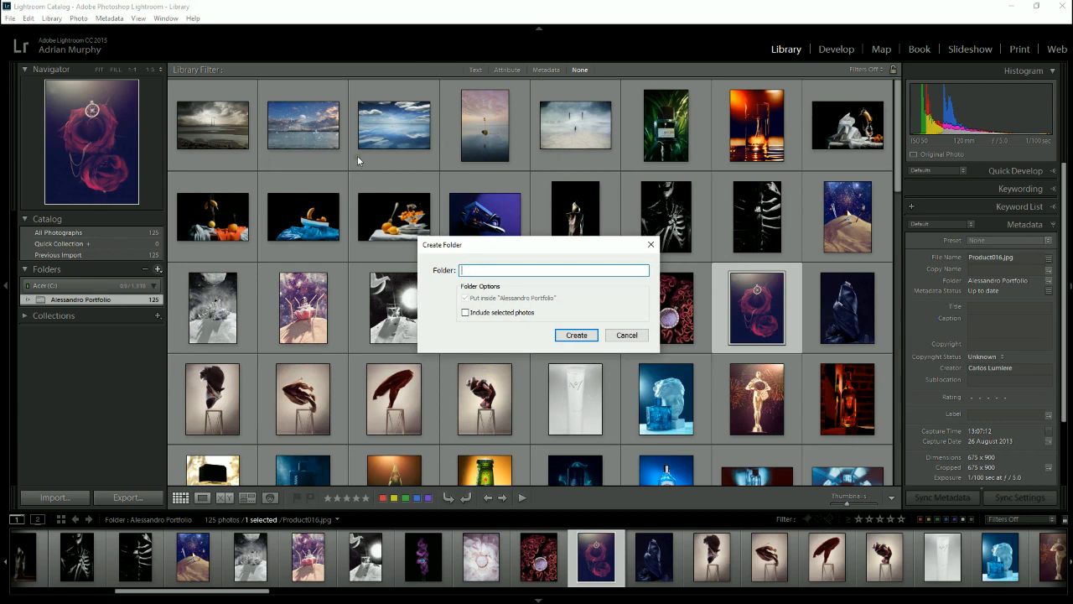
type("Photoshop")
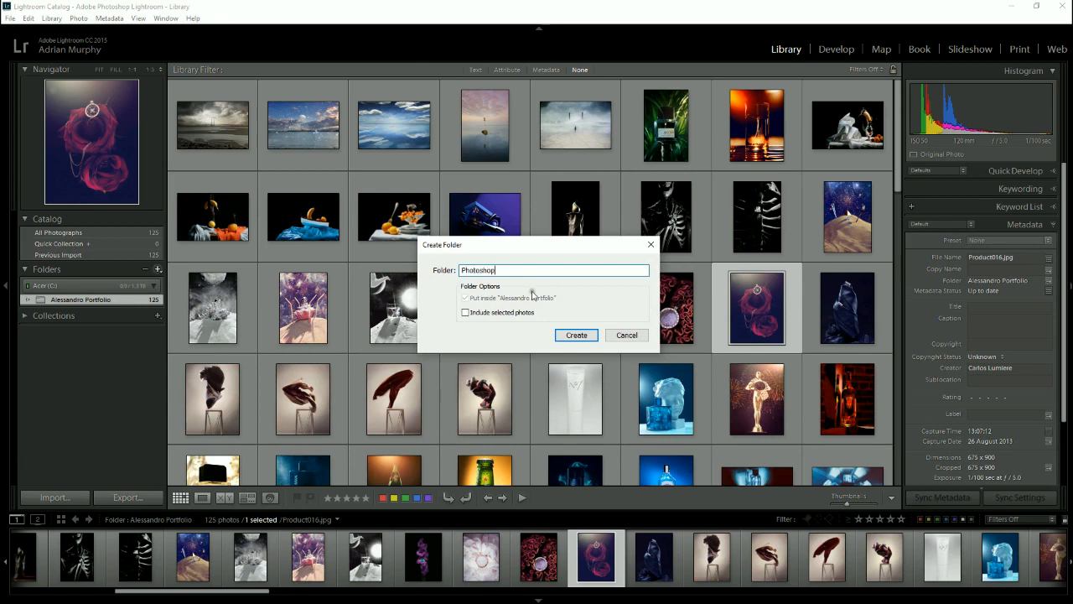
left_click(566, 336)
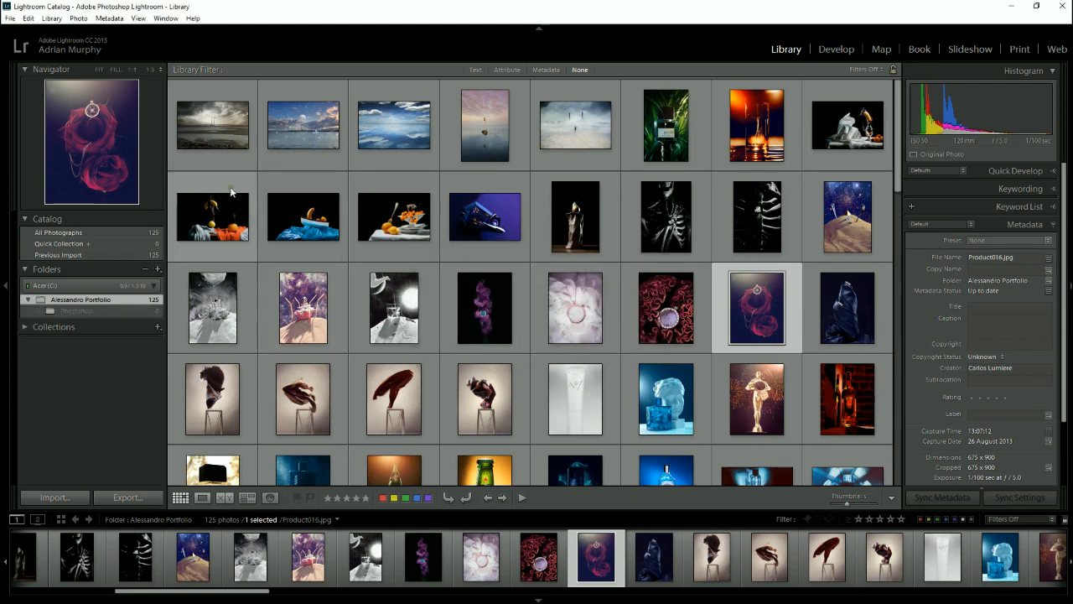
- Move the first five photos, from _DSC3700.jpg to 140316_0017.jpg, into the Photoshop subfolder and accept moving the files on disk
left_click(211, 132)
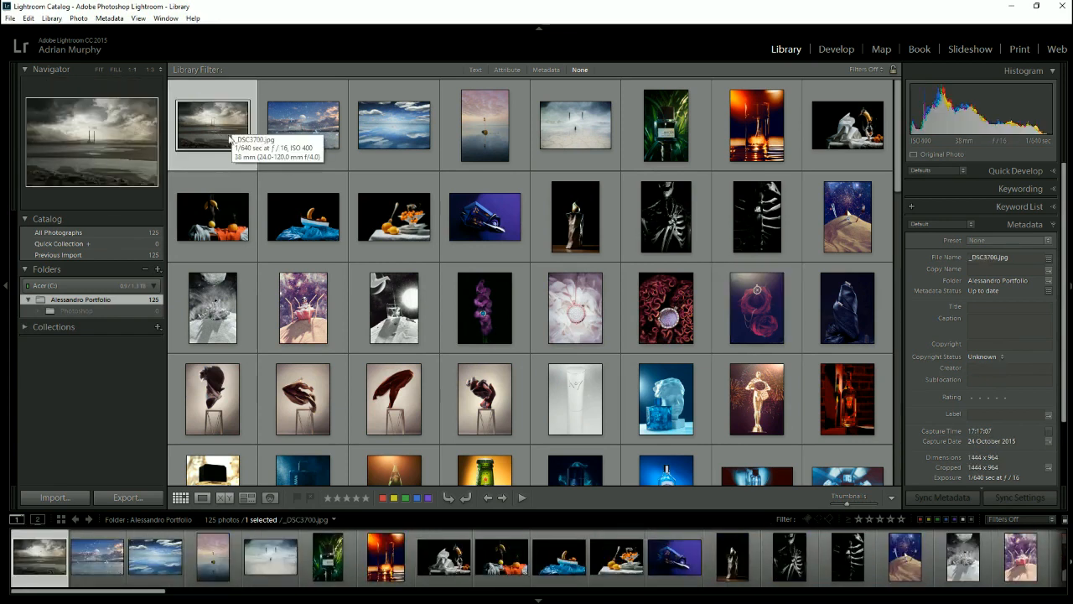
left_click(562, 136, "shift")
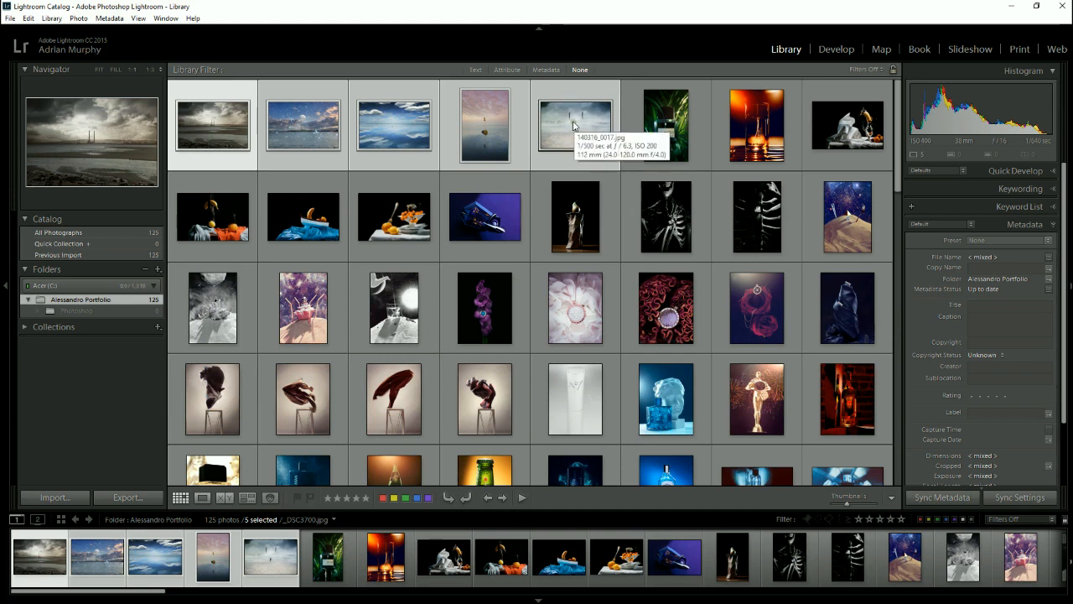
left_click_drag(594, 134, 560, 117)
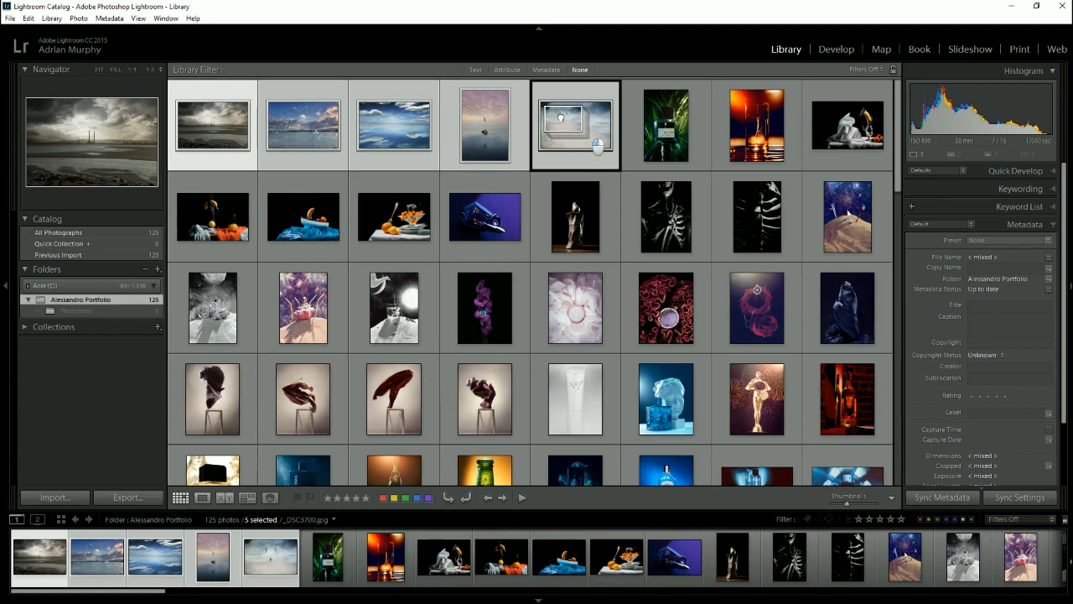
left_click_drag(560, 118, 84, 308)
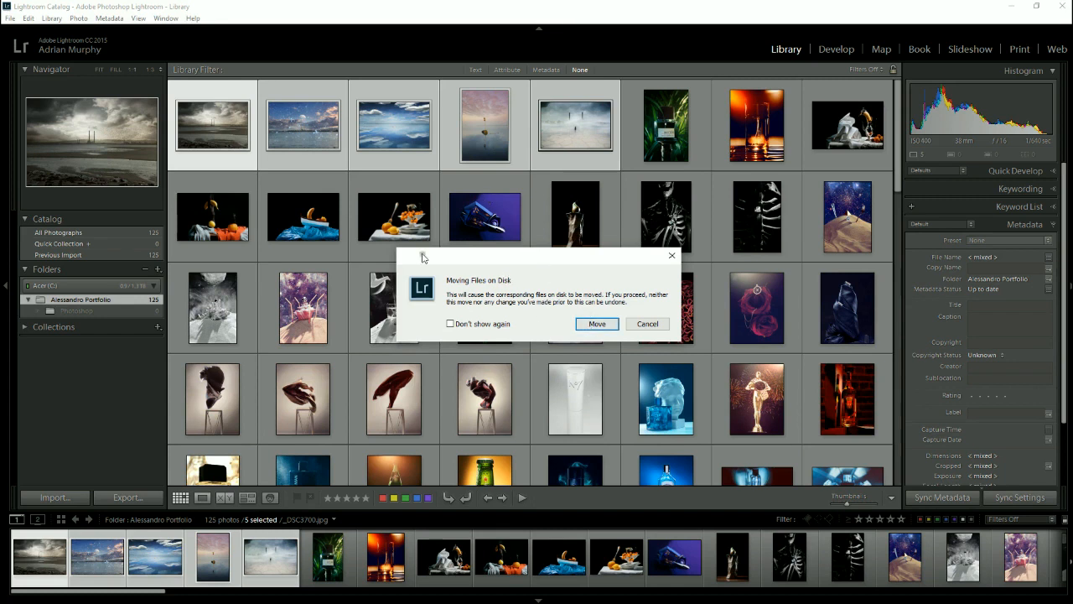
left_click(602, 321)
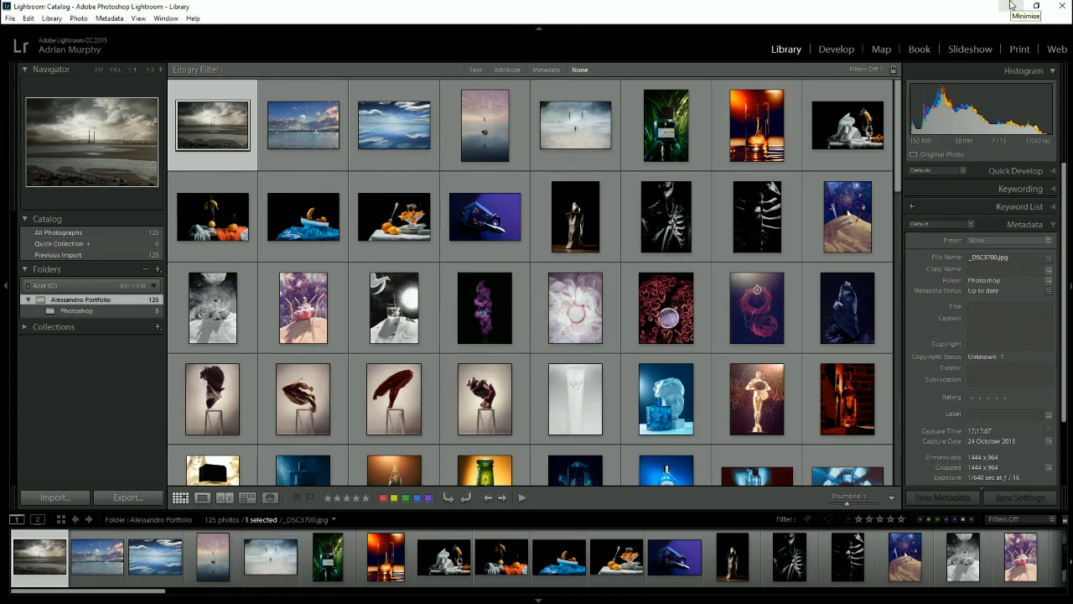
- Check the Photoshop subfolder in the desktop portfolio folder, and view its photos back in Lightroom before redisplaying the whole portfolio folder
left_click(1011, 6)
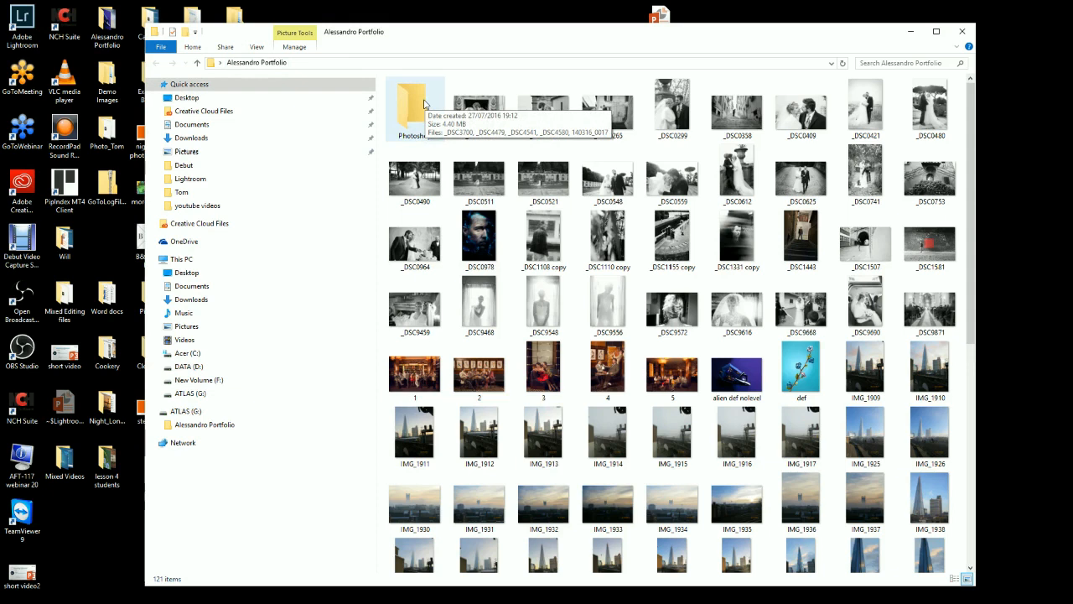
left_click(424, 104)
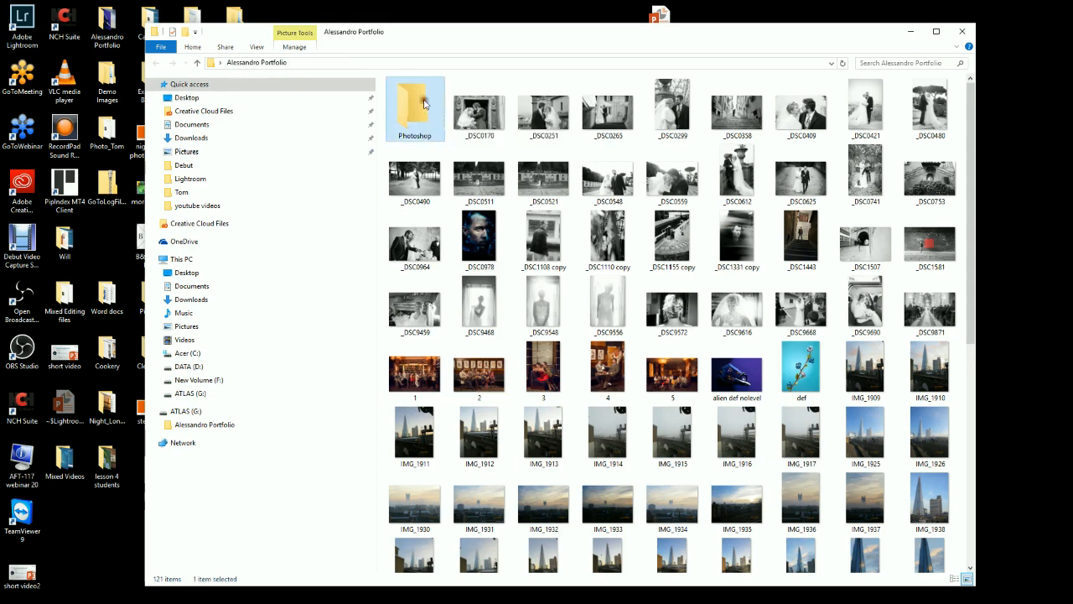
mouse_move(344, 597)
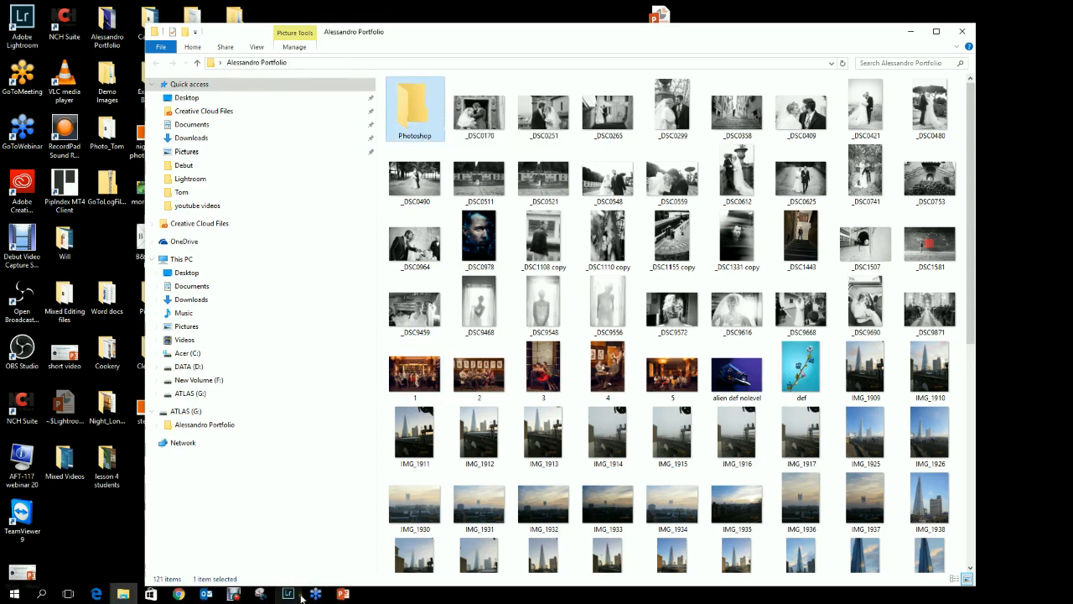
left_click(289, 593)
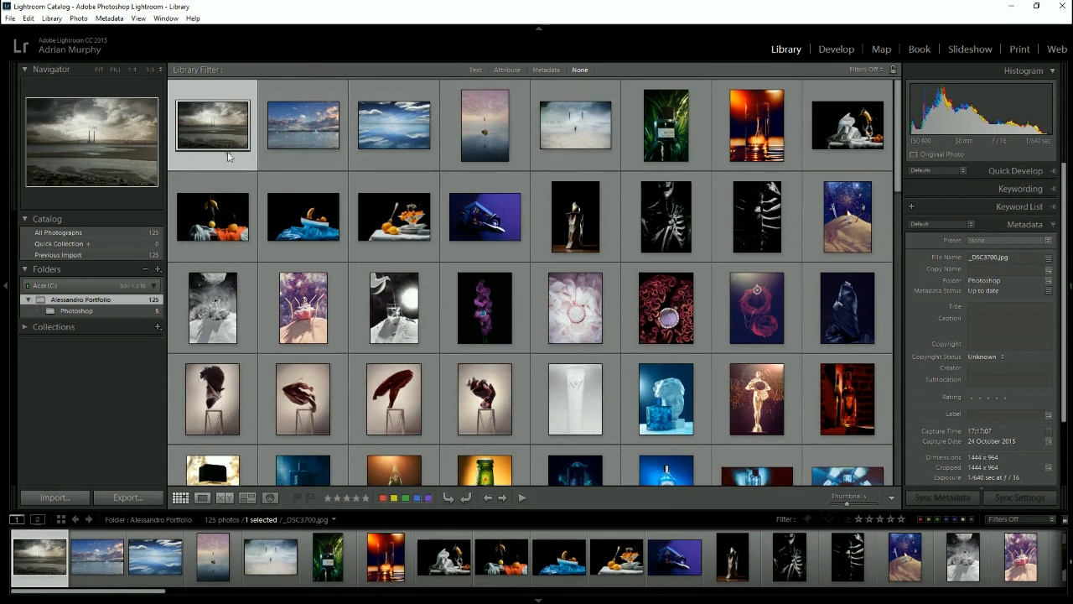
left_click(66, 311)
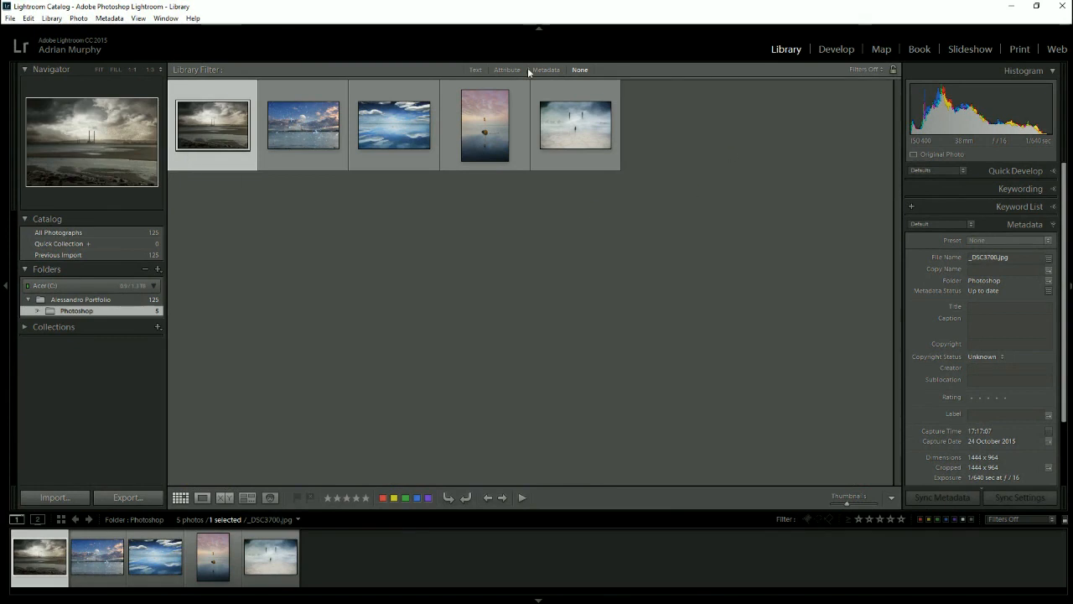
left_click(84, 299)
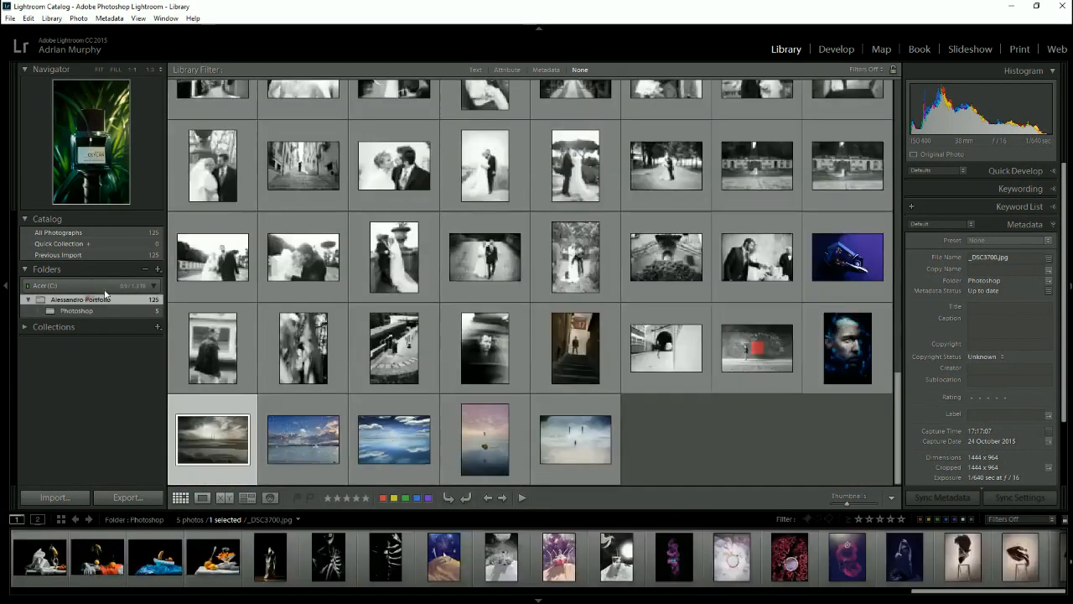
left_click(156, 270)
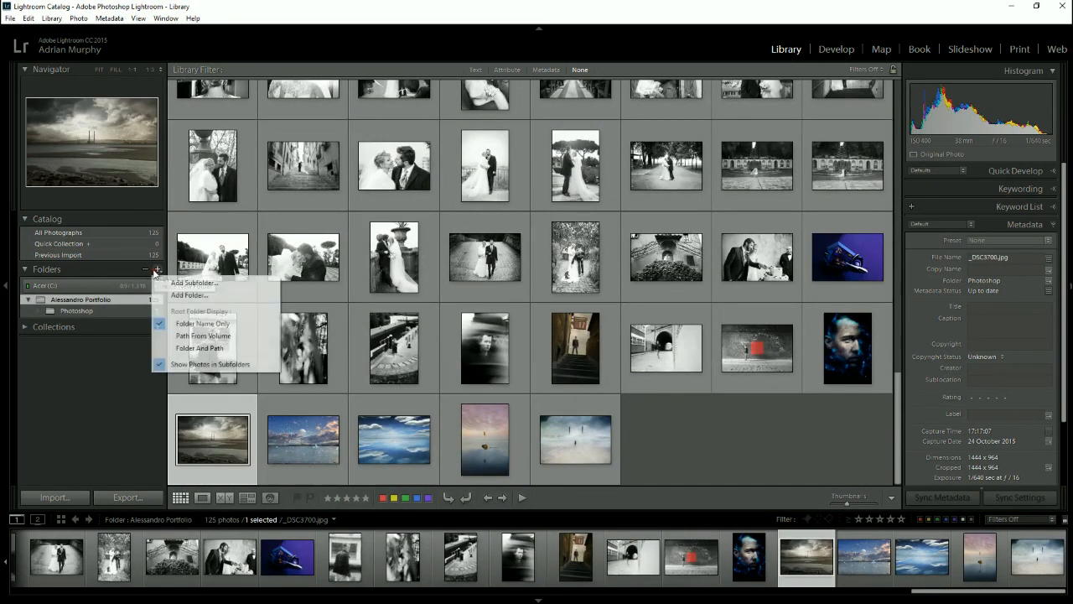
left_click(162, 282)
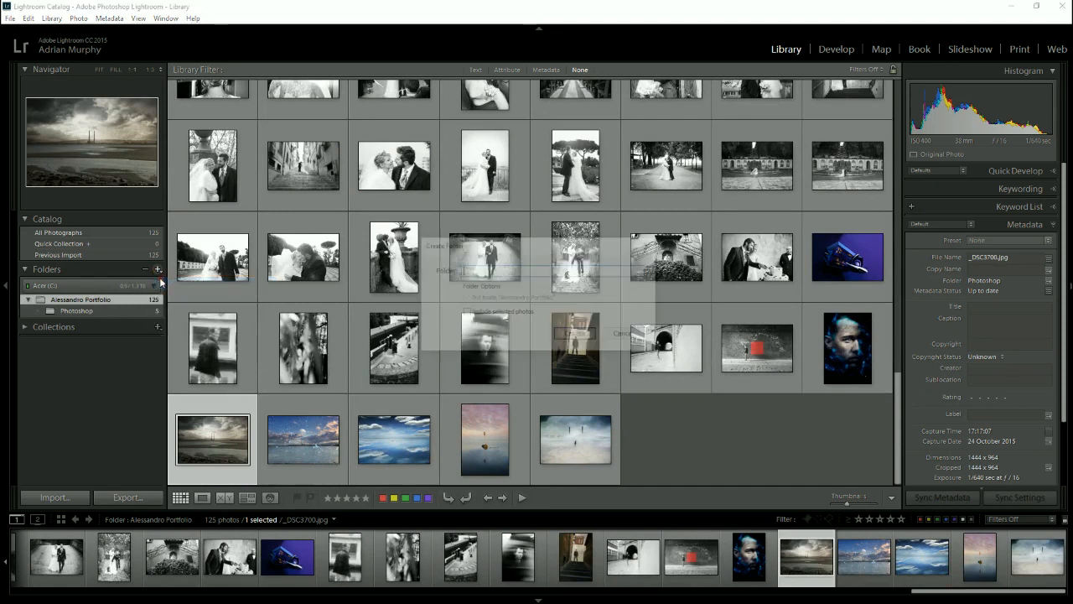
left_click(642, 242)
- Select the first 21 photos, starting with personal011.jpg, and create a portfolio subfolder named Studio that includes them
scroll(642, 242, "up", 10)
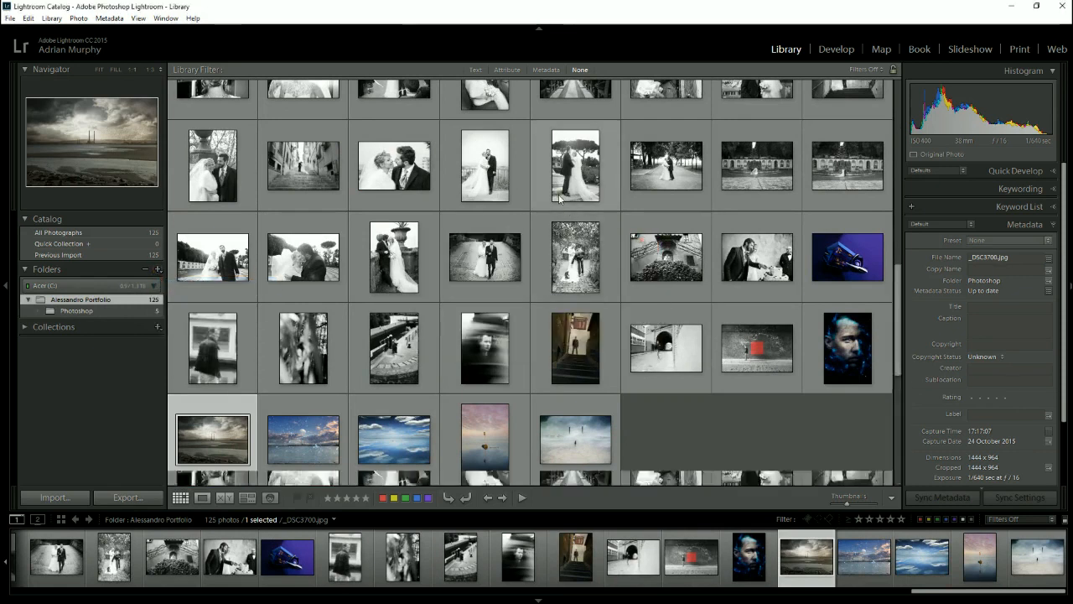
left_click(236, 127)
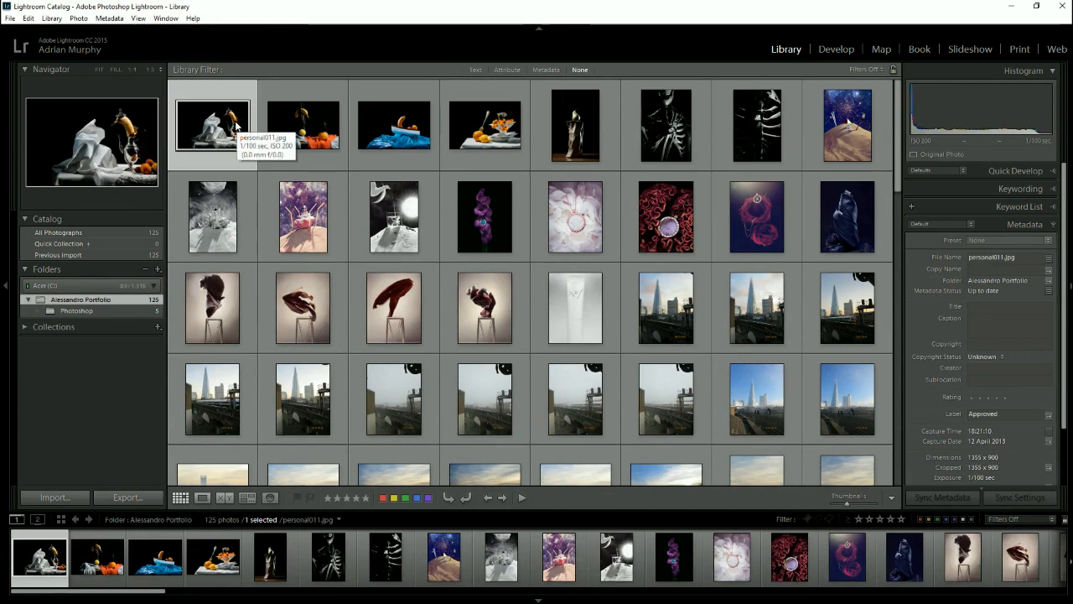
left_click(567, 309, "shift")
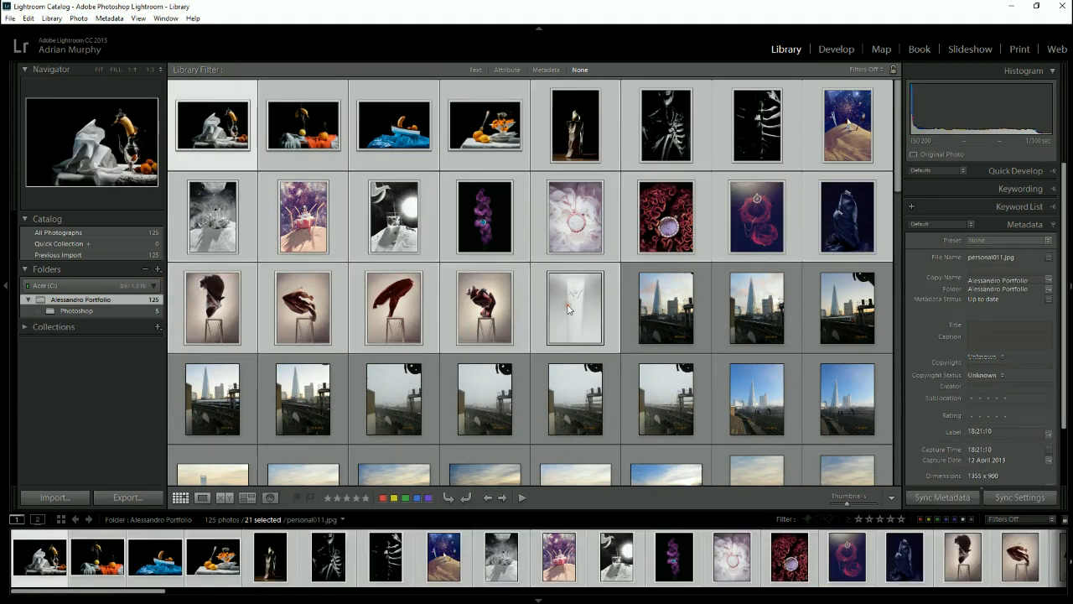
left_click(155, 269)
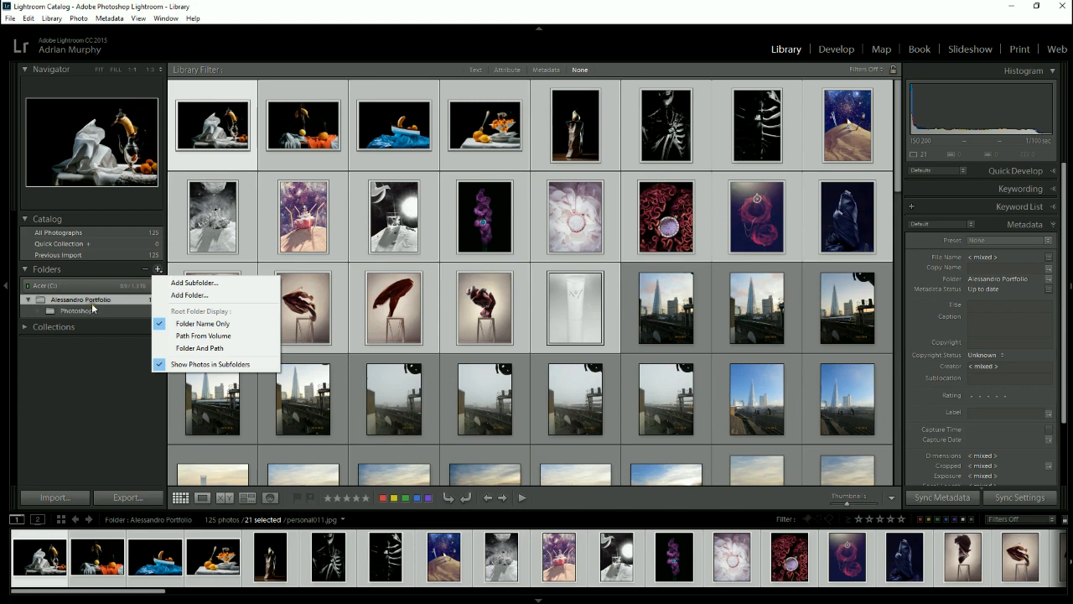
left_click(173, 284)
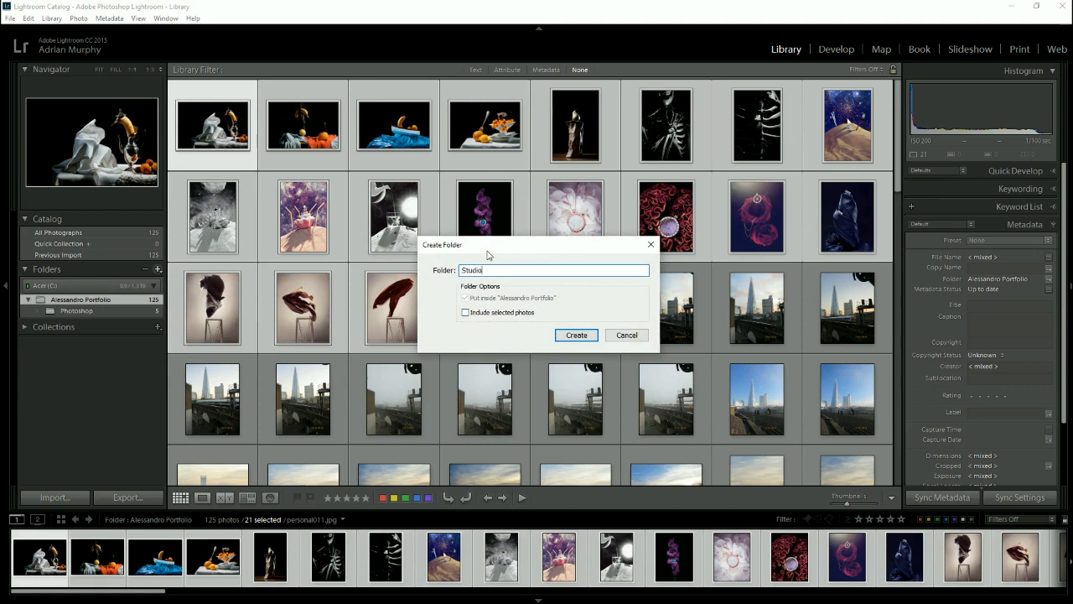
left_click(465, 312)
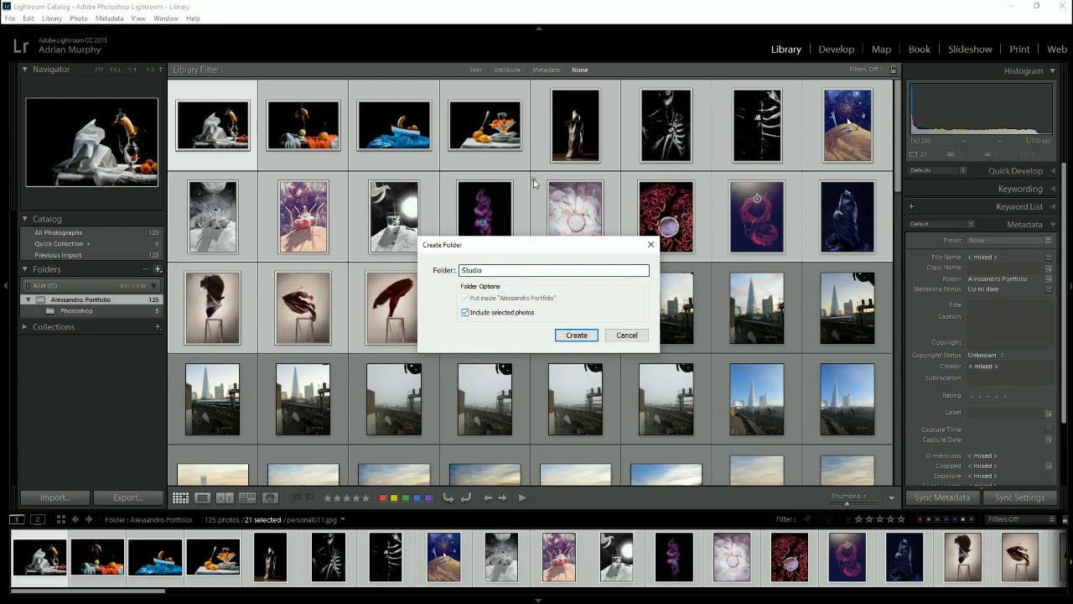
left_click(575, 335)
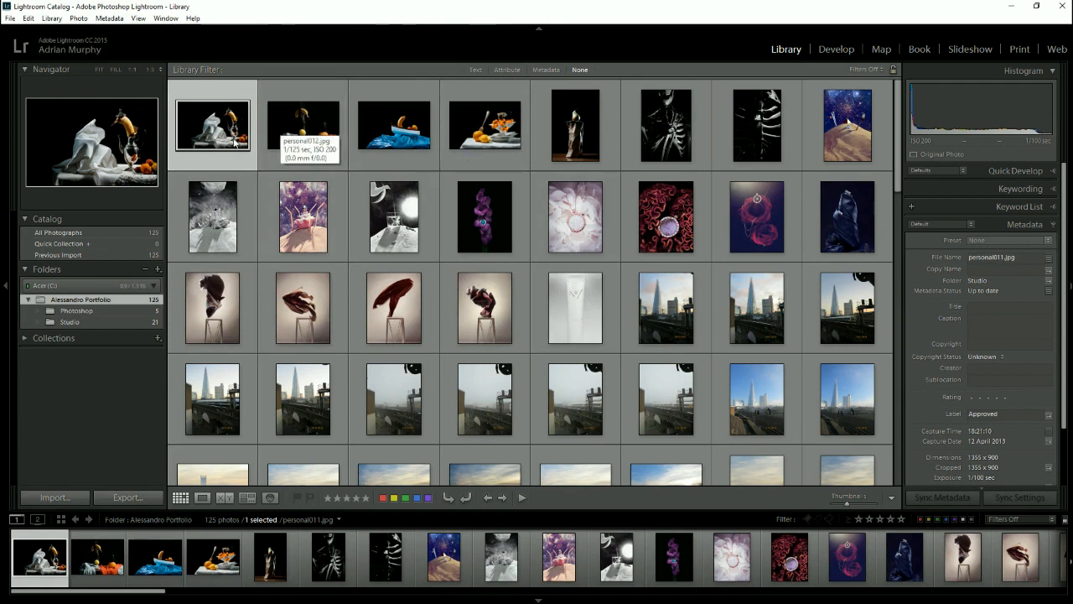
- View the Studio subfolder's photos in the Library, and locate the Studio folder inside the desktop portfolio folder
left_click(95, 325)
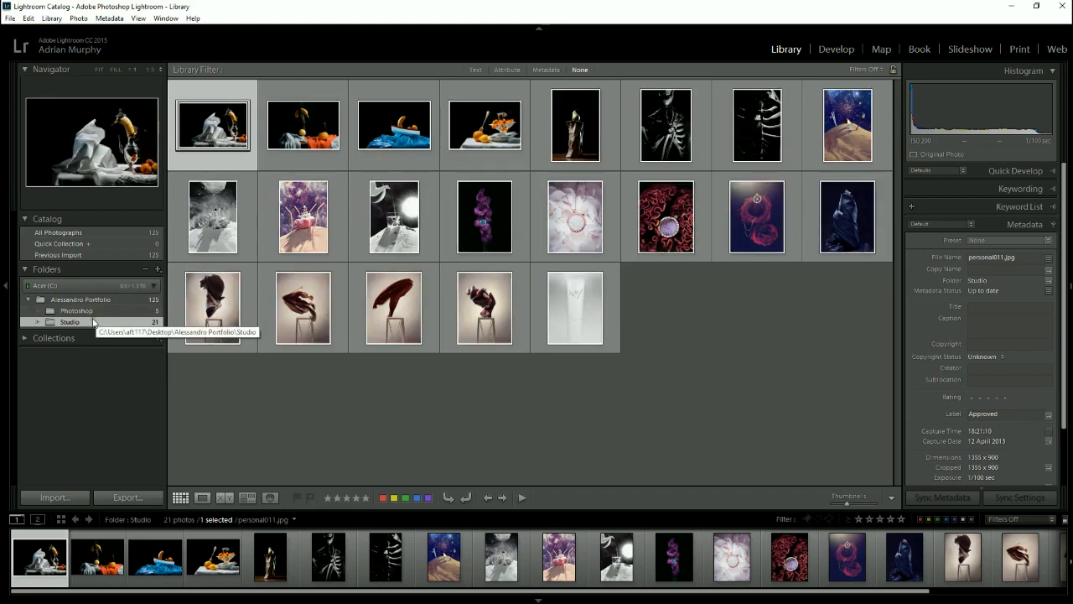
left_click(1016, 7)
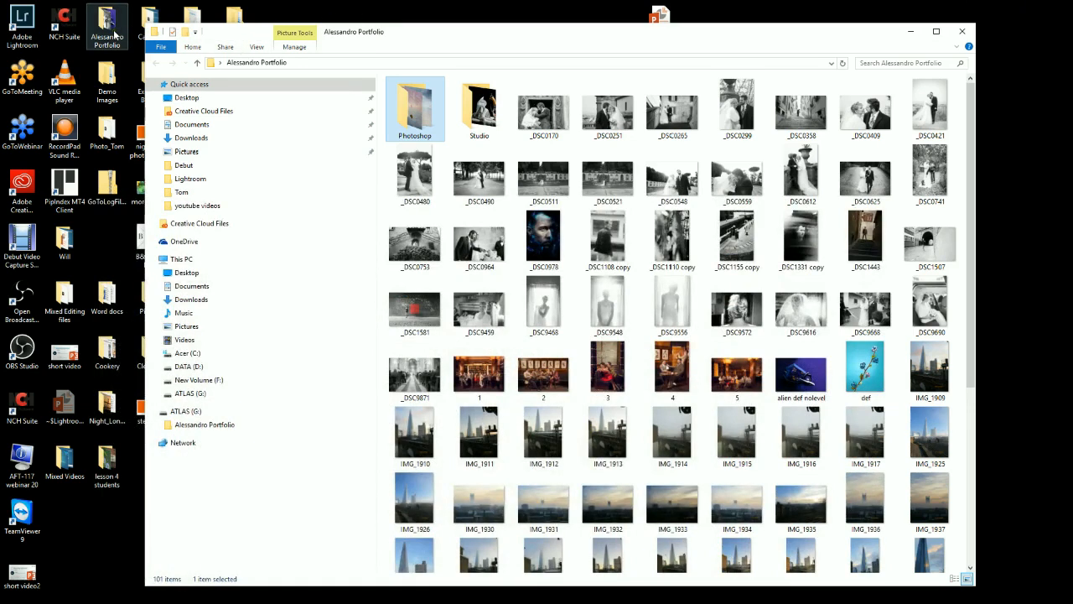
left_click(460, 105)
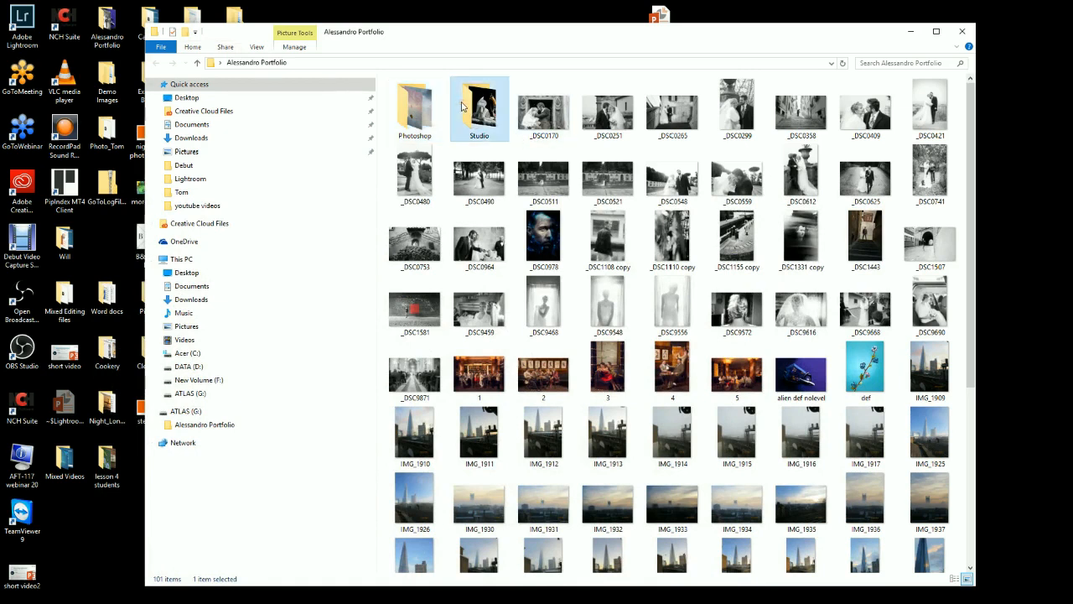
- Switch back to Lightroom and create a subfolder named the shard inside the portfolio folder, without including the selected photo
mouse_move(215, 599)
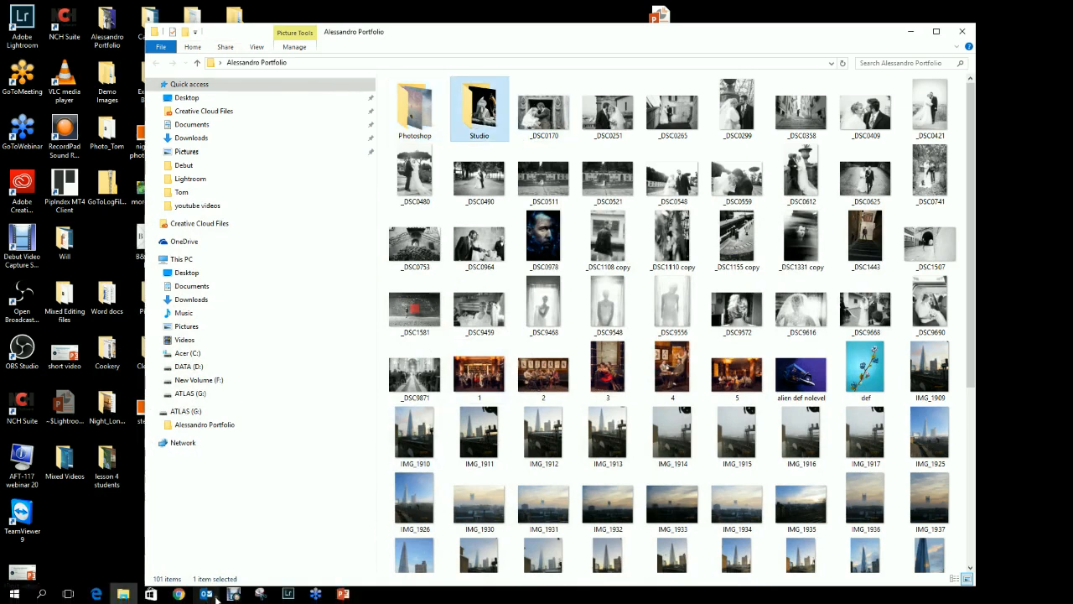
left_click(287, 593)
left_click(119, 299)
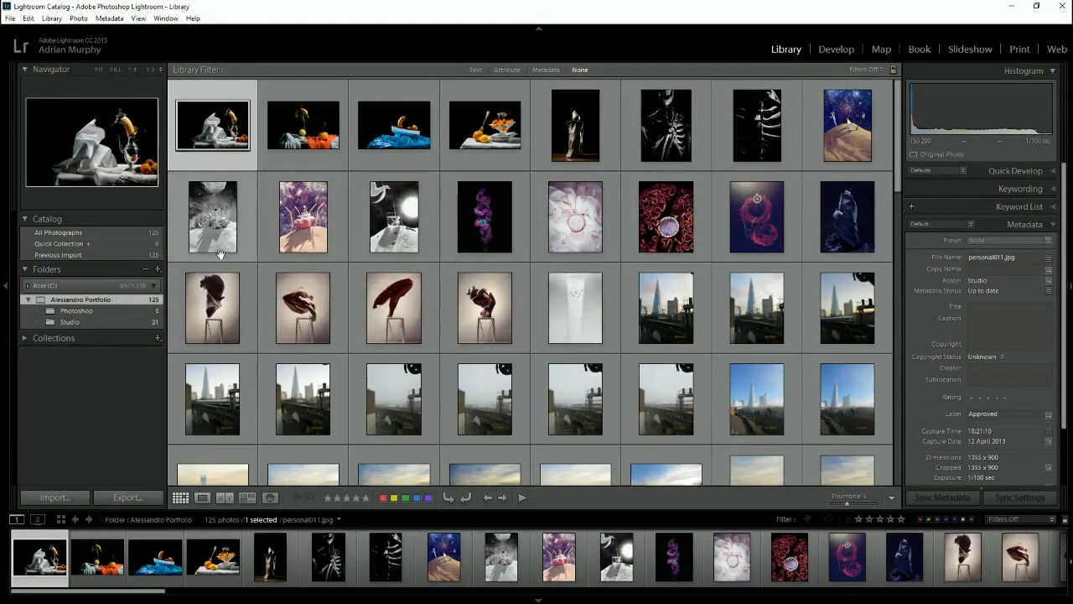
left_click(156, 270)
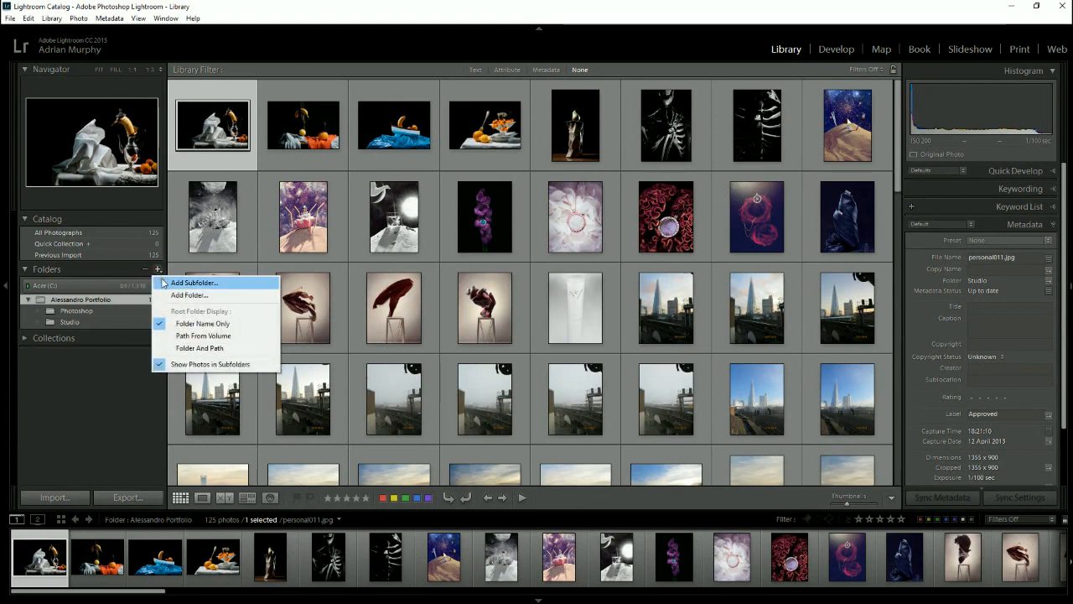
left_click(164, 282)
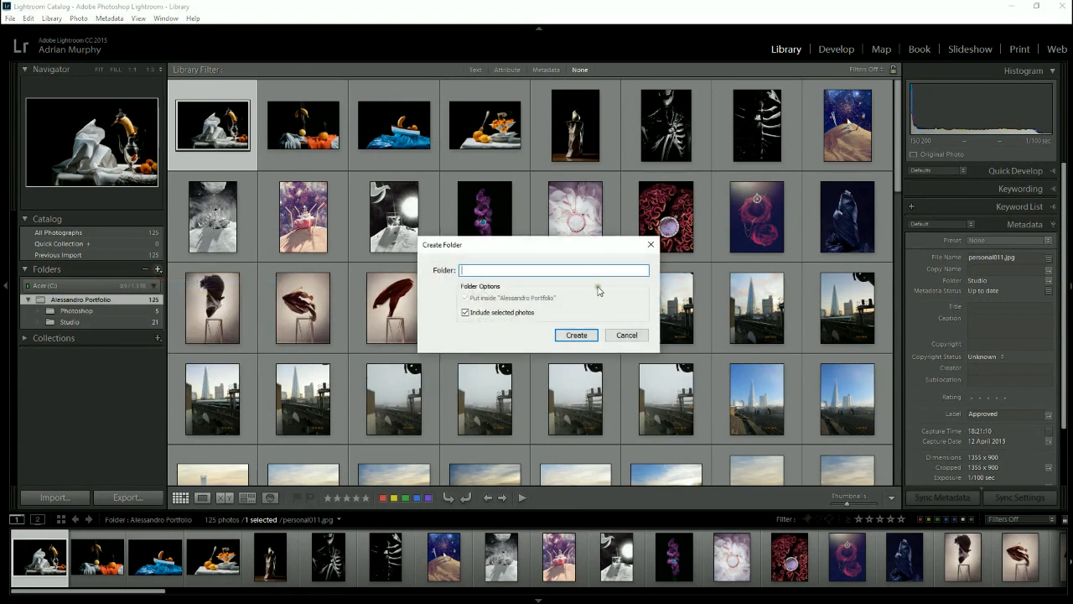
left_click(512, 312)
left_click(506, 270)
type("The Shard")
left_click(571, 336)
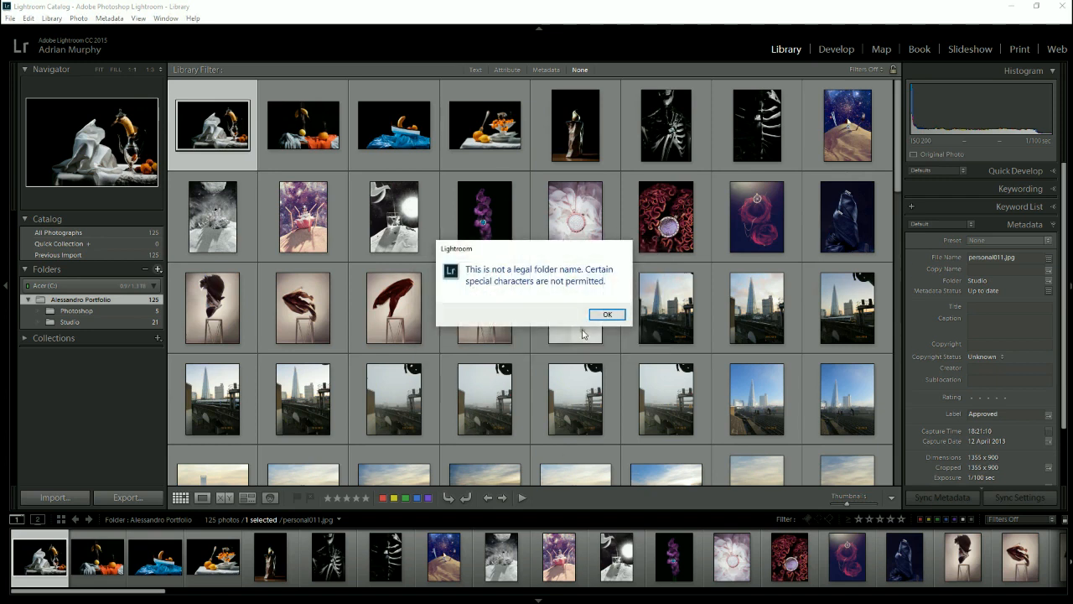
left_click(595, 314)
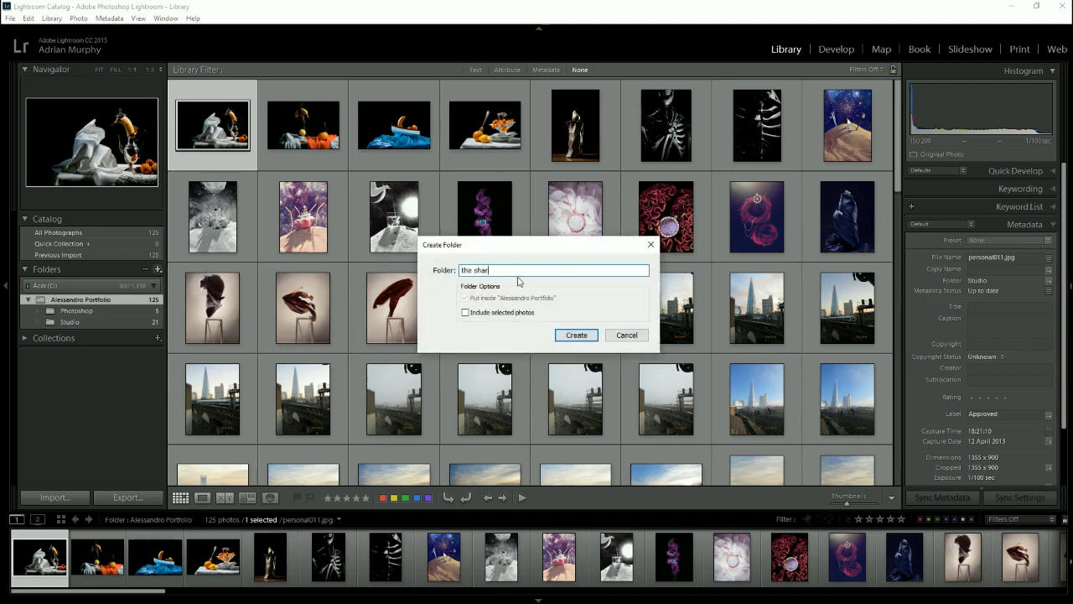
key("Return")
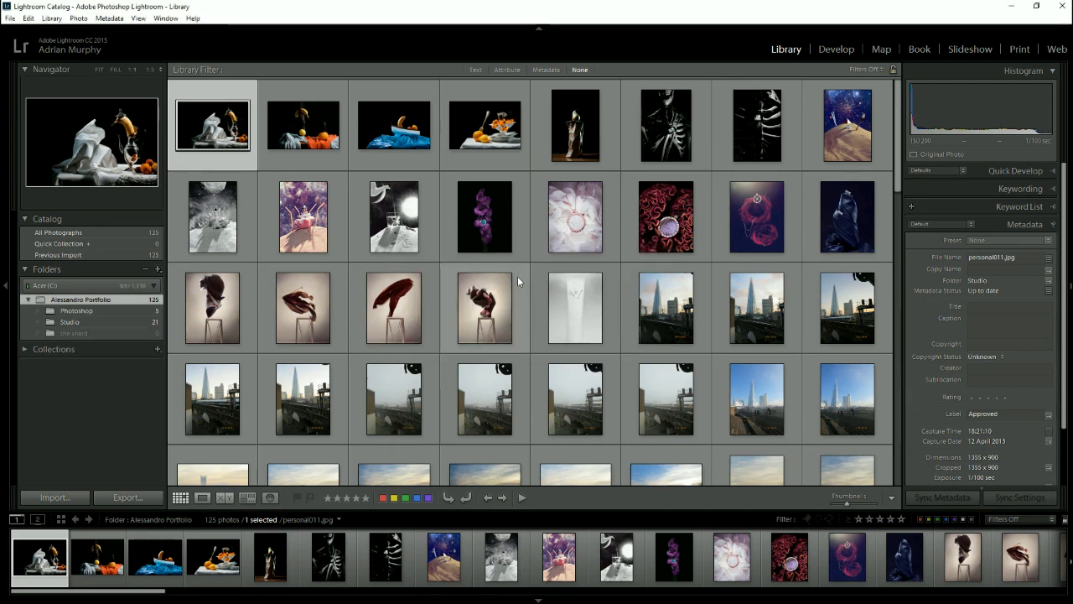
- Move the run of 42 photos starting with IMG_1909.JPG into the shard subfolder and accept moving the files on disk
left_click(115, 334)
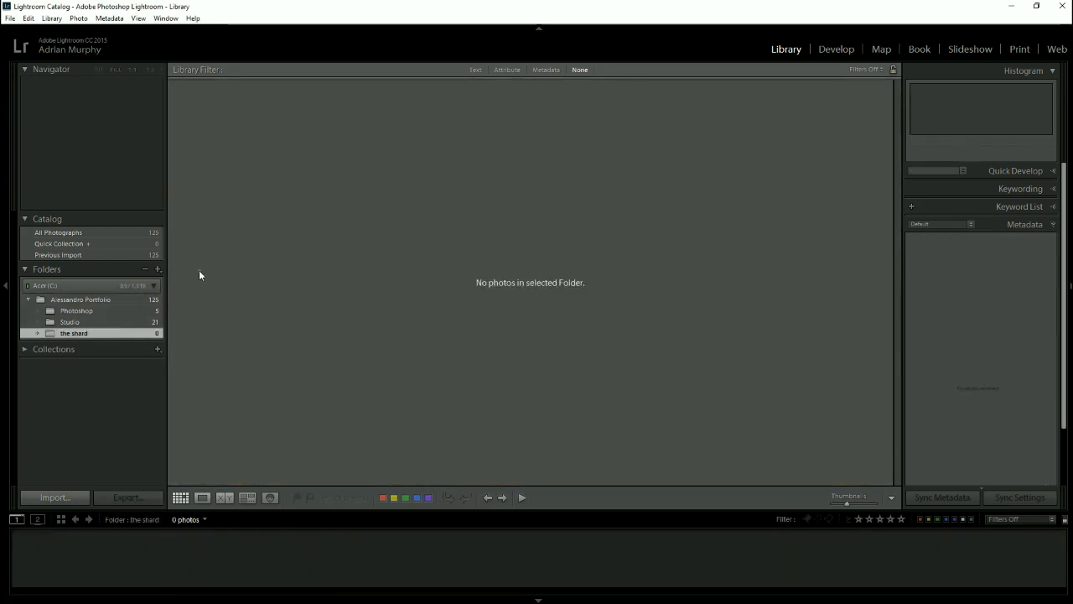
left_click(106, 301)
left_click(668, 299)
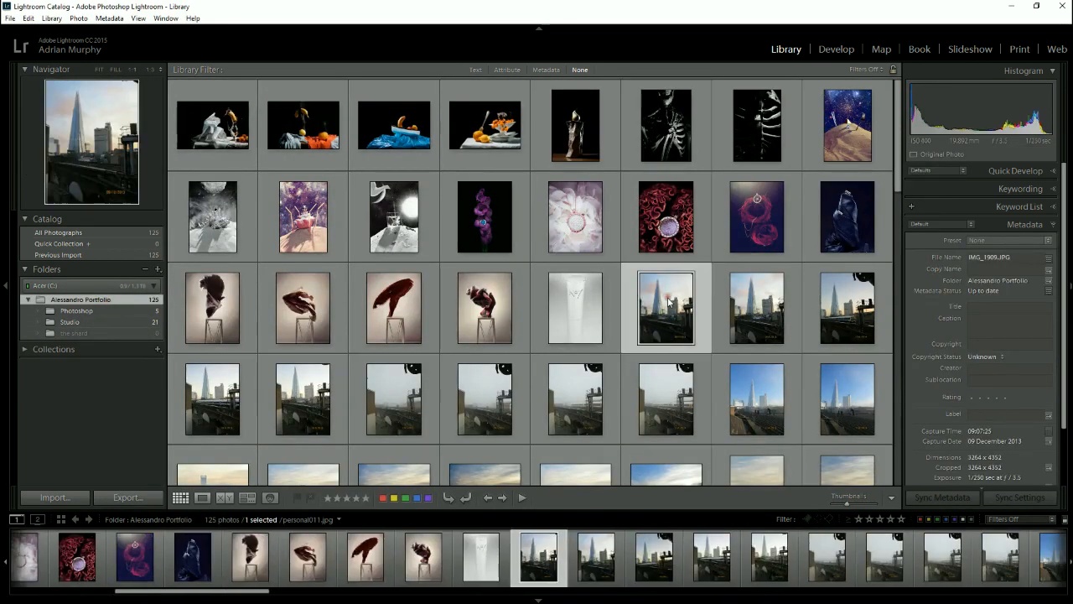
scroll(668, 300, "down", 5)
left_click(764, 287, "shift")
left_click_drag(764, 286, 76, 333)
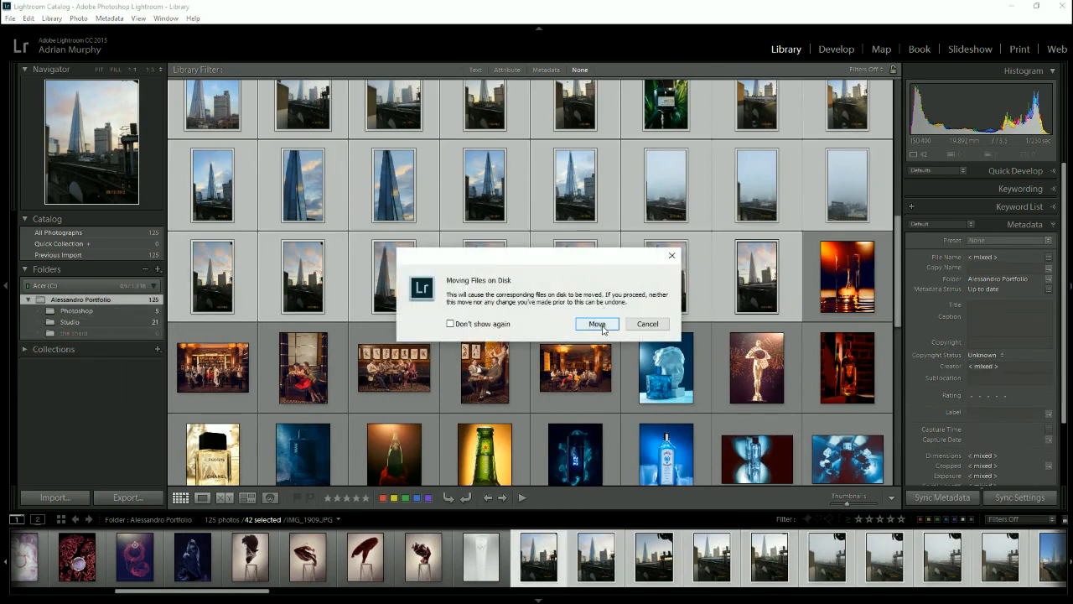
left_click(597, 324)
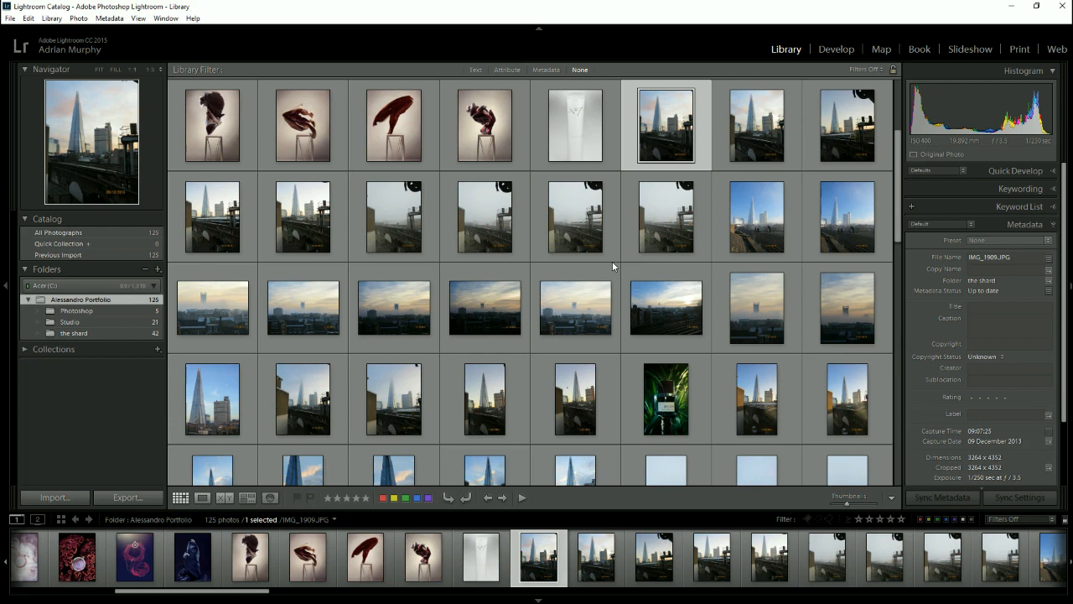
scroll(612, 261, "up", 3)
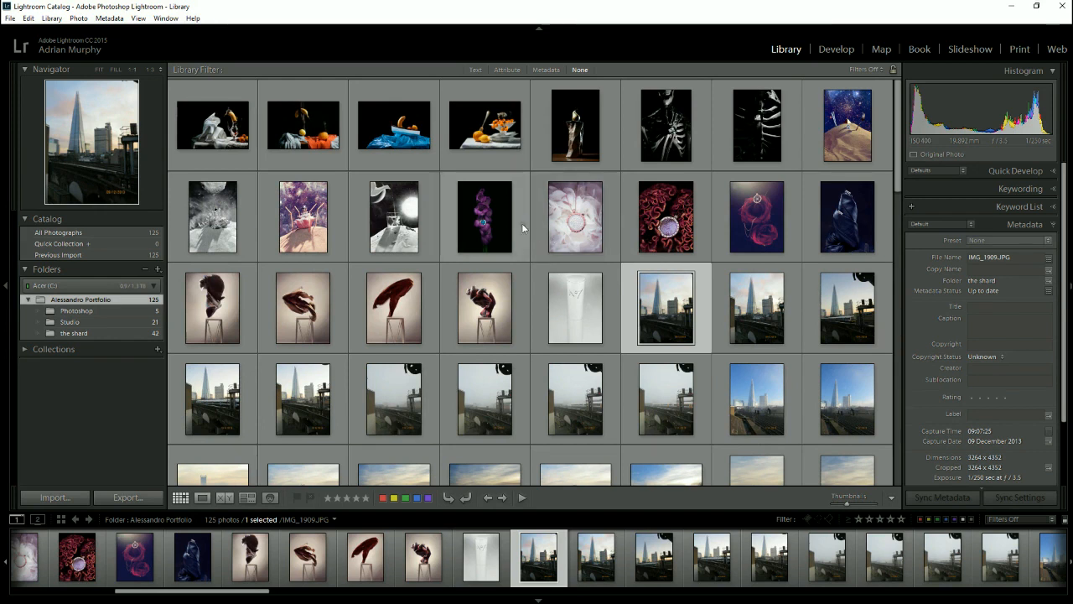
- Create a subfolder named wedding inside the portfolio folder, without including the selected photo
left_click(494, 222)
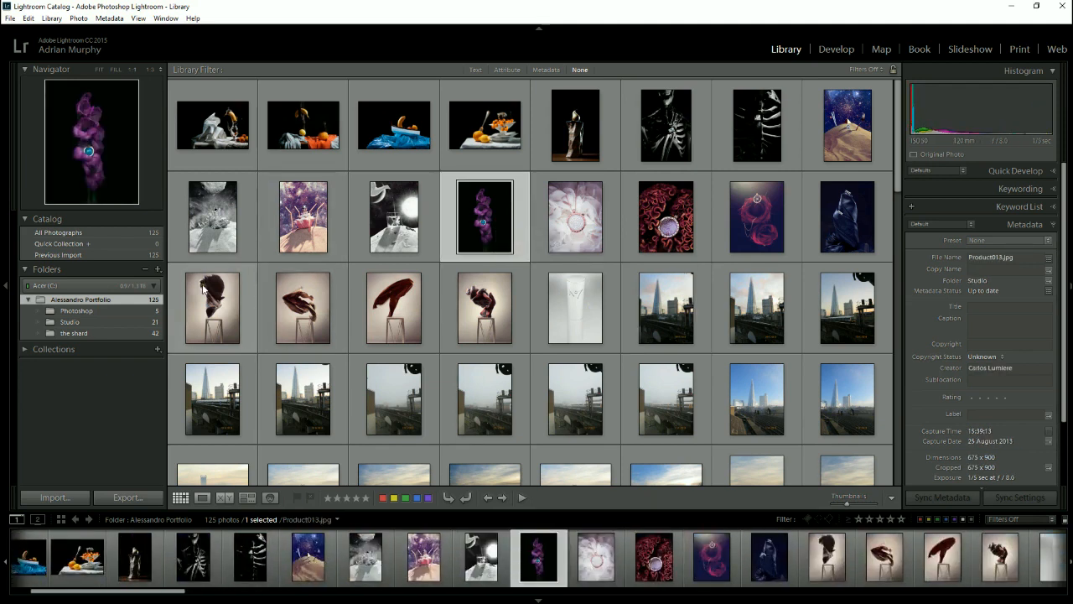
scroll(398, 321, "down", 10)
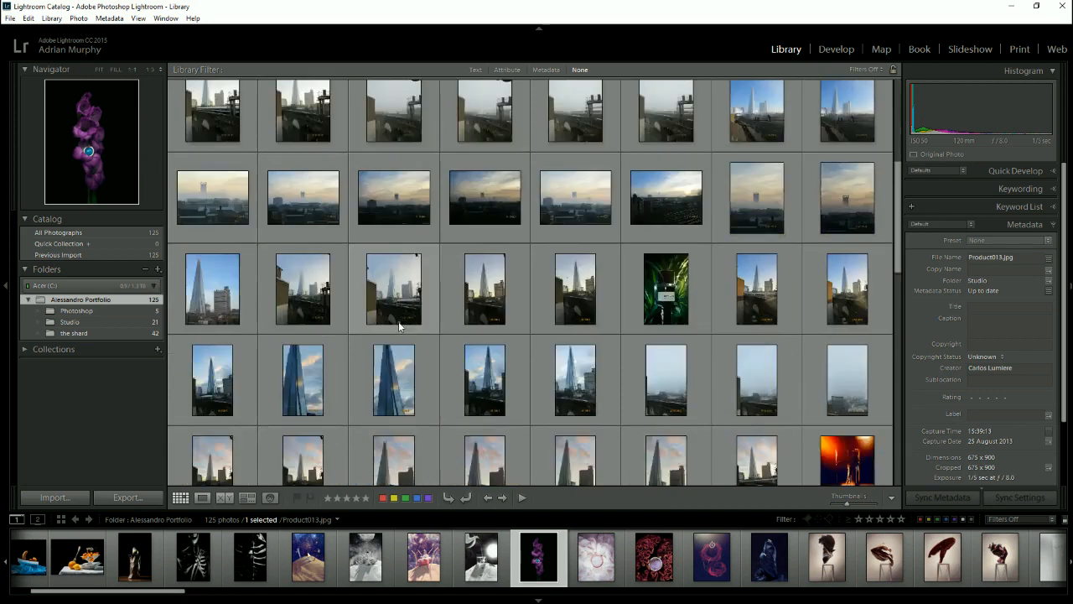
left_click(157, 269)
left_click(185, 282)
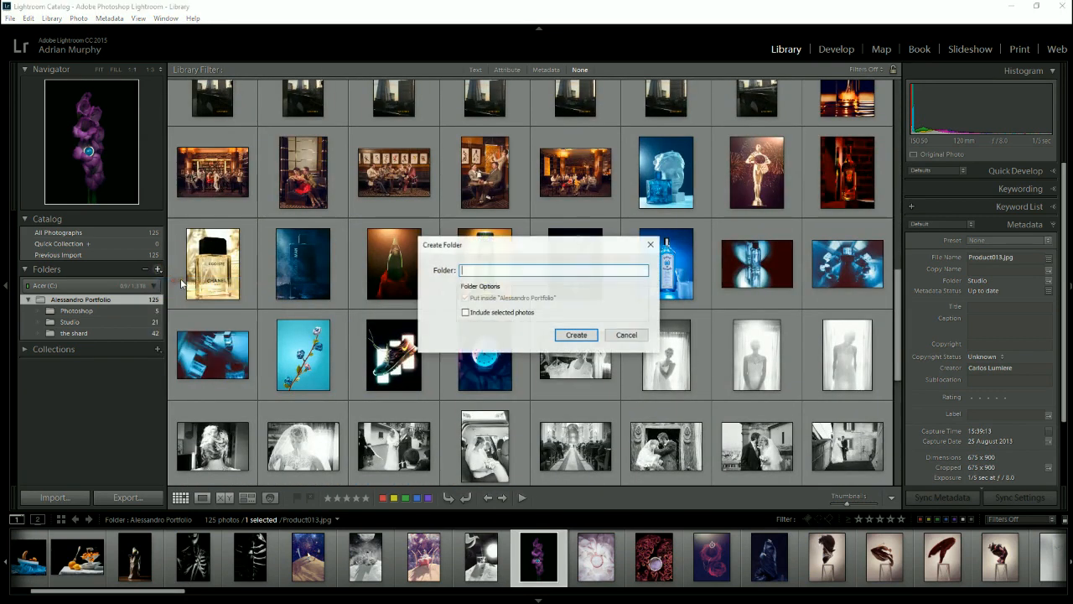
type("wedding")
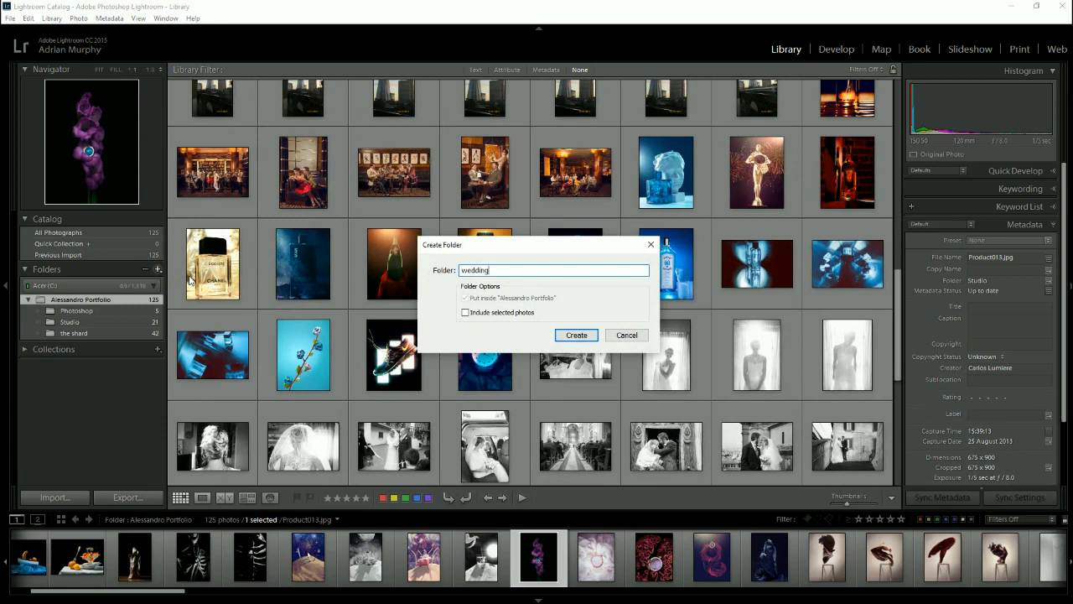
left_click(575, 334)
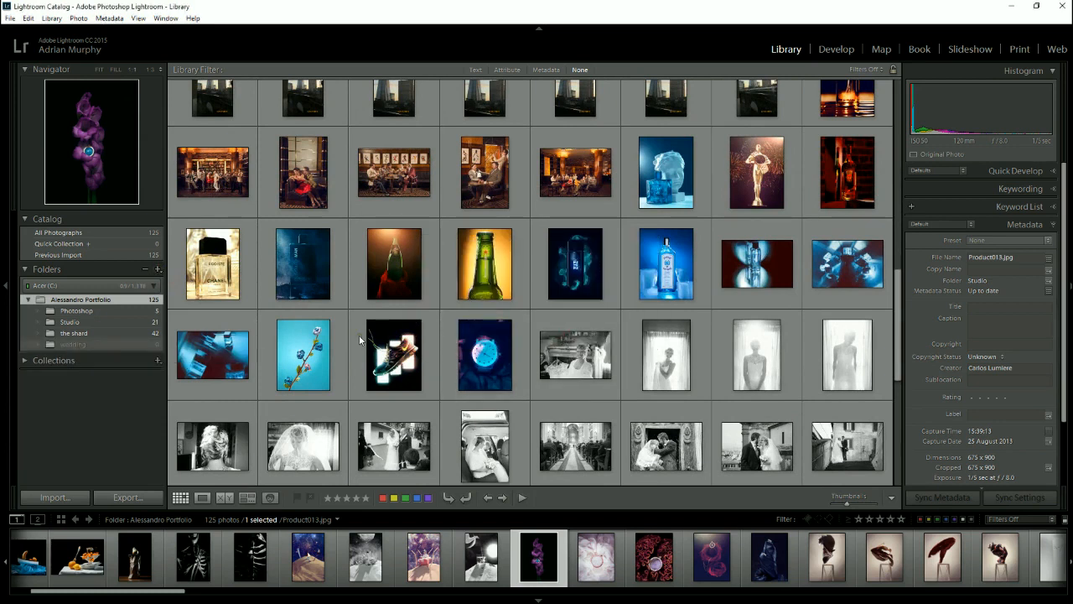
- Move the run of wedding photos from _DSC9459.jpg to _DSC0964.jpg into the wedding subfolder and accept moving the files on disk
left_click(545, 338)
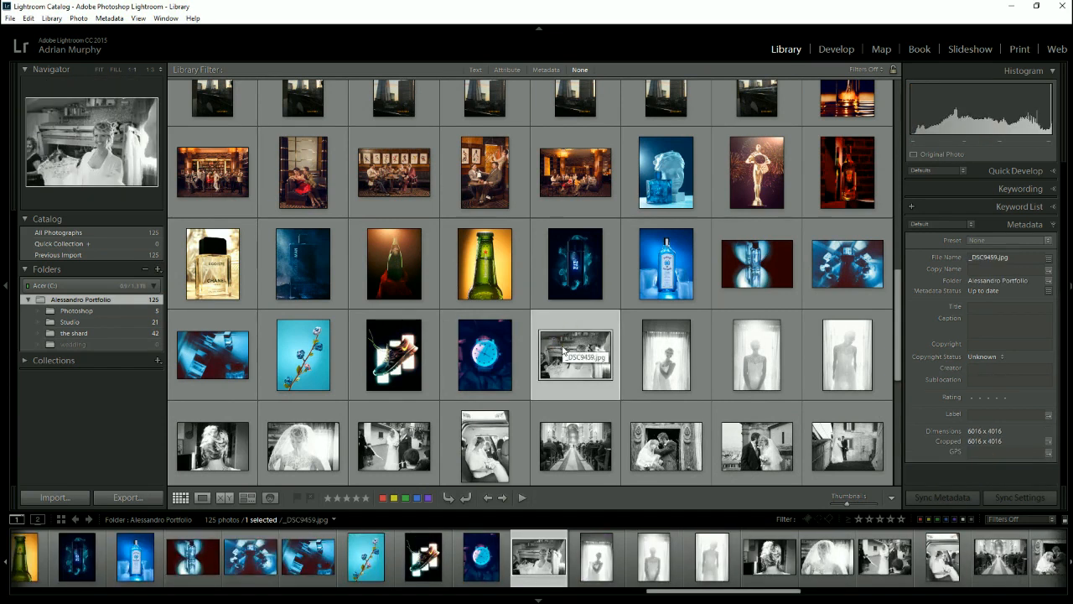
scroll(575, 365, "down", 5)
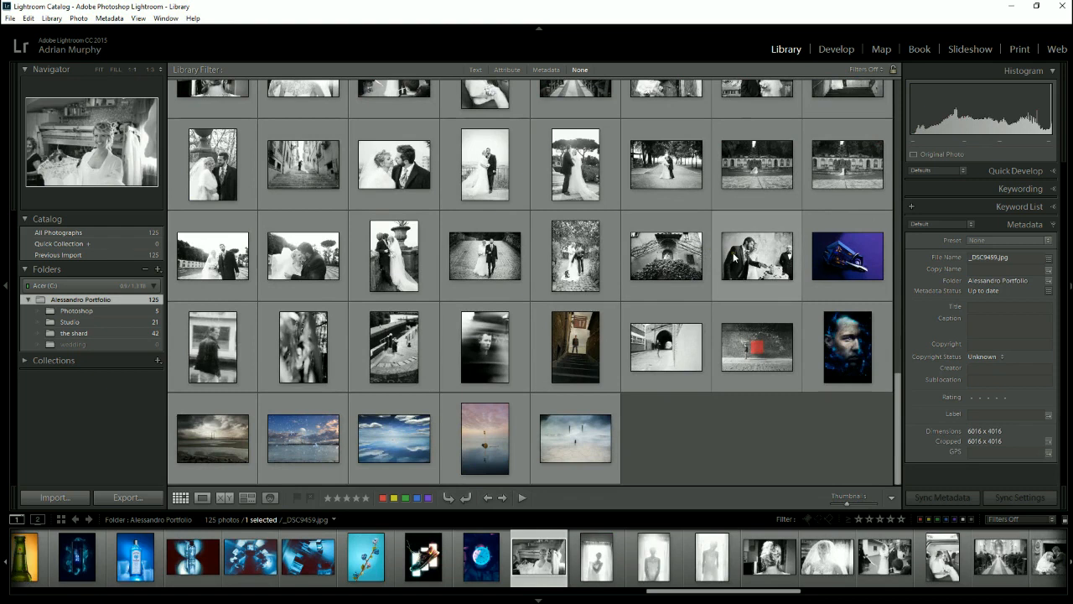
left_click(739, 256, "shift")
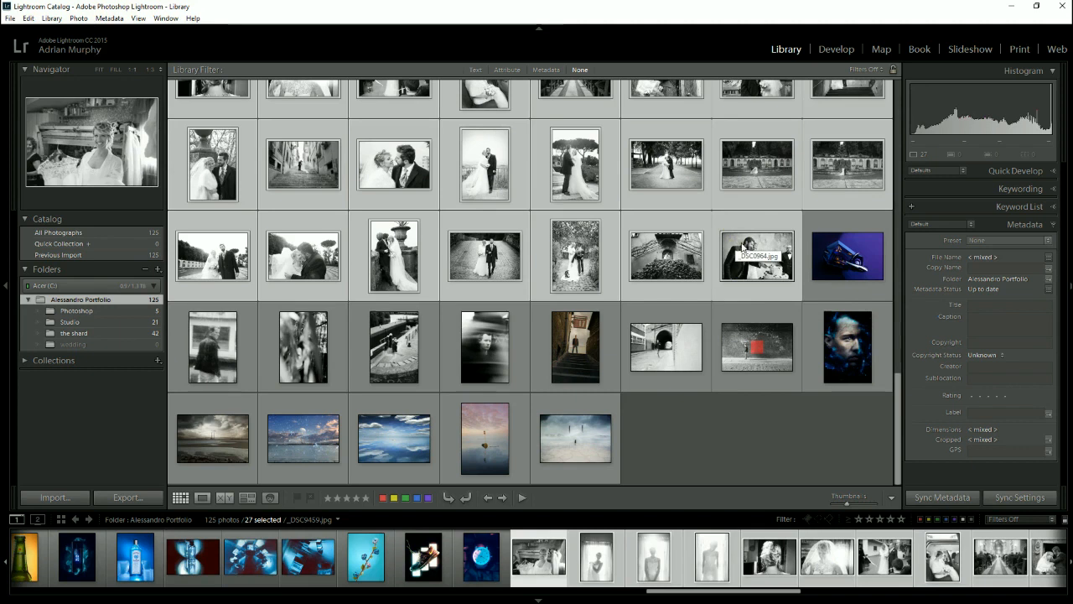
mouse_move(748, 243)
left_mouse_down()
mouse_move(628, 216)
mouse_move(444, 195)
mouse_move(432, 235)
mouse_move(420, 205)
mouse_move(347, 224)
mouse_move(129, 386)
left_mouse_up()
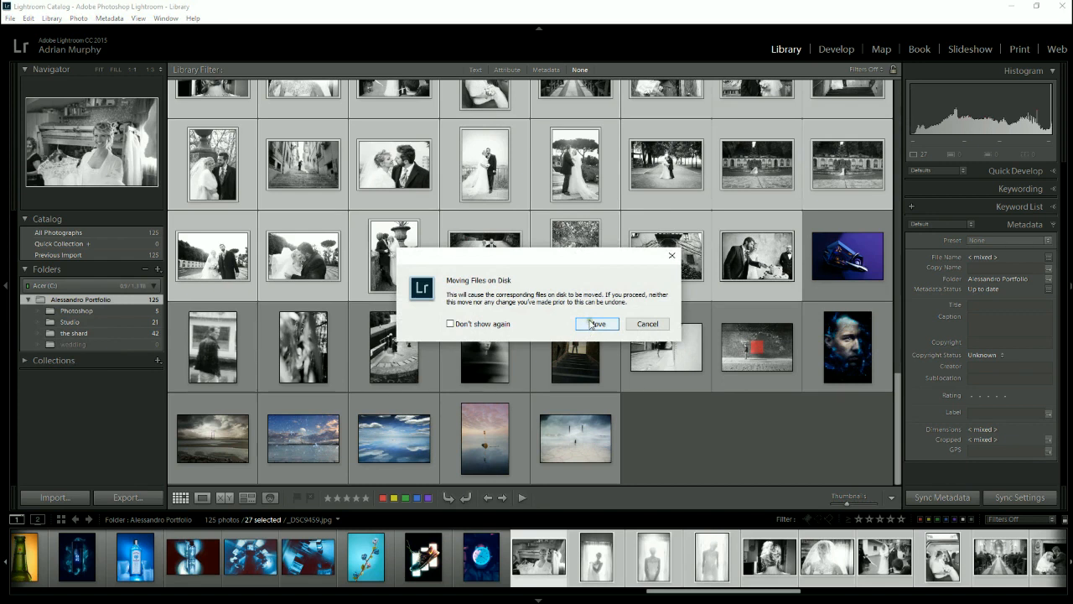
left_click(595, 324)
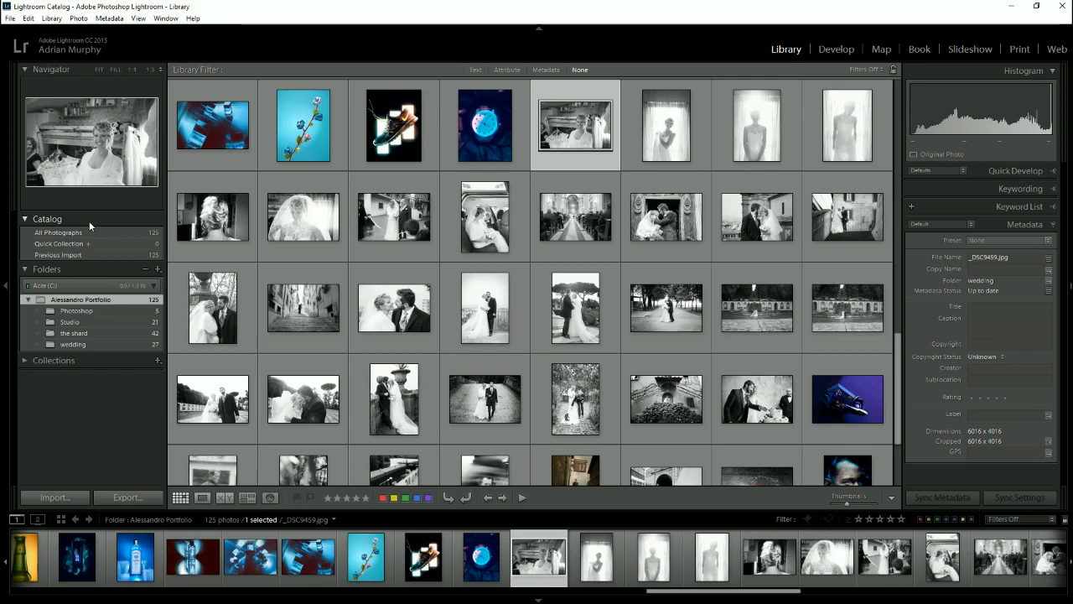
- View the Photoshop subfolder's photos in the Library, and switch to File Explorer to open the matching Photoshop folder on disk
scroll(309, 187, "up", 5)
scroll(310, 187, "up", 5)
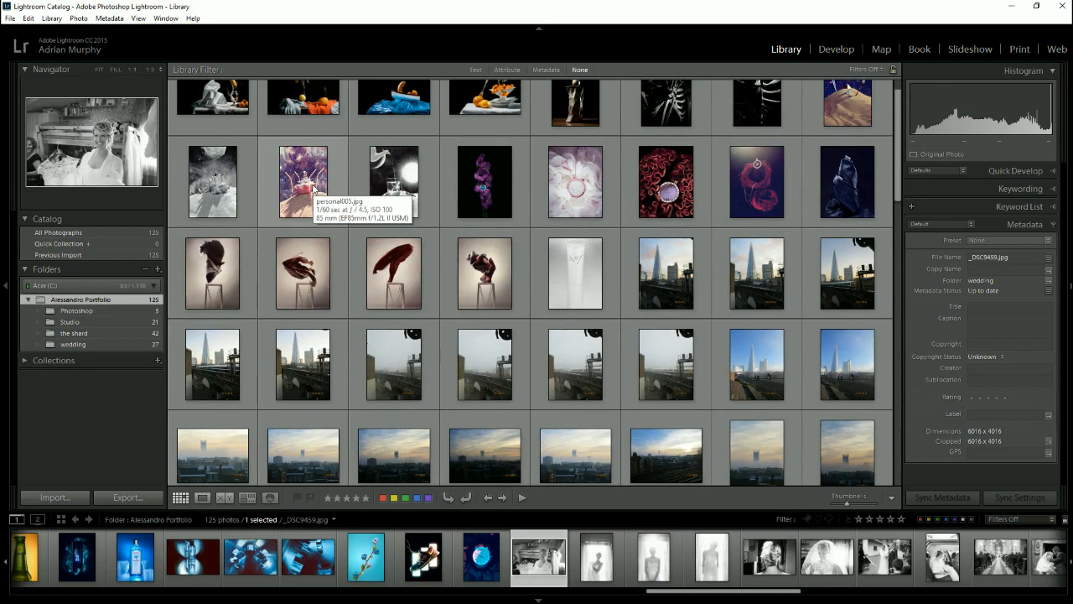
left_click(82, 312)
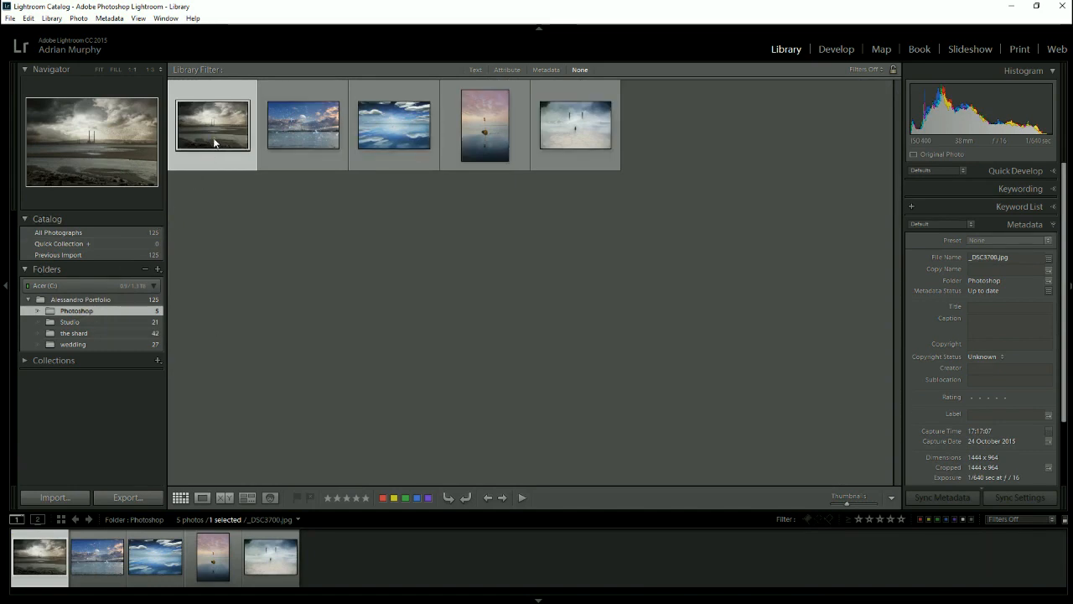
left_click(1010, 7)
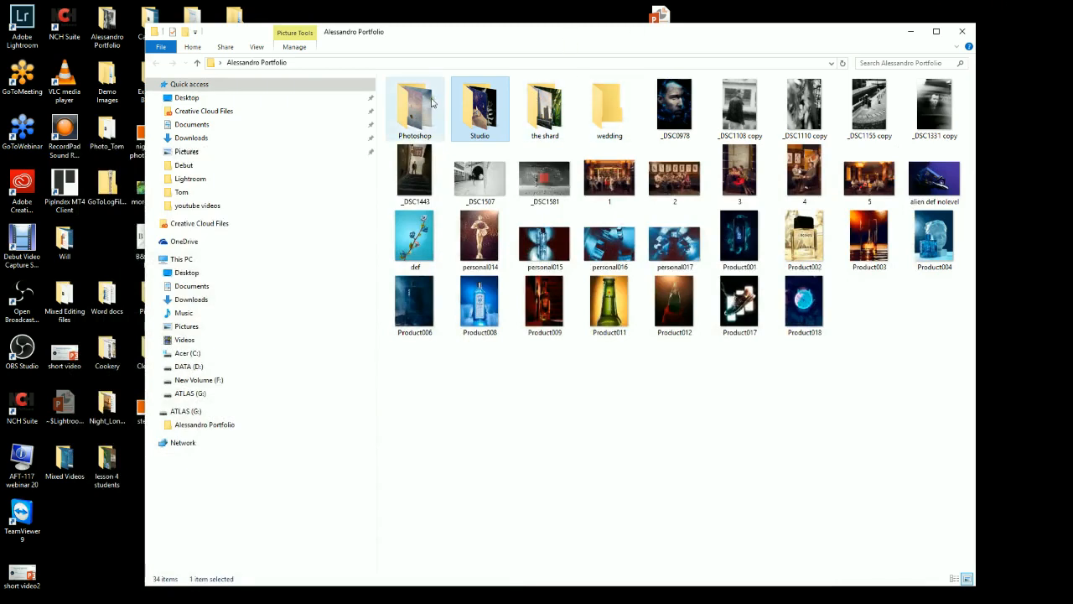
left_click(432, 100)
double_click(431, 101)
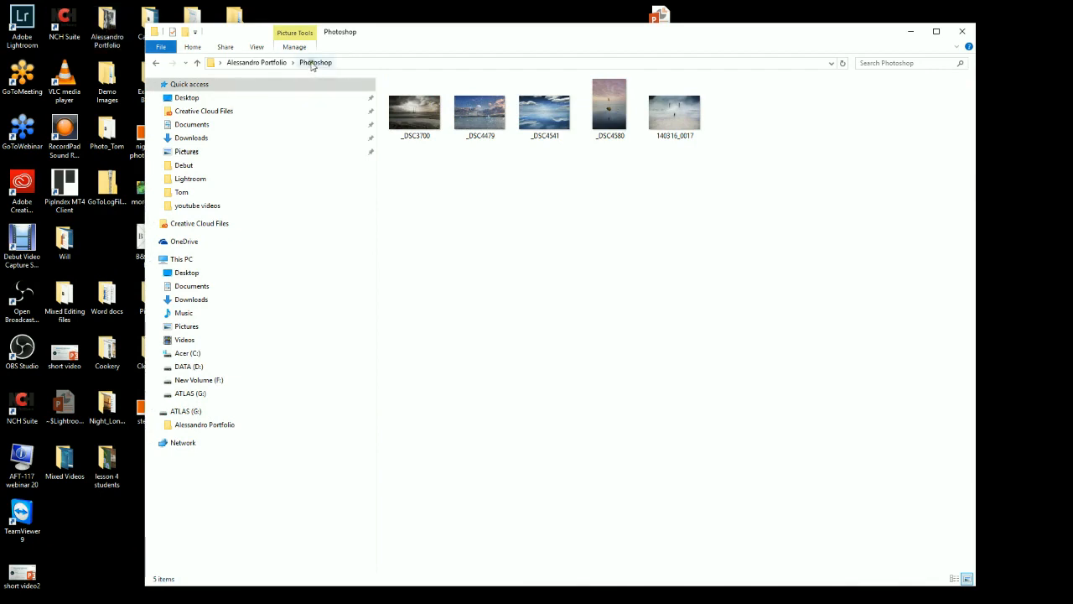
- Rename the _DSC3700 image file in the Photoshop folder on disk as hello
mouse_move(414, 112)
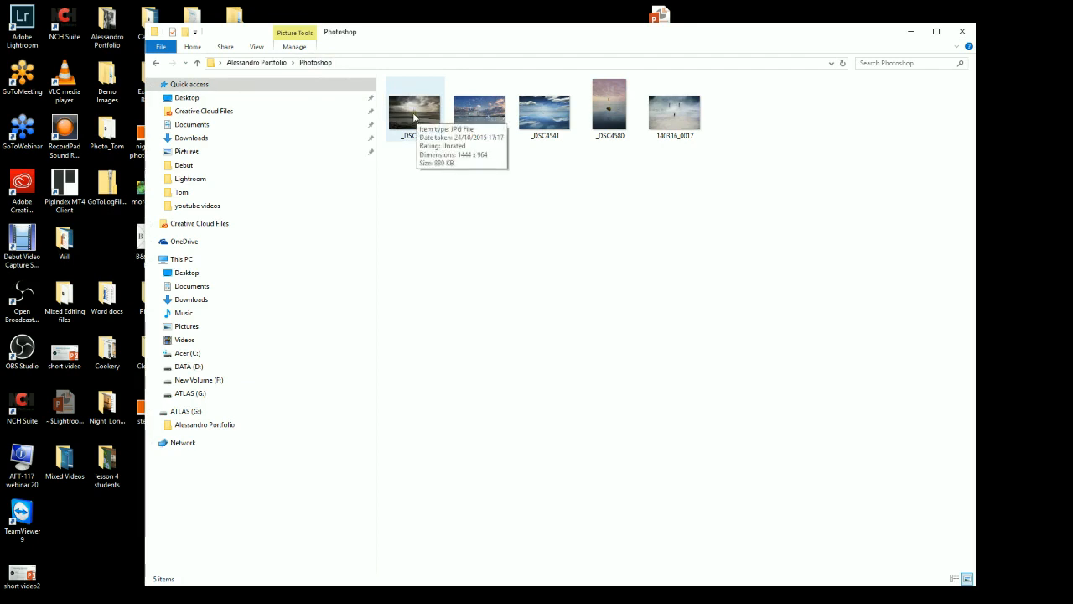
right_click(413, 115)
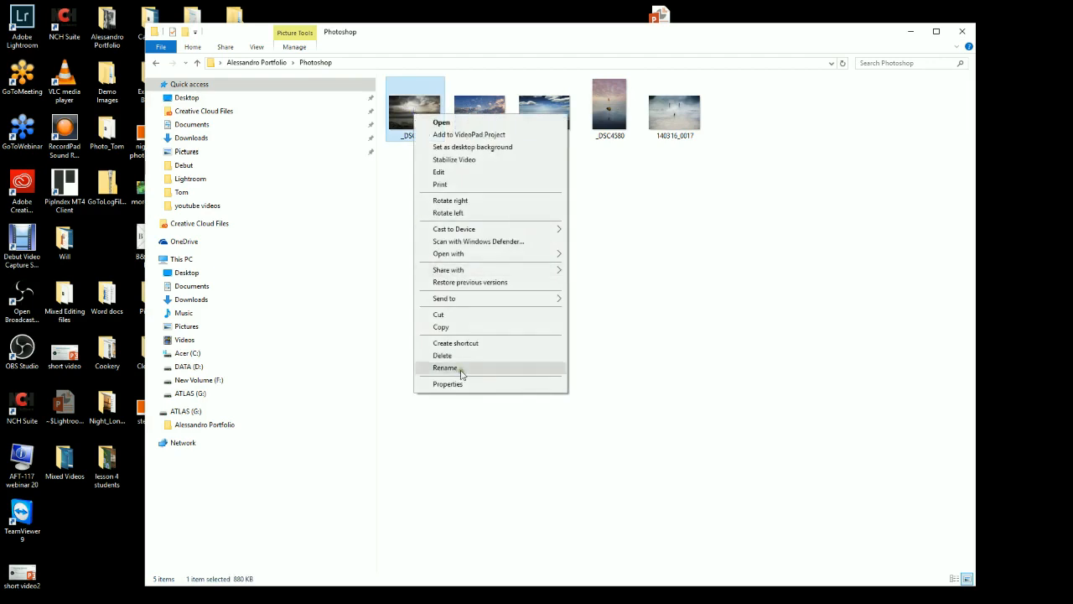
left_click(459, 369)
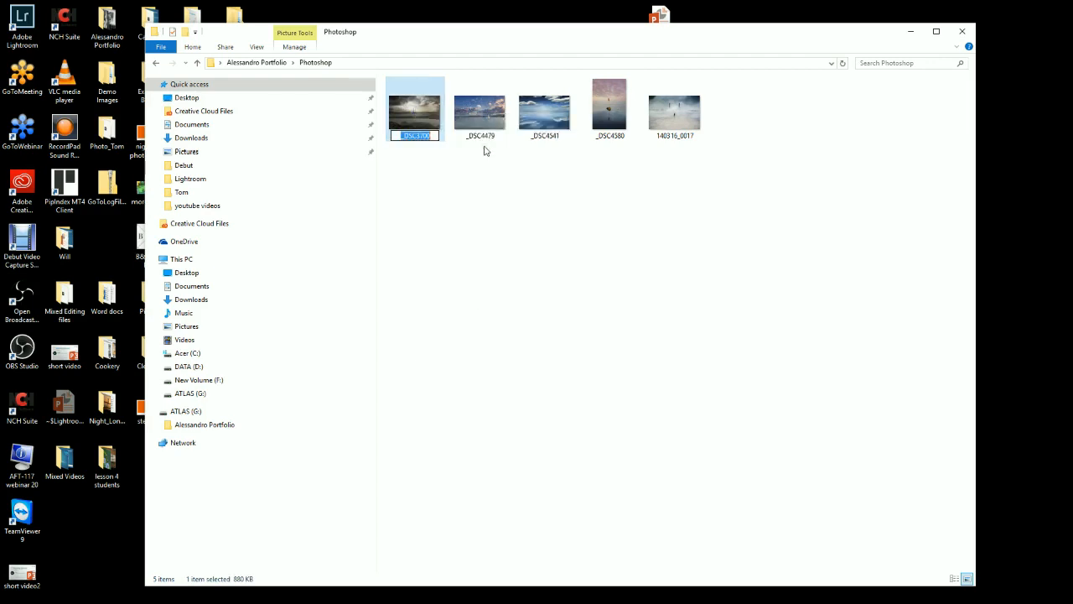
type("hello")
key("Return")
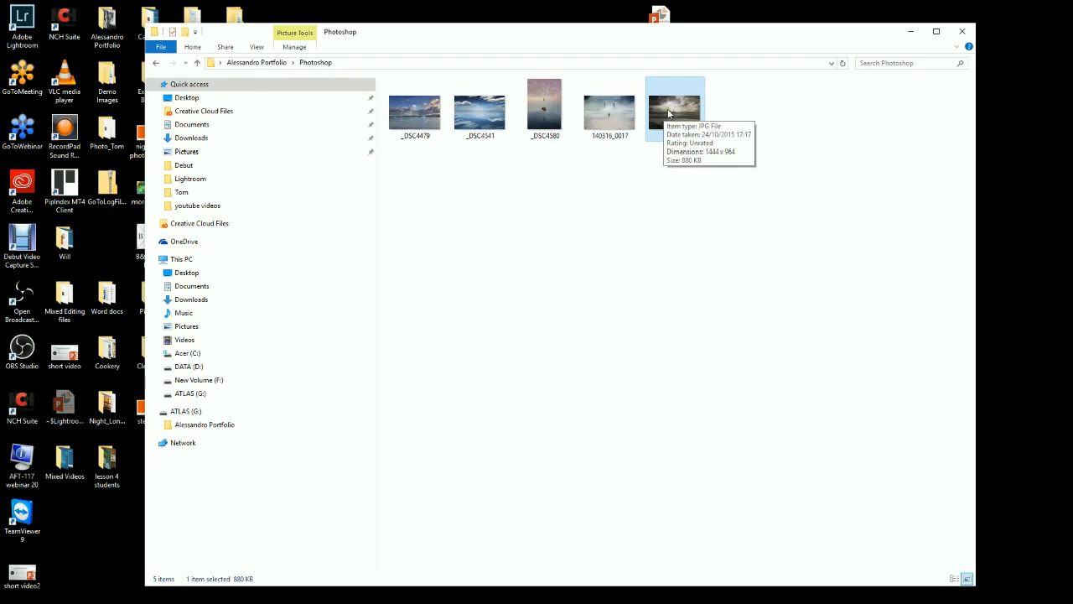
- Switch back to Lightroom, locate the missing photo _DSC3700.jpg by choosing the hello file, and confirm the differing file name
mouse_move(233, 599)
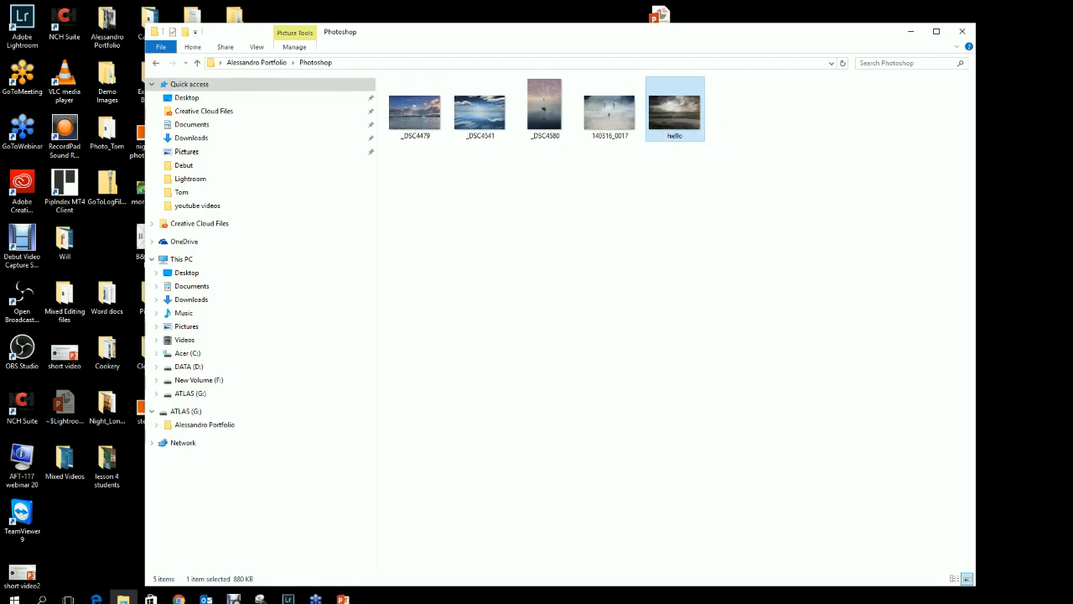
left_click(287, 594)
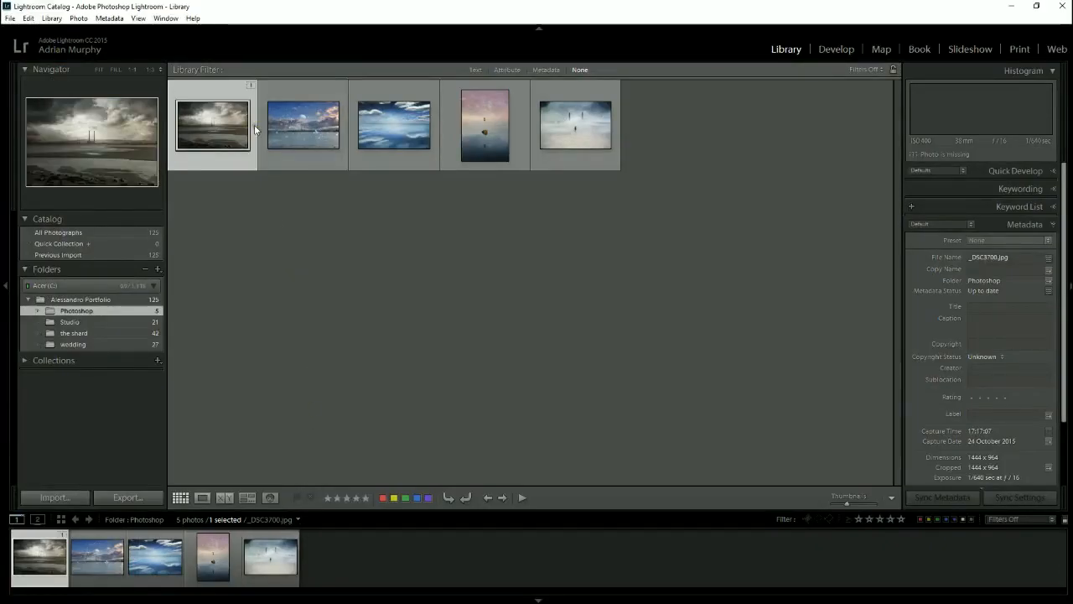
mouse_move(252, 87)
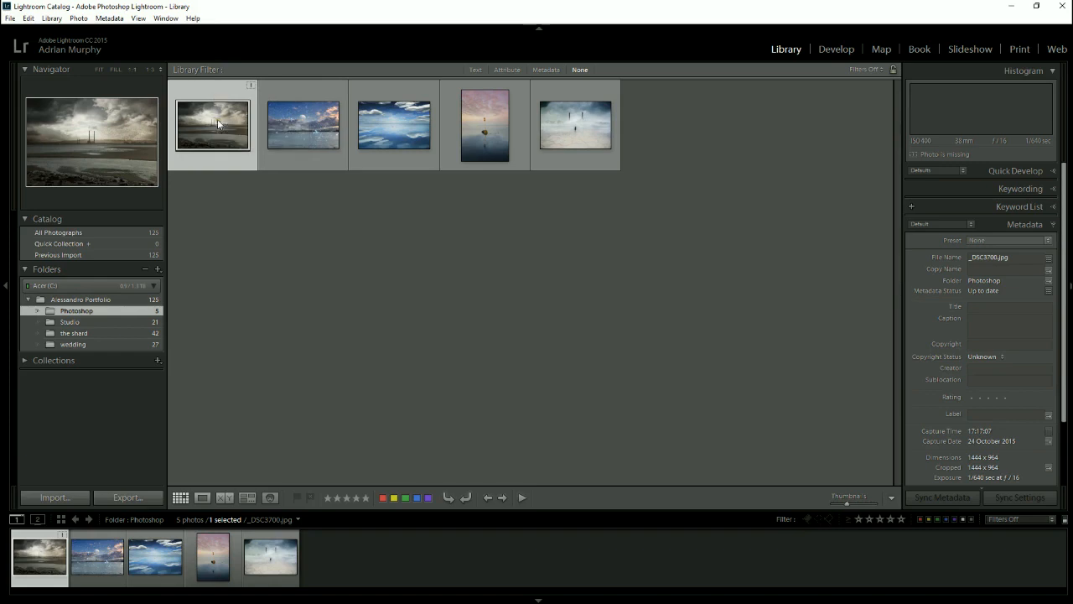
left_click(250, 86)
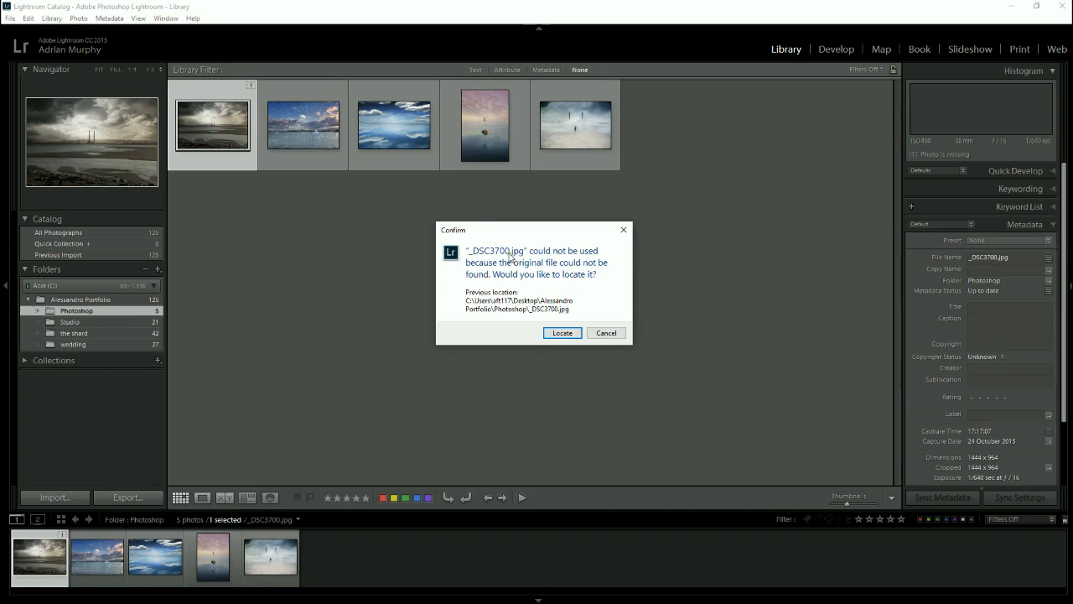
left_click(551, 334)
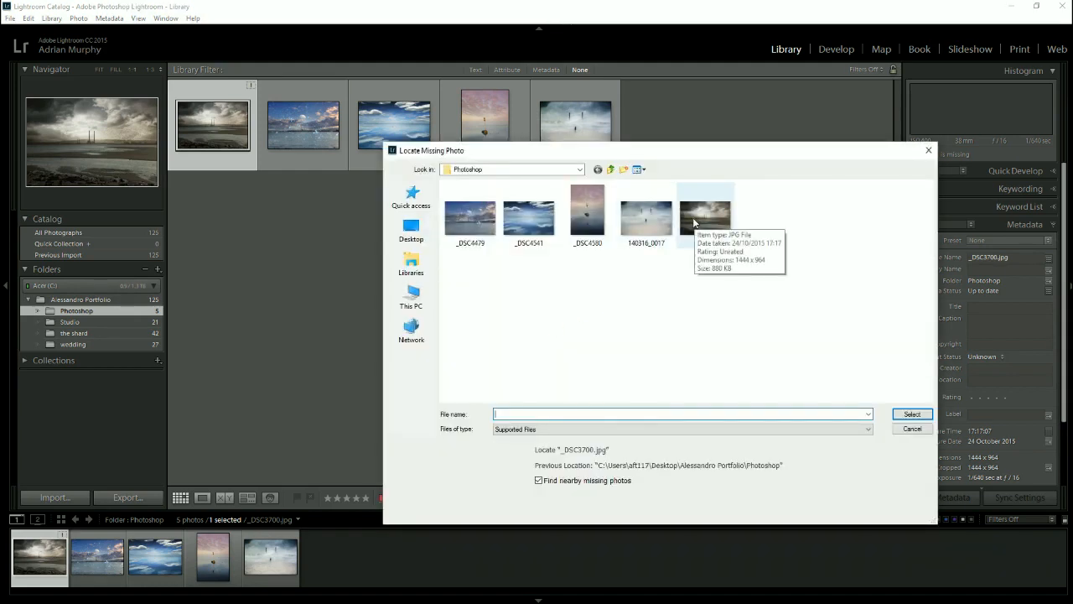
left_click(714, 214)
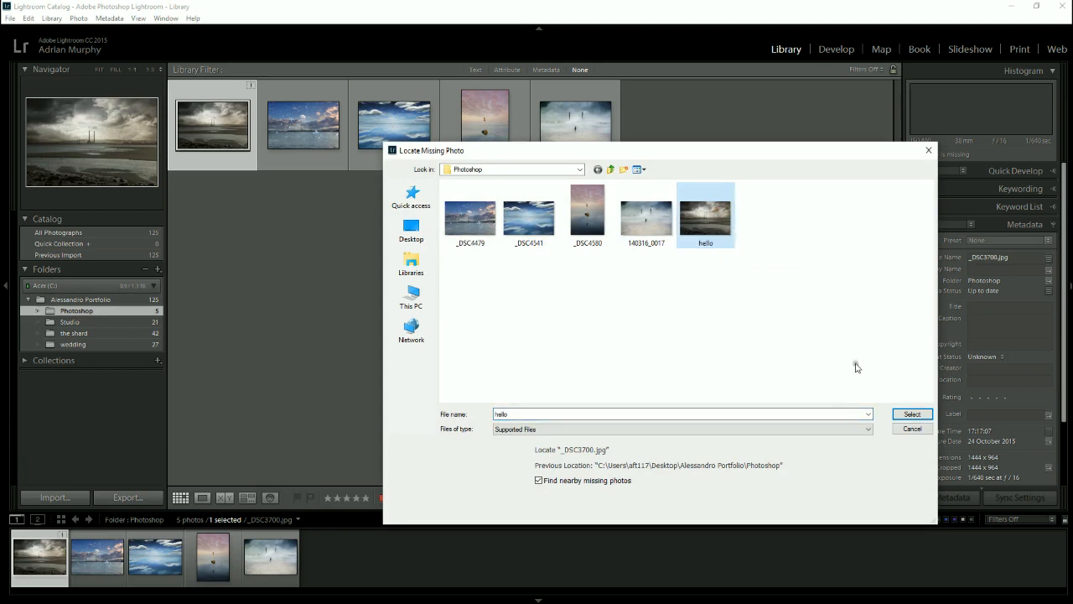
left_click(912, 413)
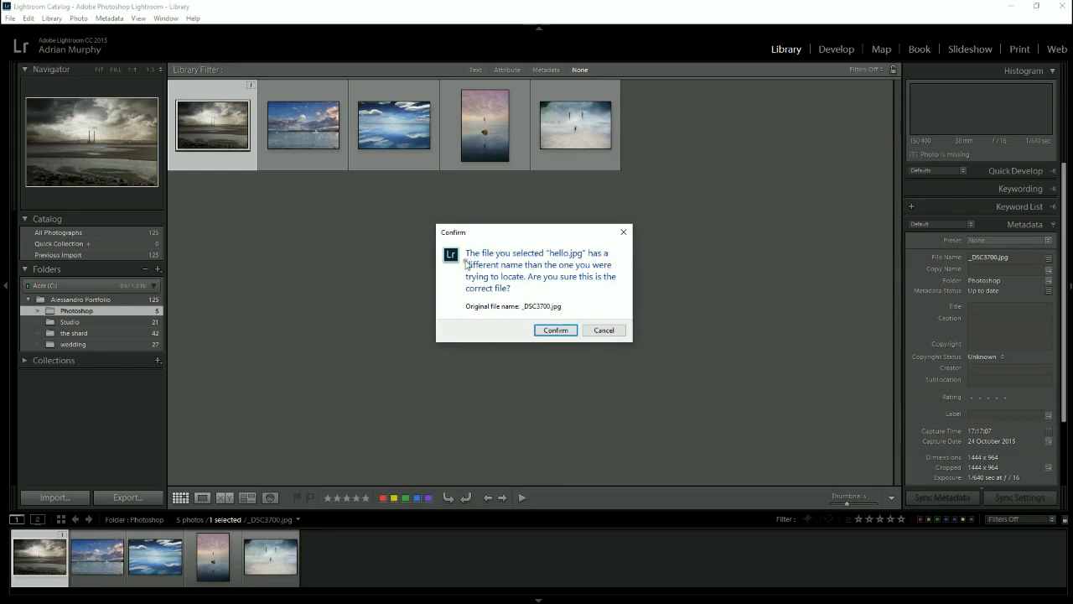
left_click(554, 331)
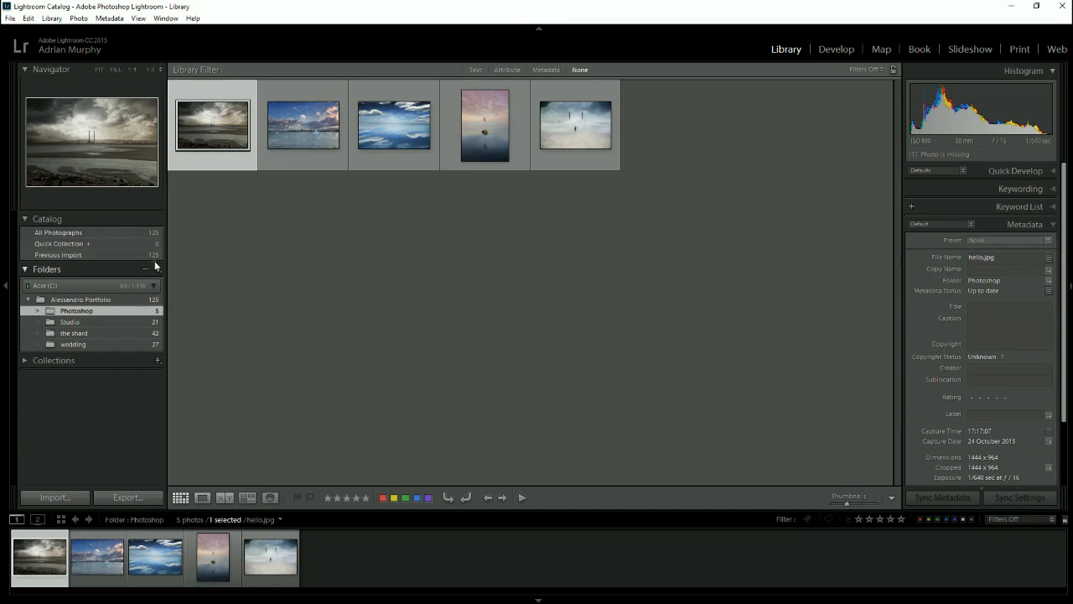
- Rename the photo _DSC4479.jpg within the Library, using Custom Name (x of y) file naming and the custom text 123
mouse_move(335, 124)
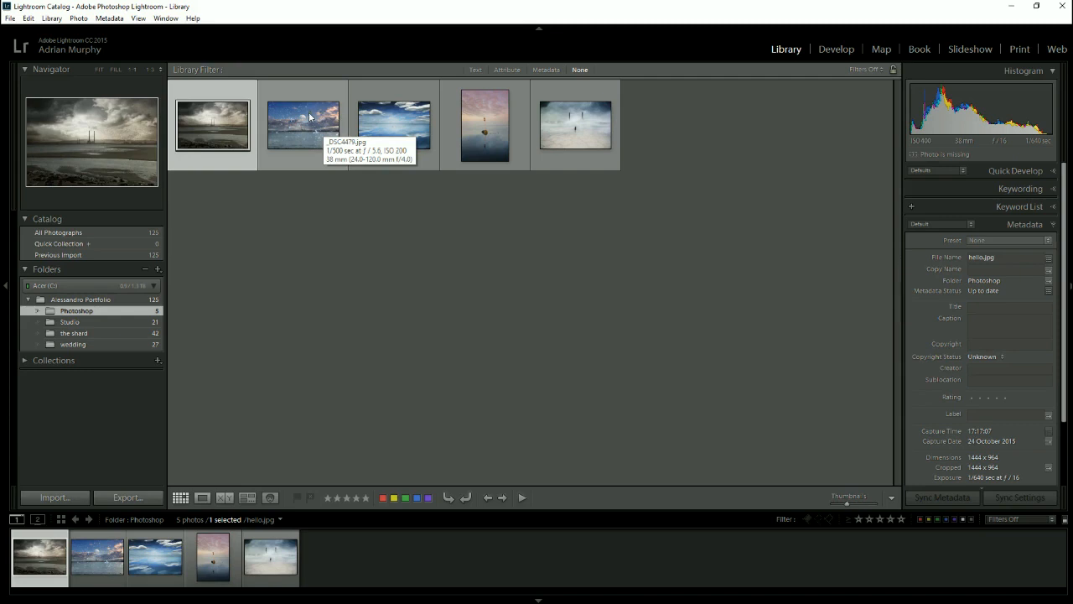
left_click(308, 112)
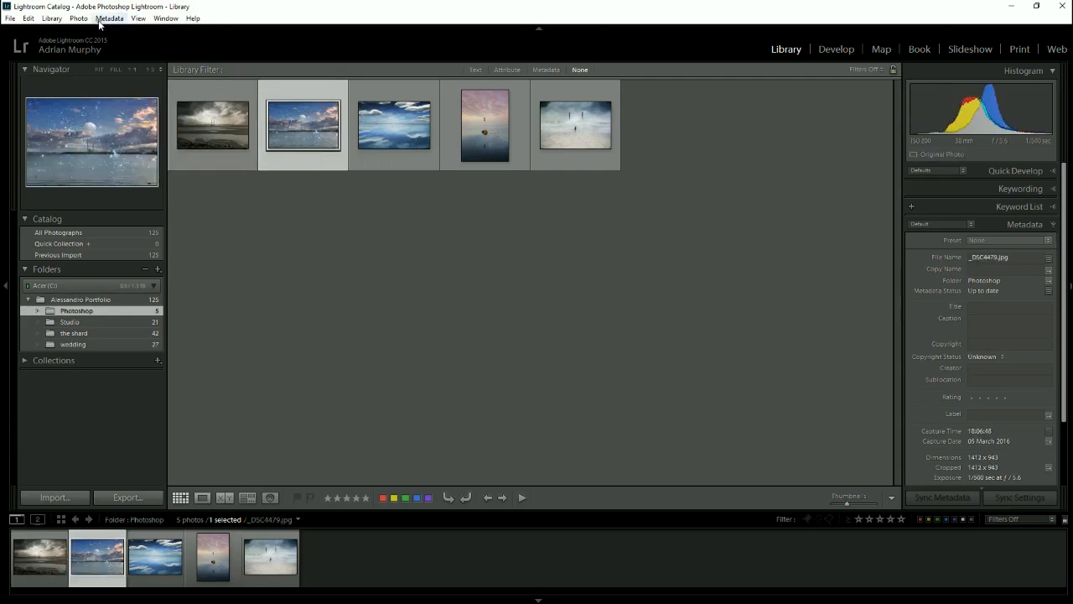
left_click(57, 20)
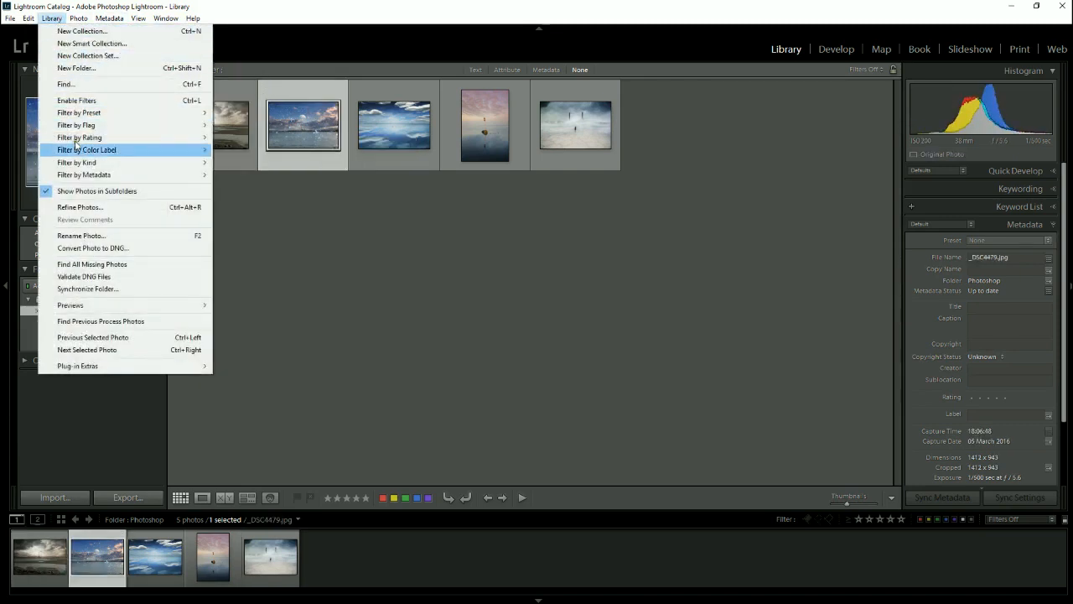
left_click(193, 239)
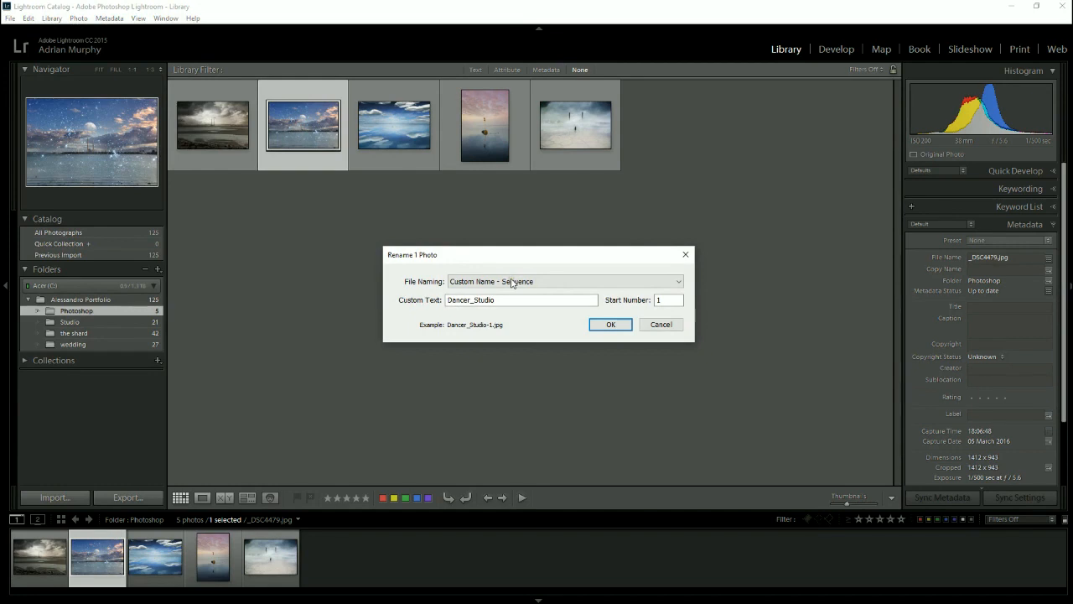
left_click(512, 284)
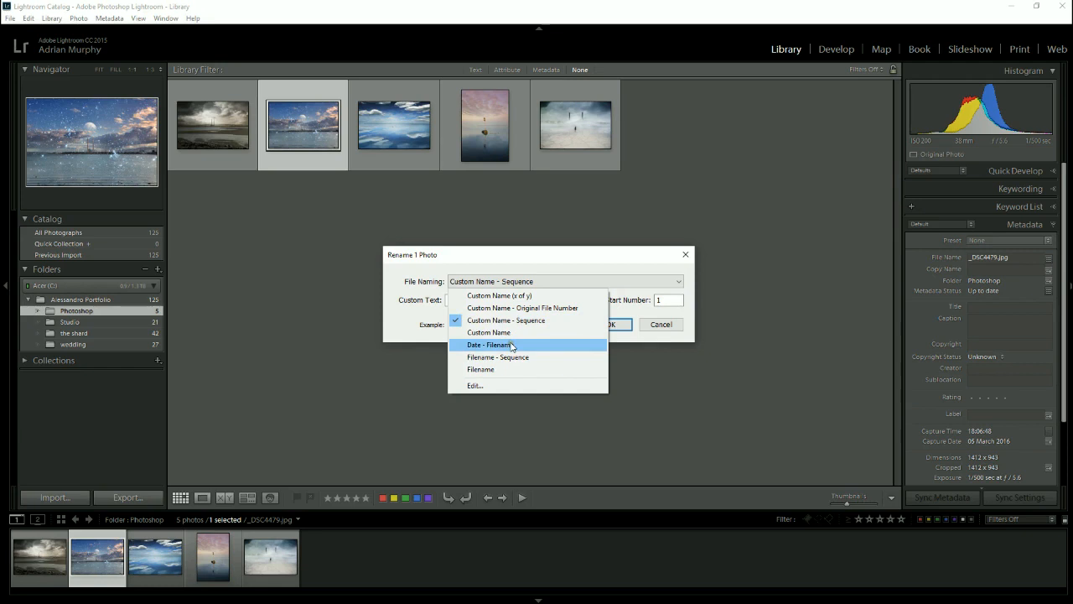
left_click(497, 295)
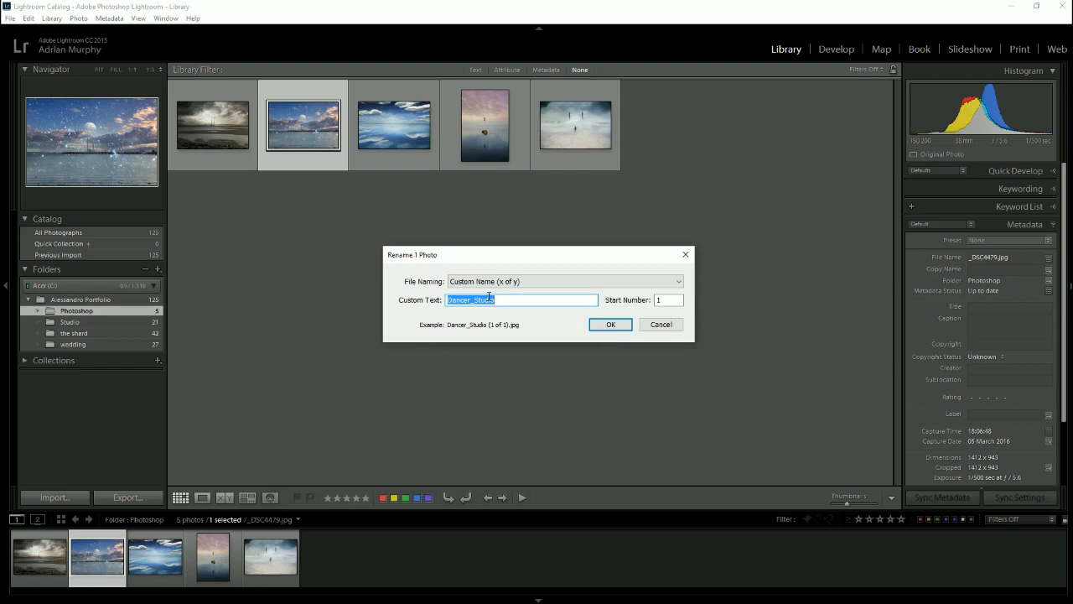
type("123")
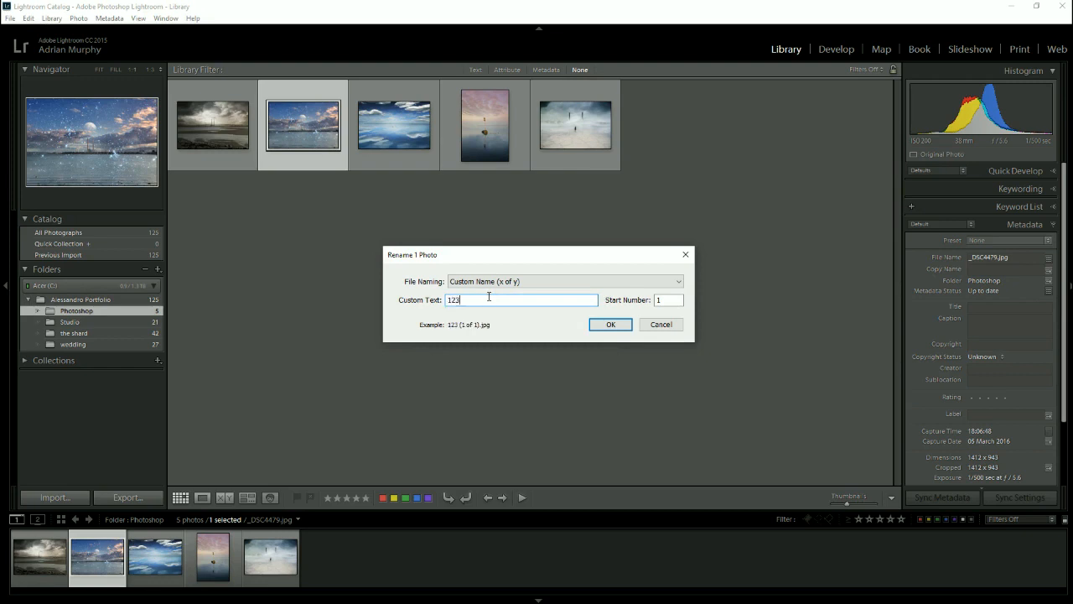
left_click(602, 324)
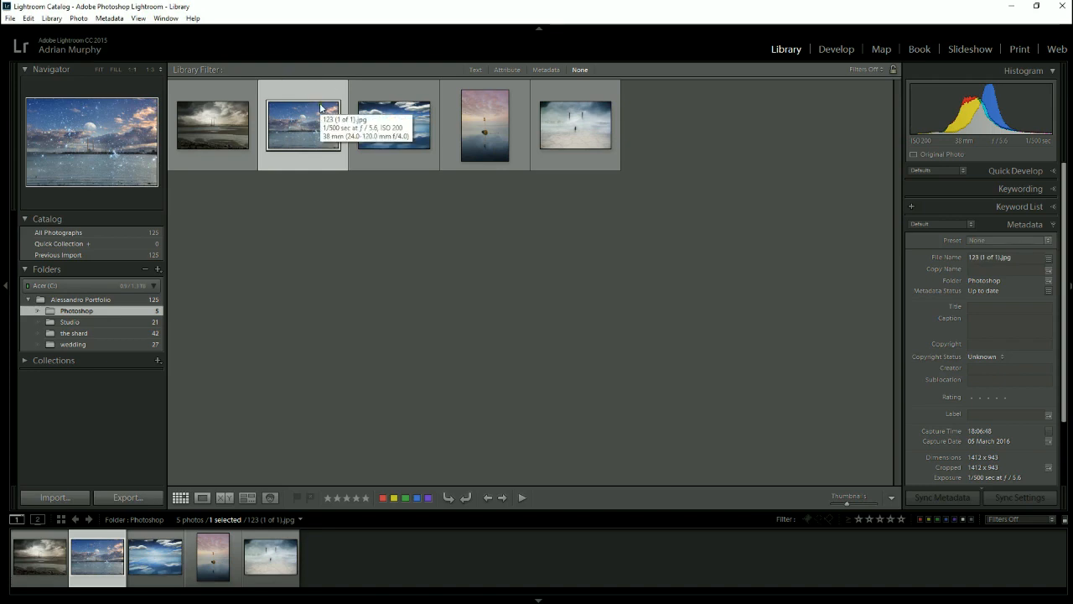
left_click(208, 119)
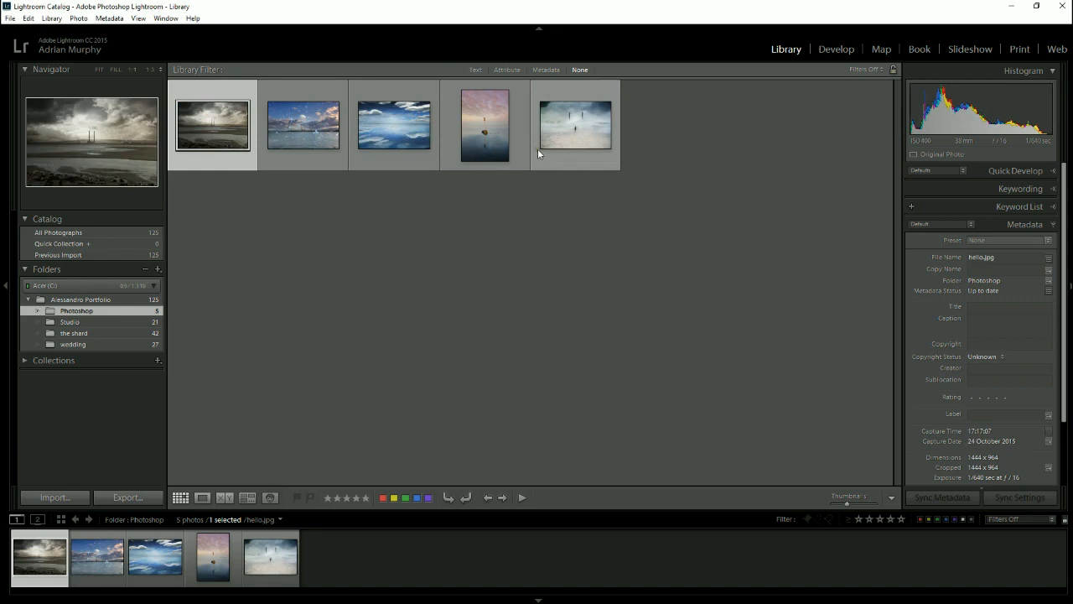
- Select all five Photoshop photos, open Rename Photos to review the available file naming templates, and close it without renaming
left_click(584, 127, "shift")
left_click(518, 209)
left_click(220, 117)
left_click(562, 116, "shift")
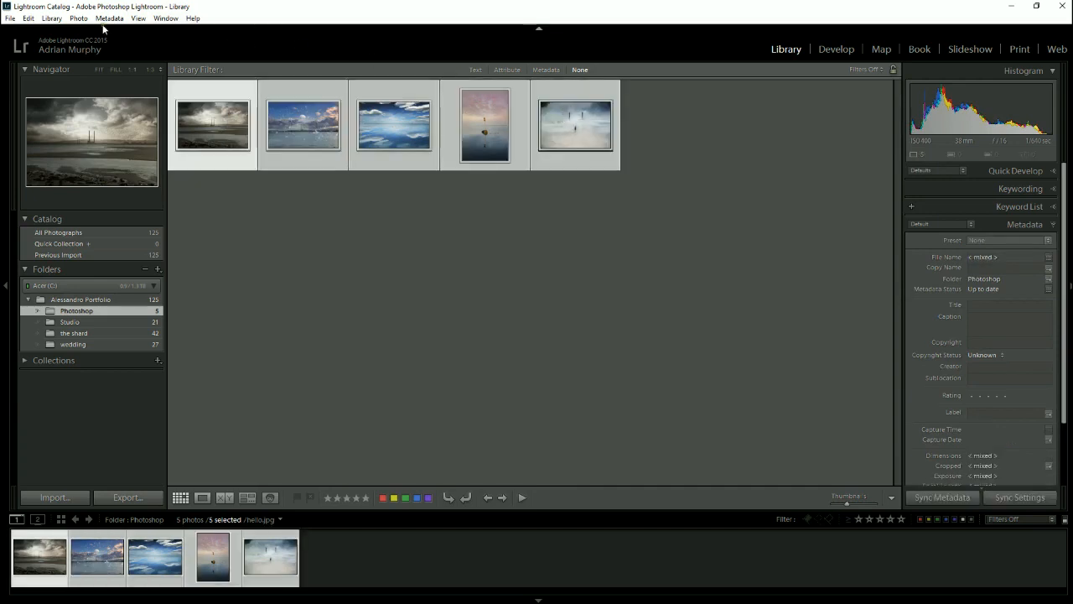
left_click(52, 18)
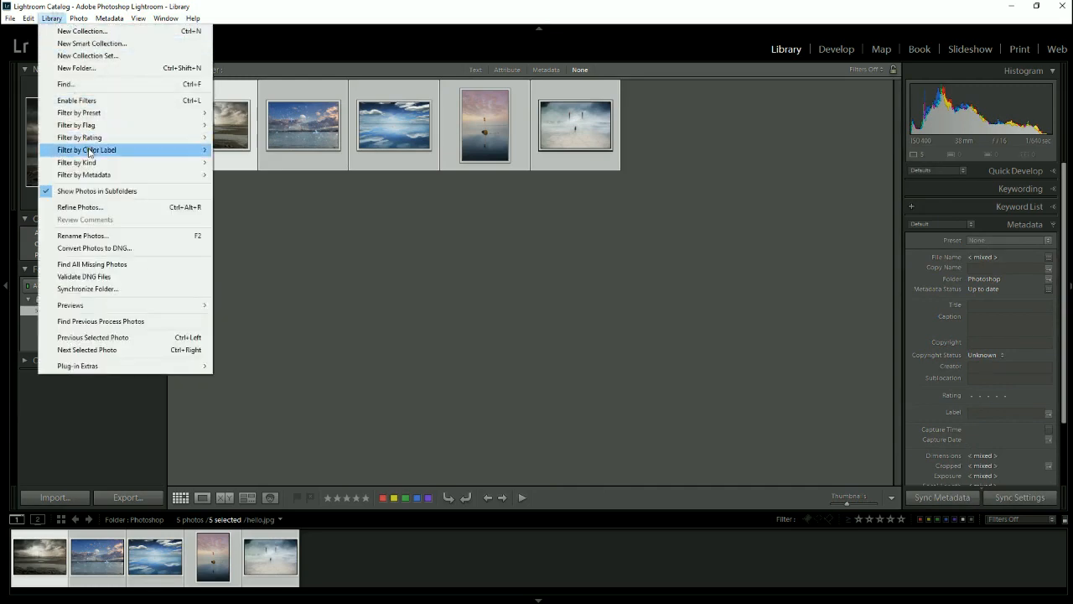
left_click(98, 236)
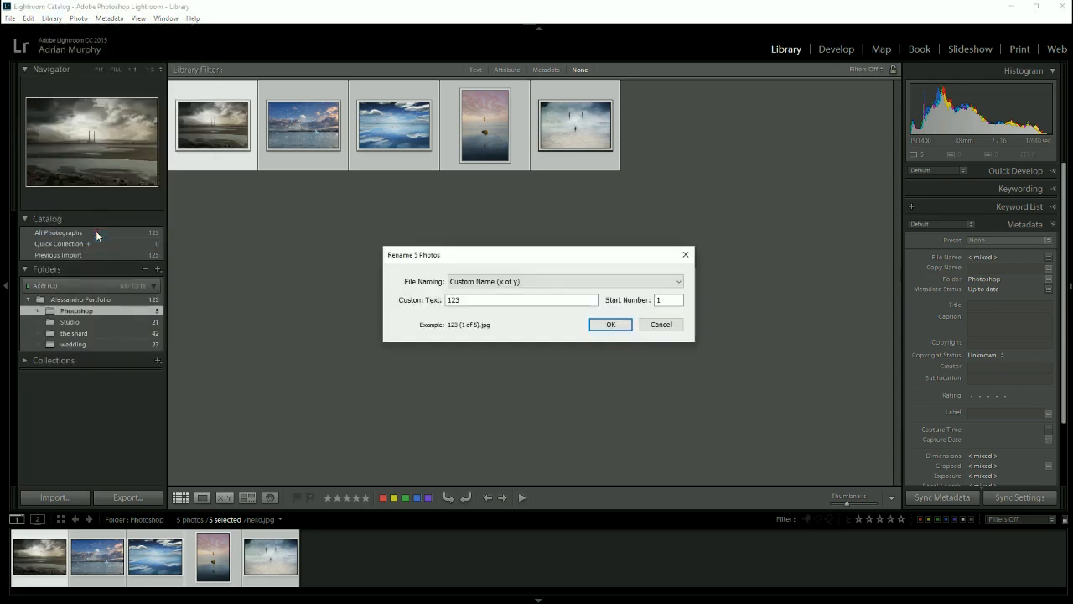
left_click(540, 285)
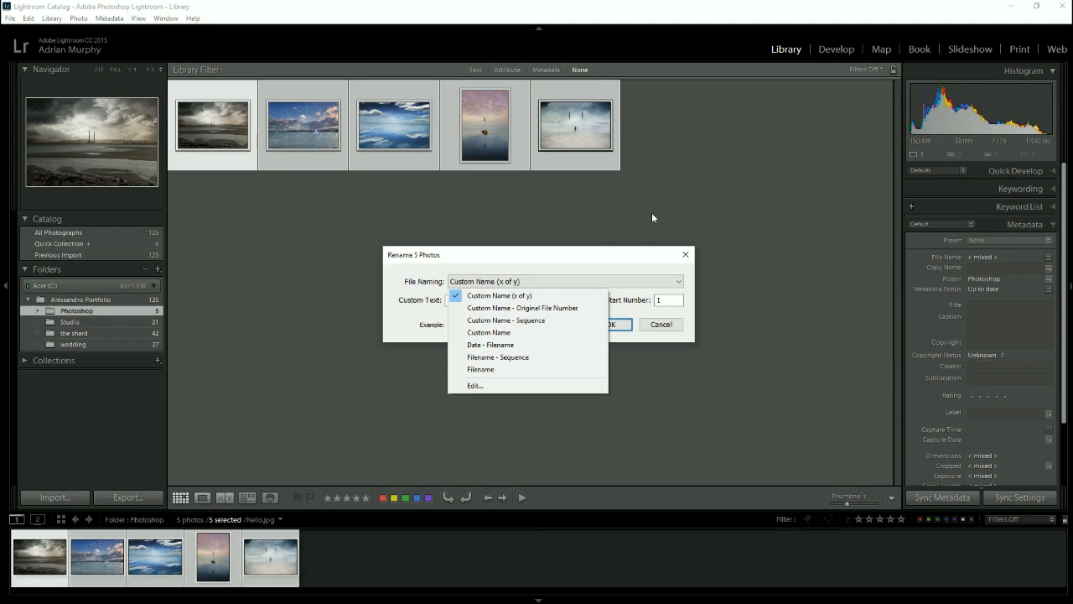
left_click(585, 265)
left_click(685, 254)
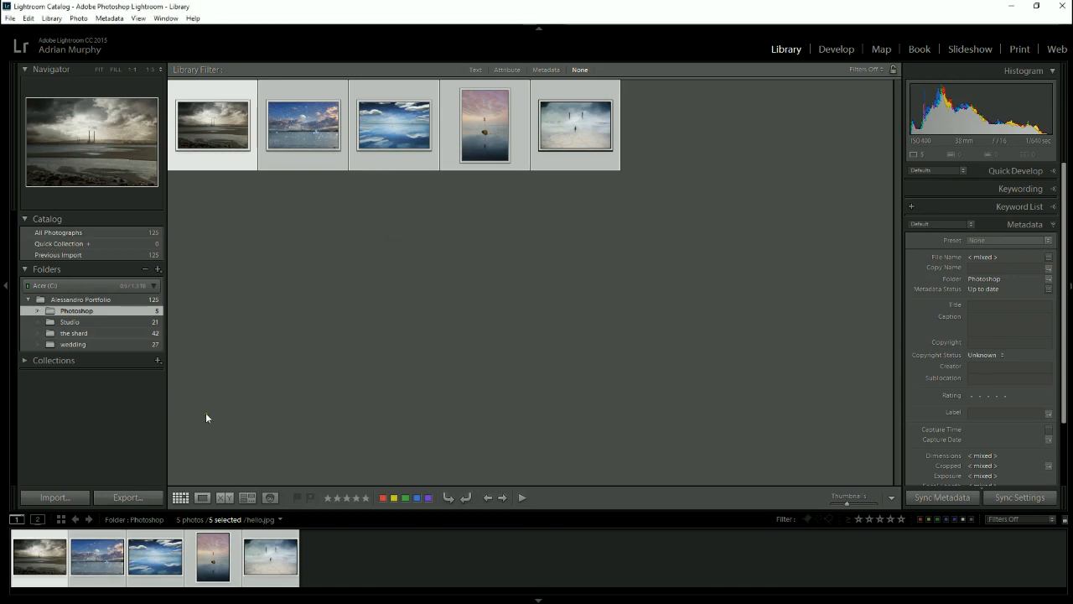
- Show all photos in the parent portfolio folder and browse them while cycling the grid's cell information display
left_click(97, 301)
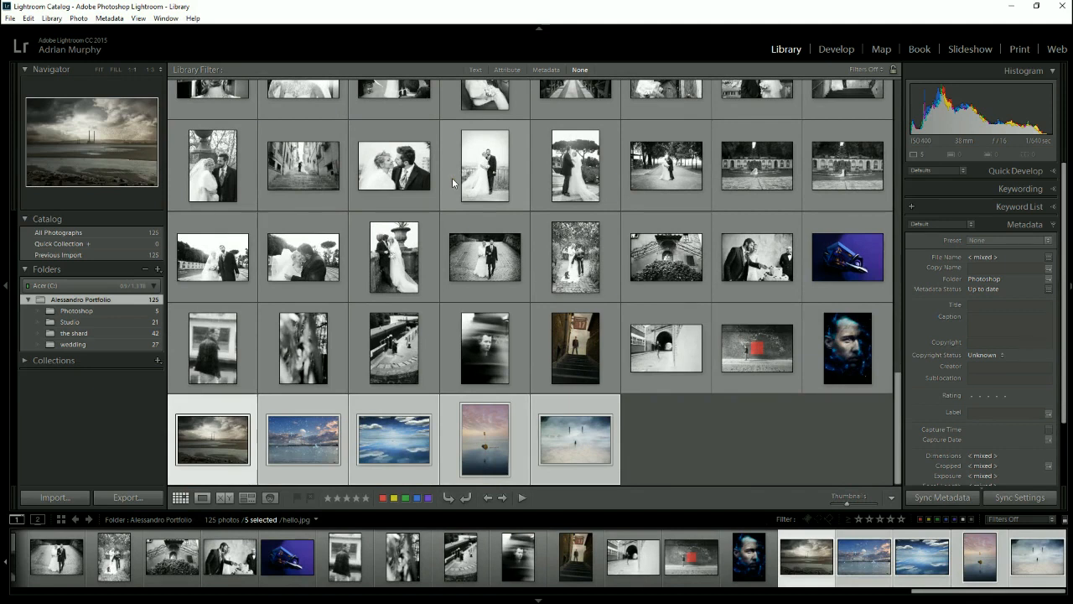
scroll(518, 200, "up", 10)
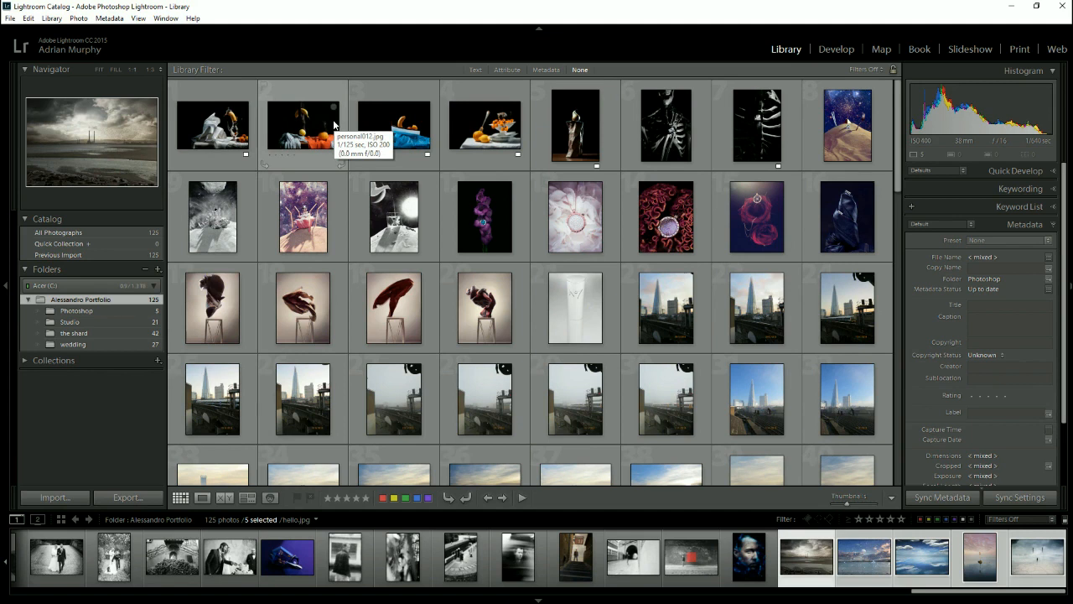
key("j")
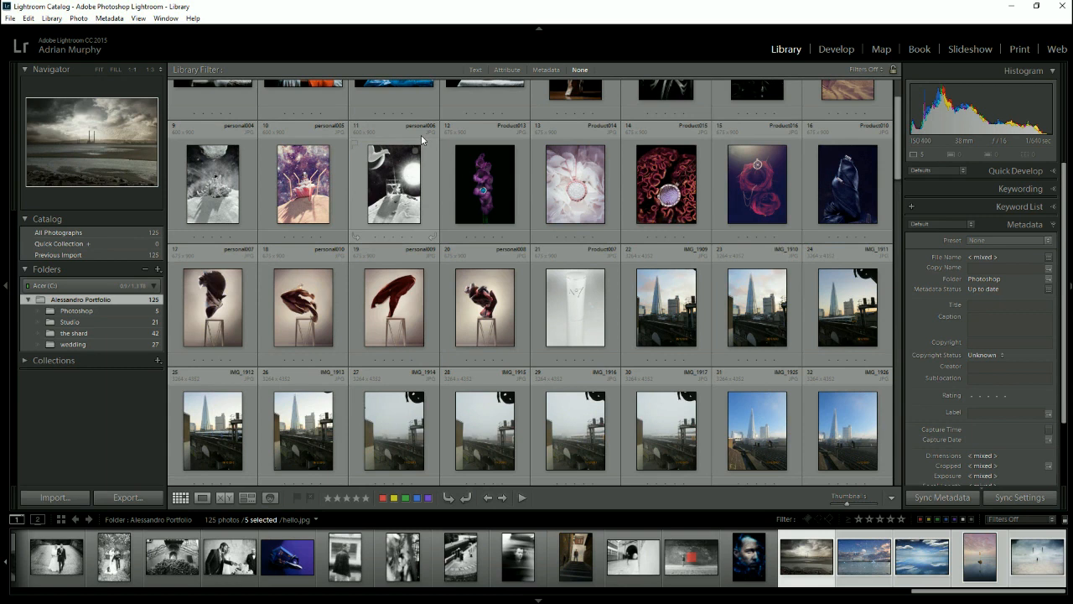
key("j")
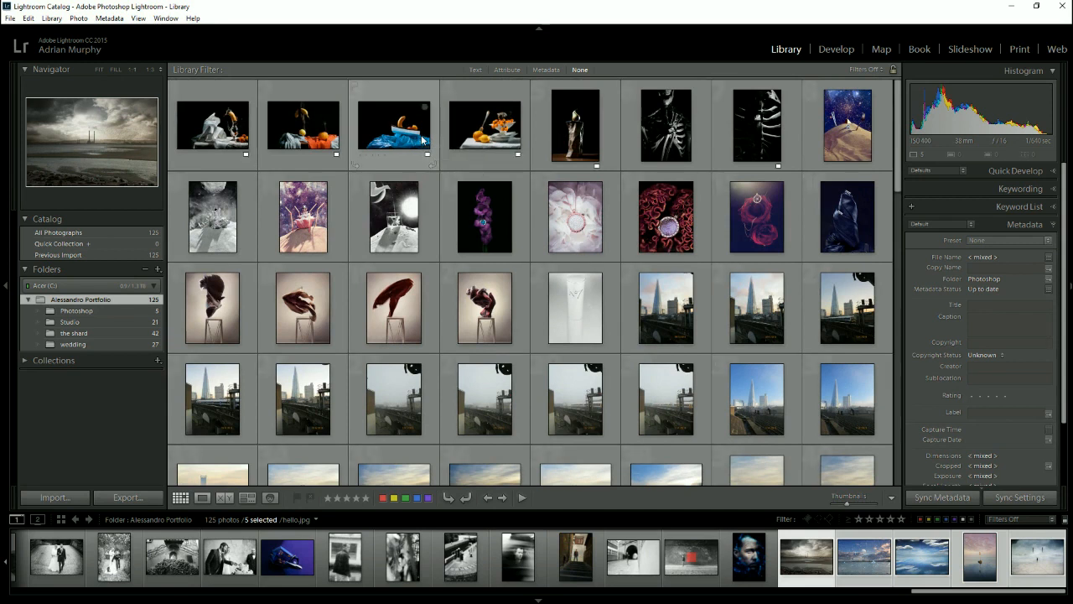
scroll(600, 246, "down", 10)
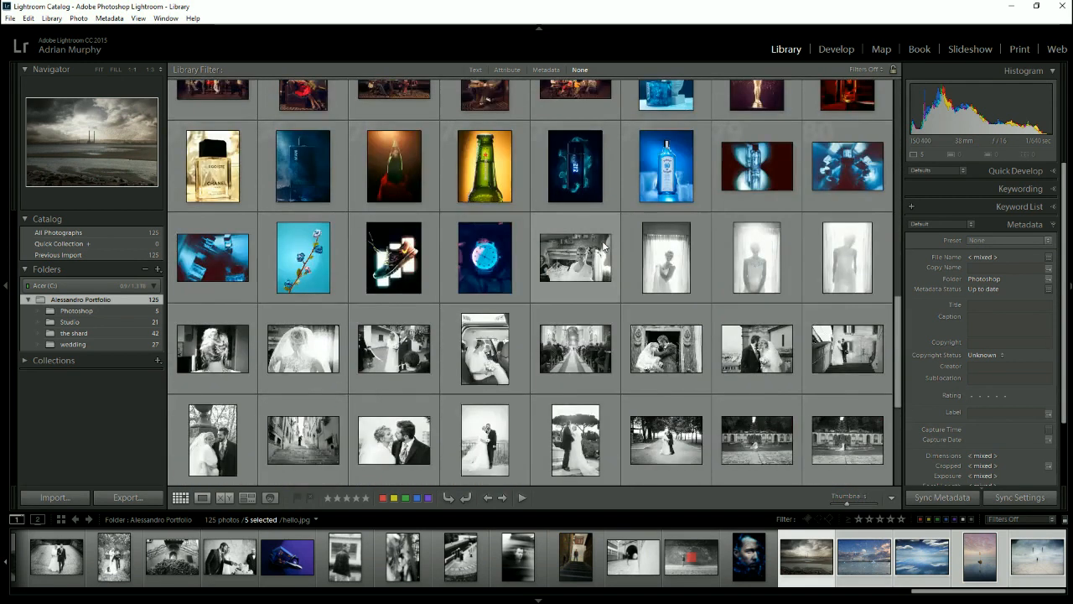
scroll(603, 245, "down", 2)
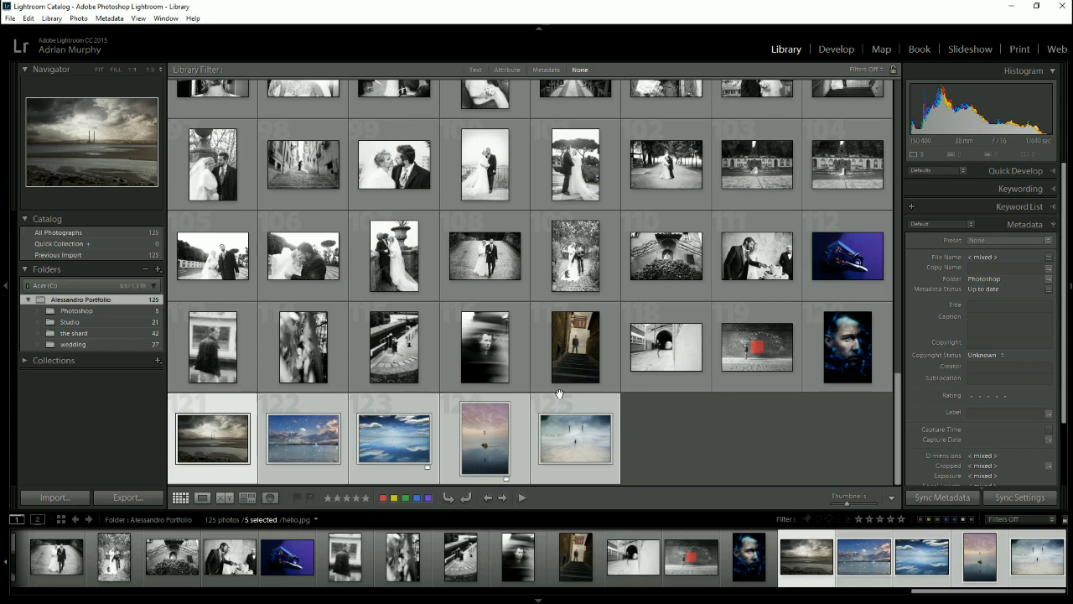
scroll(577, 386, "up", 10)
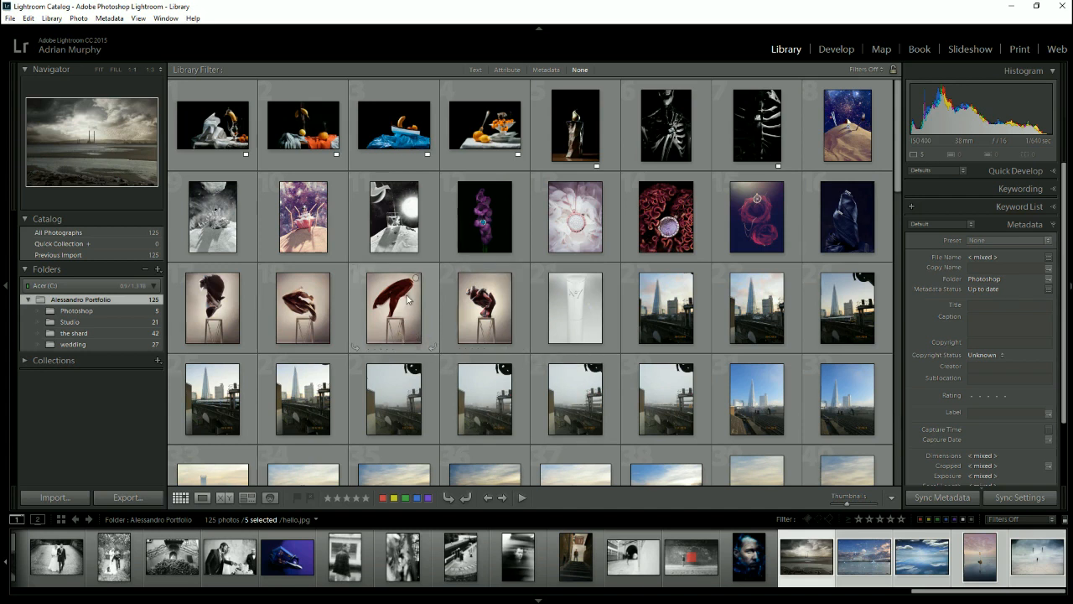
- Select the photo personal013.jpg and examine its metadata, including capture date, dimensions, exposure and camera model
left_click(397, 147)
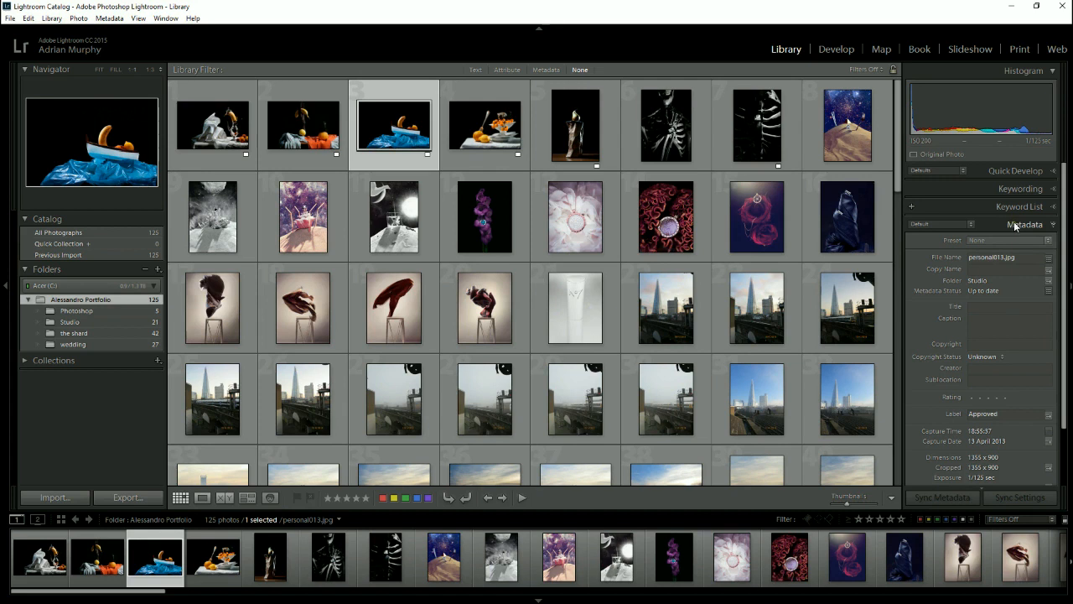
scroll(1015, 281, "down", 2)
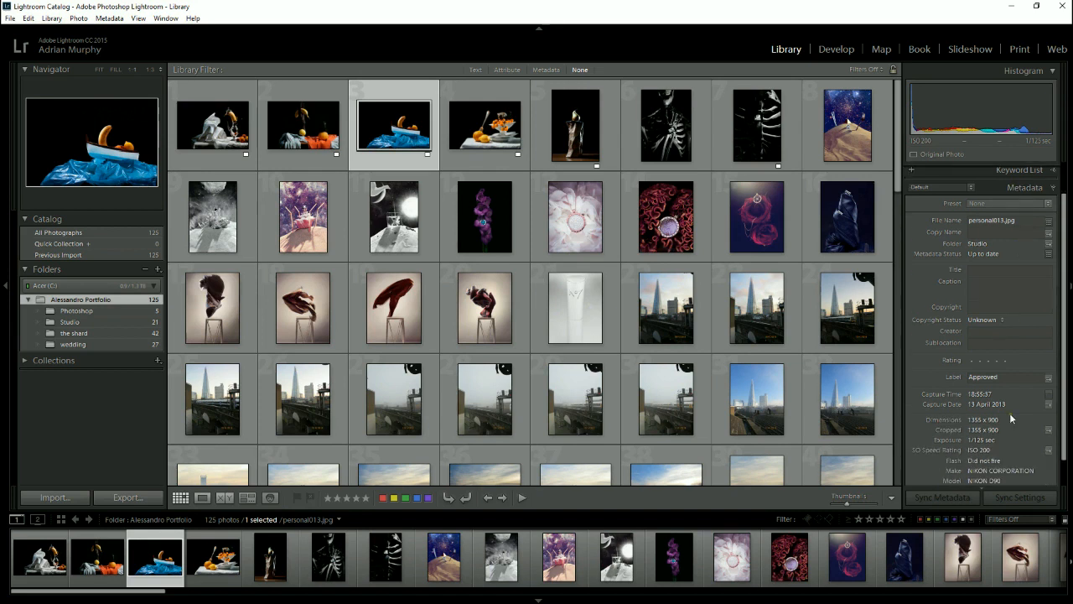
scroll(998, 423, "down", 1)
scroll(1006, 422, "down", 1)
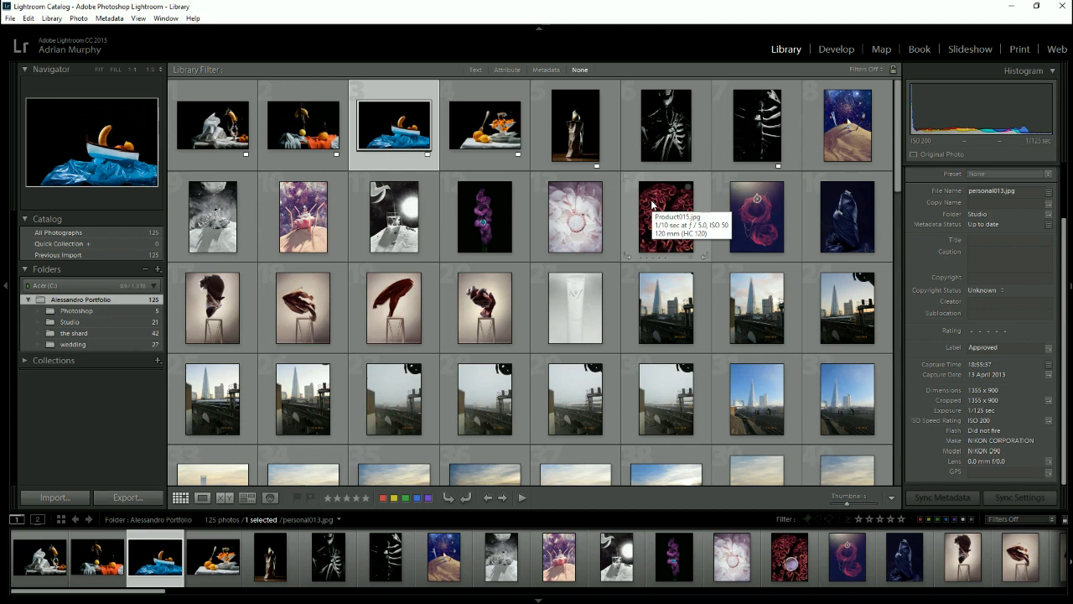
- Select the photo Product015.jpg and inspect its Creator field and the Copyright Status options in the metadata
left_click(652, 204)
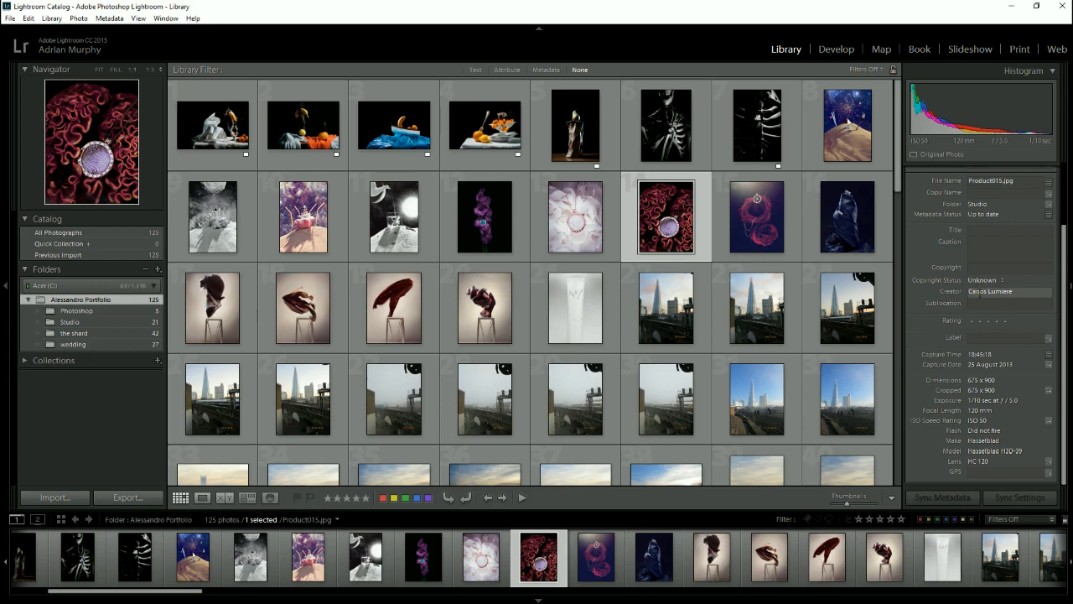
left_click(978, 292)
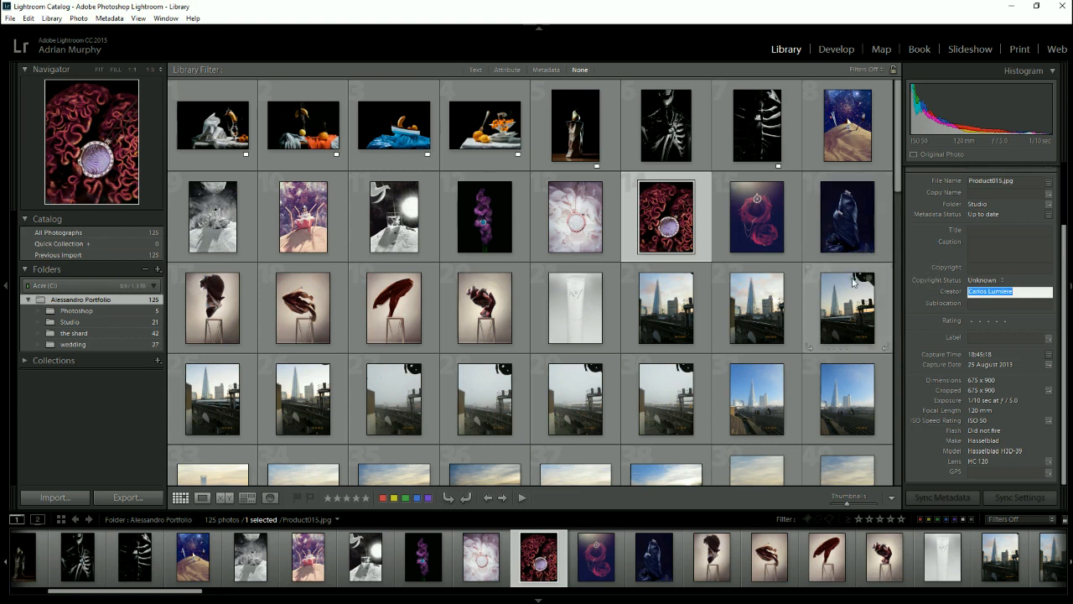
left_click(995, 283)
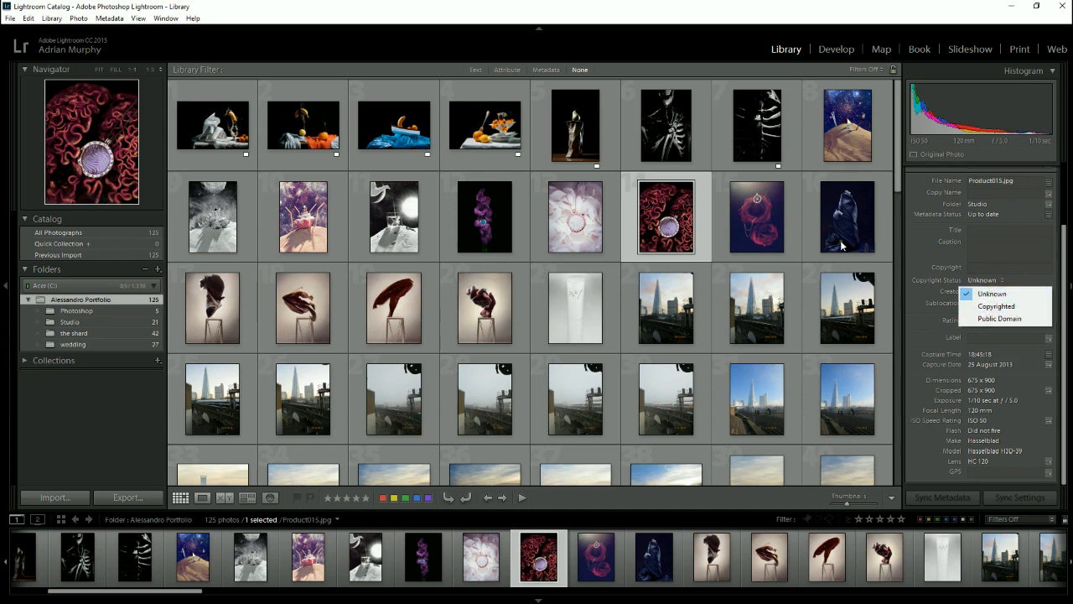
- Rename the photo Product016.jpg through its File Name metadata, using the portfolio owner's first name followed by 1 and keeping the .jpg extension
left_click(739, 219)
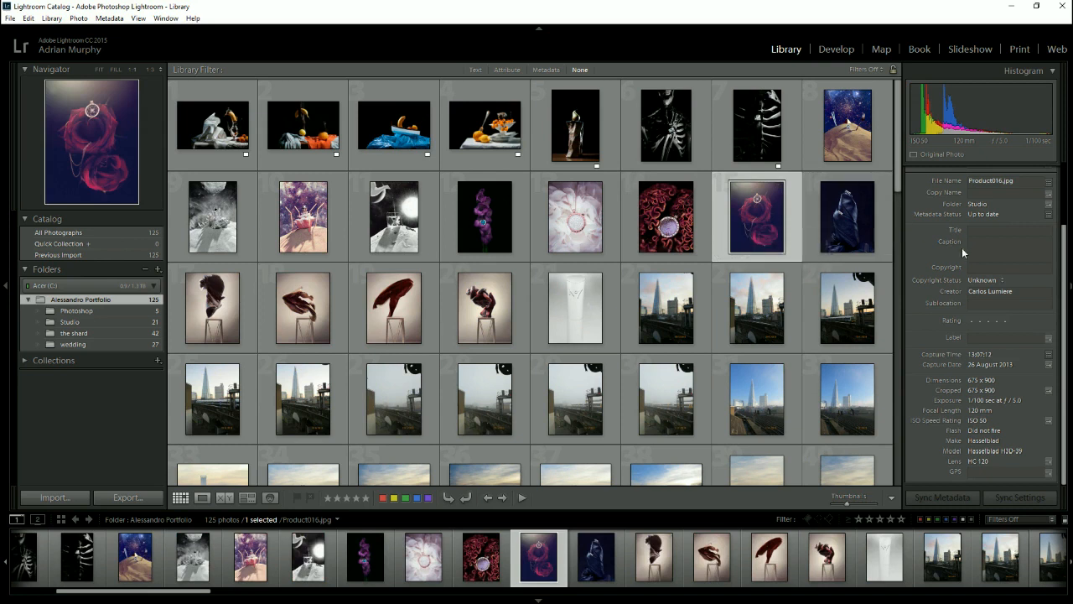
scroll(943, 252, "up", 2)
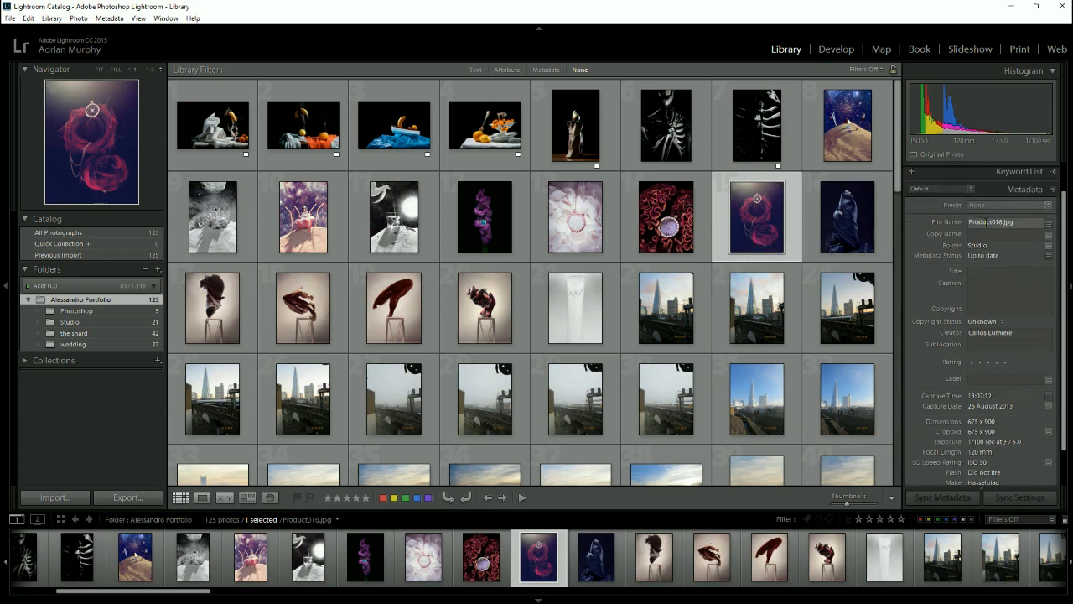
left_click(986, 221)
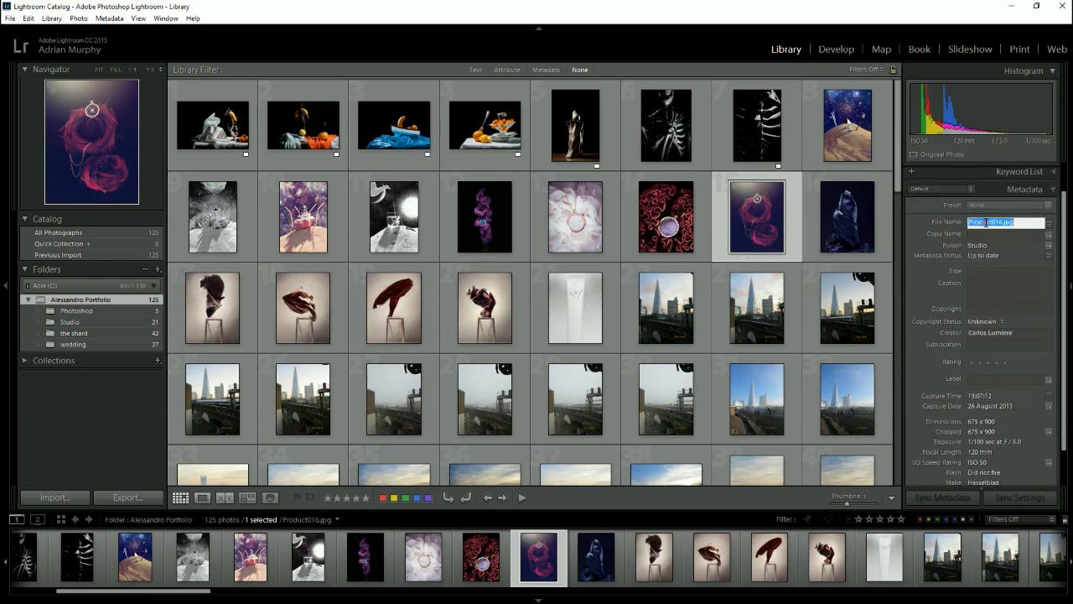
double_click(1002, 221)
left_click(1002, 221)
left_click_drag(1002, 221, 957, 223)
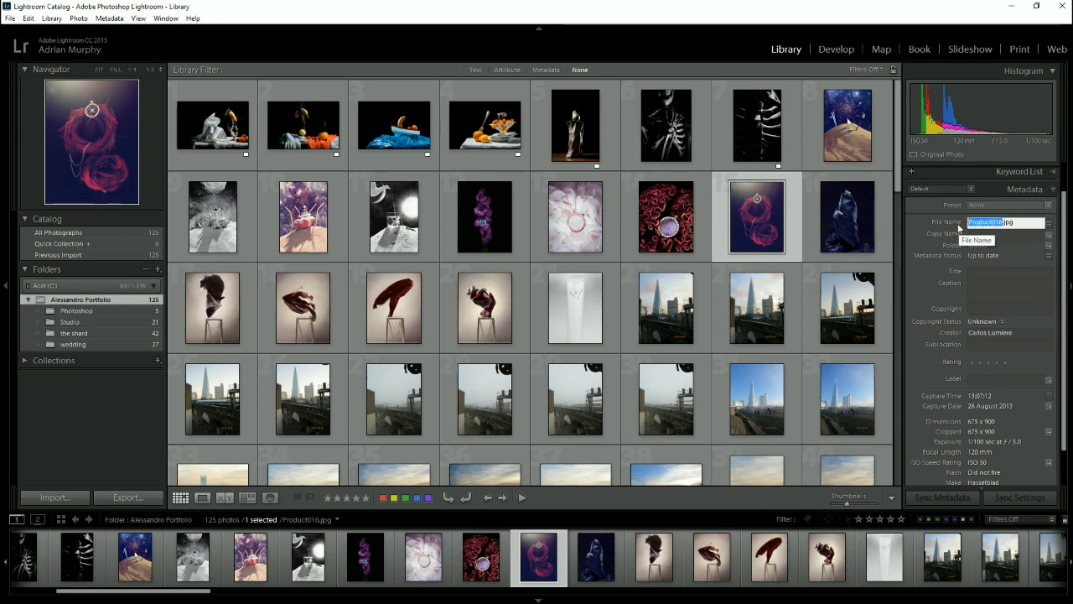
type("ales")
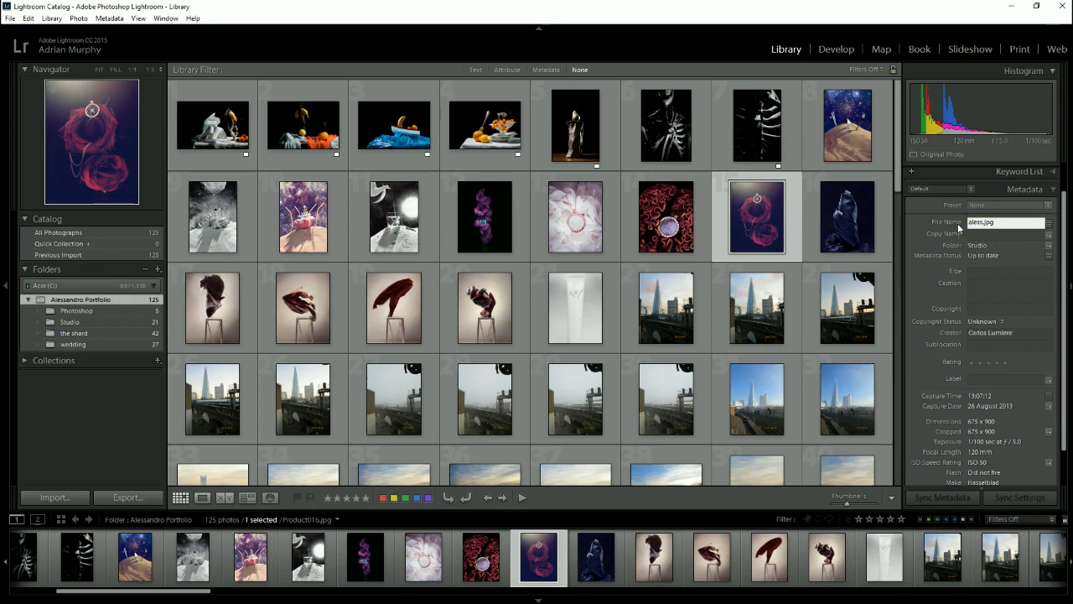
type("sandro")
type("1")
key("Return")
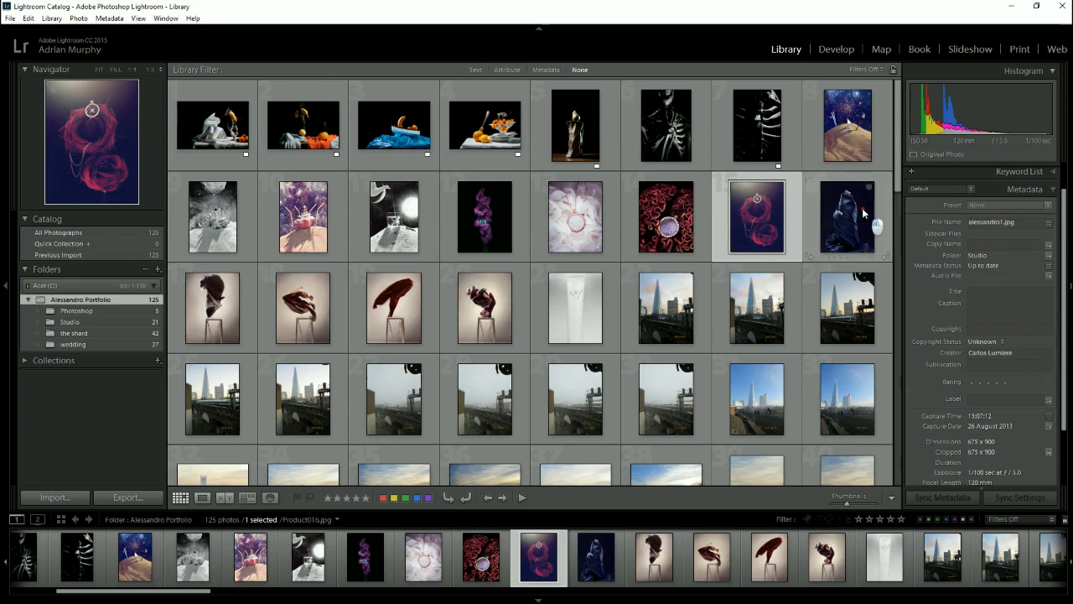
- Open the shard subfolder, request its removal from the catalog, and cancel at the confirmation
left_click(862, 208)
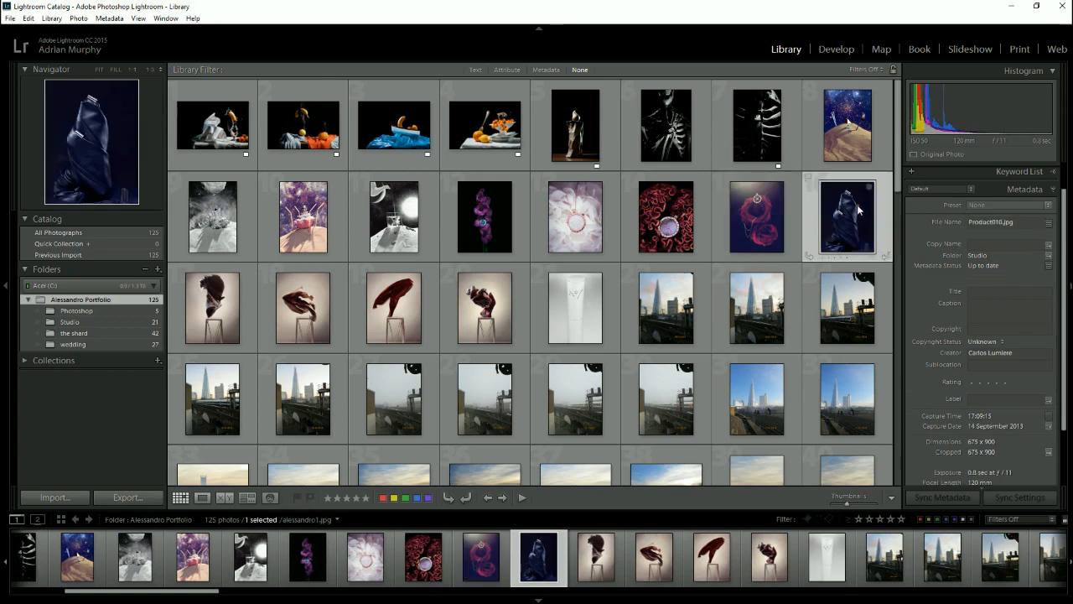
left_click(74, 334)
right_click(75, 335)
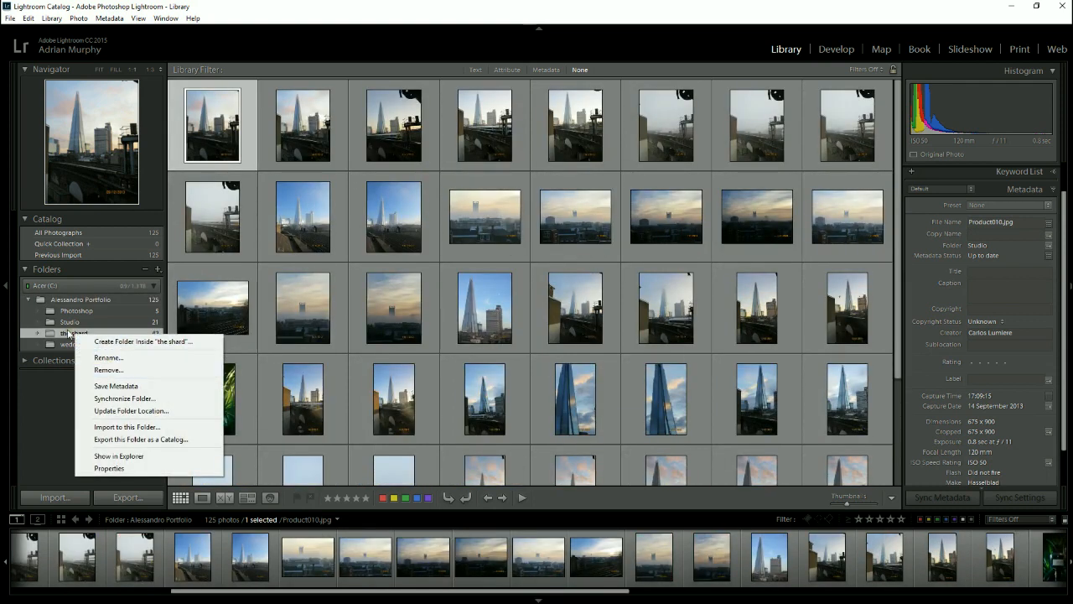
left_click(67, 334)
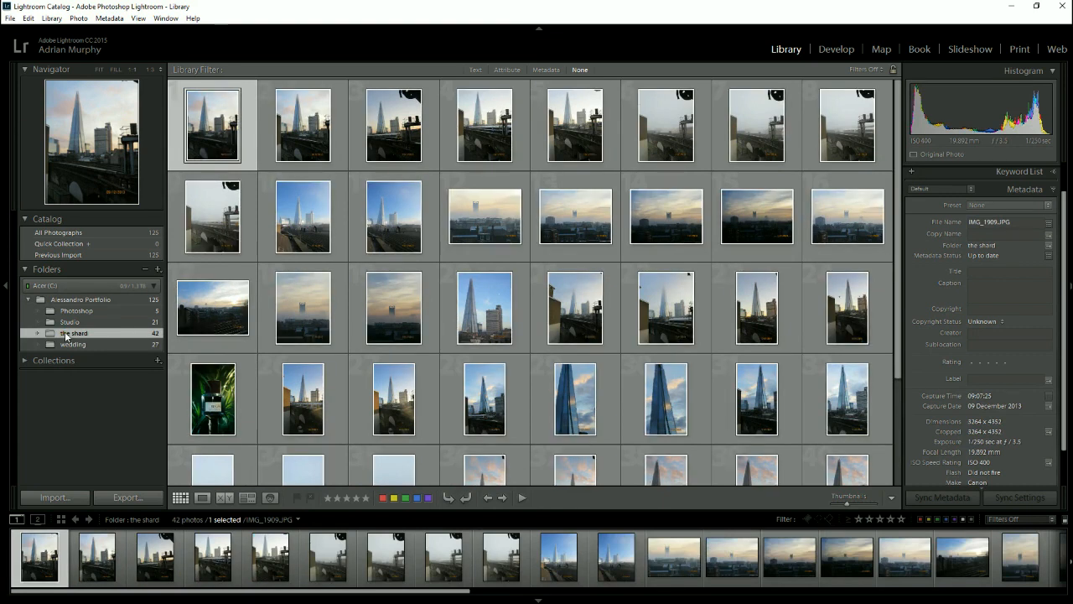
right_click(67, 336)
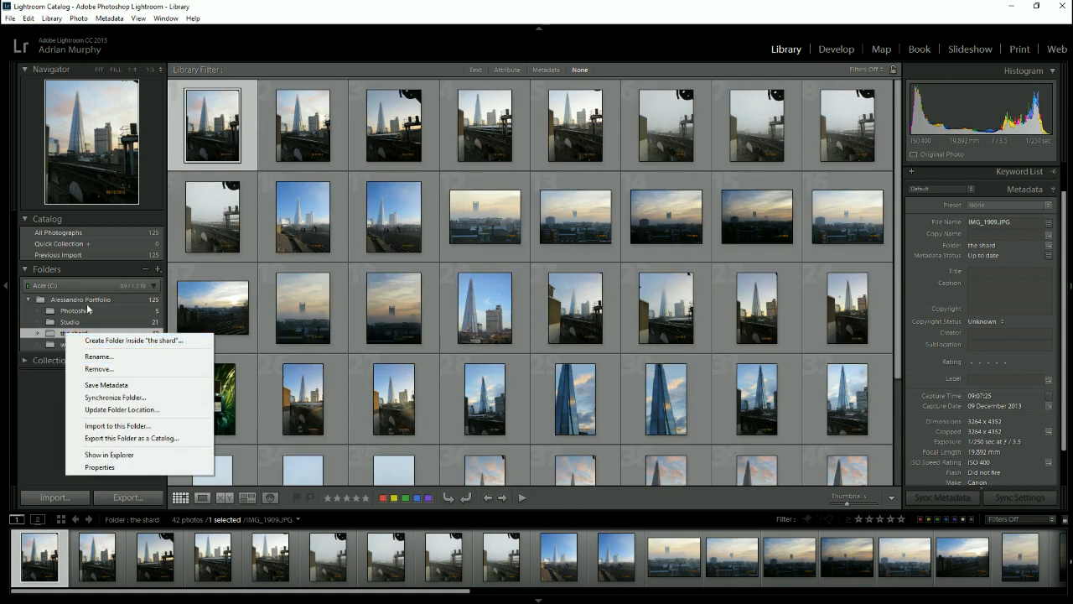
left_click(56, 334)
right_click(62, 332)
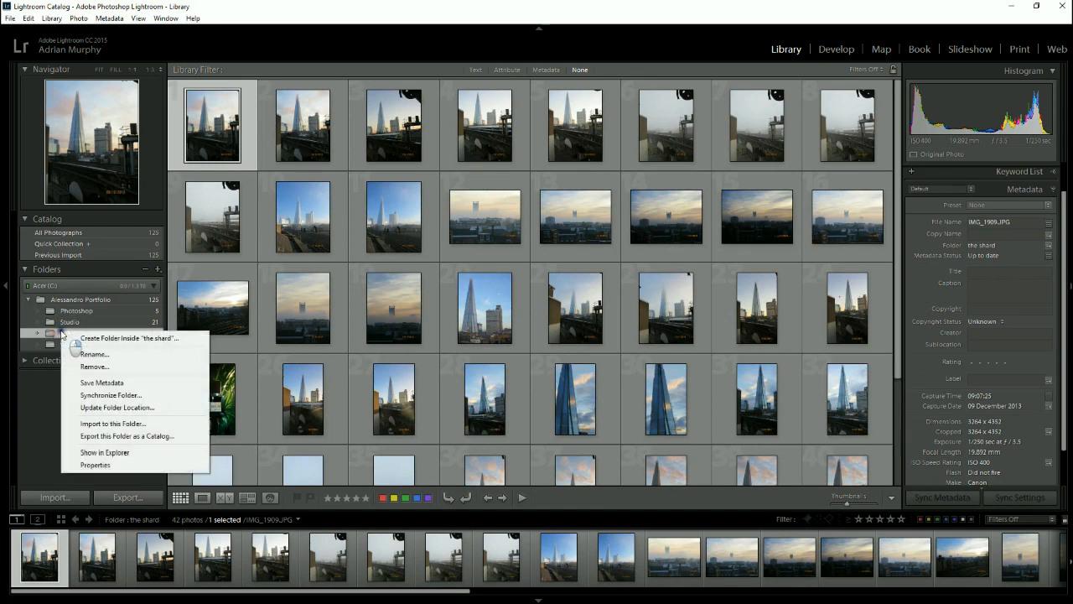
left_click(93, 367)
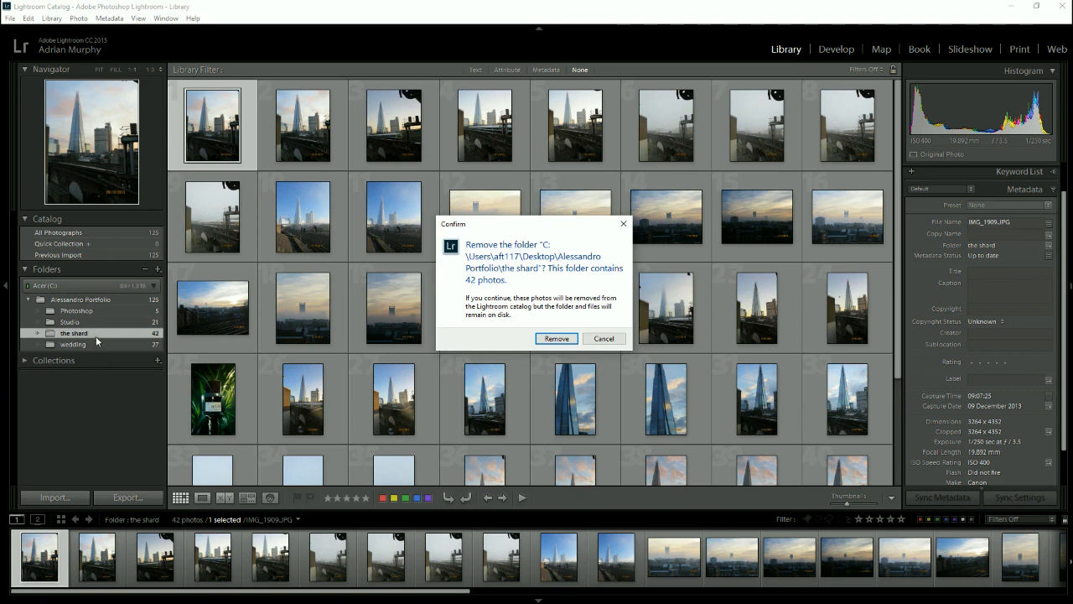
left_click(620, 225)
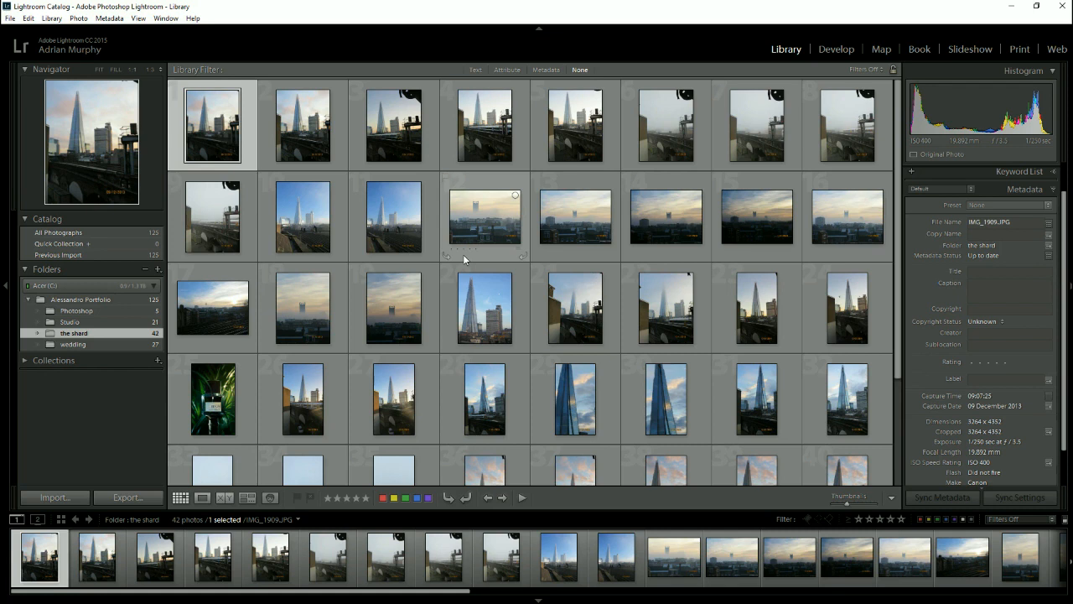
- Toggle the toolbar beneath the photo grid off and on several times, leaving it shown
key("t")
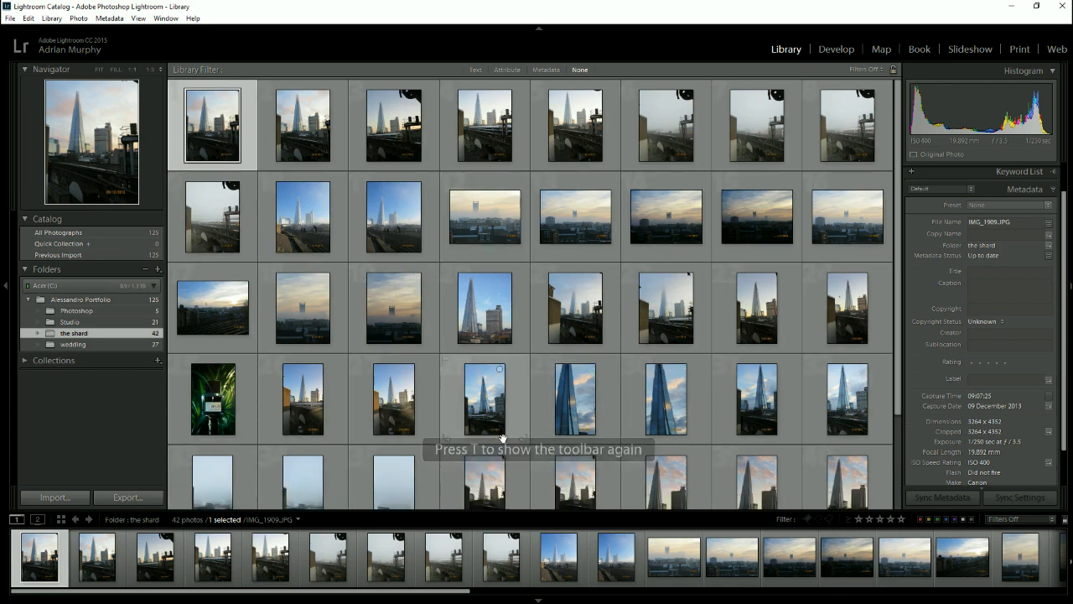
key("t")
key("t")
key("t")
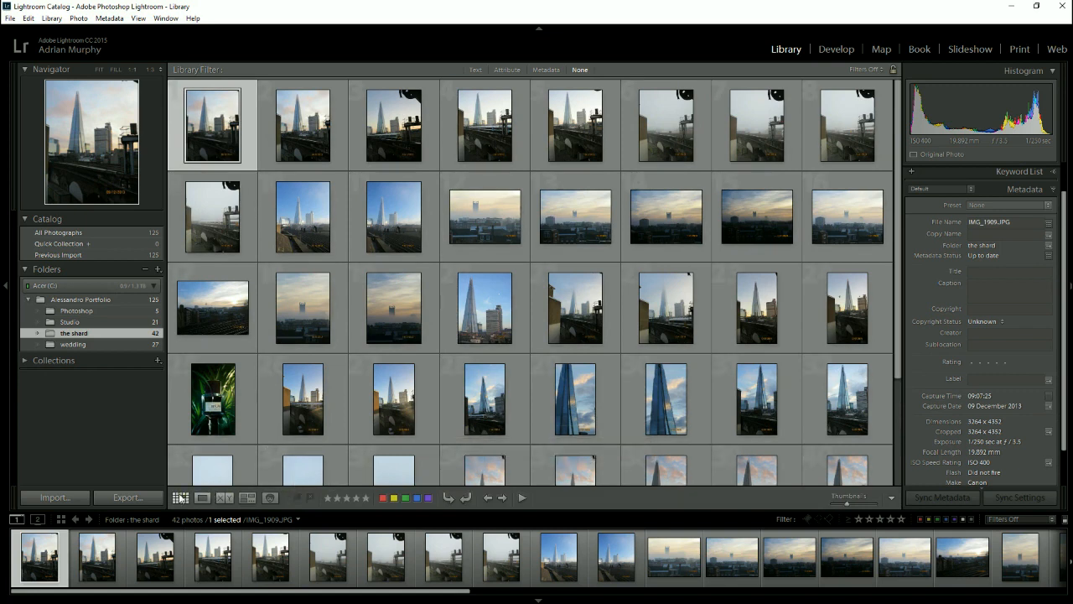
key("t")
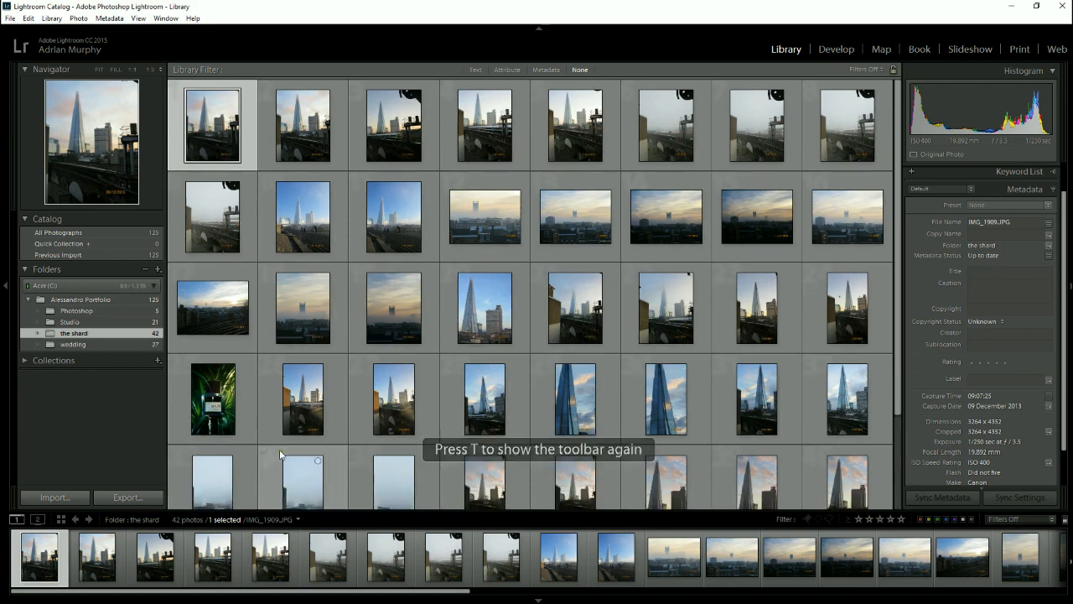
key("t")
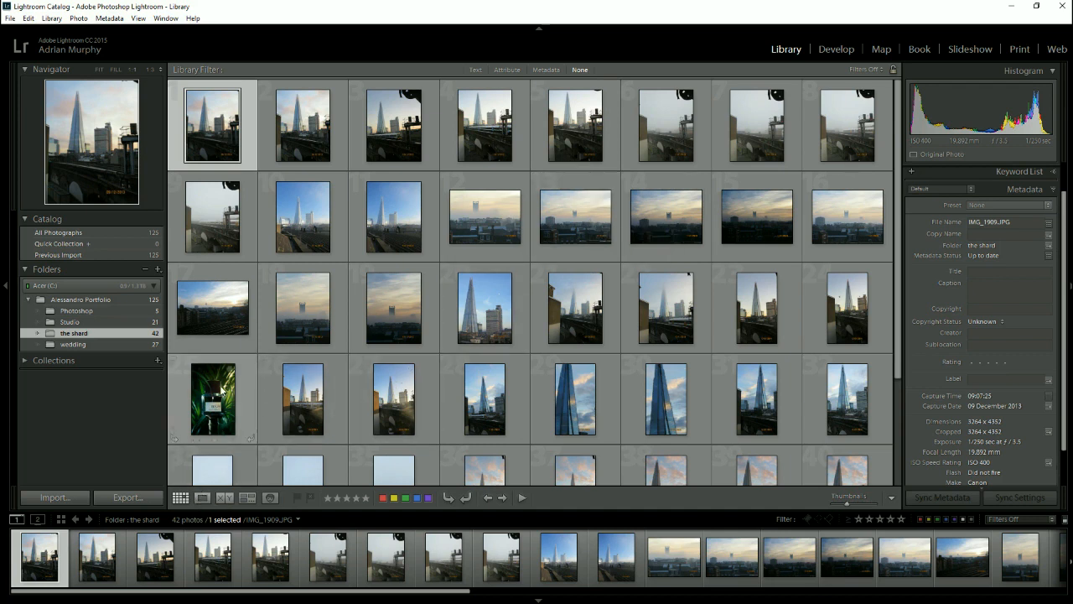
- Show hello.jpg from the Photoshop subfolder in Loupe view and toggle its zoom between Fit and 1:3
left_click(67, 312)
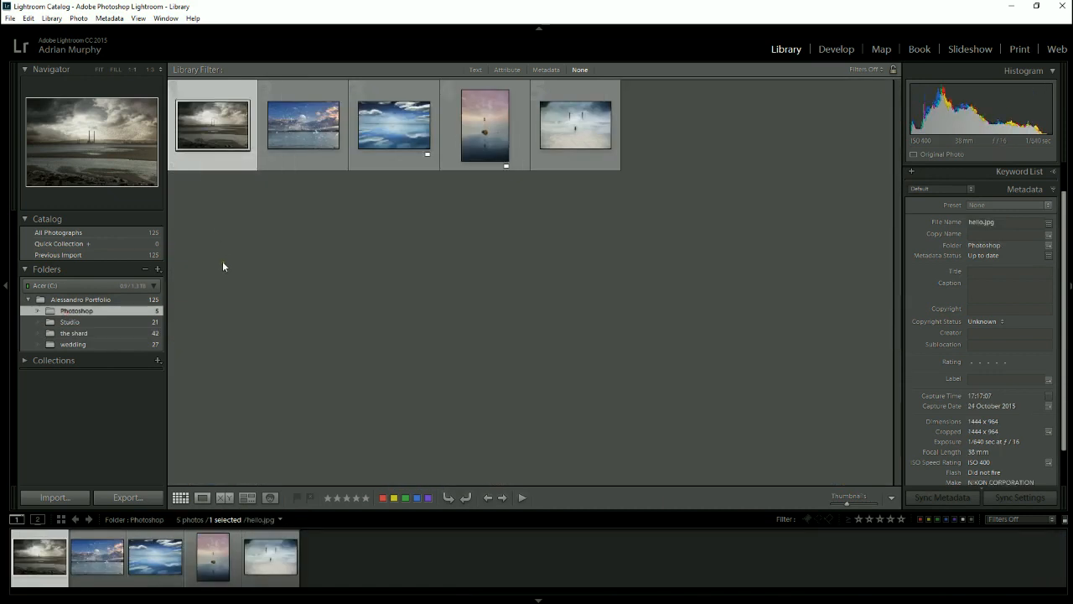
key("e")
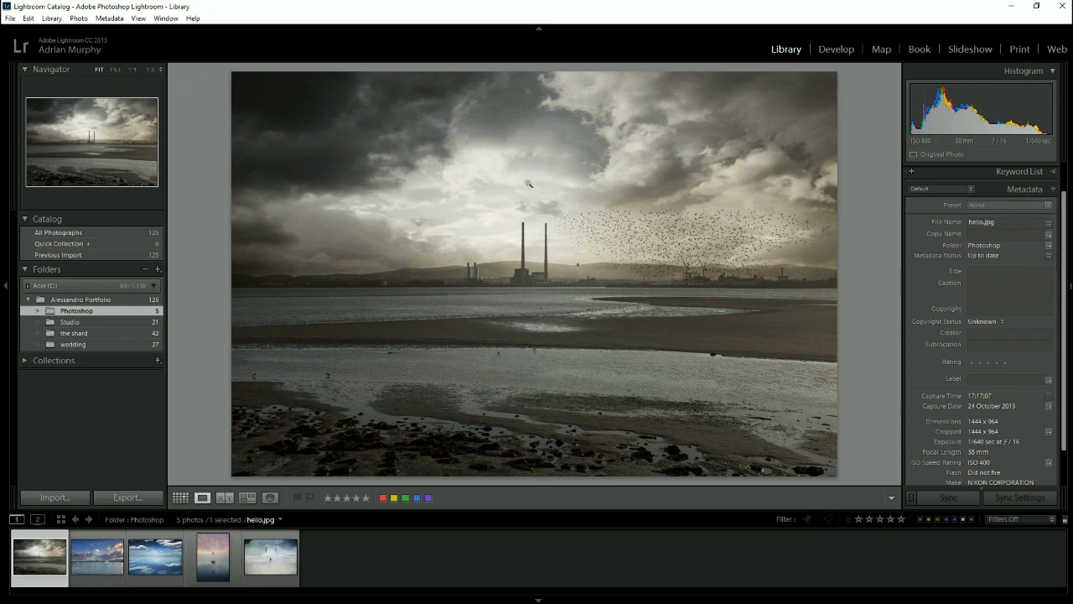
left_click(542, 238)
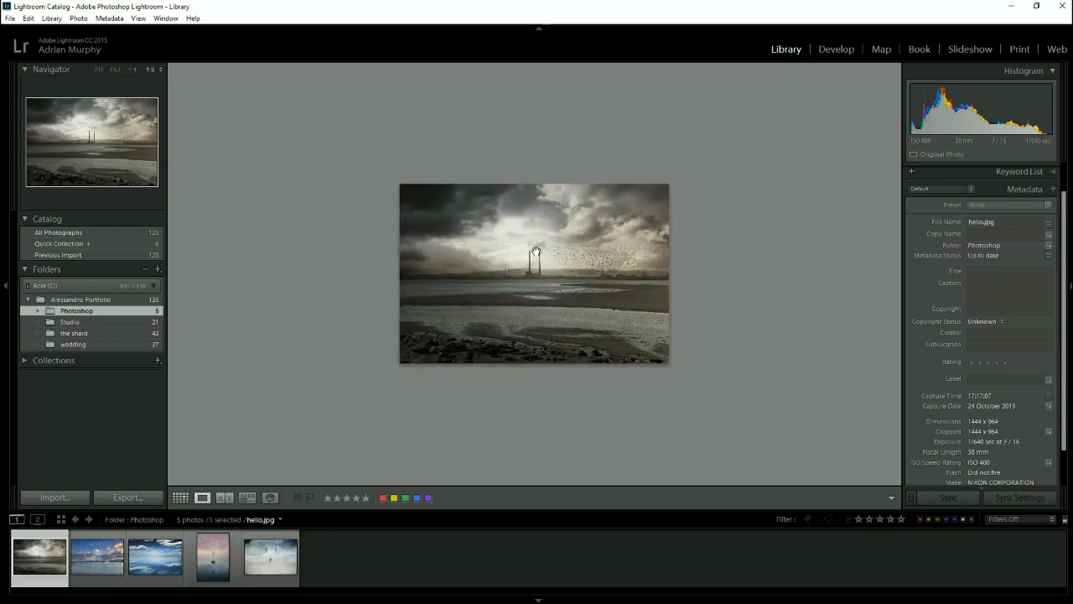
left_click(535, 252)
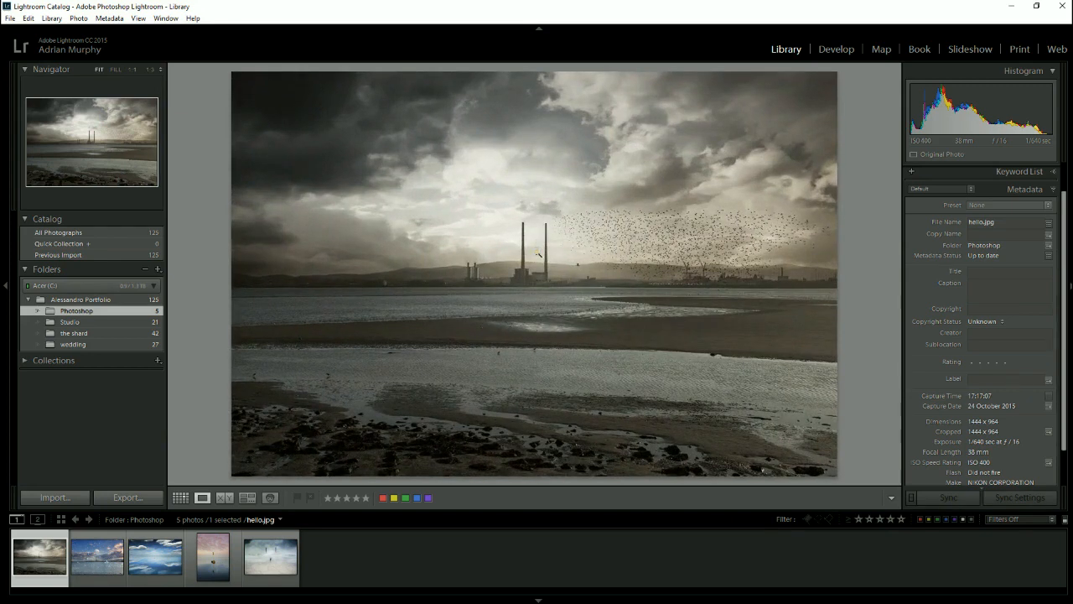
left_click(537, 251)
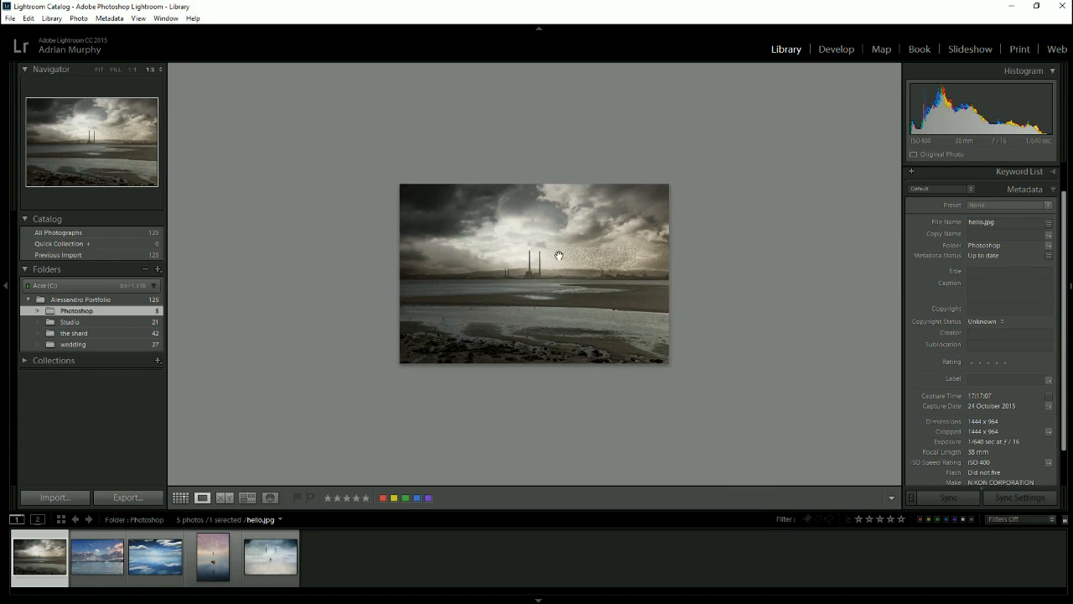
left_click(556, 254)
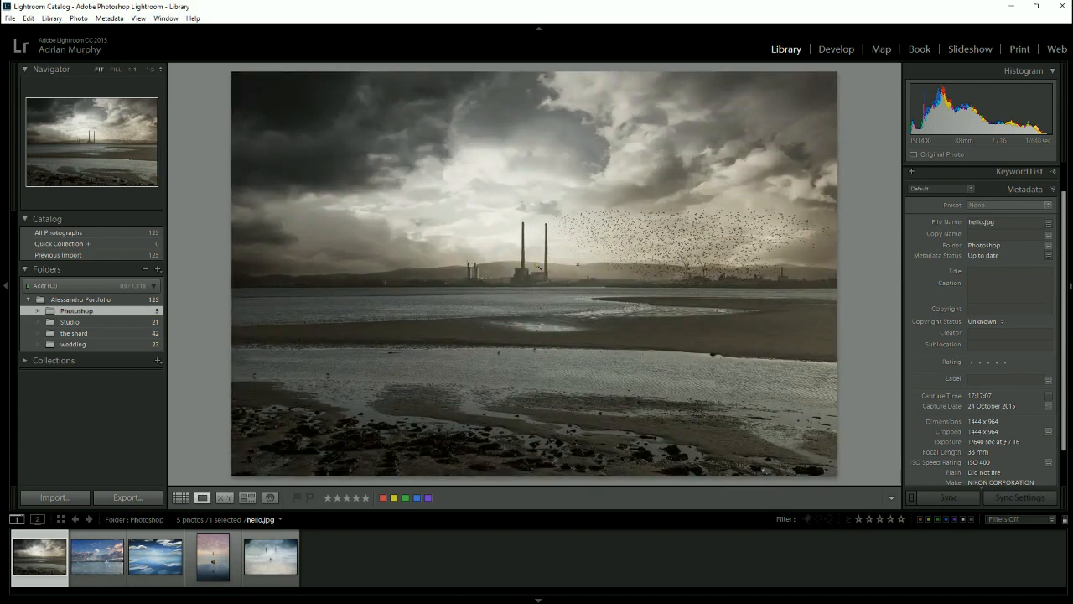
- Zoom hello.jpg to 1:1, 1:3 and 2:1 in turn
left_click(132, 69)
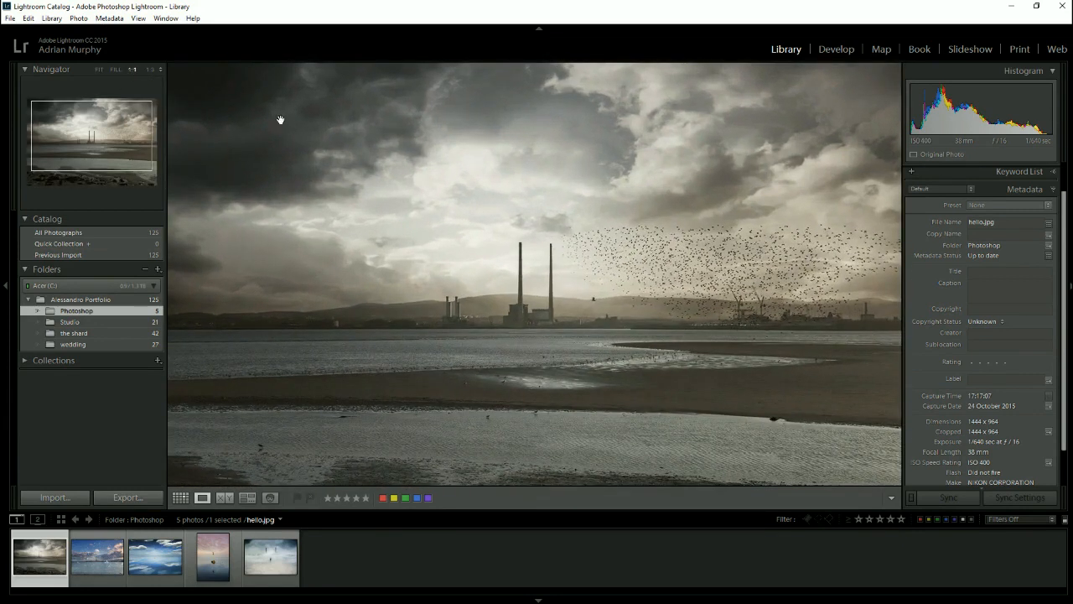
left_click(150, 73)
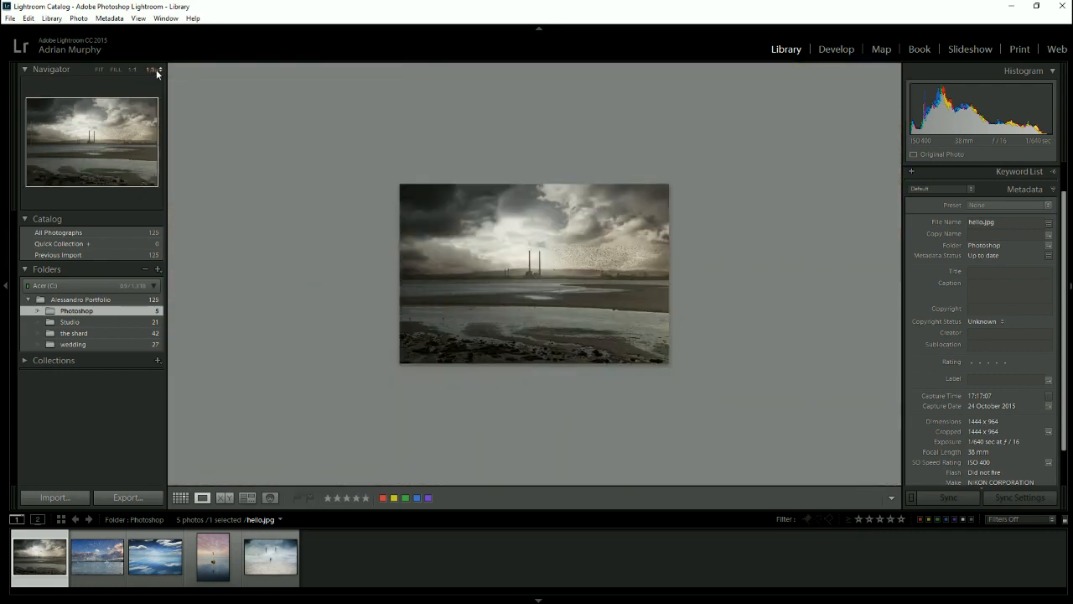
left_click(156, 72)
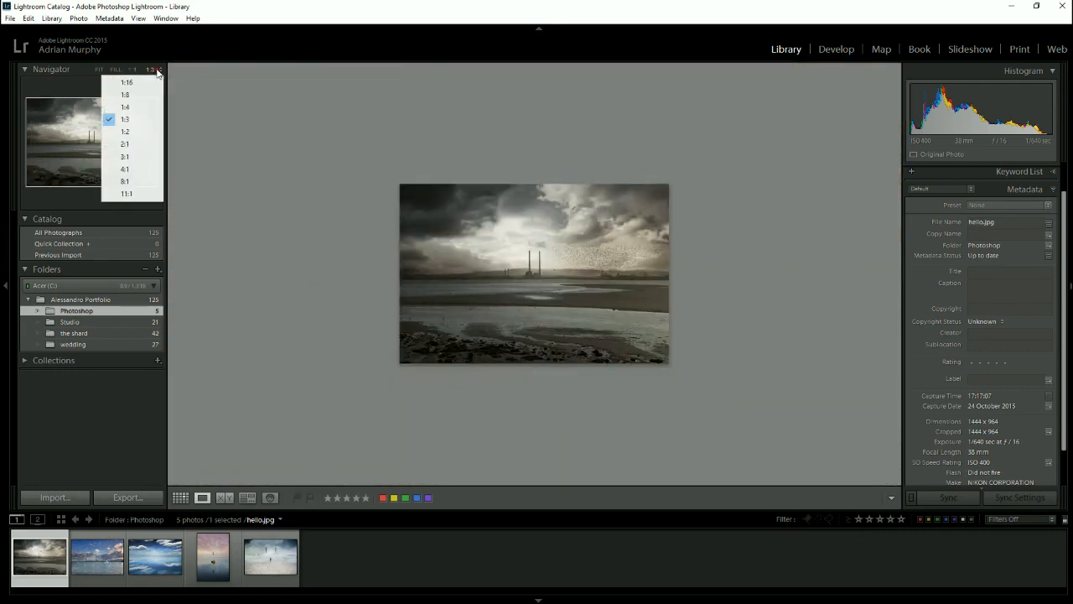
left_click(125, 143)
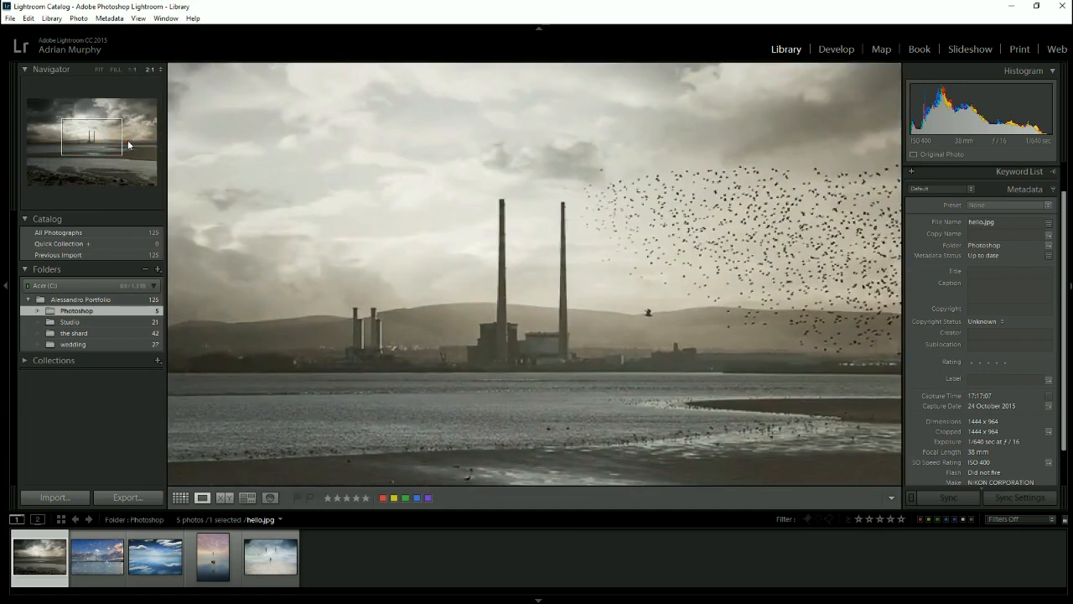
- Examine the shoreline in hello.jpg at 2:1 using the Navigator, and zoom the photo to Fill
left_click(161, 71)
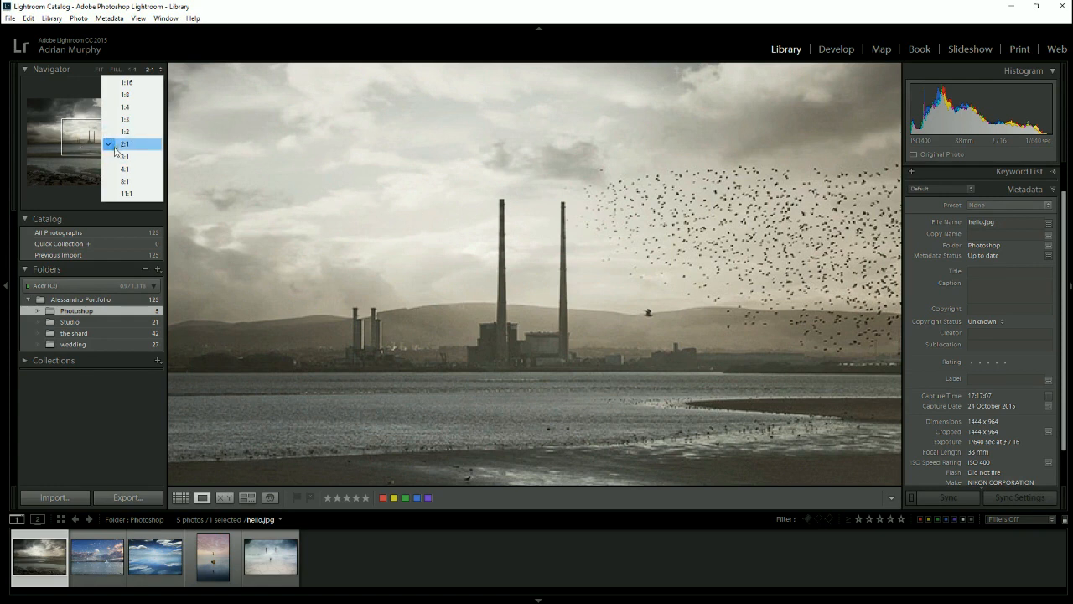
left_click(86, 142)
mouse_move(84, 137)
left_mouse_down()
mouse_move(67, 142)
mouse_move(93, 153)
mouse_move(78, 157)
left_mouse_up()
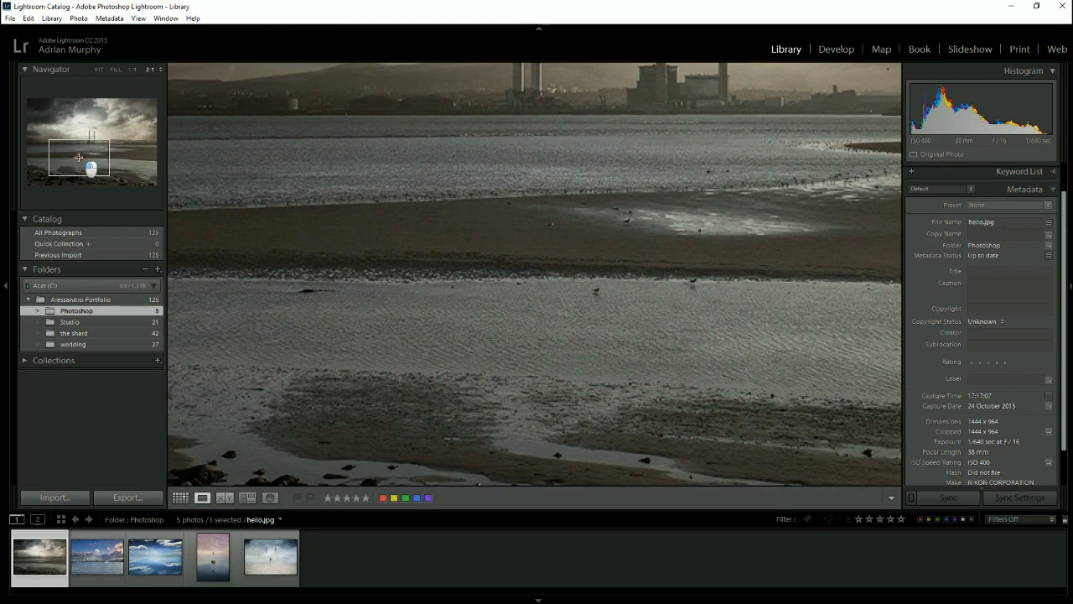
left_click_drag(78, 157, 85, 161)
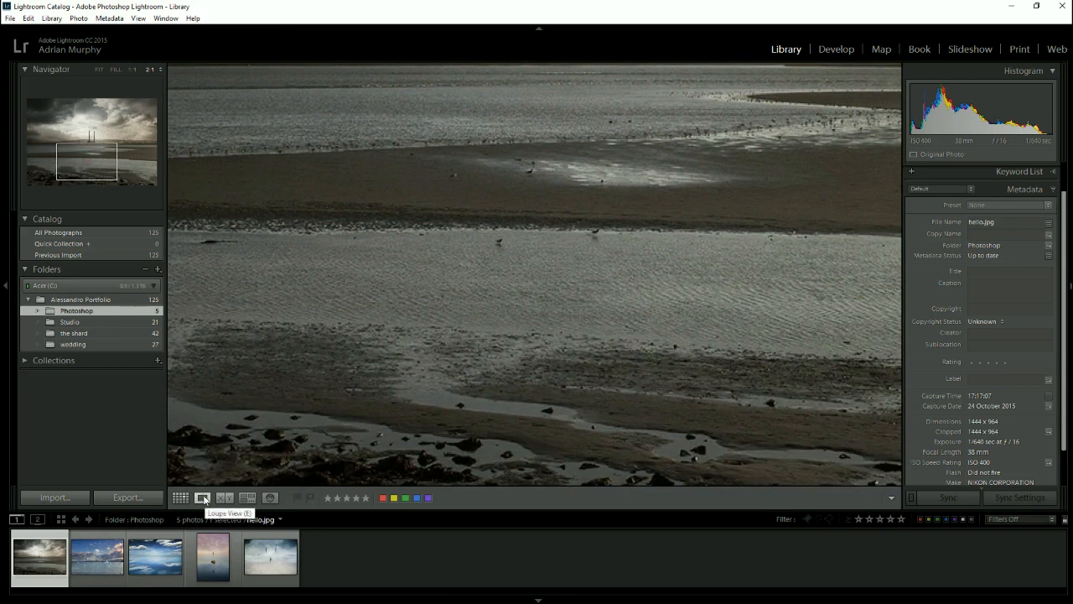
left_click(115, 69)
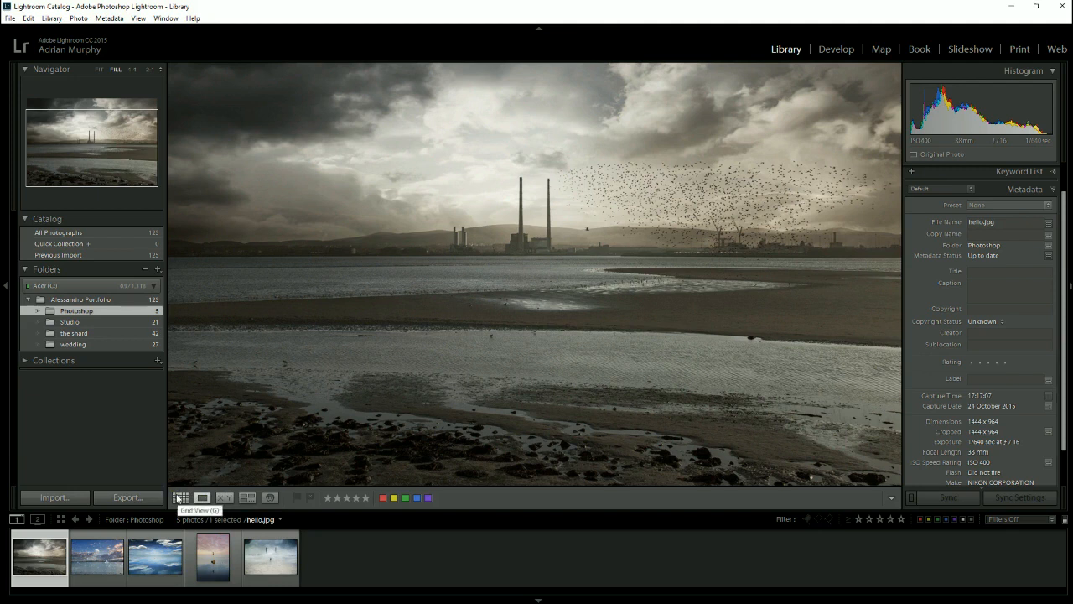
- Return to Grid view, browse all photos in the parent portfolio folder, and open the shard subfolder
left_click(178, 498)
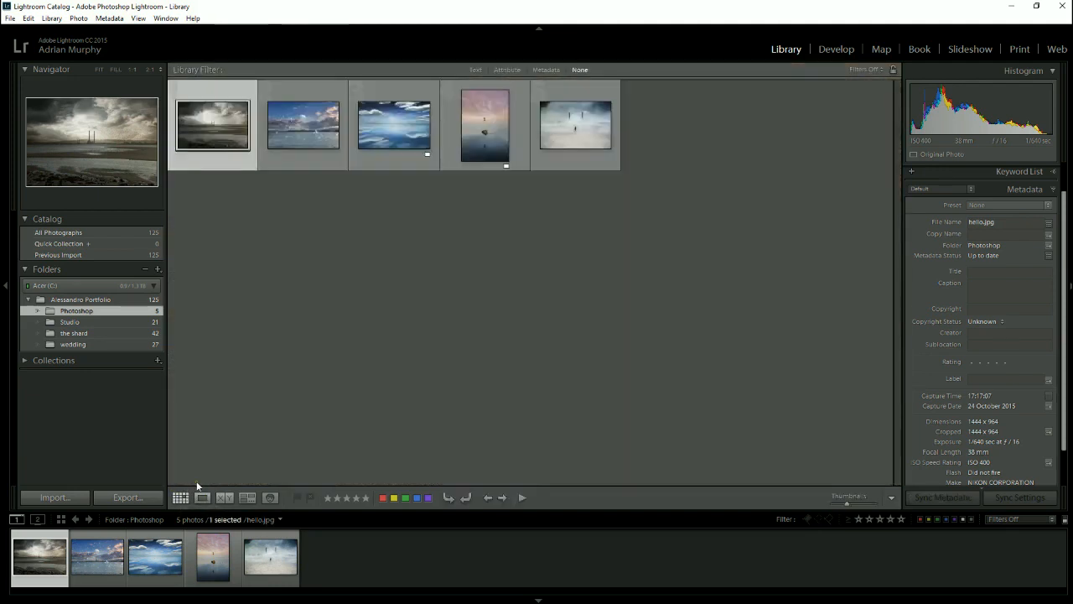
left_click(83, 301)
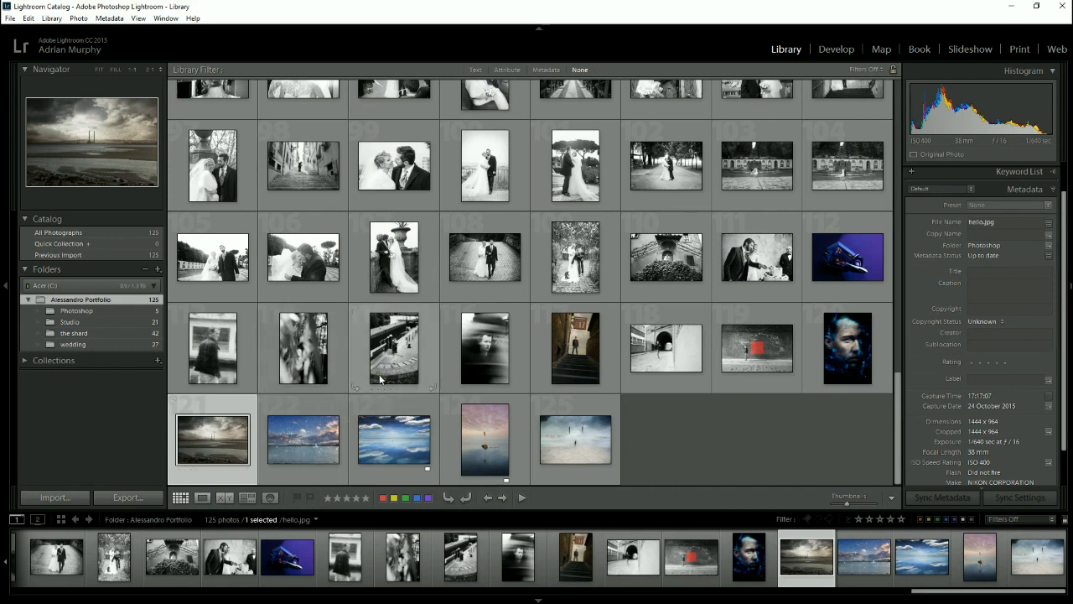
left_click(125, 332)
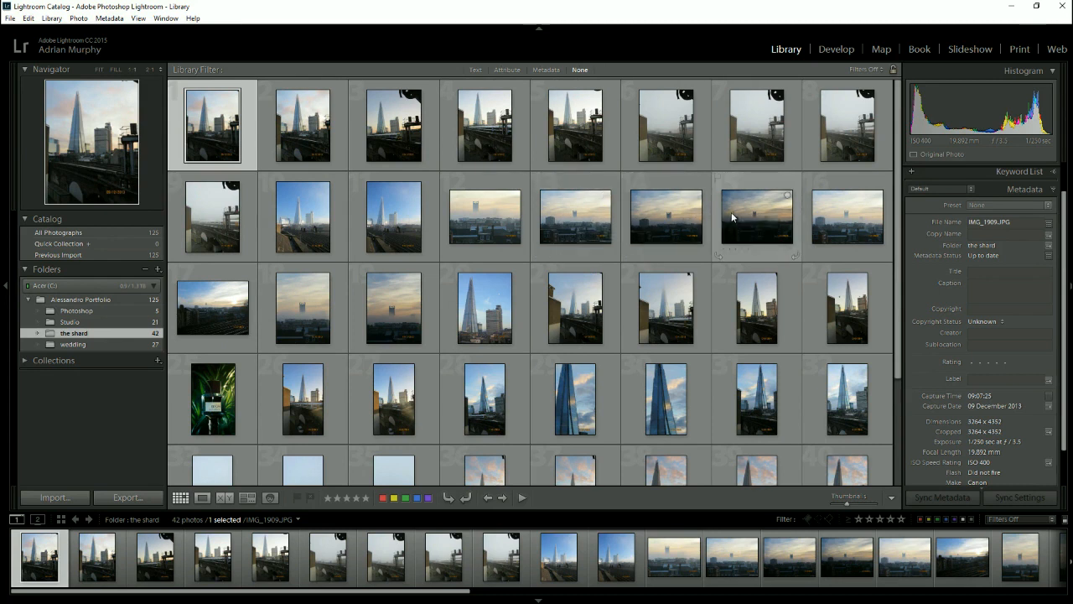
- Try multiple selection by pairing IMG_1933.JPG with the adjacent IMG_1934.JPG, and instead with the twelfth photo in the grid
left_click(731, 214)
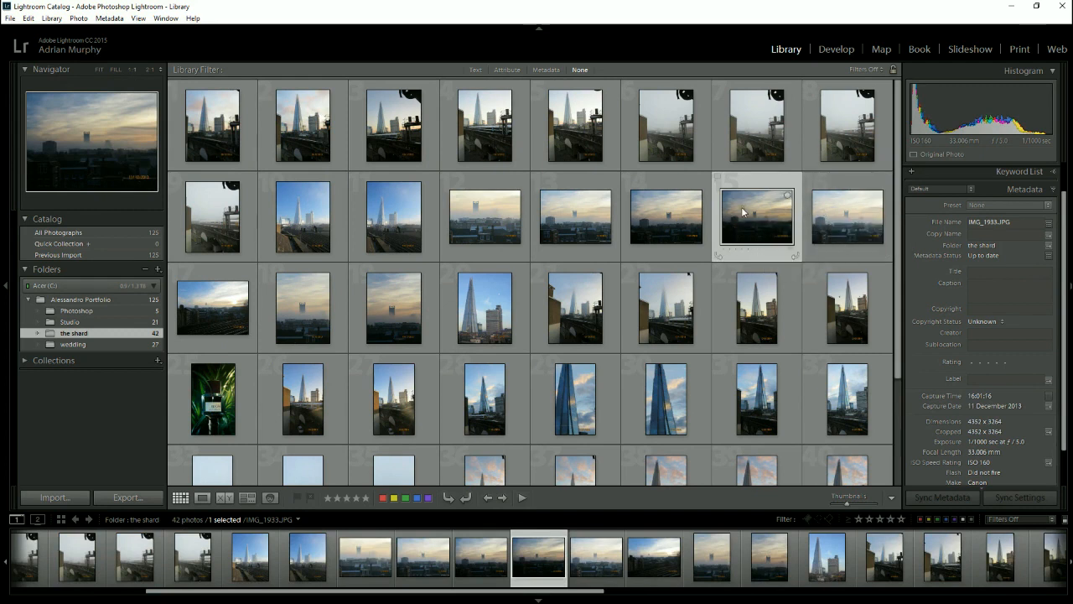
left_click(841, 213, "shift")
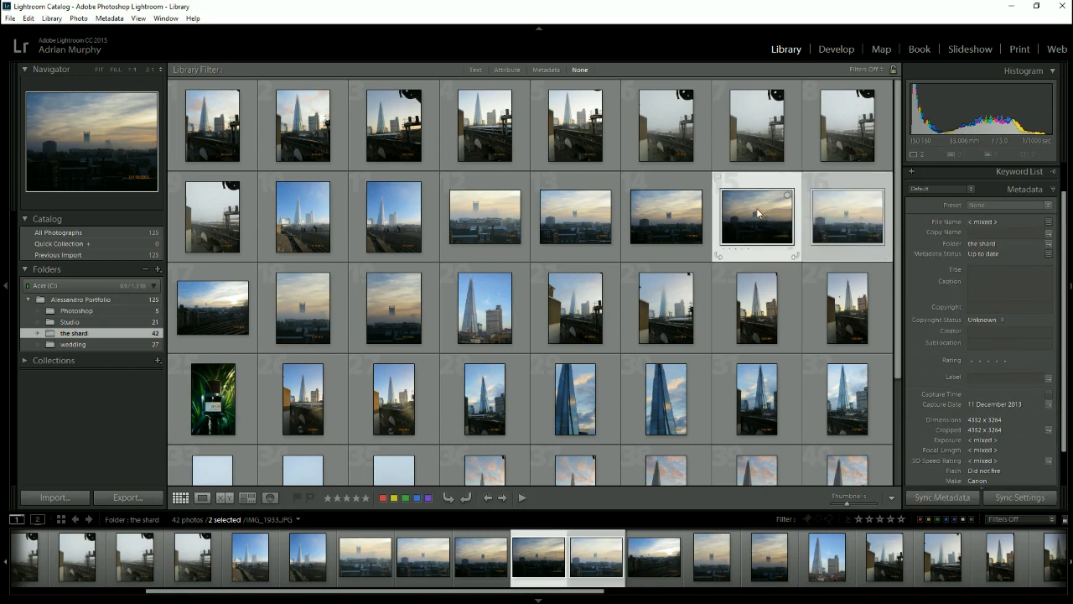
left_click(761, 243)
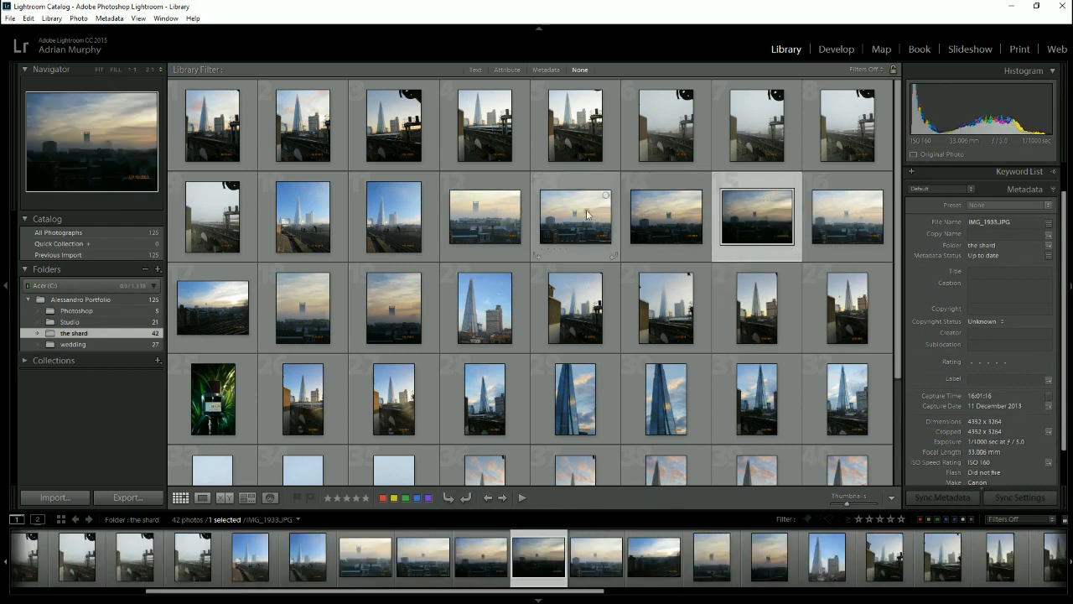
left_click(486, 216, "ctrl")
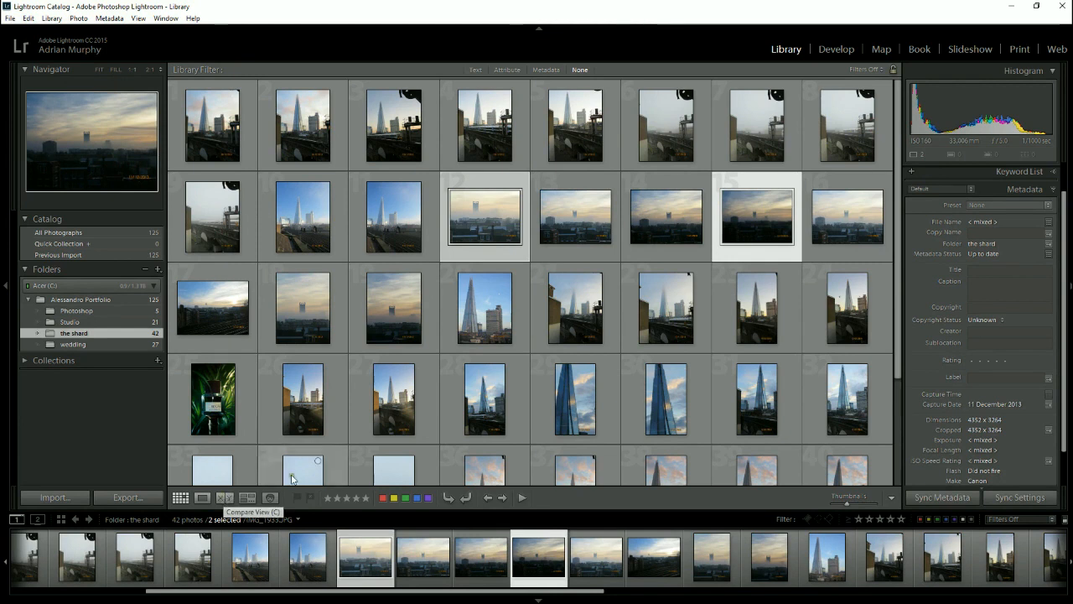
- Compare IMG_1934.JPG as the select with IMG_1933.JPG as the candidate, examining the date-stamp area of both photos
left_click(838, 221)
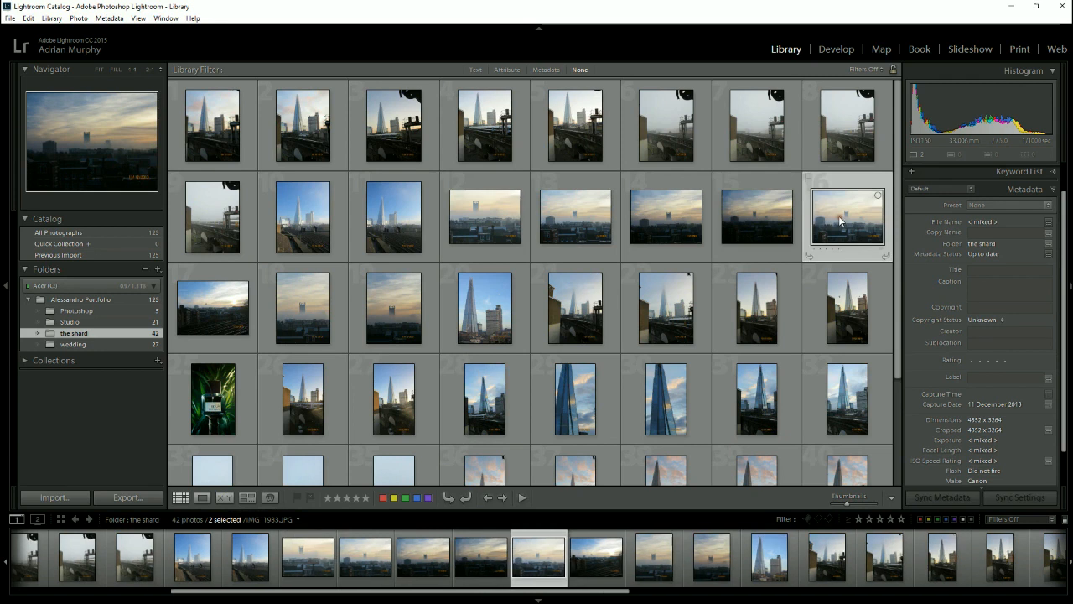
left_click(759, 214, "shift")
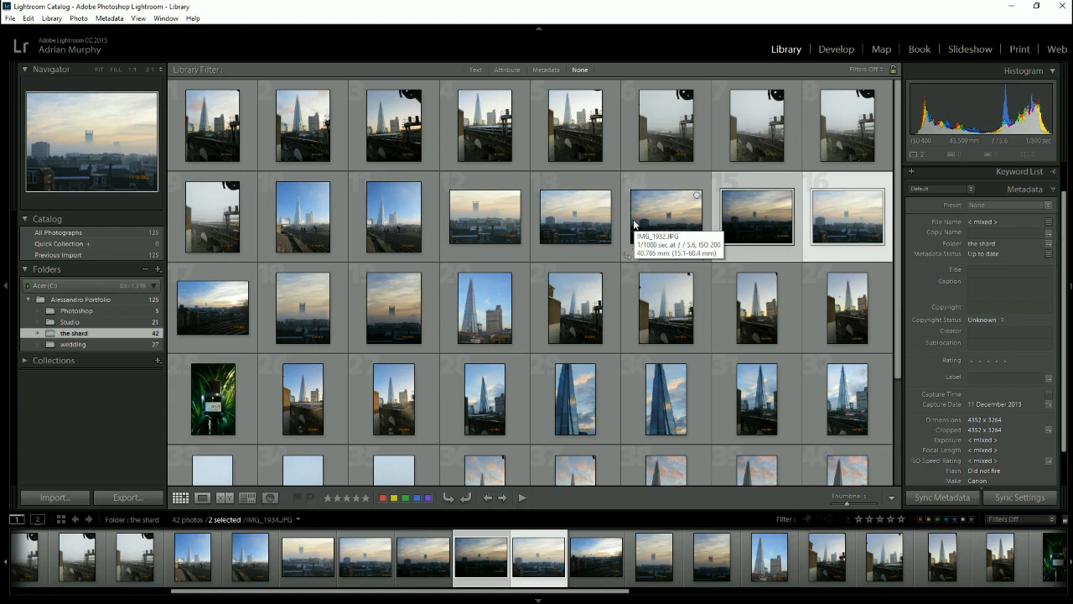
key("c")
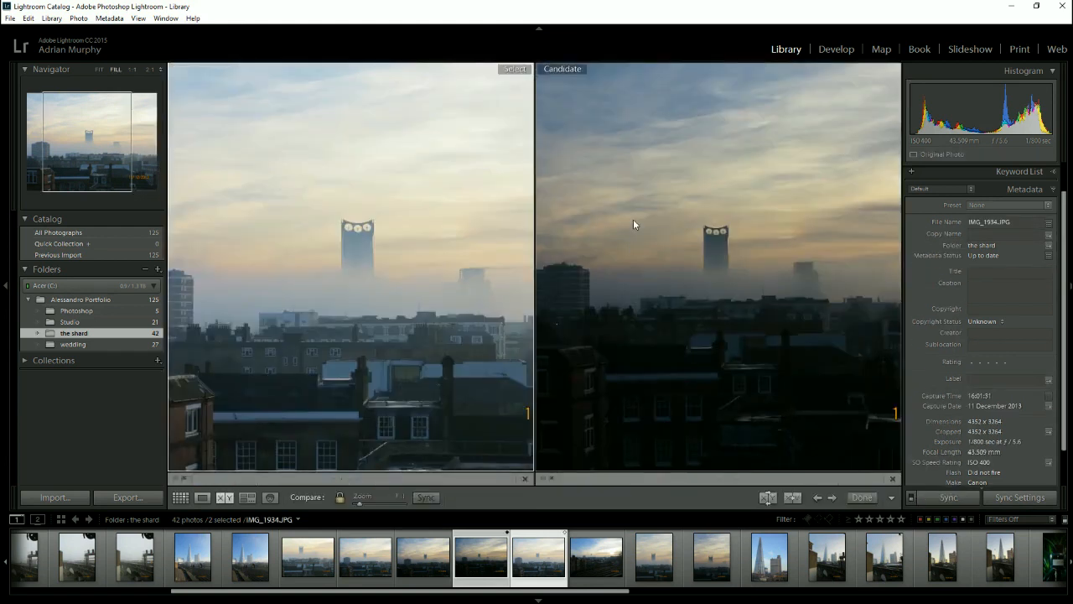
left_click(633, 219)
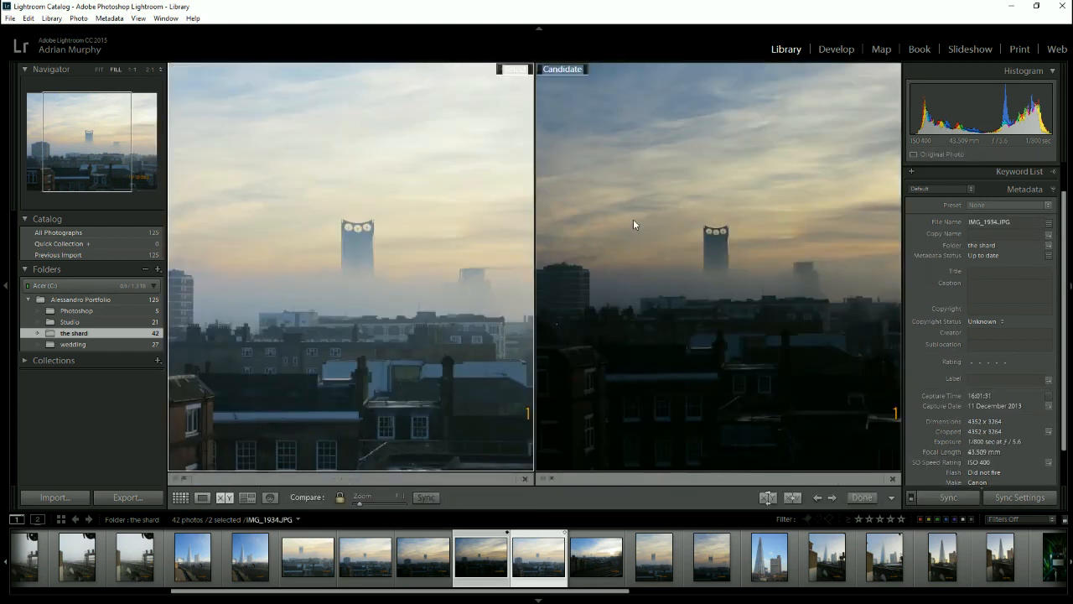
left_click_drag(437, 371, 276, 276)
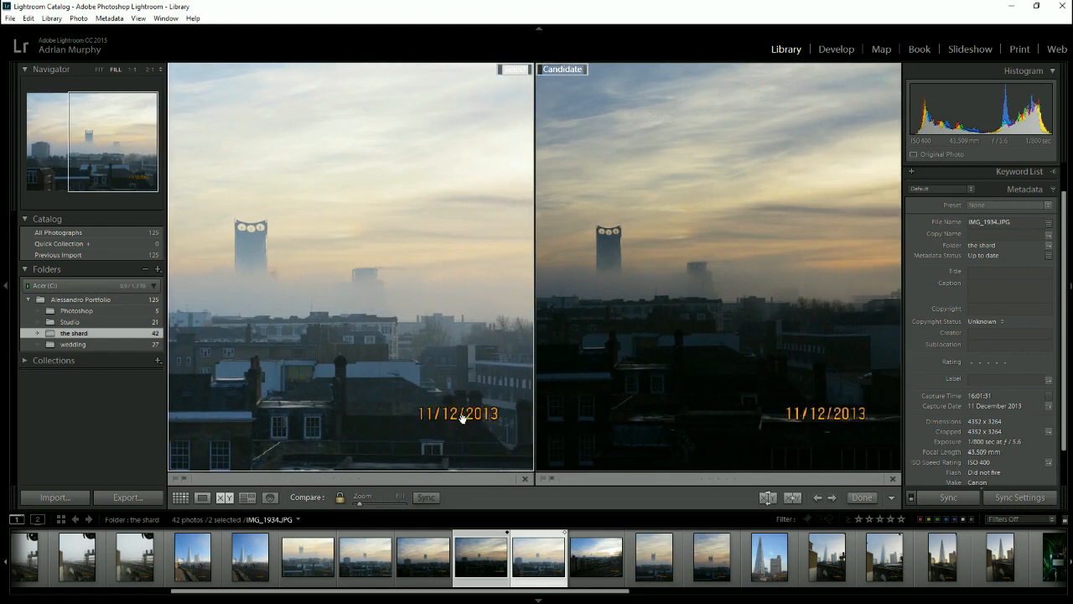
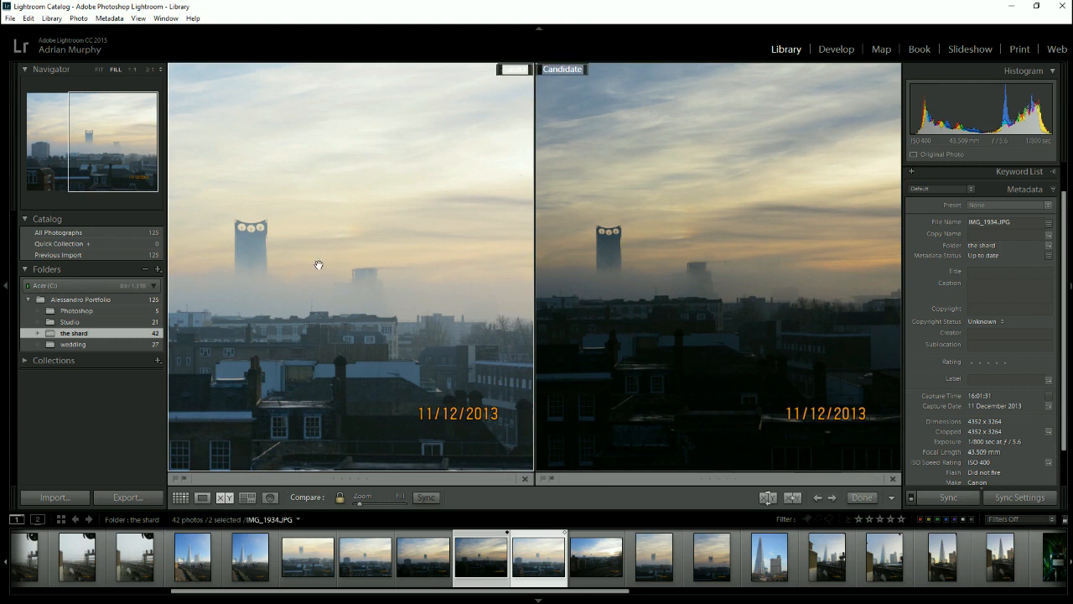
- Examine the foggy skyline in both compared photos, zooming to 1:1 to inspect the tower
left_click_drag(321, 266, 331, 271)
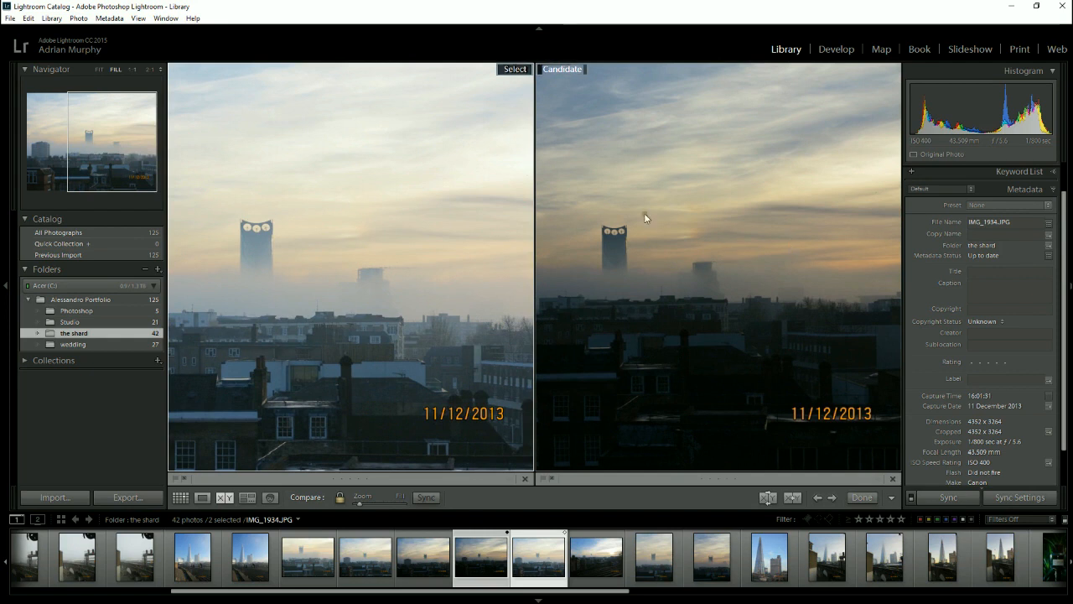
left_click(320, 232)
left_click_drag(320, 232, 340, 195)
left_click_drag(337, 201, 411, 238)
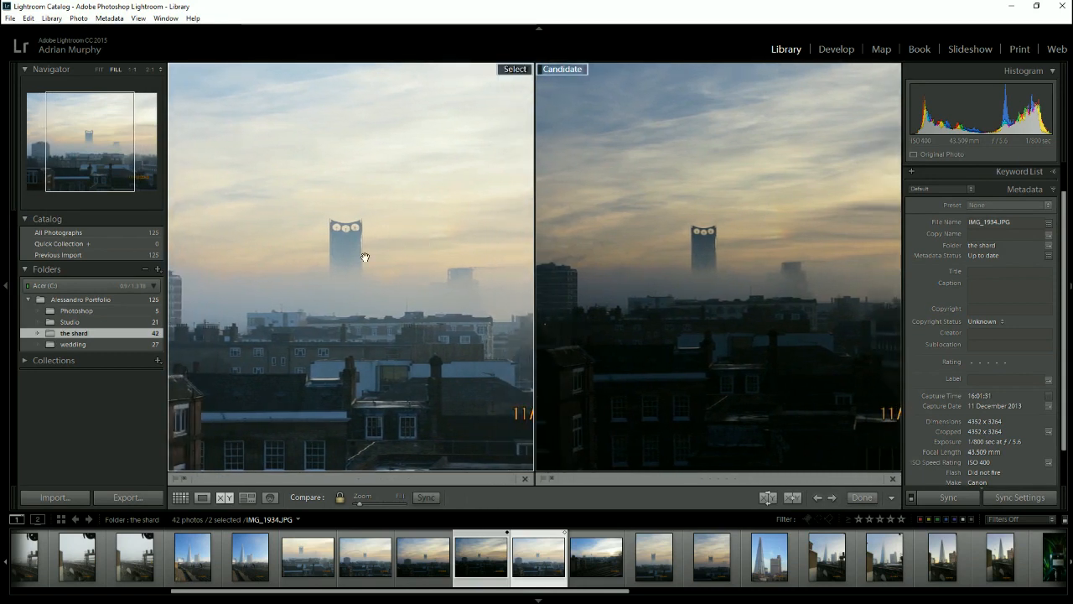
left_click(133, 71)
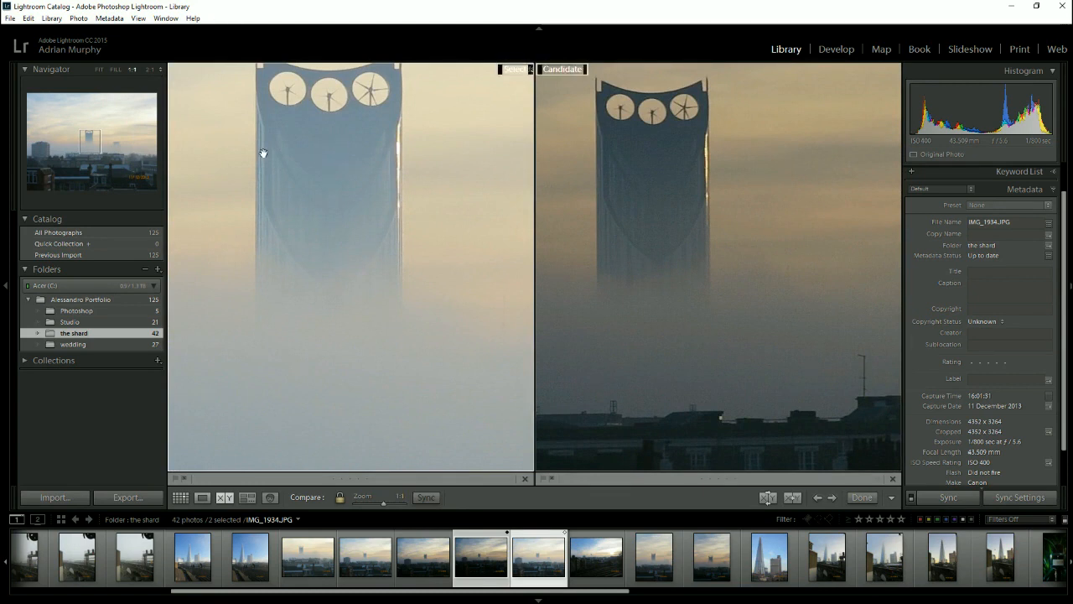
mouse_move(84, 149)
left_mouse_down()
mouse_move(101, 153)
mouse_move(91, 124)
mouse_move(102, 147)
left_mouse_up()
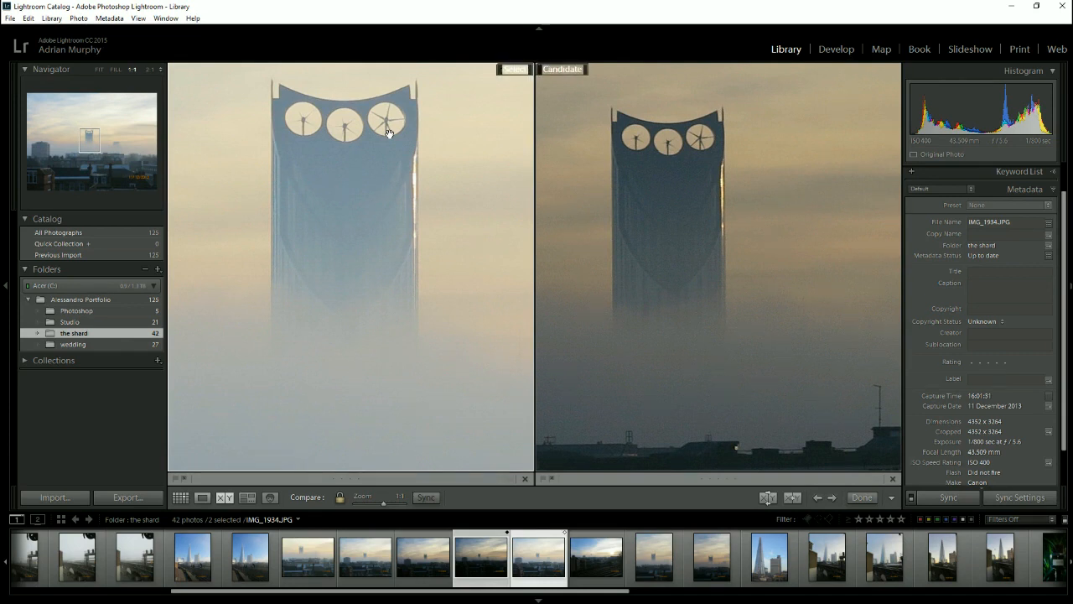
- Unlink focus in Compare view, pan the select photo on its own, and sync the candidate to each new position
left_click(340, 497)
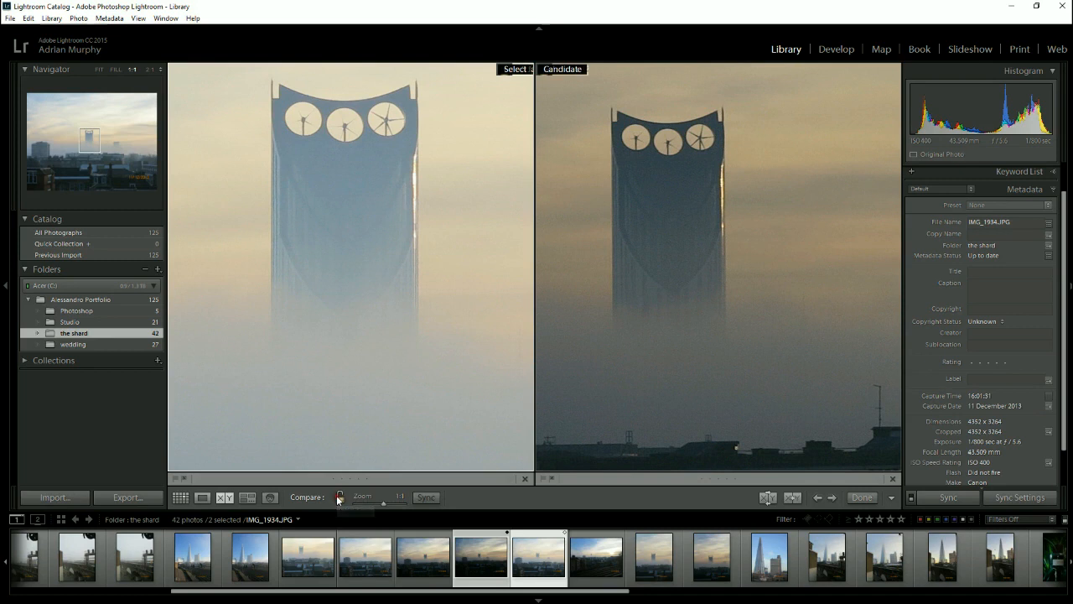
left_click_drag(299, 240, 372, 132)
left_click_drag(377, 283, 264, 254)
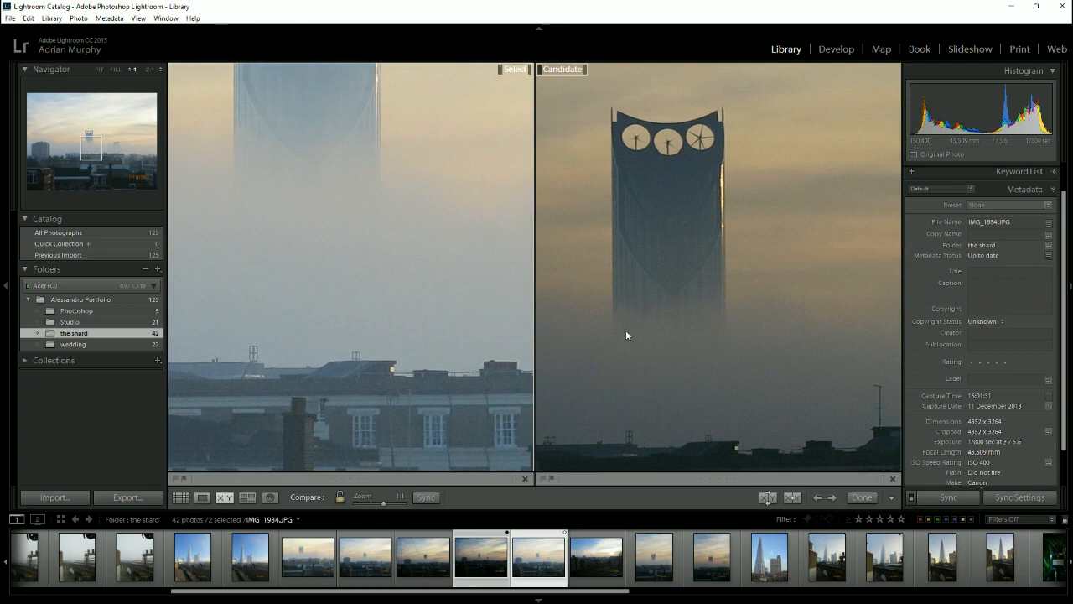
left_click(426, 497)
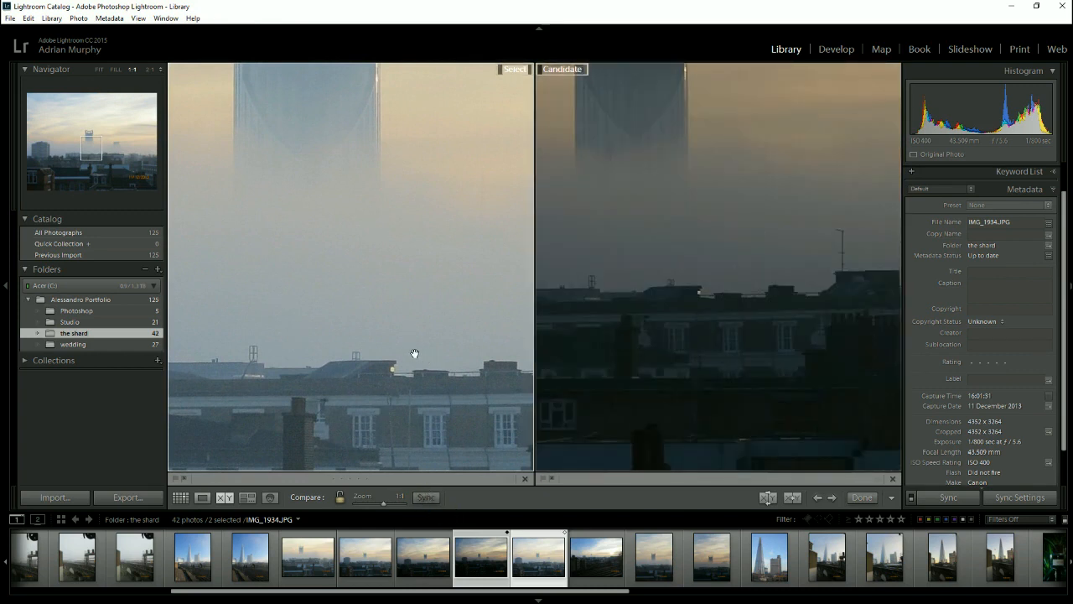
left_click_drag(391, 265, 419, 391)
left_click_drag(391, 196, 420, 308)
left_click(426, 497)
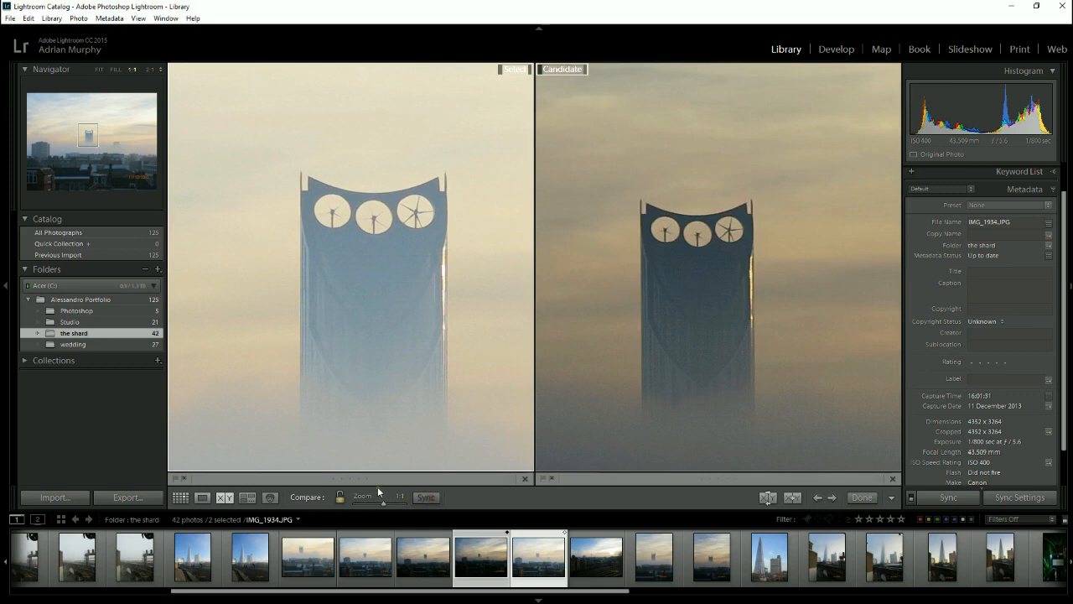
- Link focus again and examine the rooftops below the tower in both photos together
left_click(340, 497)
left_click_drag(372, 377, 419, 149)
left_click_drag(318, 338, 436, 256)
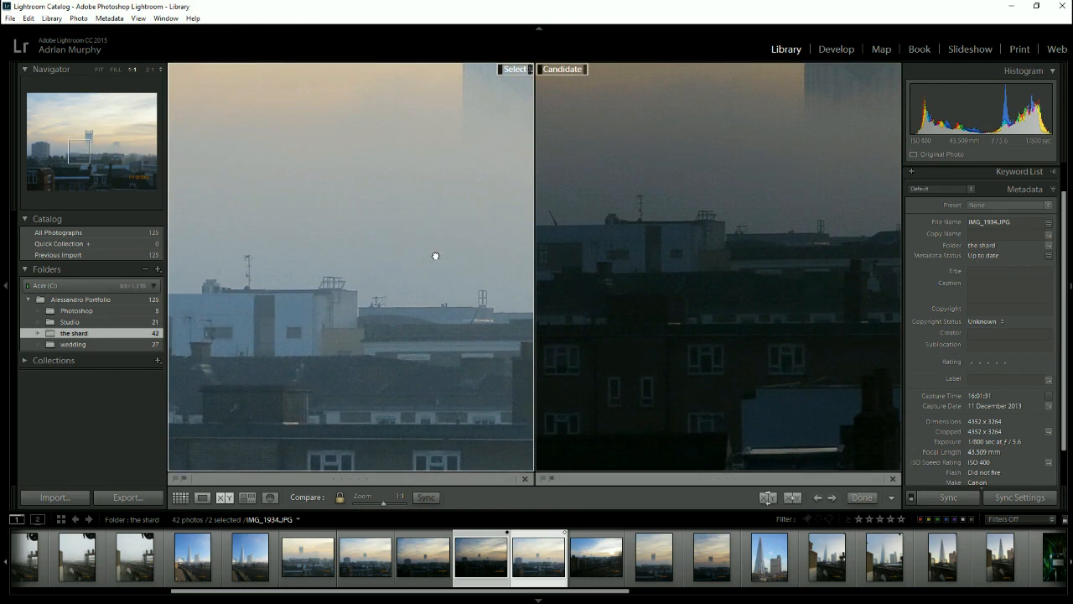
left_click_drag(426, 238, 324, 290)
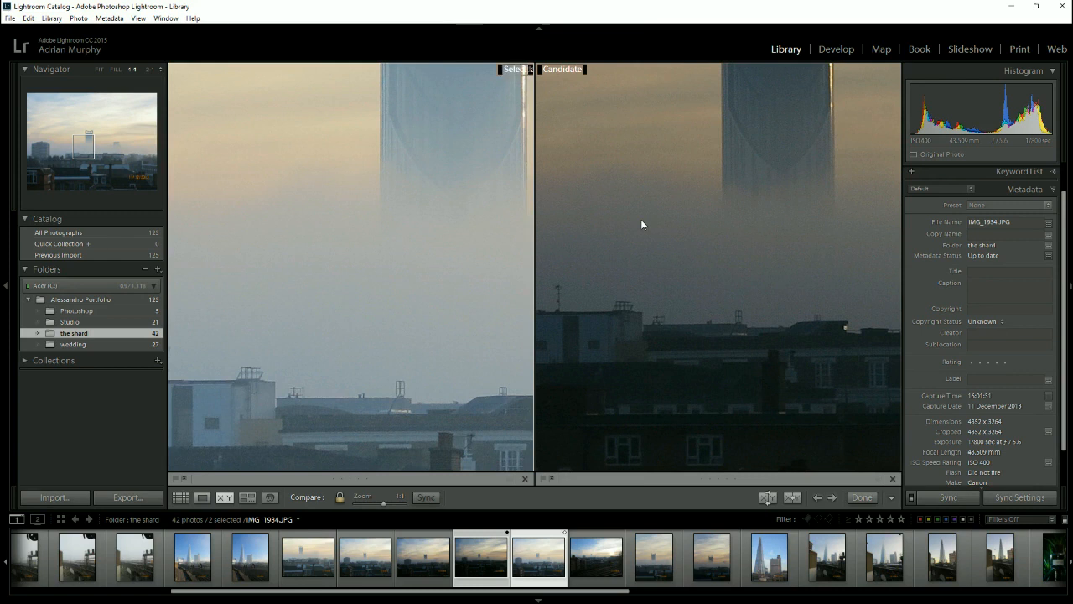
- Hide all surrounding panels to examine the tower in both photos, and restore the right panel, filmstrip, left panel and module picker individually
key("shift+Tab")
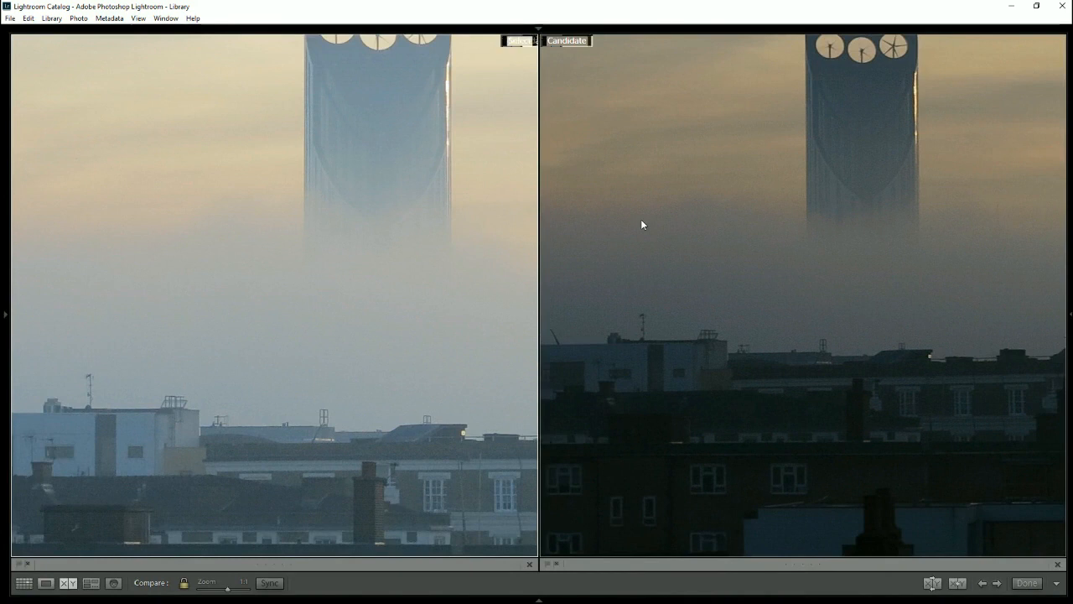
left_click_drag(394, 168, 329, 219)
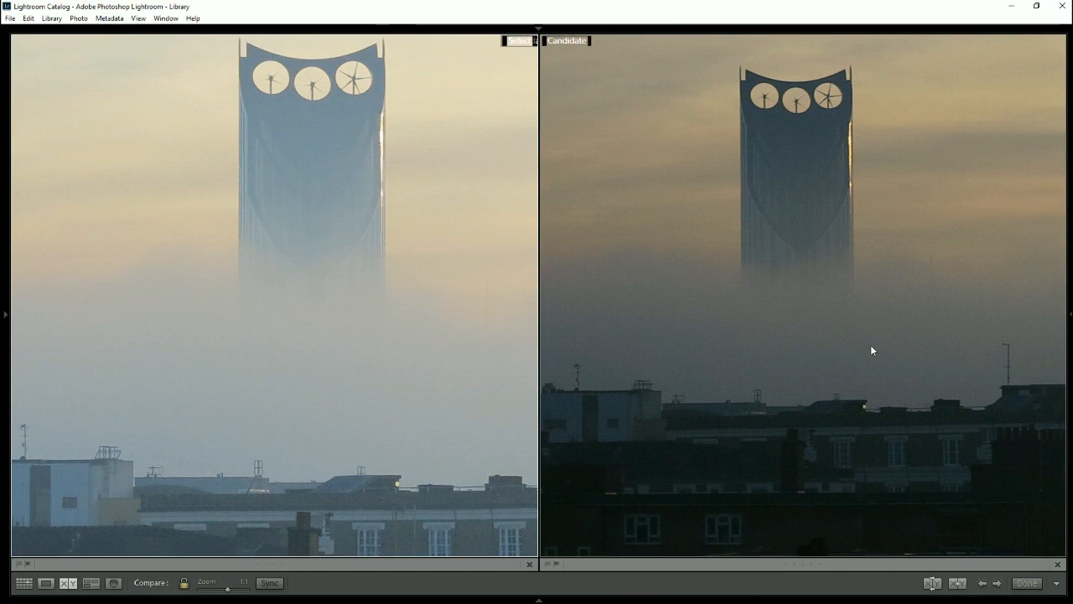
left_click(1069, 316)
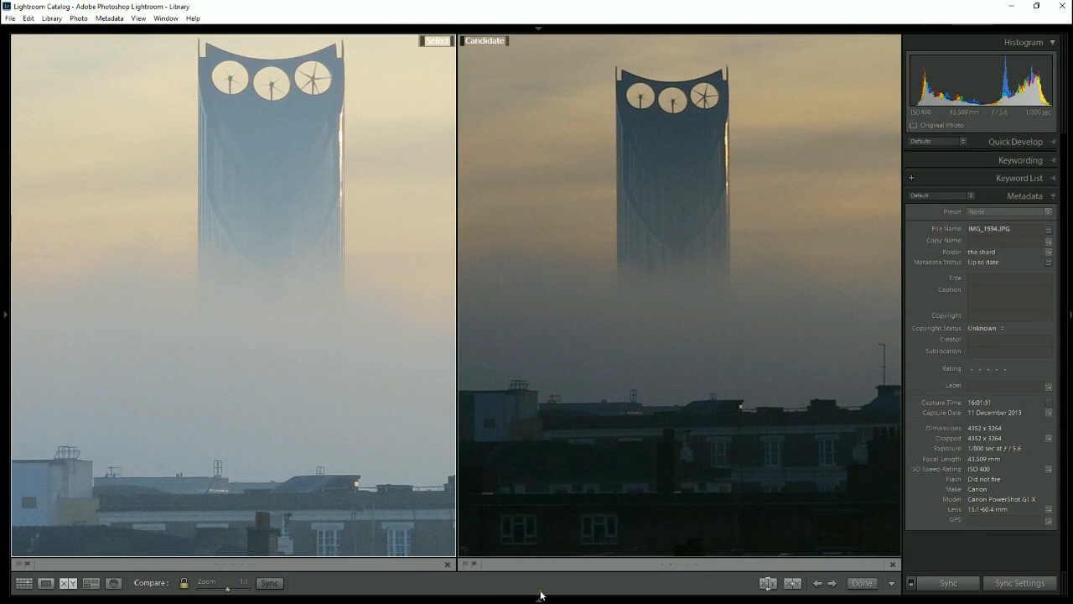
left_click(539, 595)
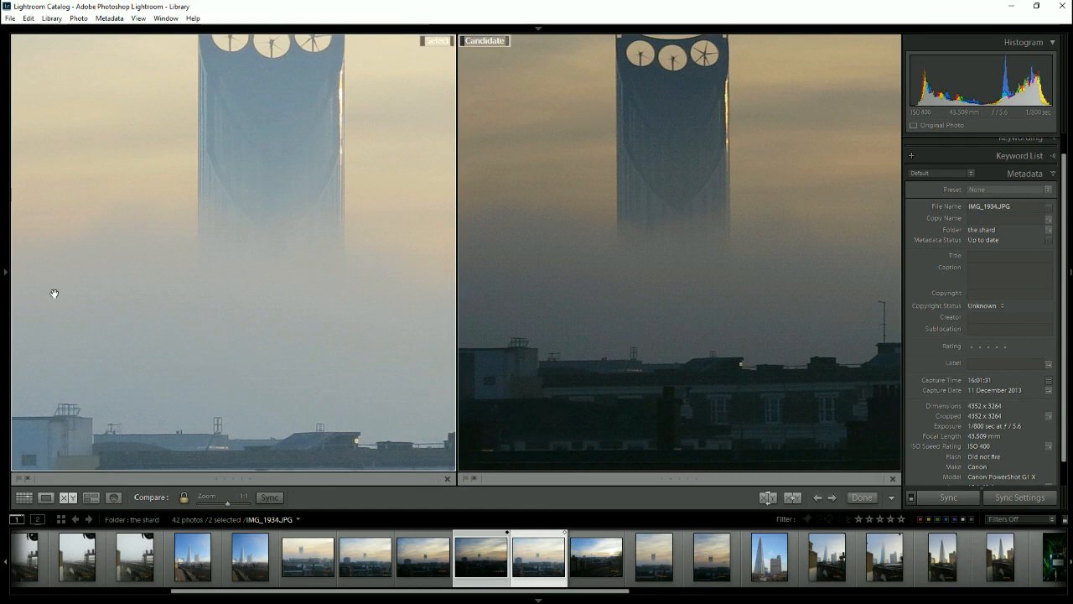
left_click(7, 273)
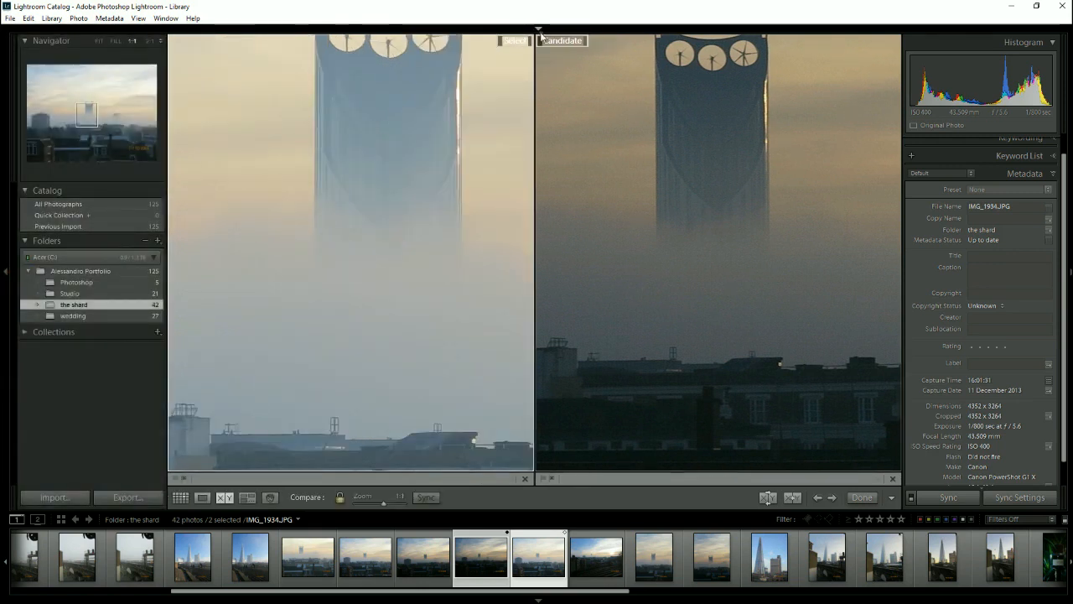
left_click(537, 30)
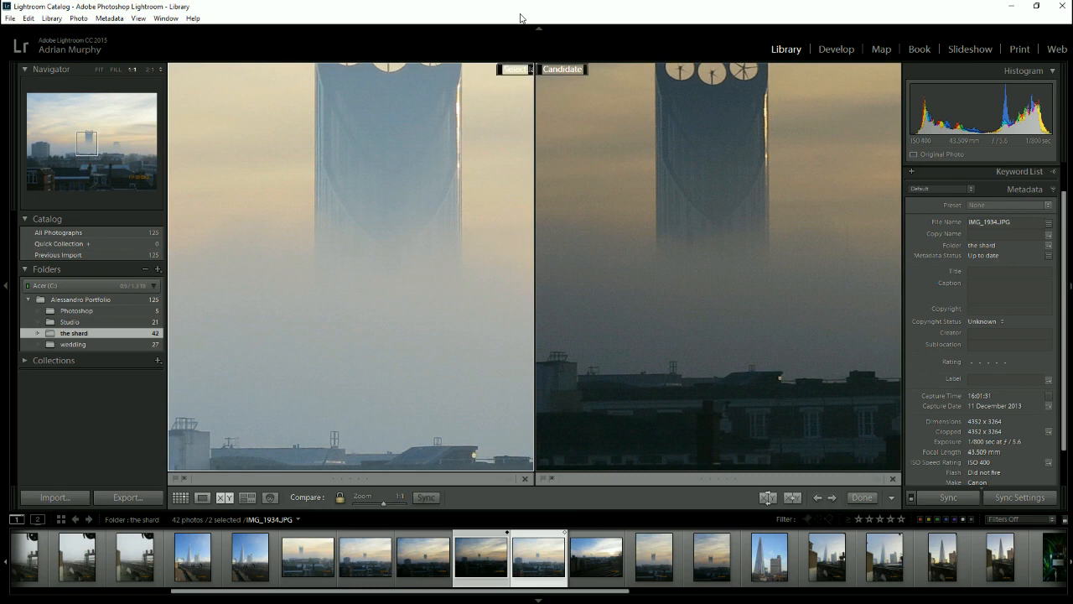
- Hide and restore all panels at once, and hide and restore the module picker and both side panels individually
key("shift+Tab")
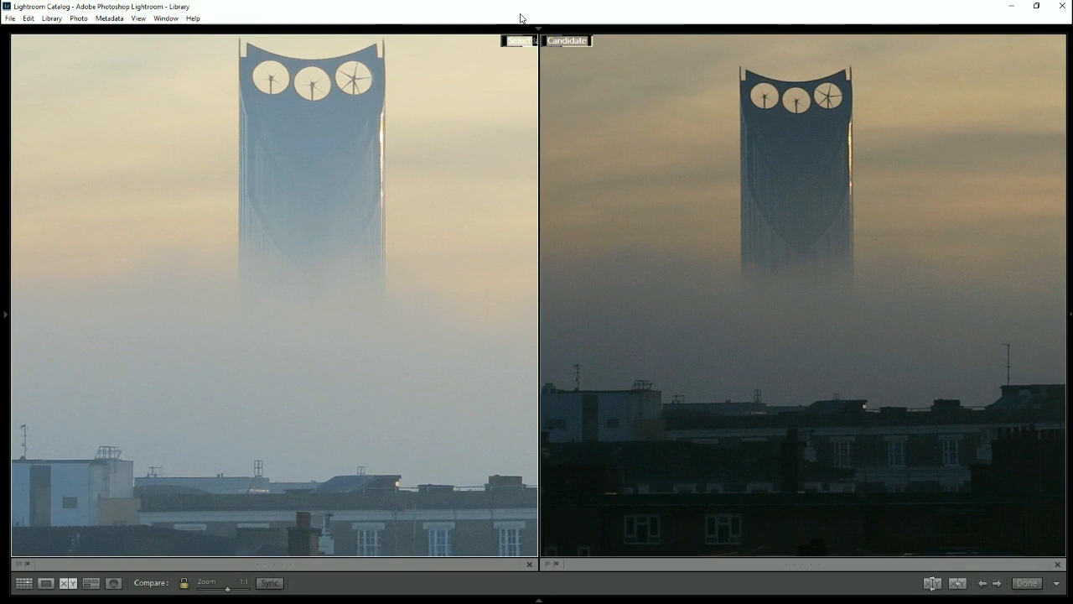
key("shift+Tab")
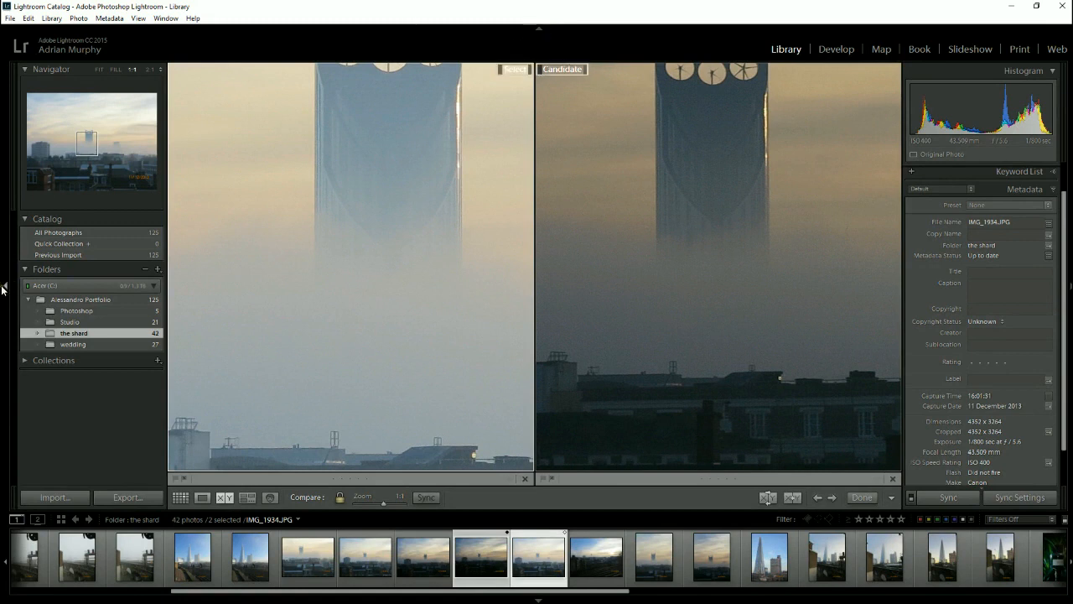
left_click(539, 28)
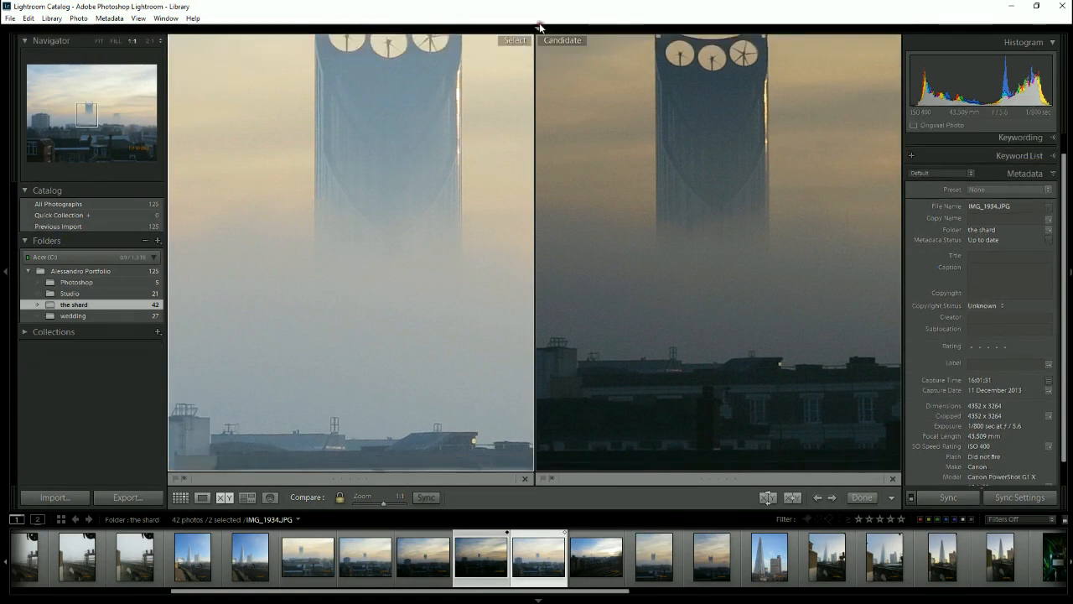
left_click(6, 271)
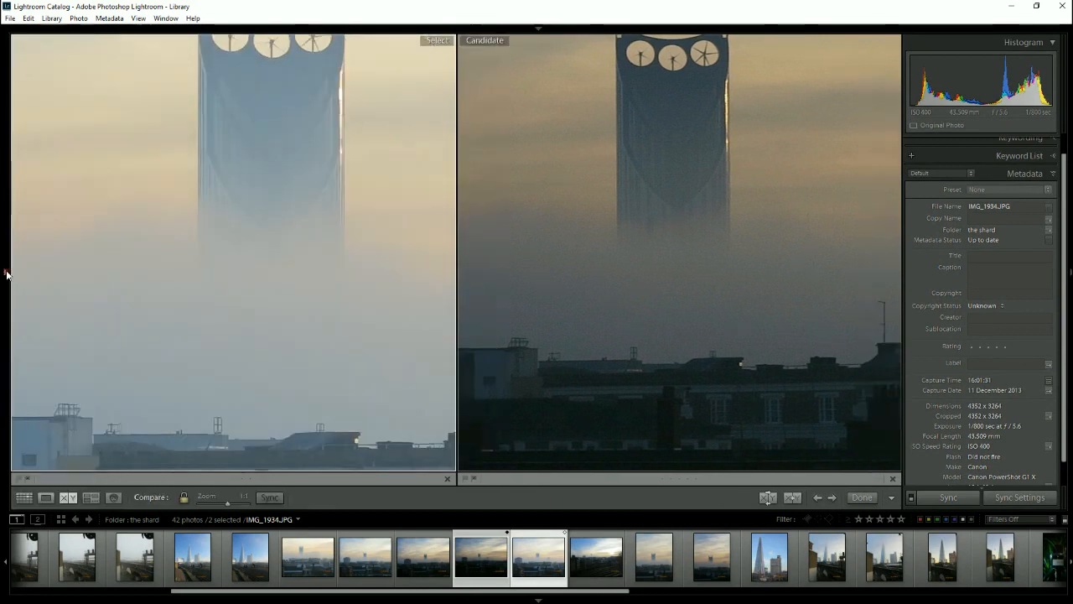
left_click(1069, 272)
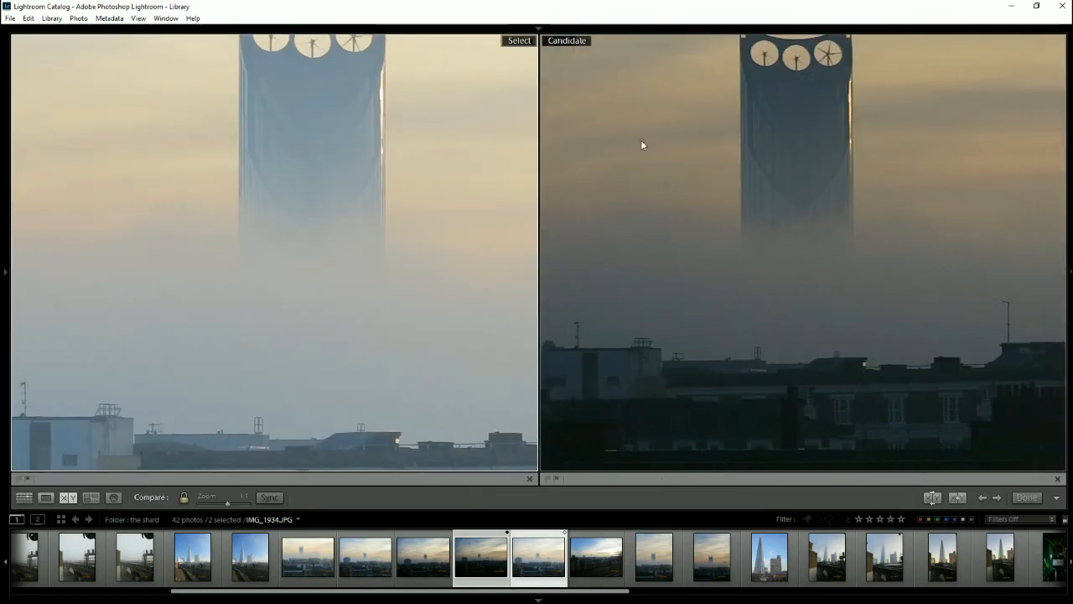
left_click(538, 30)
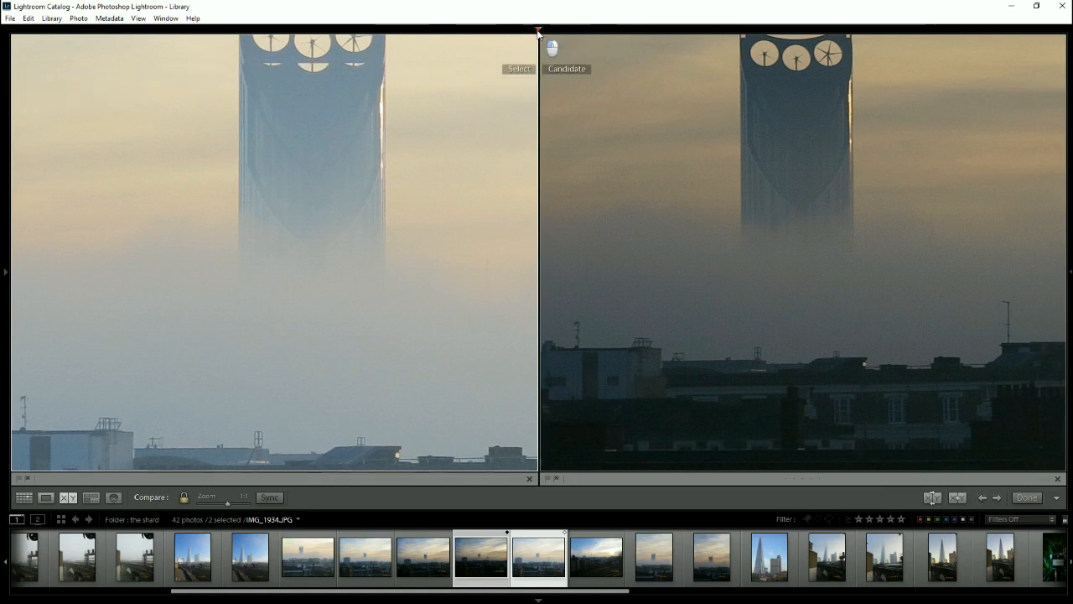
left_click(8, 289)
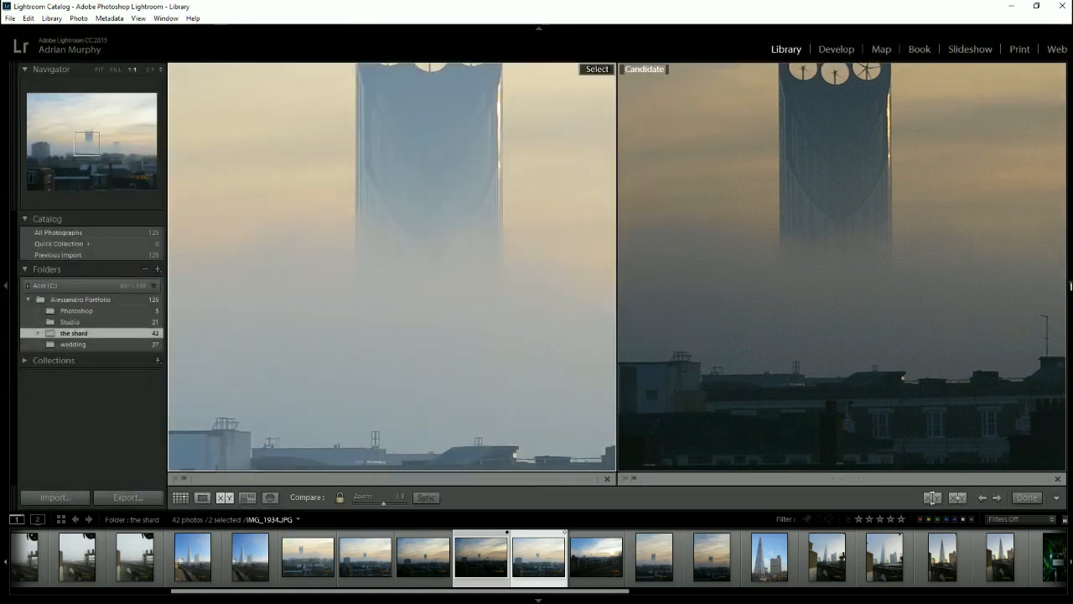
left_click(1069, 285)
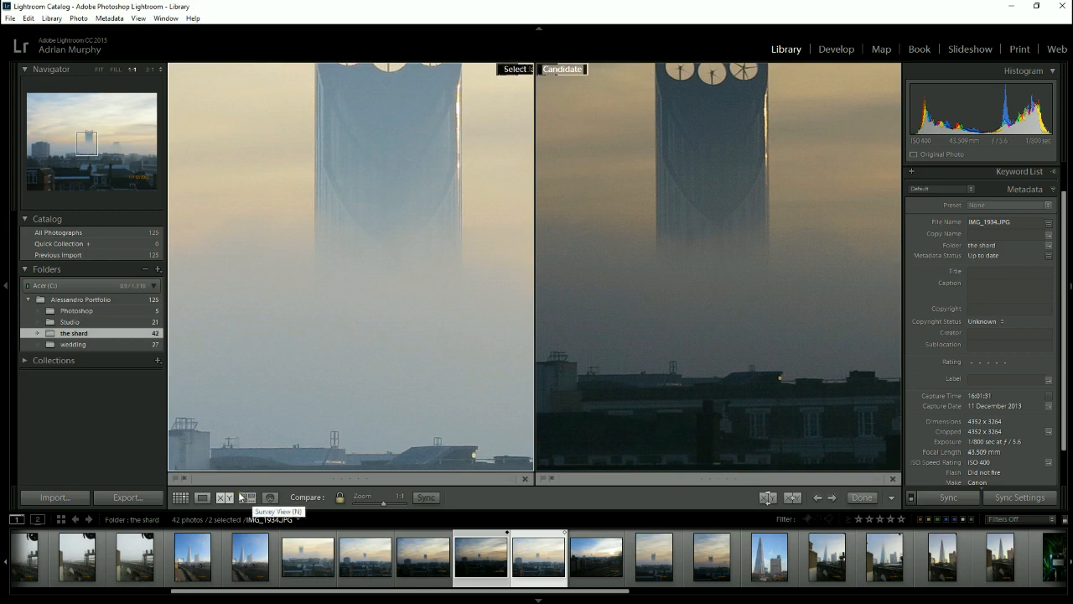
- Open the parent portfolio folder and show the start of its photos in Grid view
left_click(99, 299)
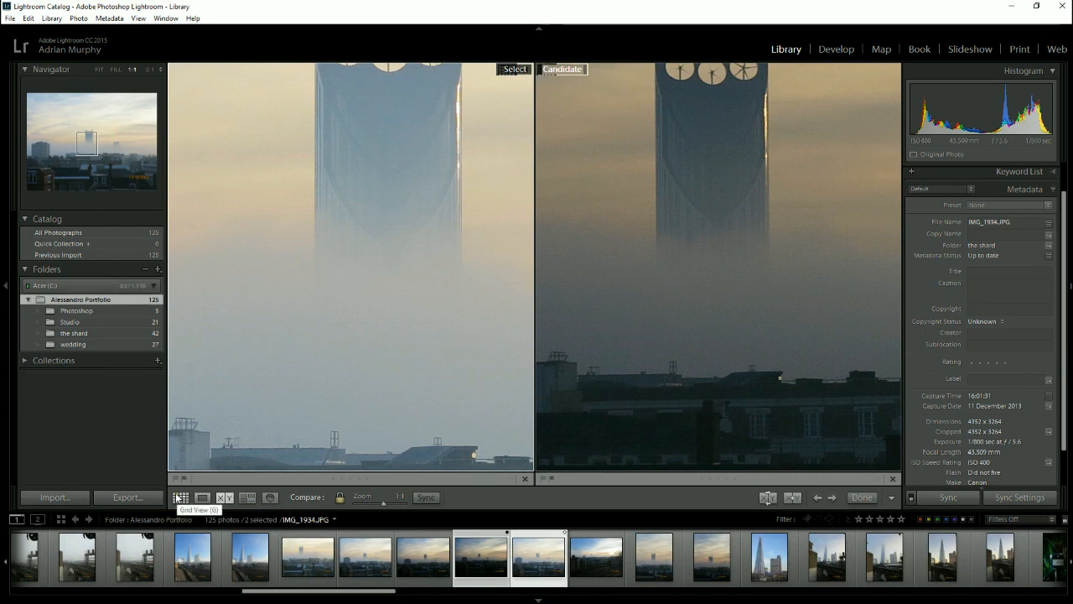
left_click(179, 497)
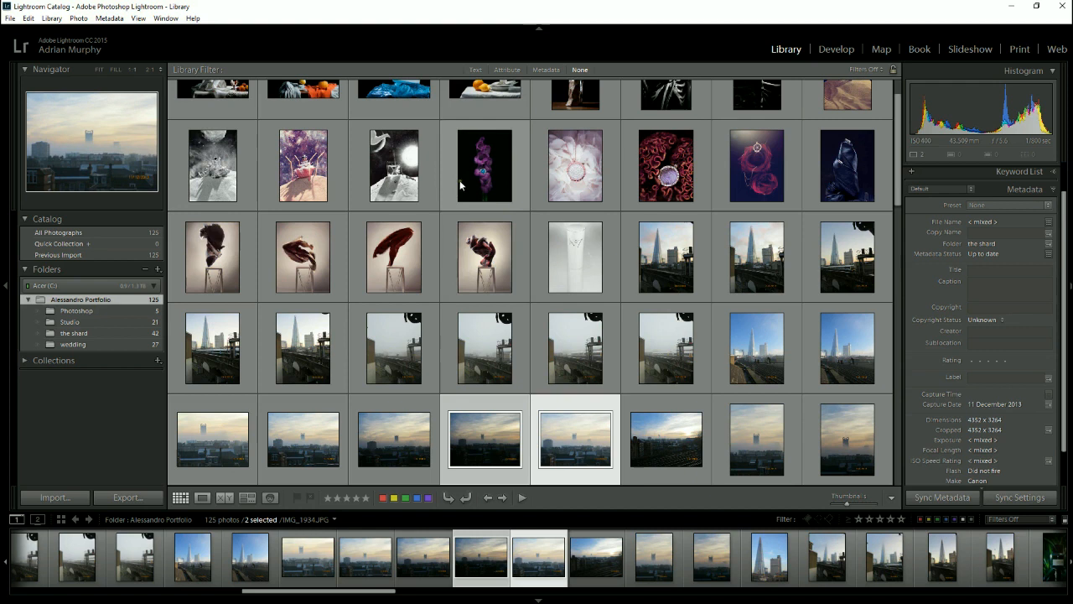
scroll(471, 214, "up", 1)
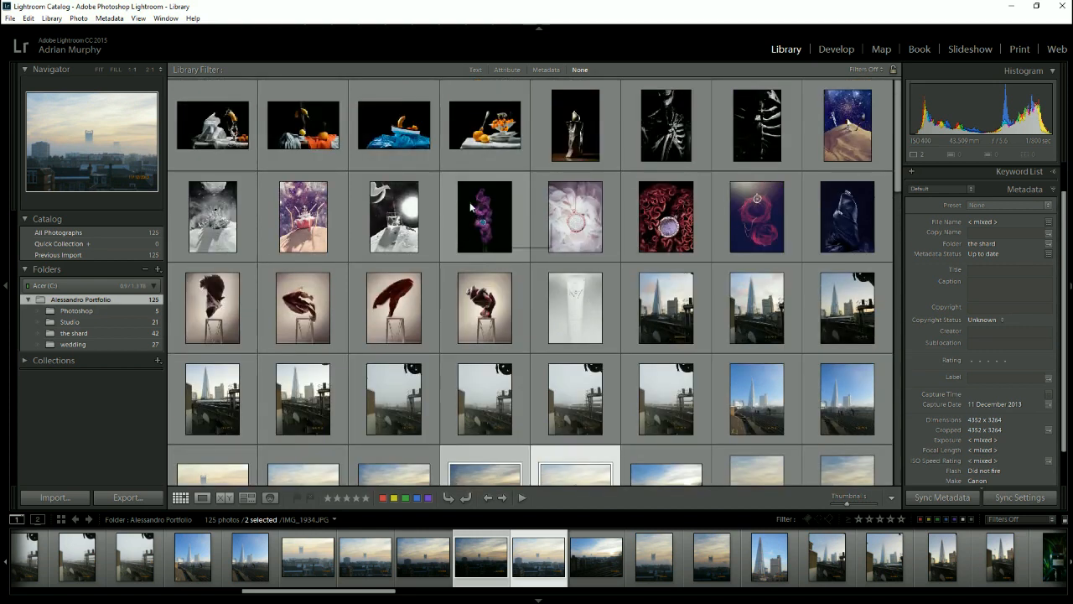
- Select six photos together: the starry desert, white-flower pendant, red-rose pendant, dark leather, white No7 tube and black-and-white moonscape glass
left_click(836, 146)
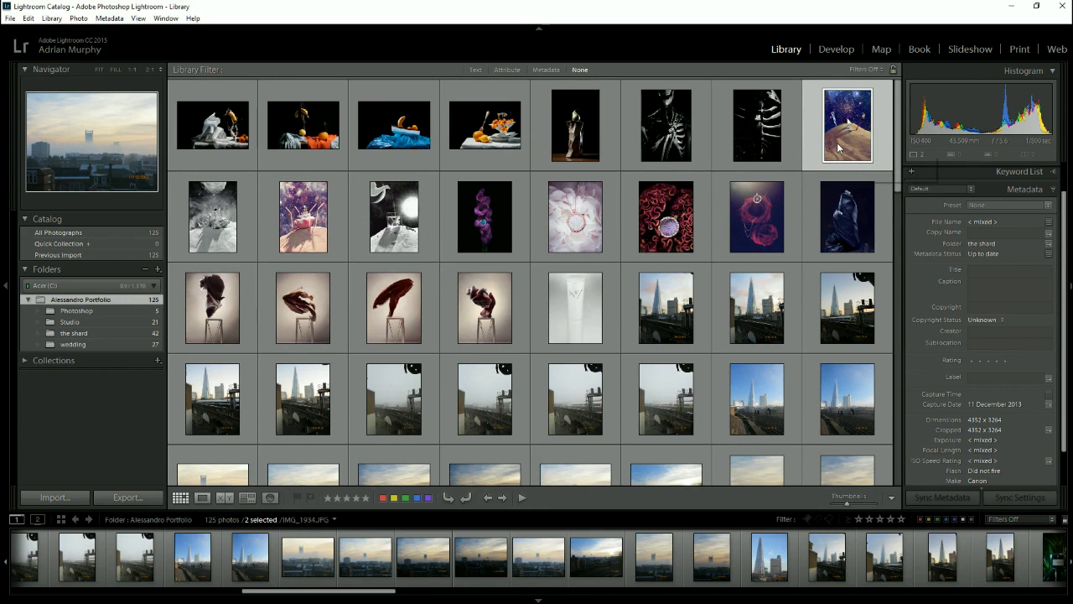
left_click(588, 209, "ctrl")
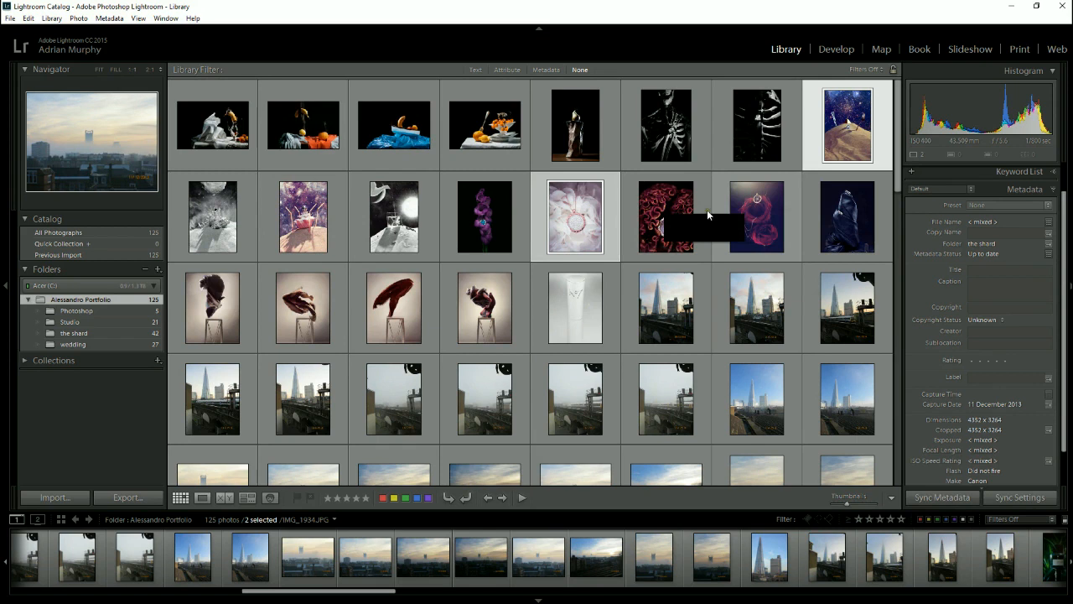
left_click(762, 206, "ctrl")
left_click(849, 207, "ctrl")
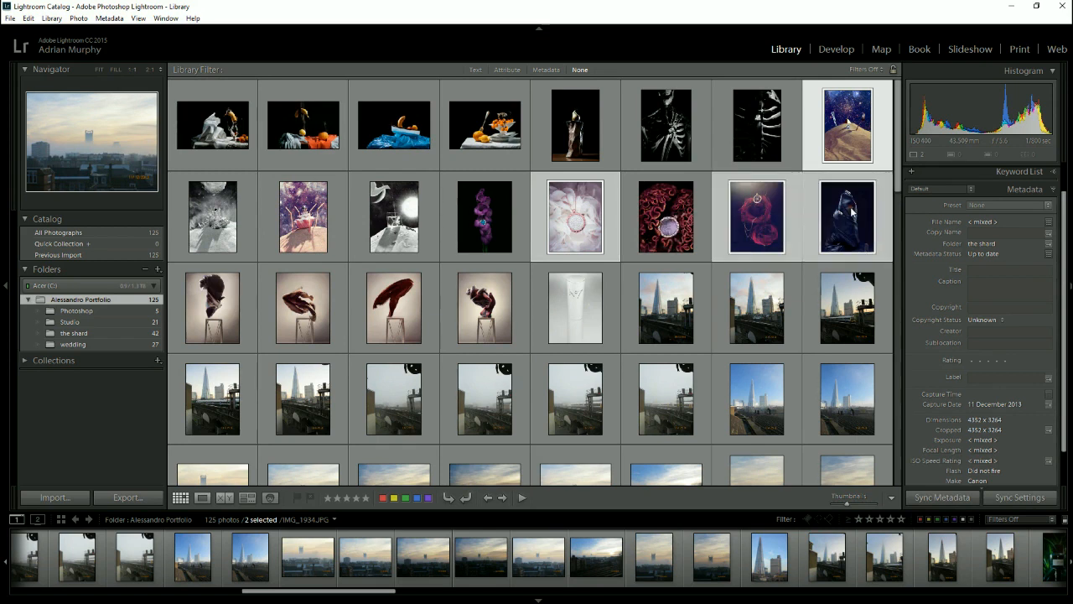
left_click(564, 285, "ctrl")
left_click(399, 215, "ctrl")
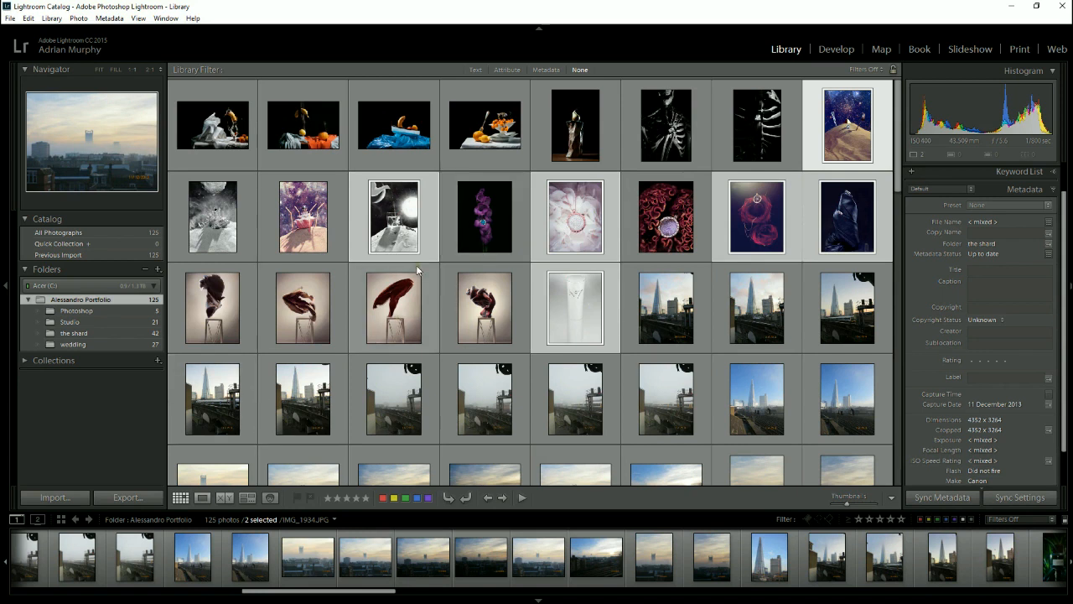
- Show the six selected photos in Survey view with all panels hidden and the lights dimmed
key("n")
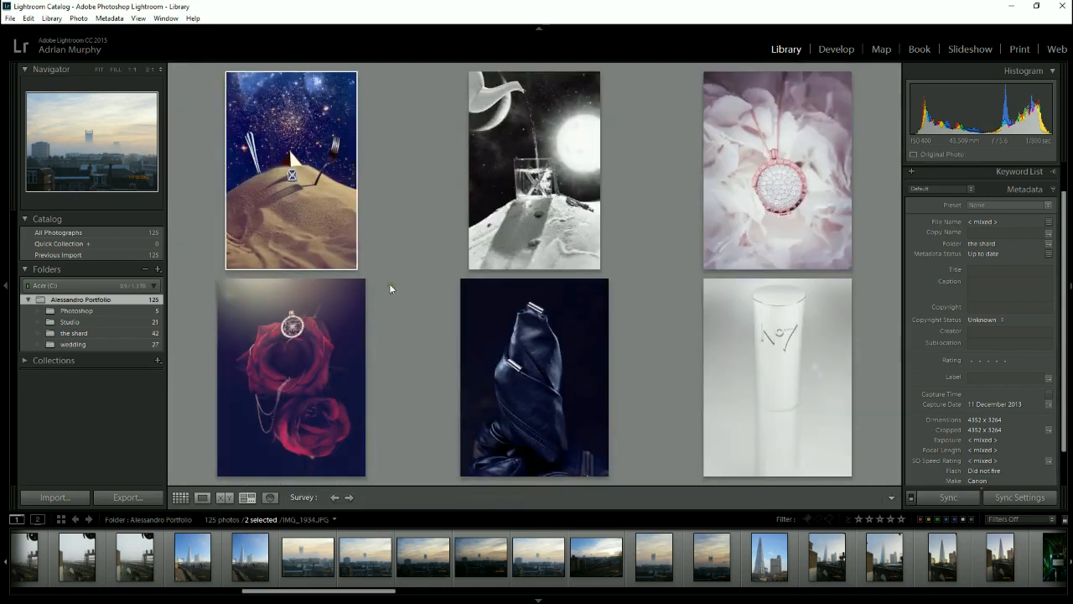
mouse_move(558, 232)
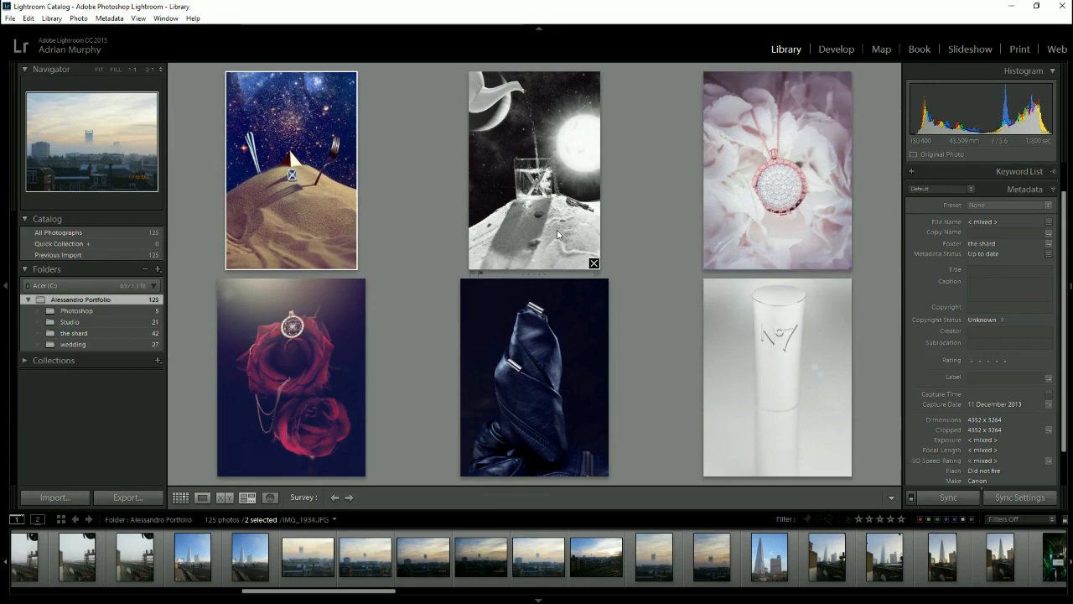
key("shift+Tab")
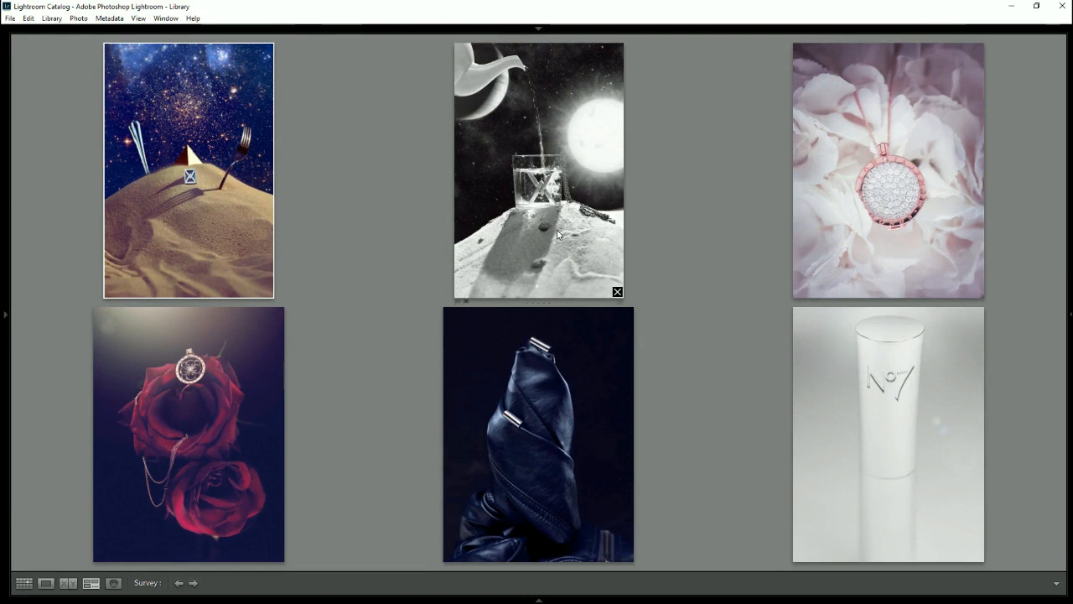
key("l")
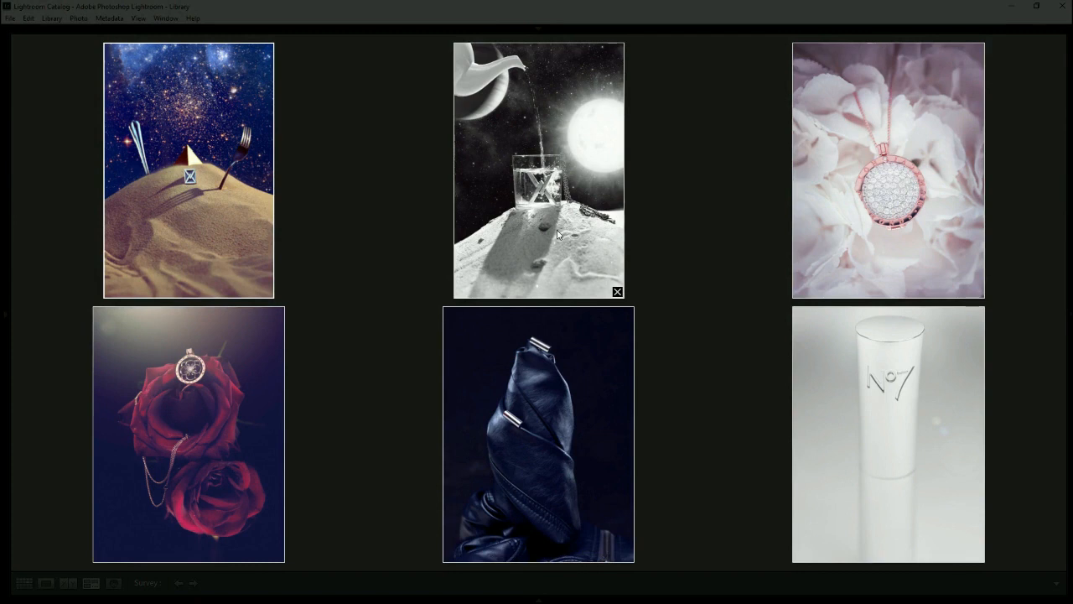
- Black out everything around the surveyed photos, and restore normal lighting and all panels
key("l")
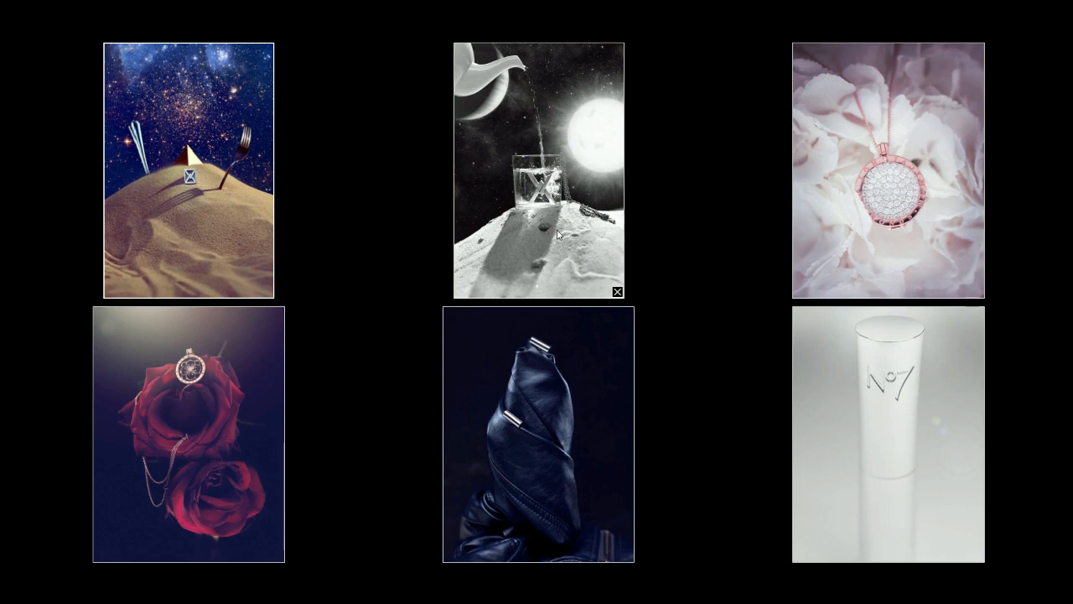
key("l")
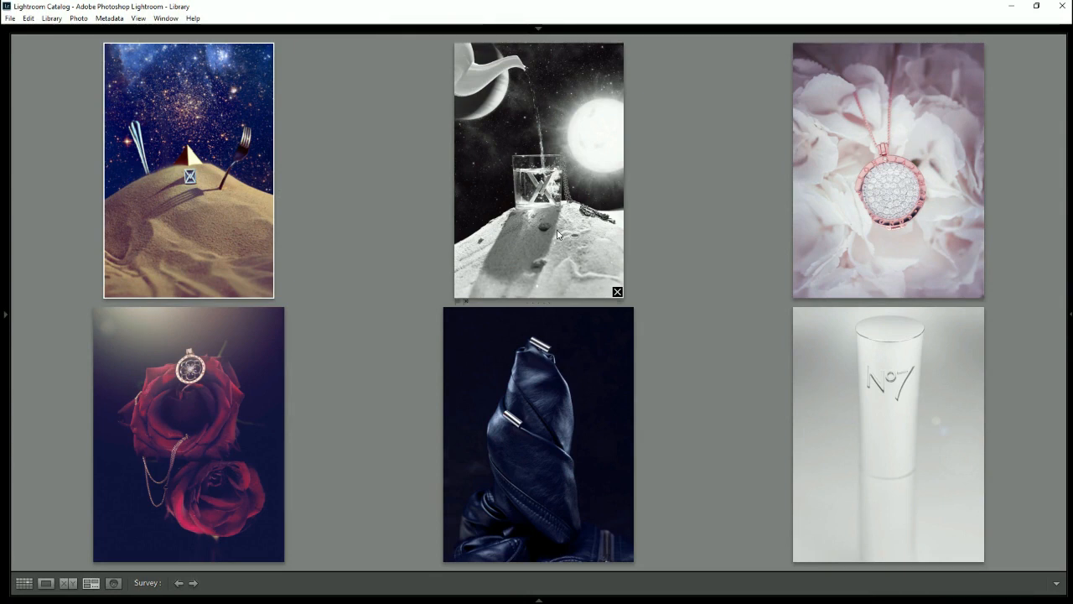
key("Tab")
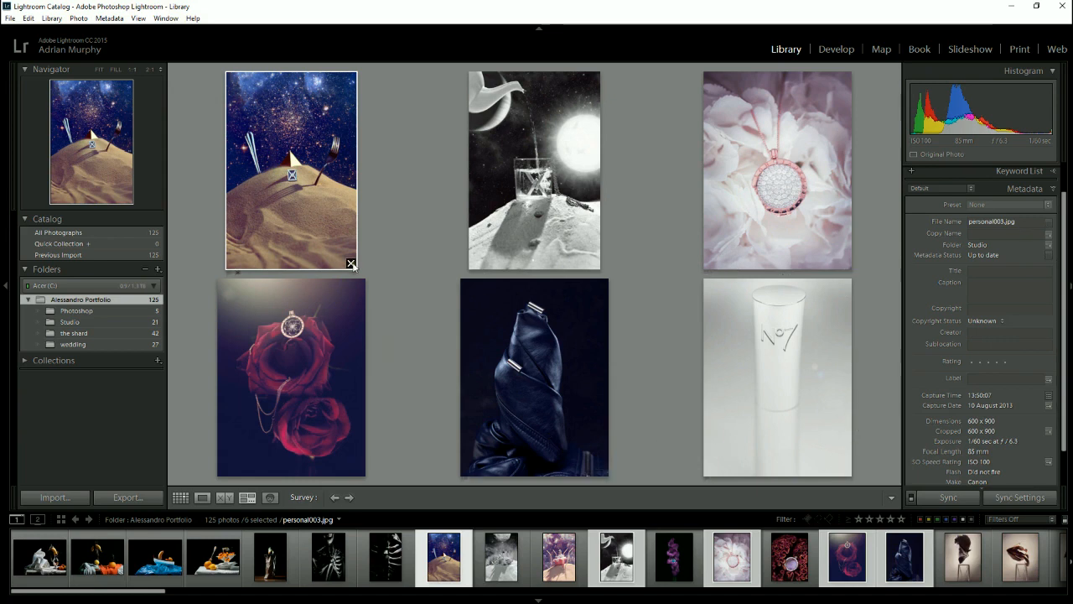
- Remove the black-and-white moonscape glass photo from the Survey selection, return to Grid view and select only the first Shard photo
left_click(595, 264)
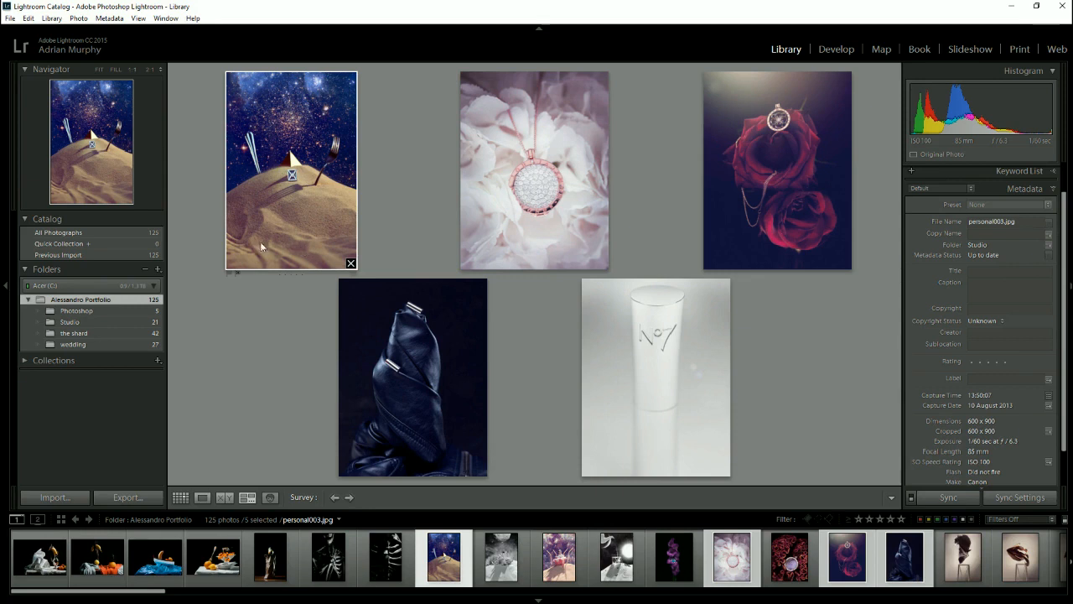
left_click(183, 497)
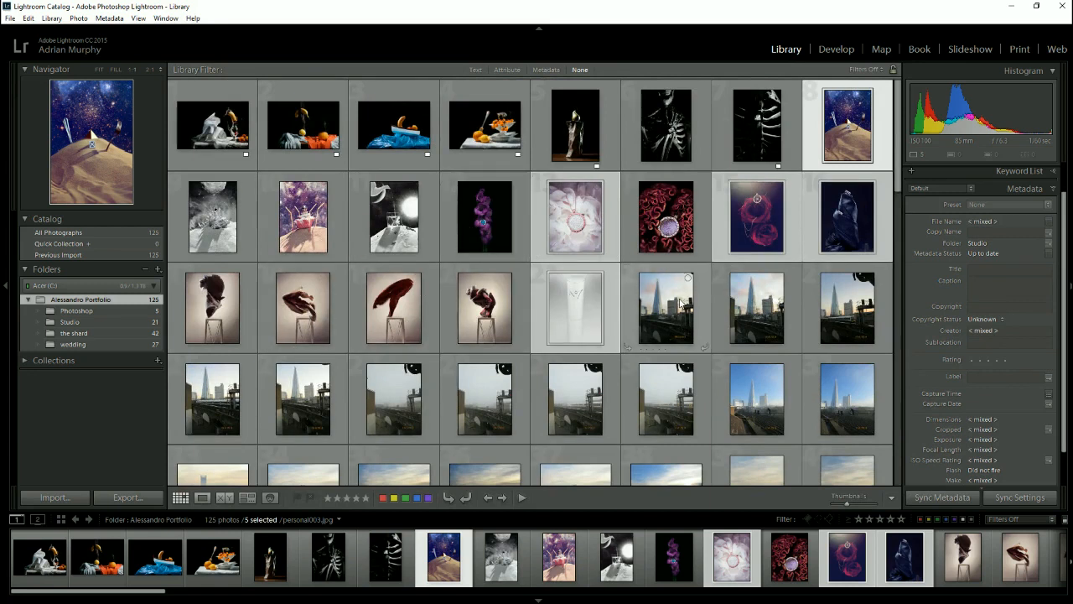
left_click(629, 291)
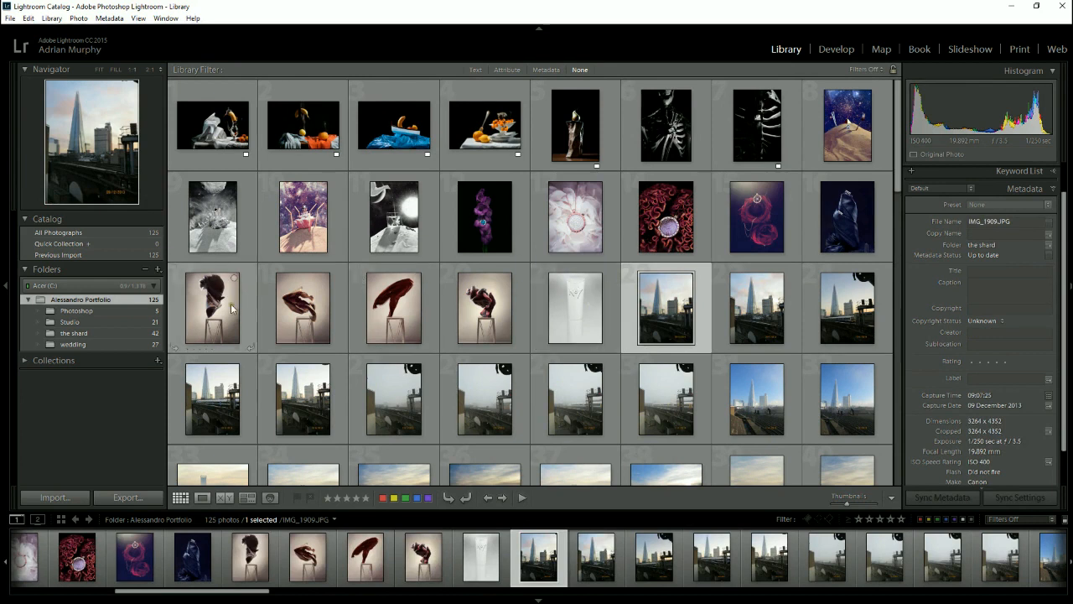
- Open the folder "the shard" and look through its thumbnails, and hide and restore the toolbar below the grid
left_click(71, 333)
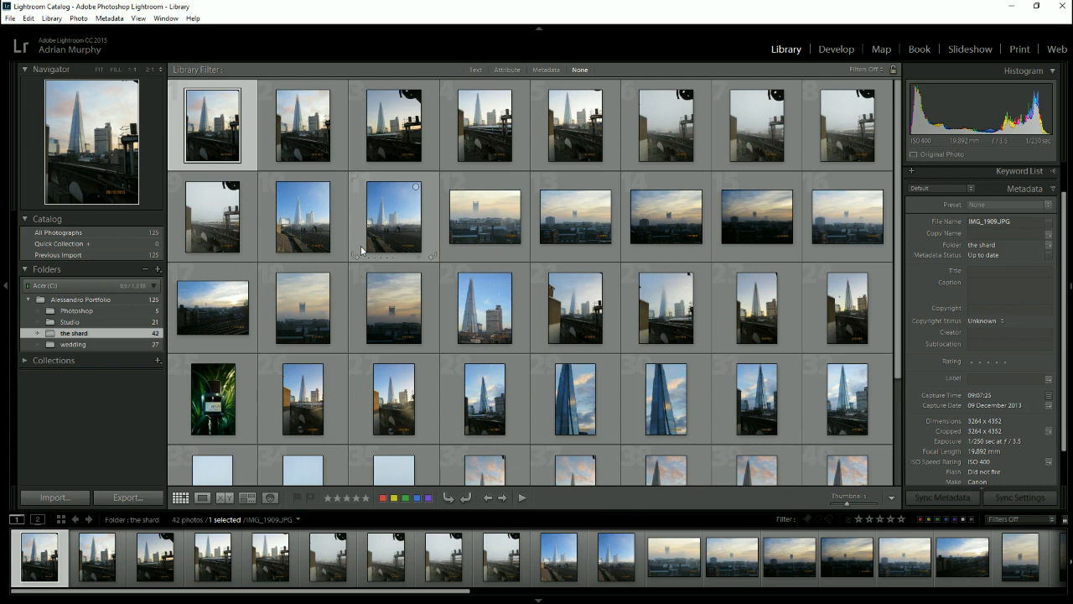
scroll(575, 237, "down", 3)
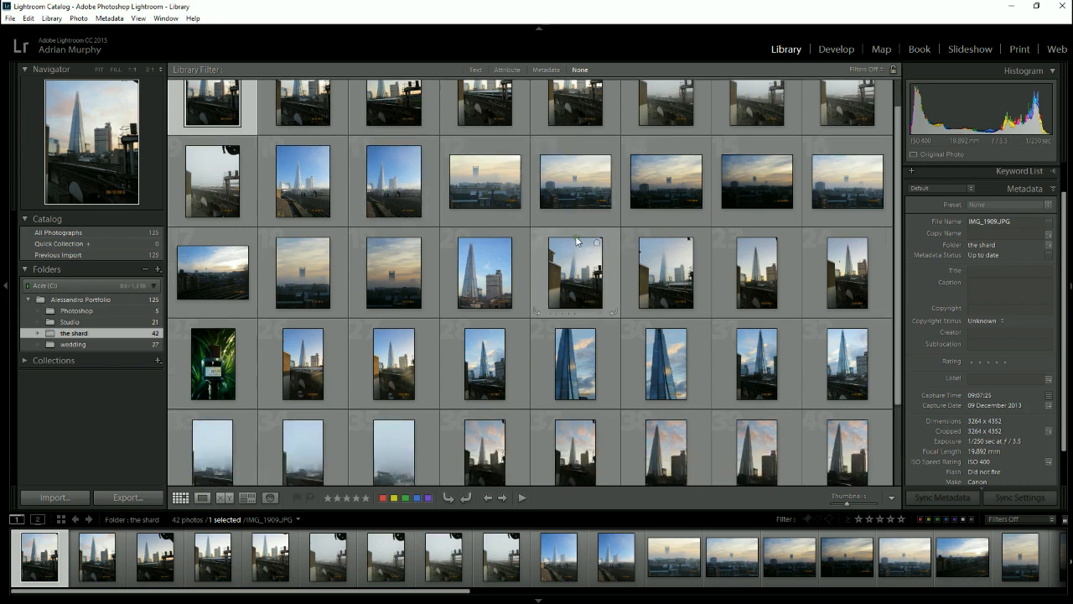
scroll(575, 239, "up", 3)
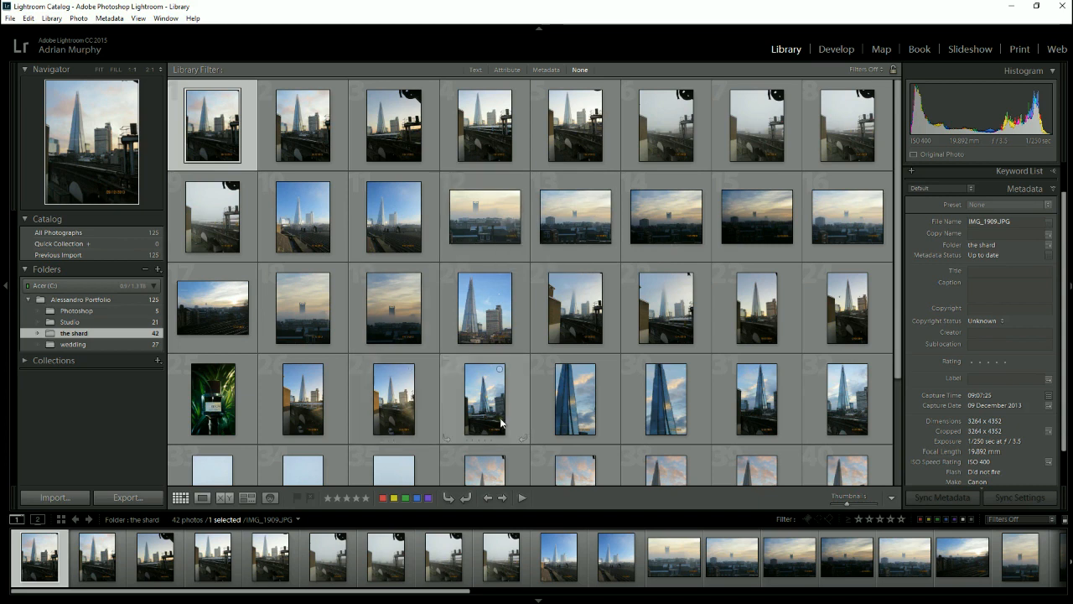
key("t")
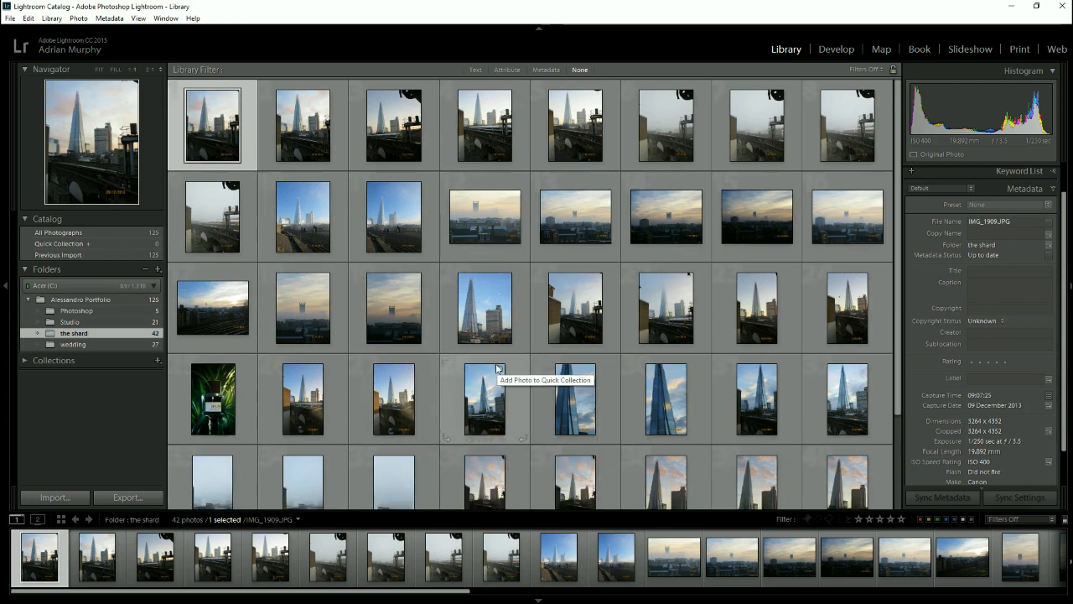
key("t")
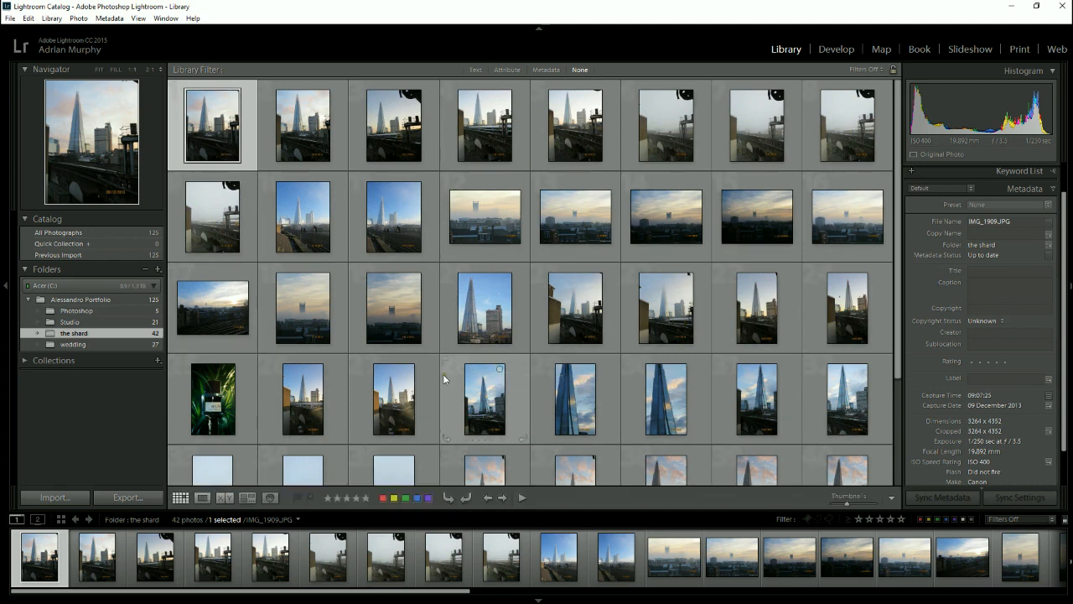
- Move the product photo of the bottle among green leaves from the folder "the shard" to the Studio folder on disk
left_click(213, 411)
left_click_drag(213, 411, 81, 315)
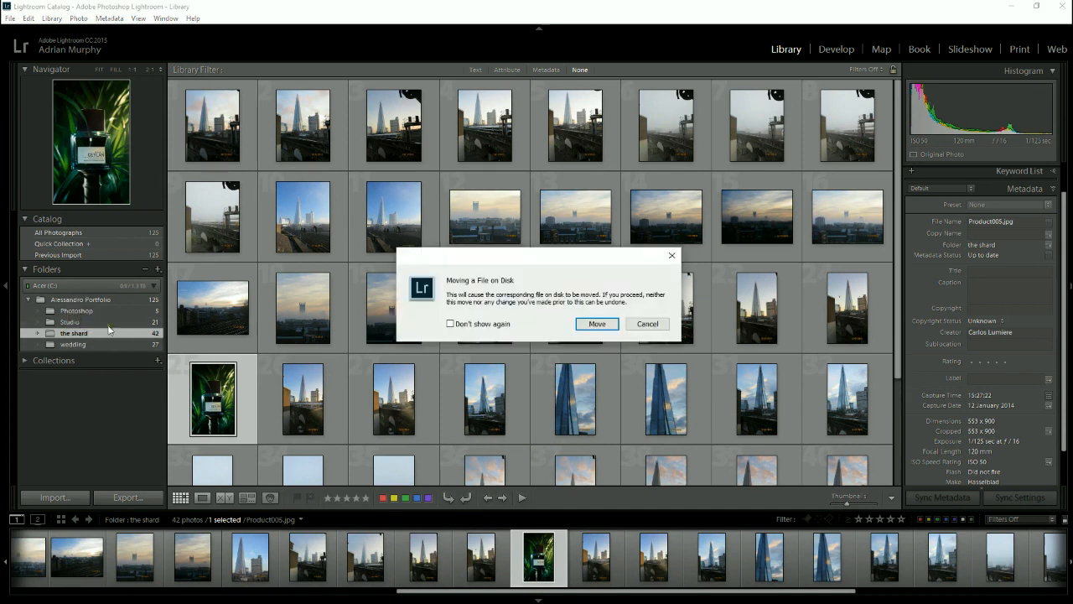
left_click(592, 322)
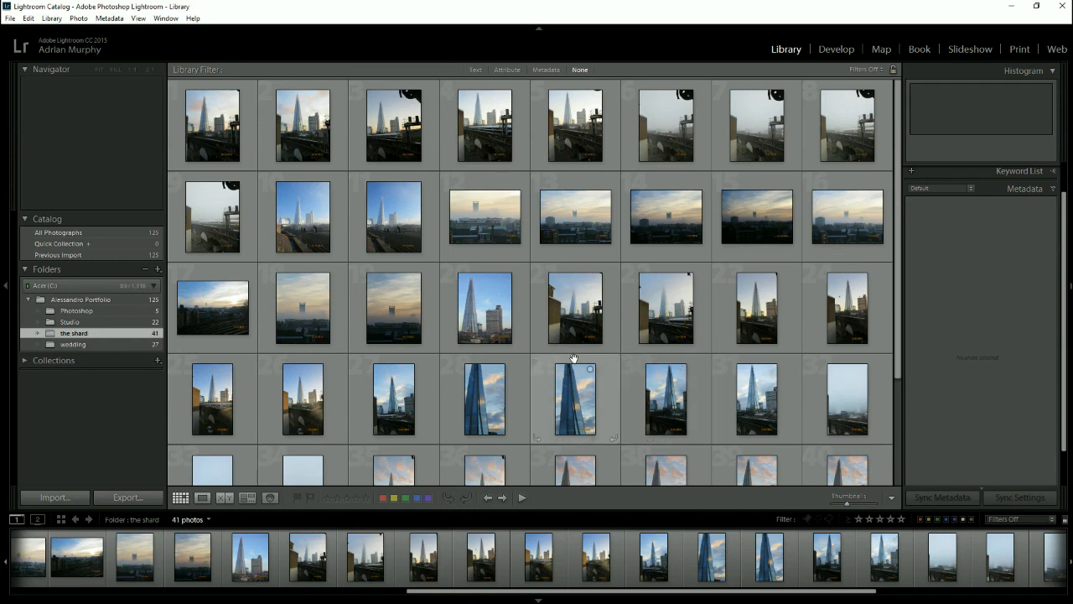
- Show the first Shard photo in Loupe view with the whole image fitted, and collapse the Navigator preview
left_click(215, 159)
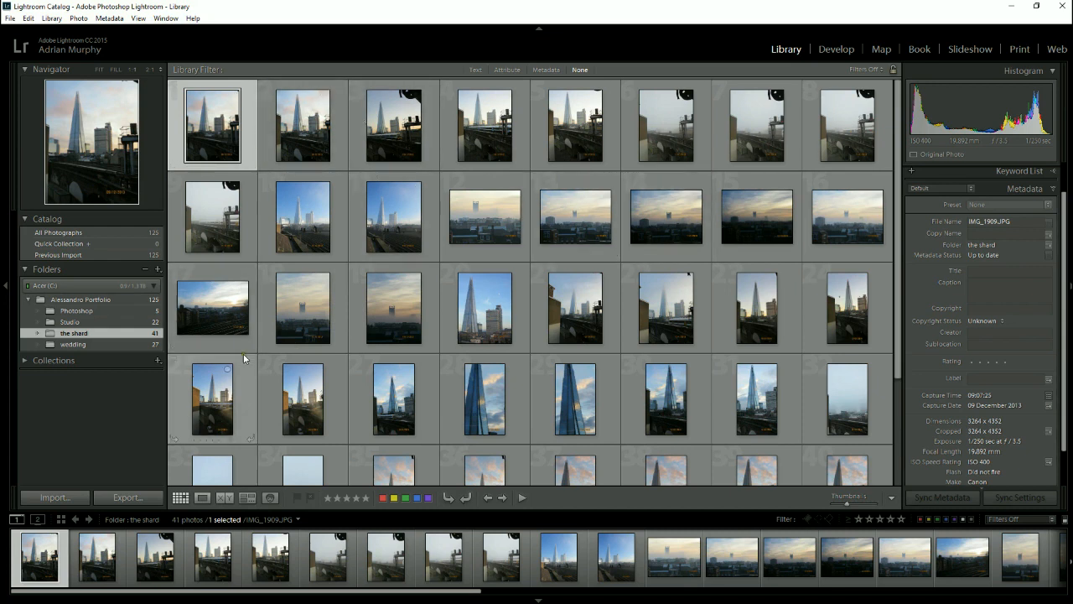
left_click(202, 499)
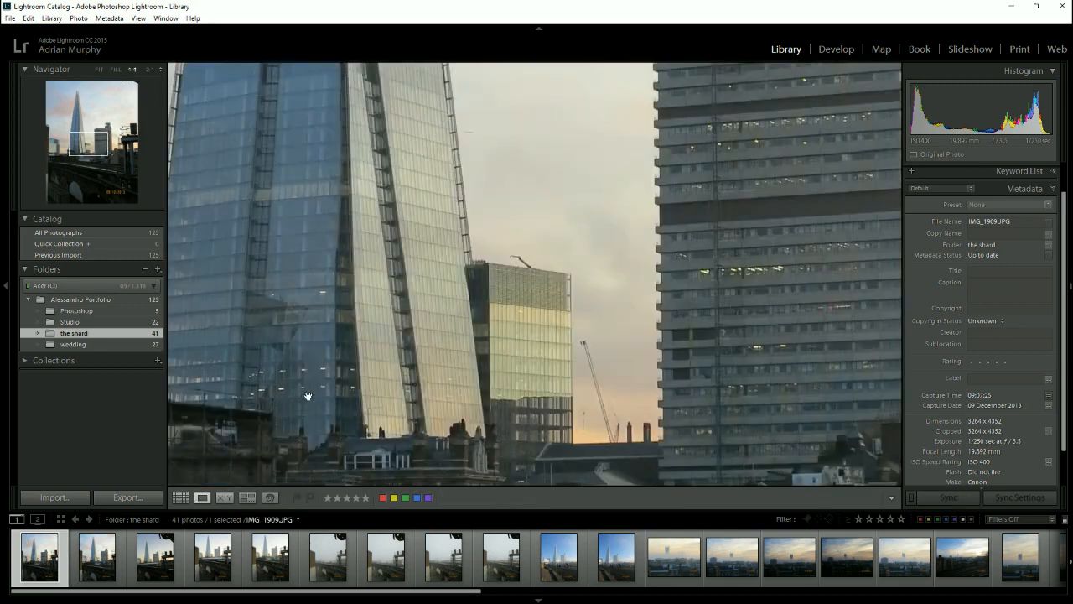
left_click(116, 72)
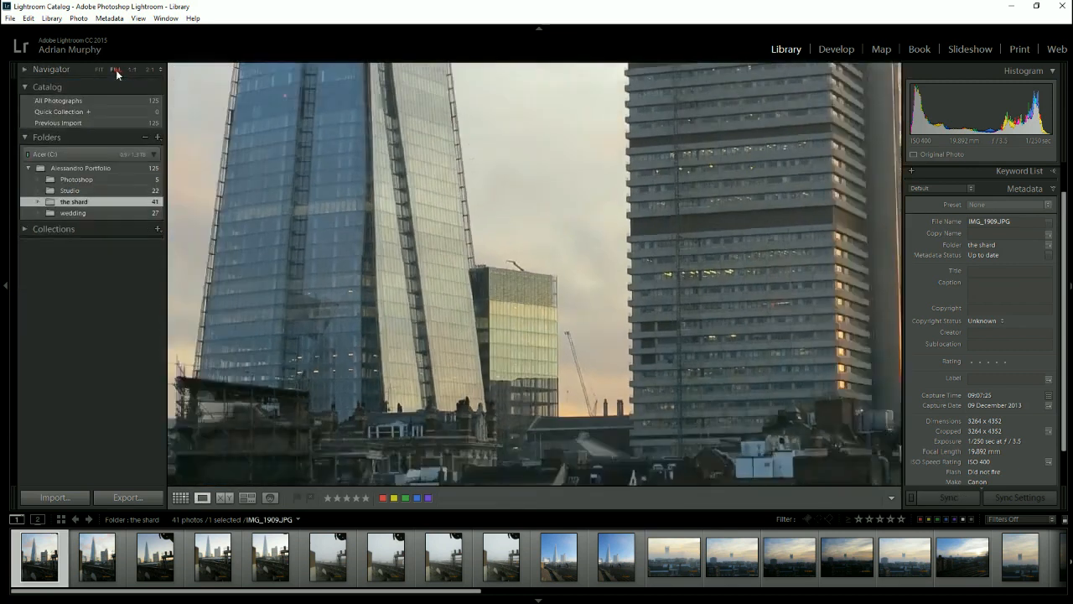
left_click(98, 69)
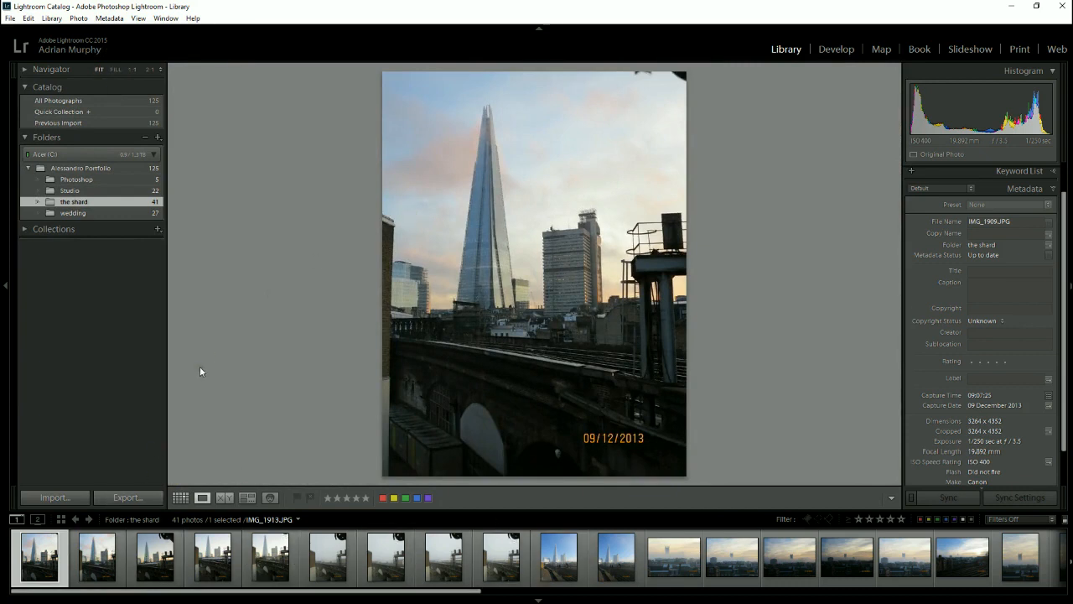
- Browse forward through the Shard photos one by one in Loupe view and return to the first photo
left_click_drag(340, 594, 279, 595)
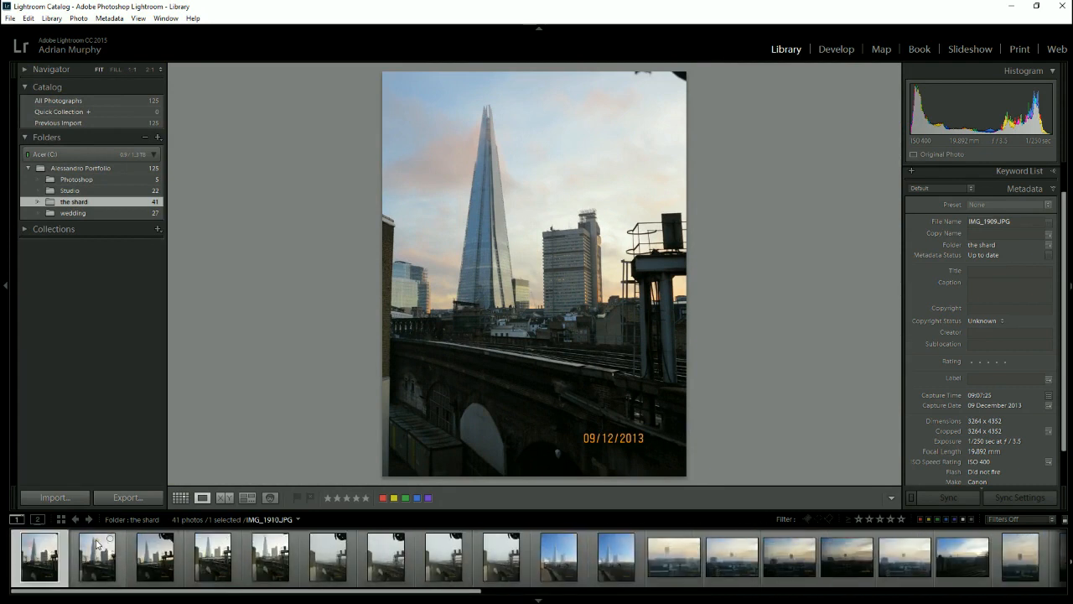
key("Right")
key("Right")
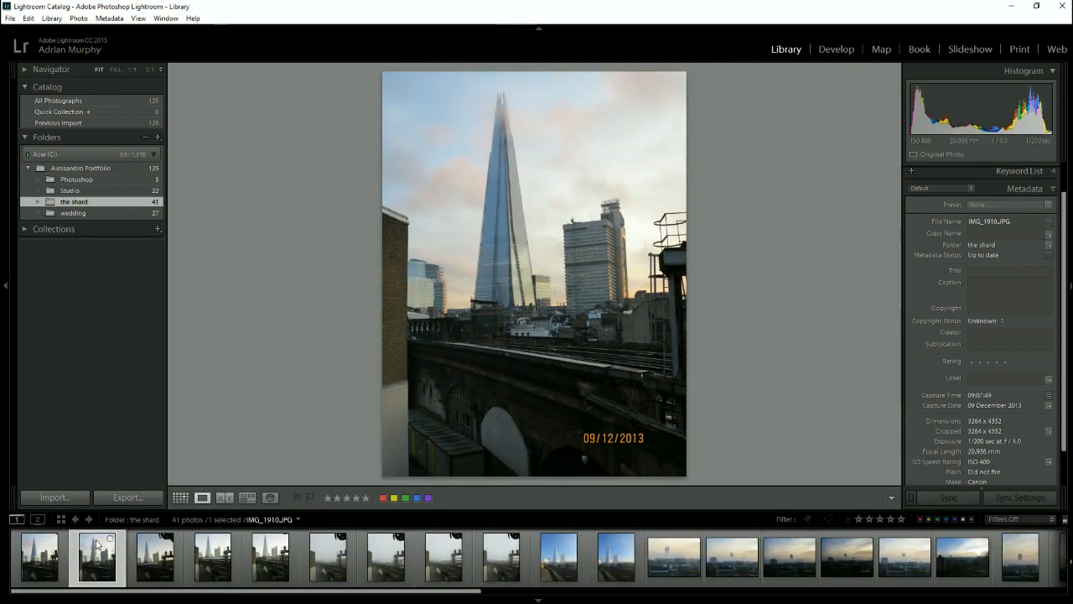
key("Right")
key("Right")
key("Right")
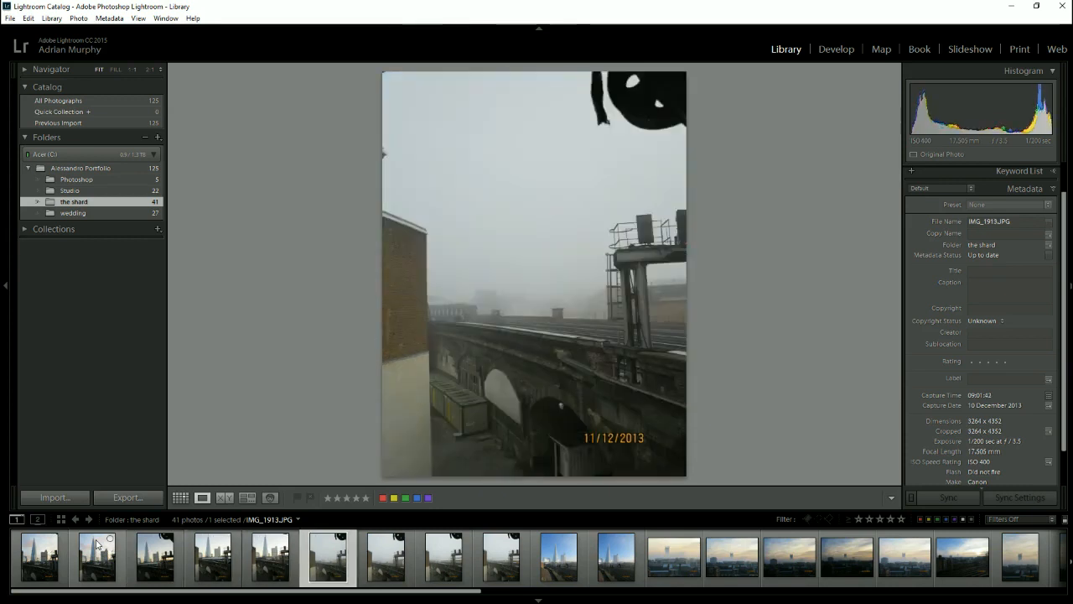
key("Right")
key("Right")
key("Left")
key("Left")
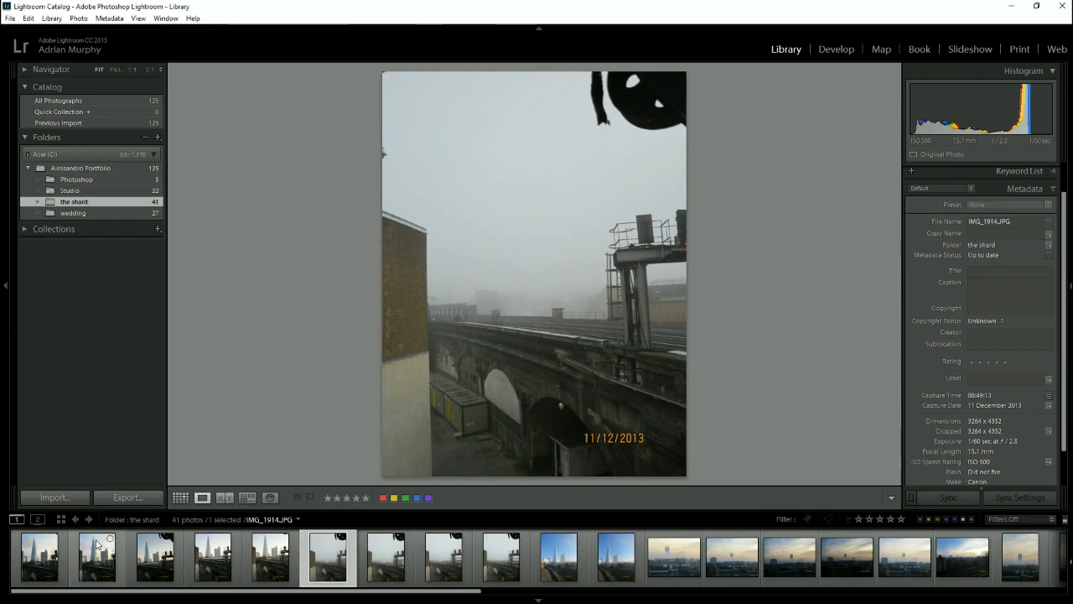
key("Left")
key("Left")
key("Left")
key("Left")
key("Left")
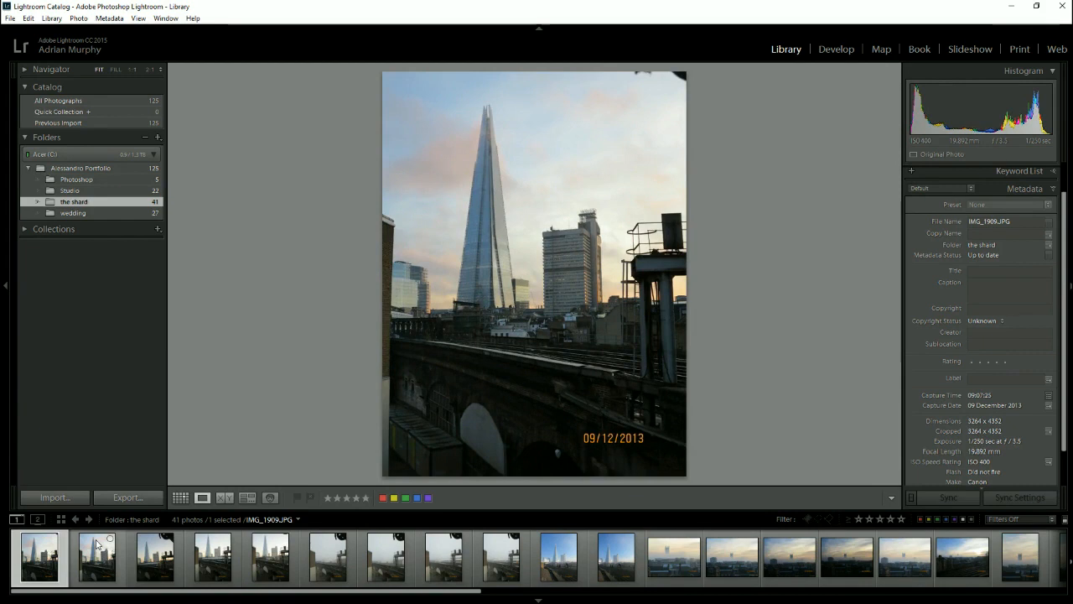
- Rate the first Shard photo, IMG_1909, three stars and the second one, IMG_1910, four stars
key("3")
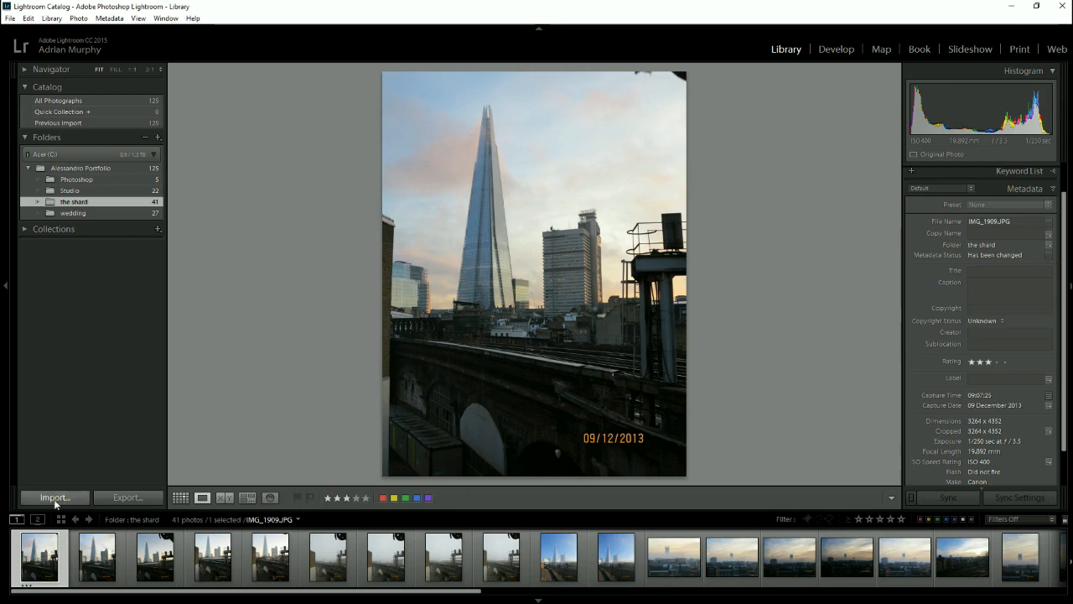
key("0")
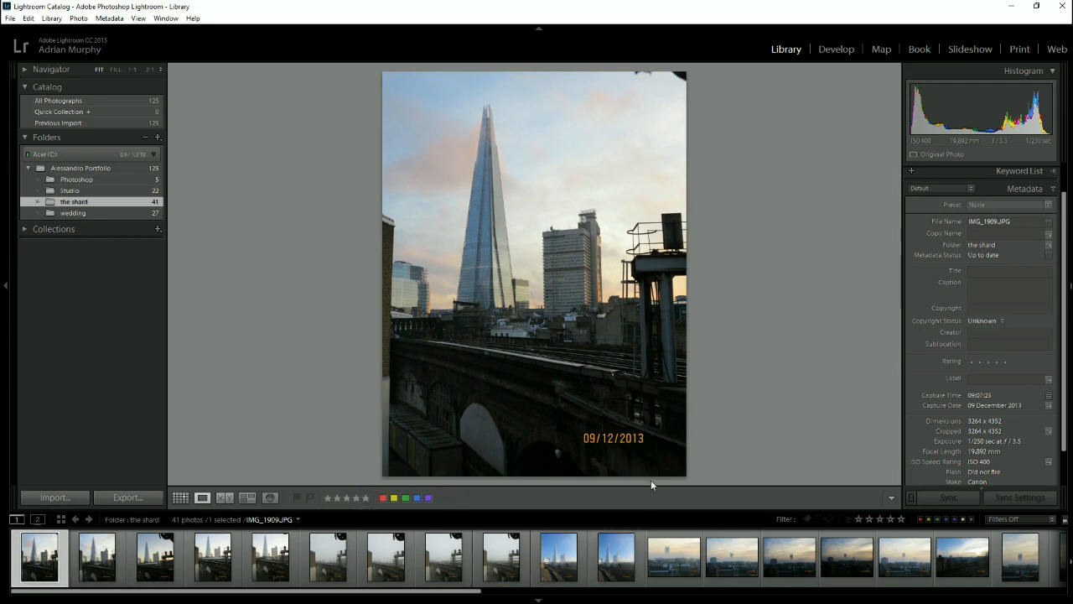
key("3")
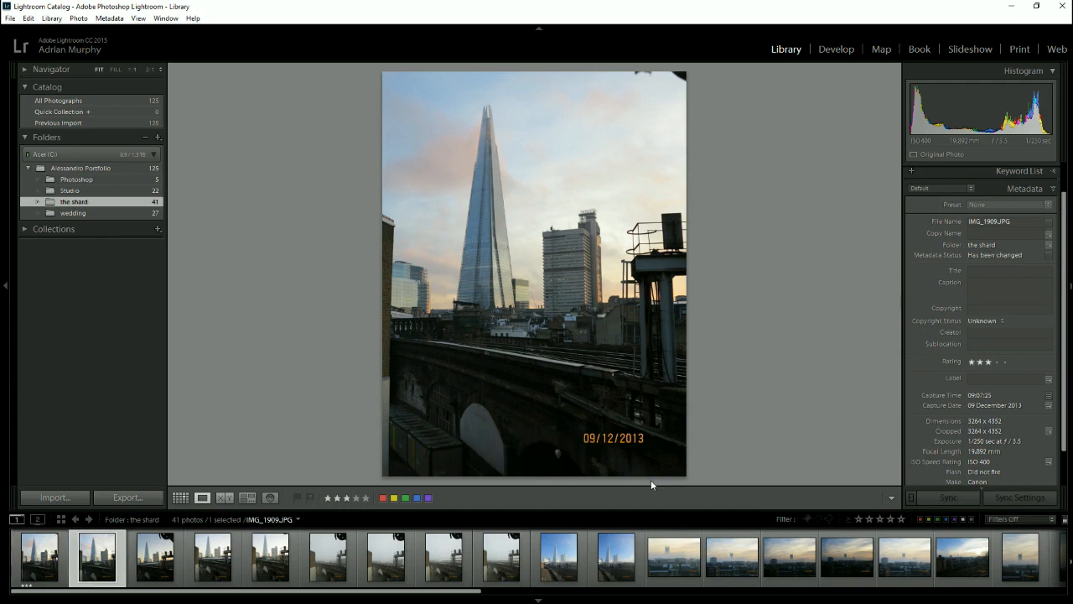
key("Right")
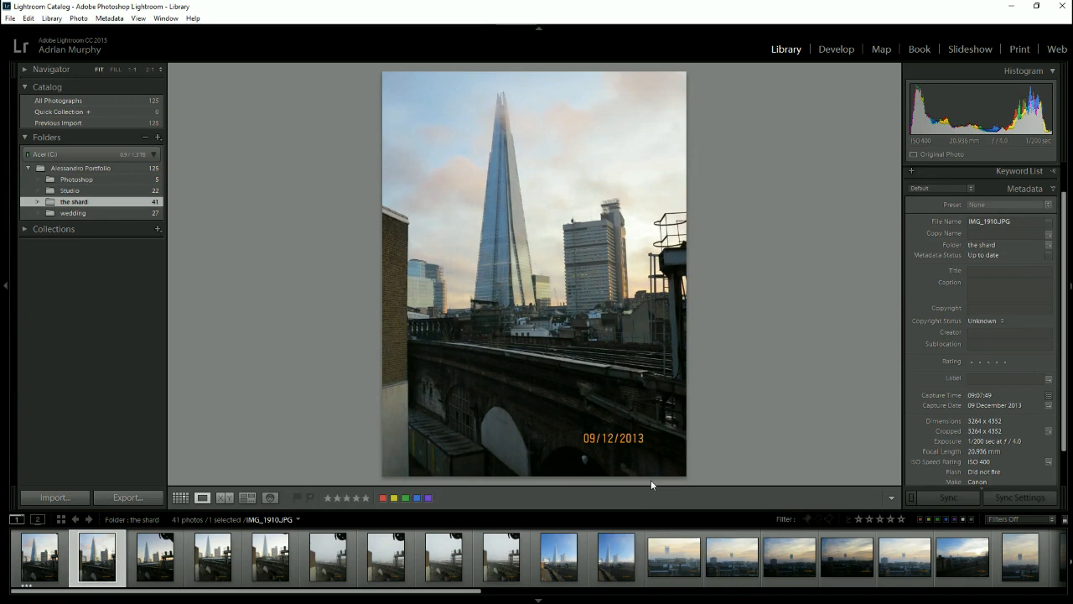
key("Left")
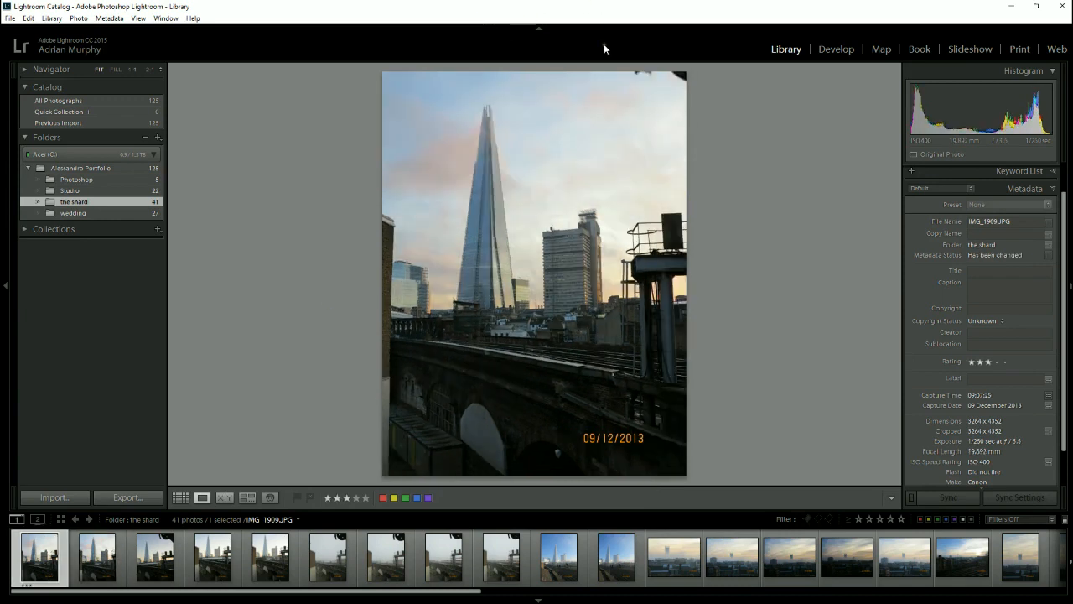
key("Right")
key("4")
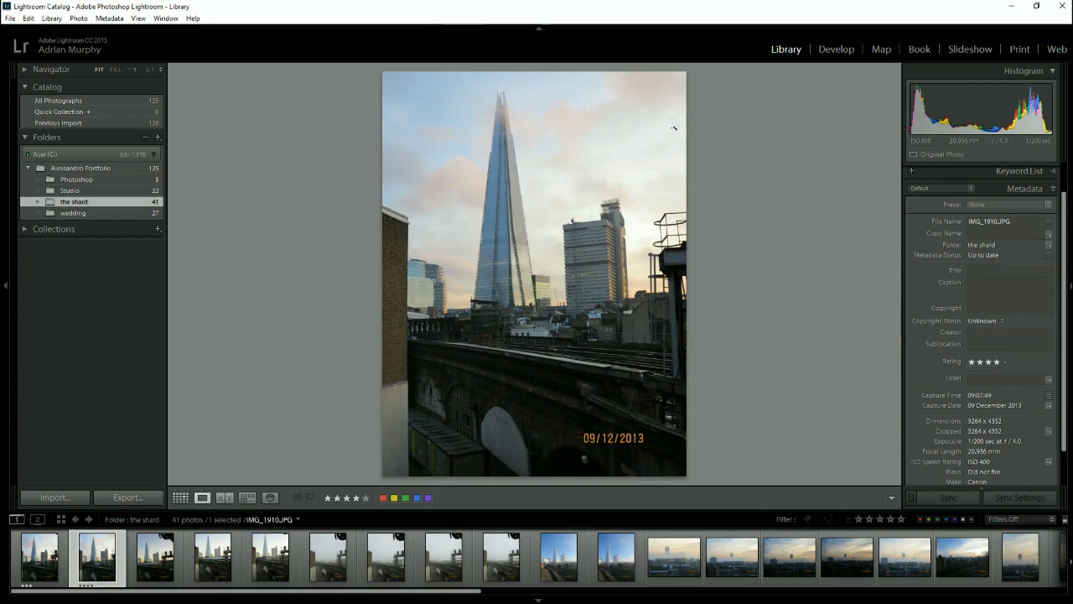
- Apply a red colour label to the third photo, IMG_1911 with the train, and remove the label
key("Right")
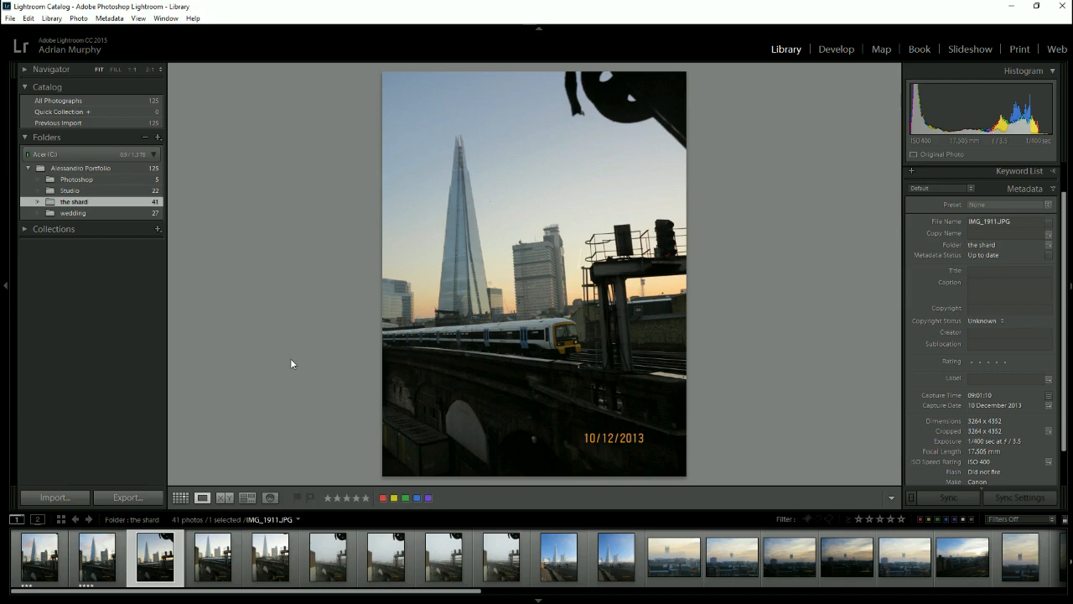
key("6")
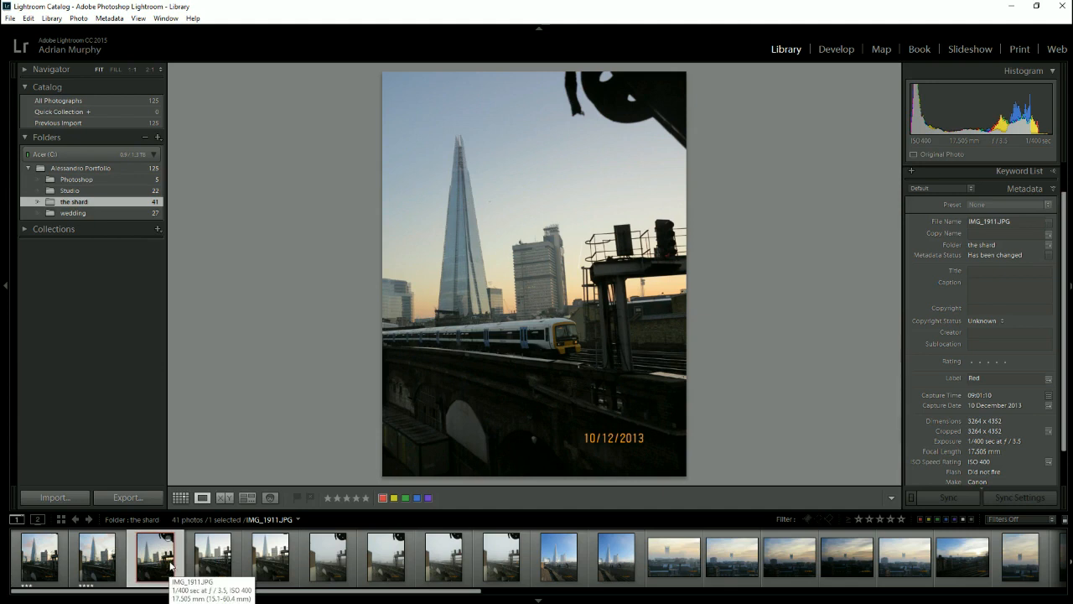
key("6")
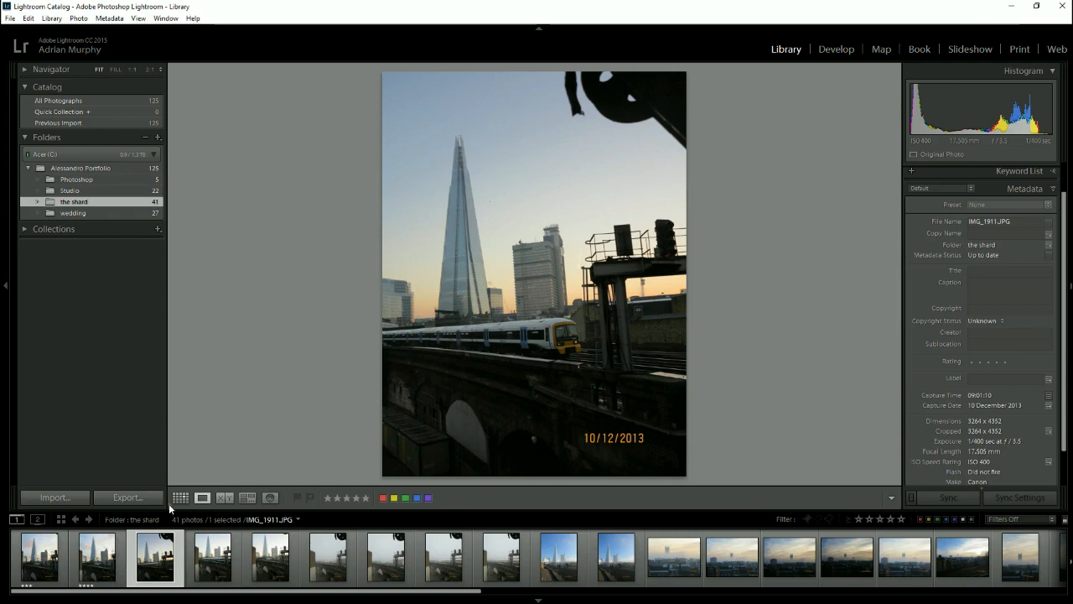
- Examine the flag, rating and colour label options for the train photo without choosing any
right_click(157, 553)
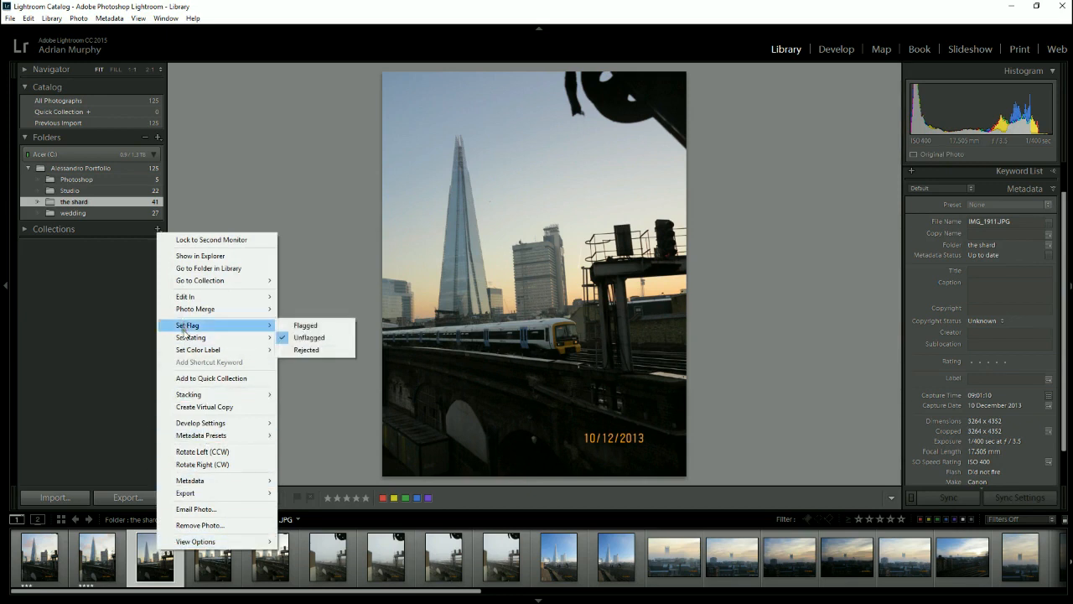
mouse_move(196, 343)
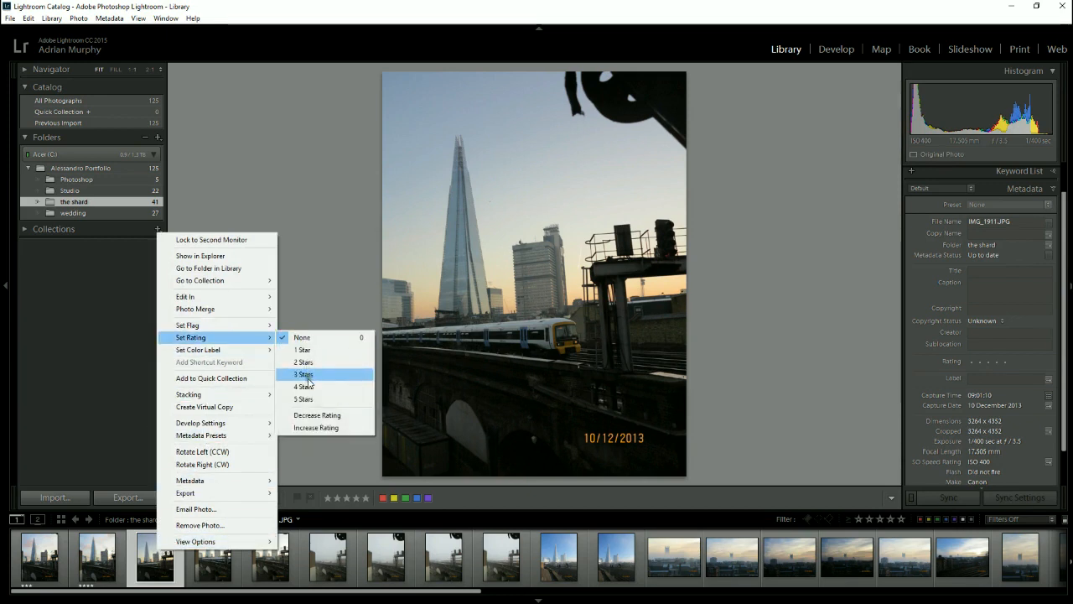
mouse_move(239, 350)
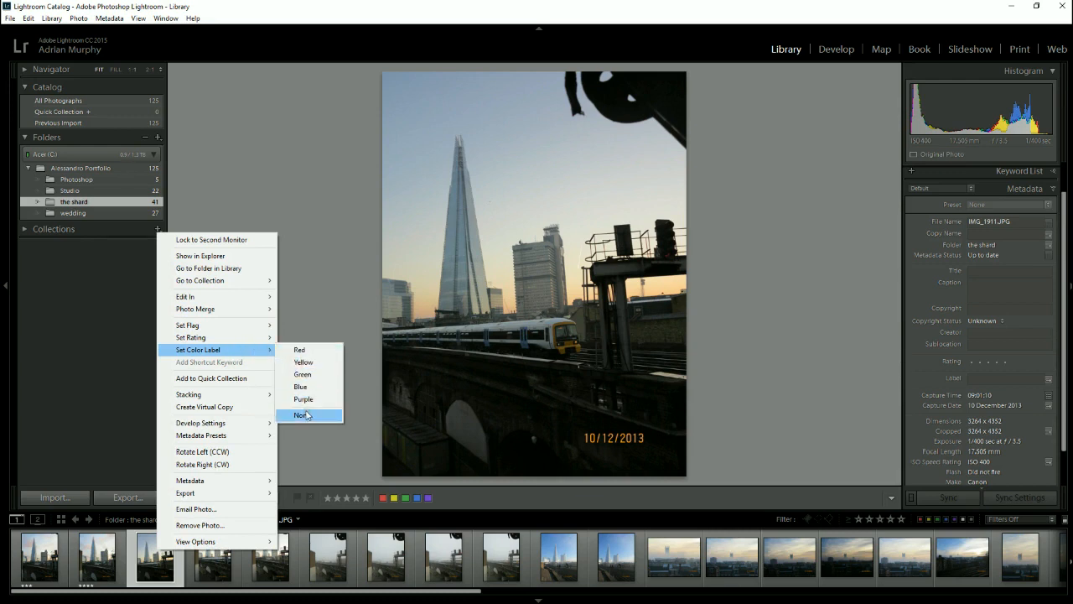
left_click(149, 553)
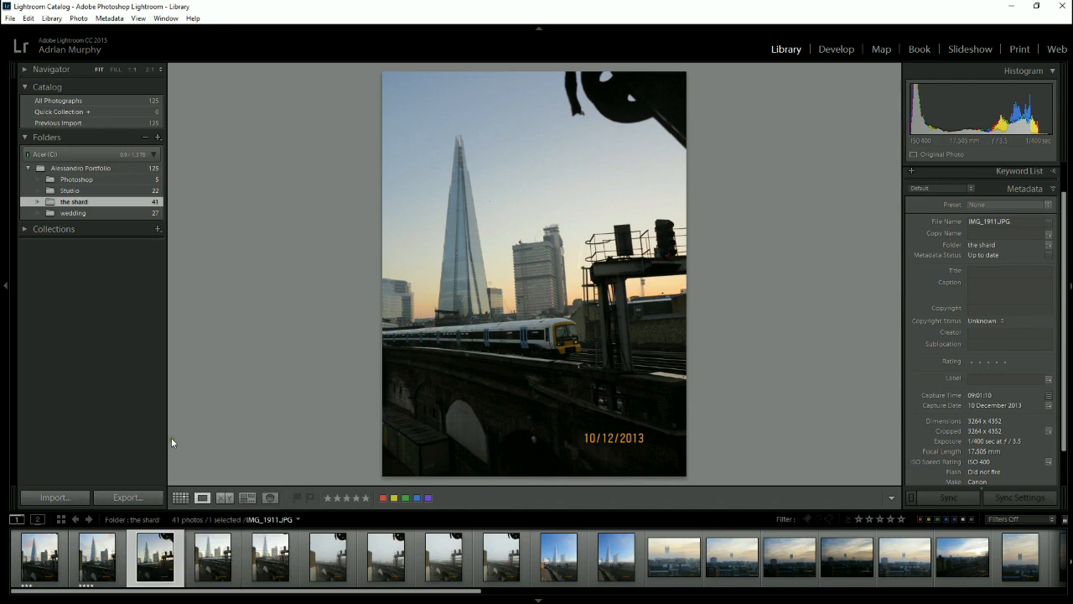
- Rate the fourth Shard photo, IMG_1912, one star and apply a red colour label to the fifth one, IMG_1913
right_click(161, 553)
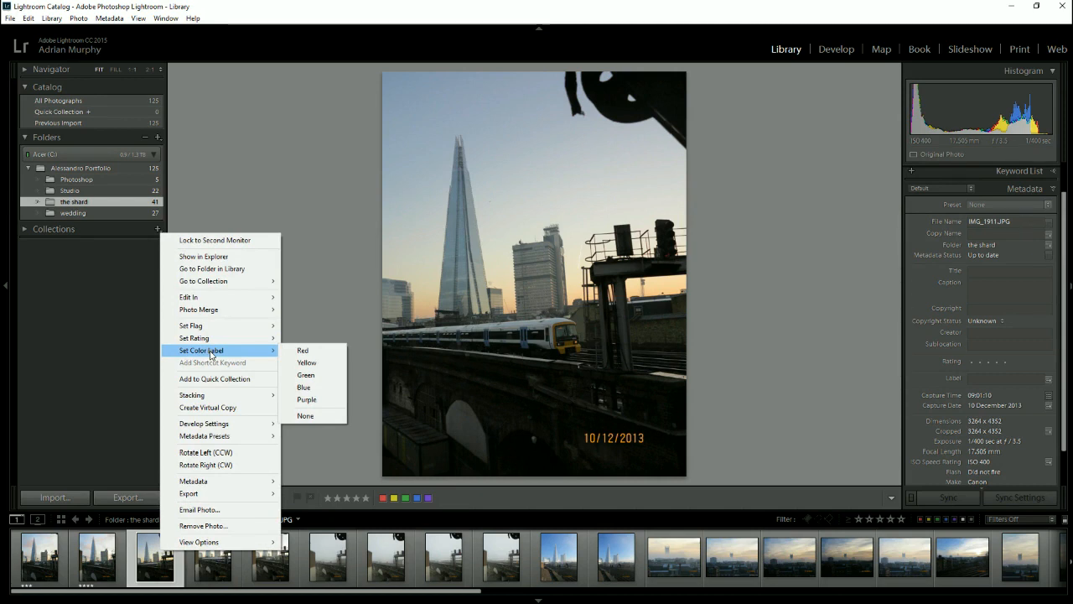
left_click(139, 425)
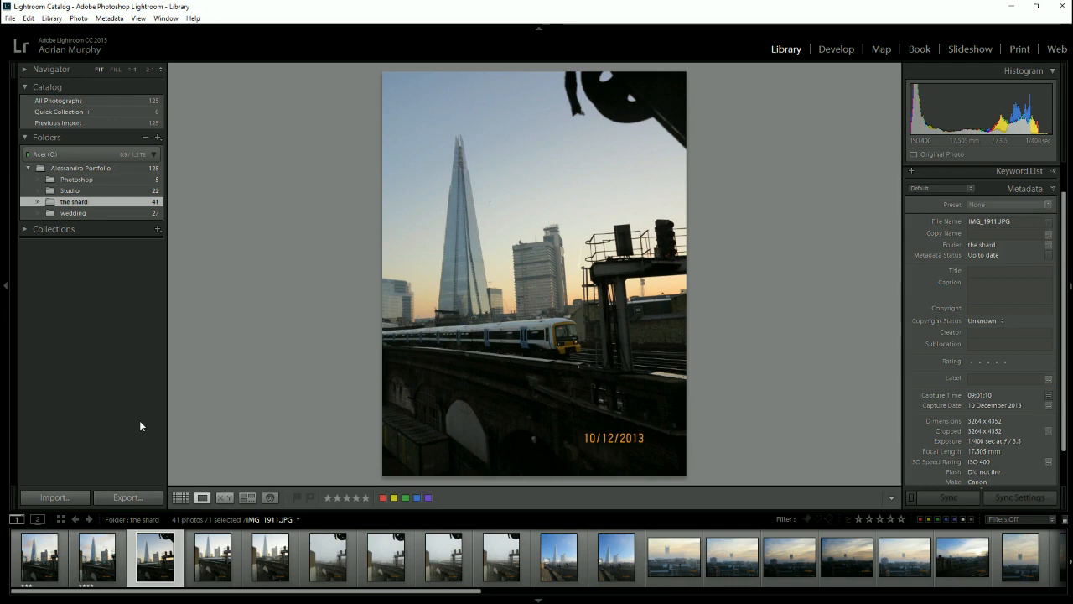
key("Right")
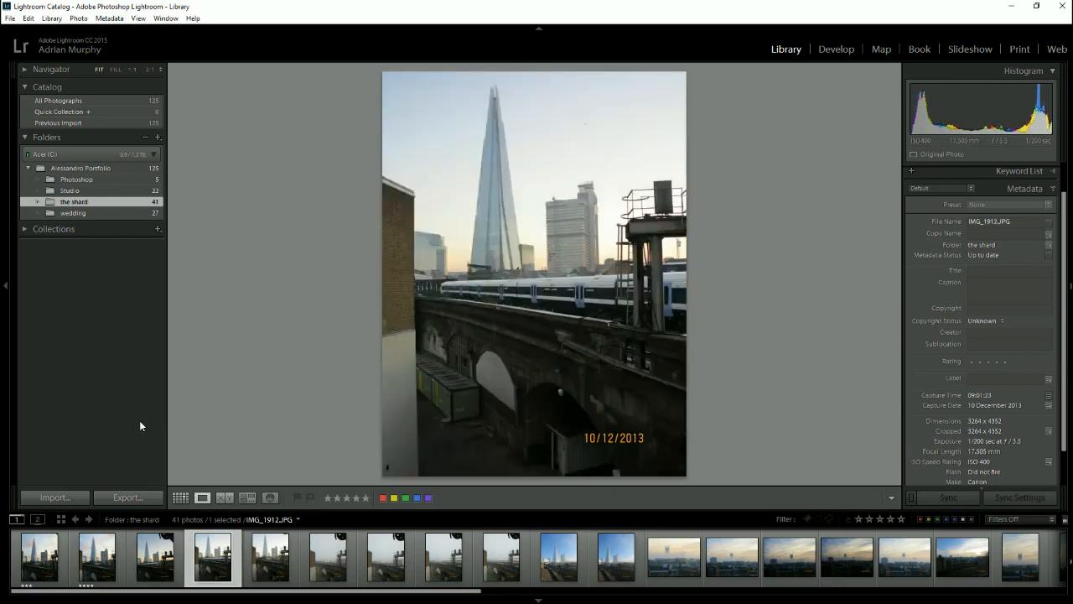
key("1")
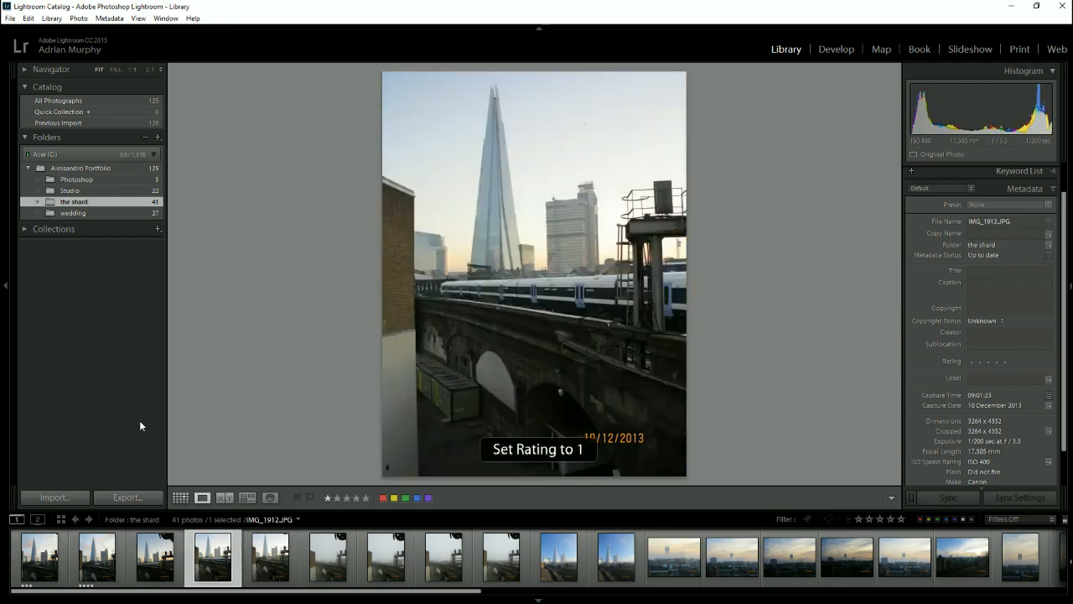
key("Right")
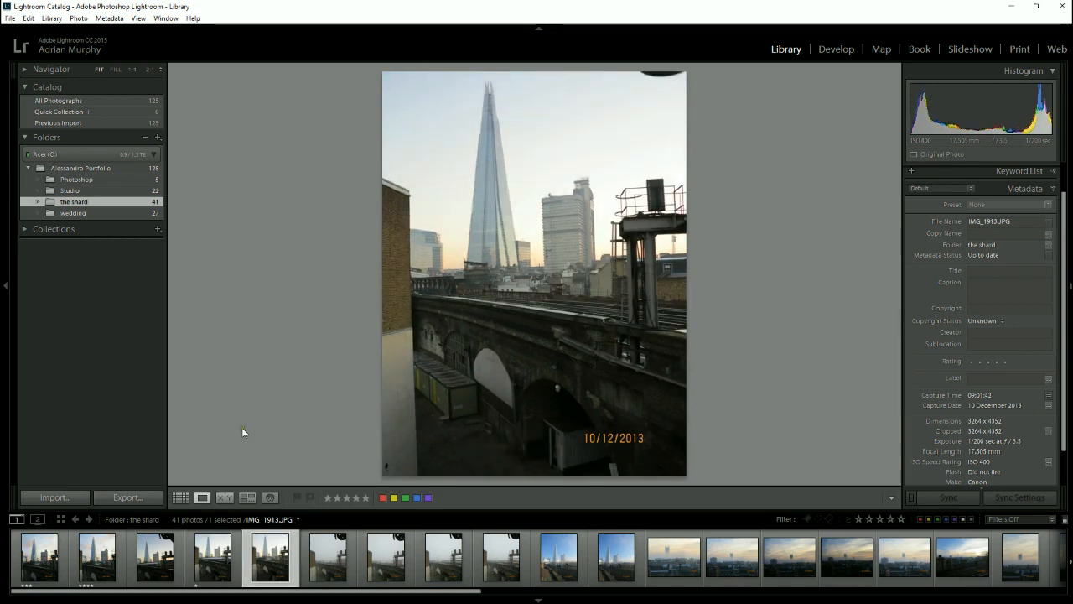
key("6")
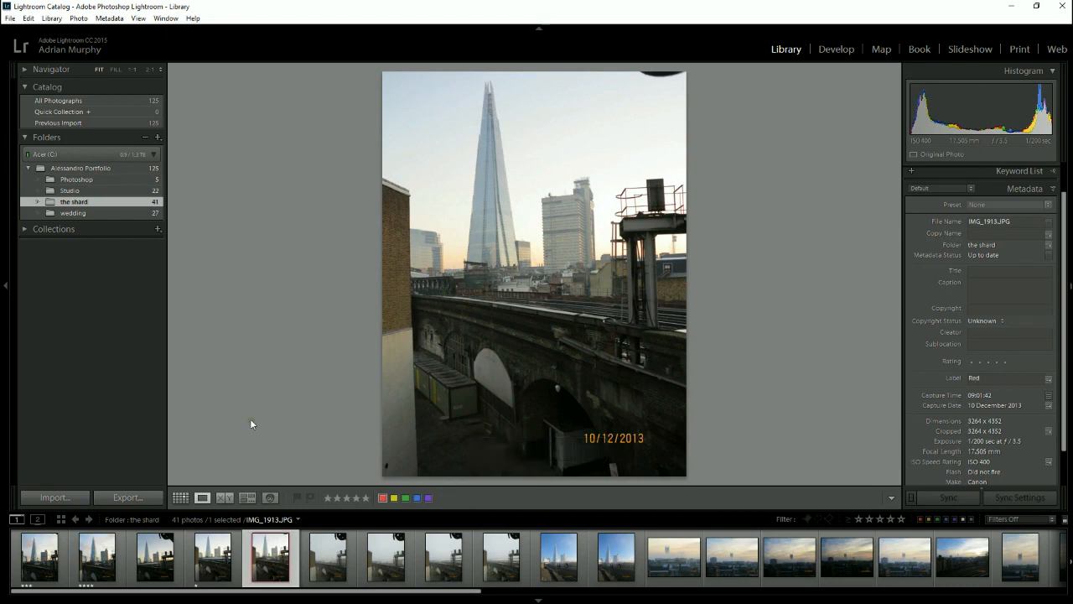
- Rate the foggy photo IMG_1914 four stars and the blue-sky Shard photo IMG_1925 three stars
key("Right")
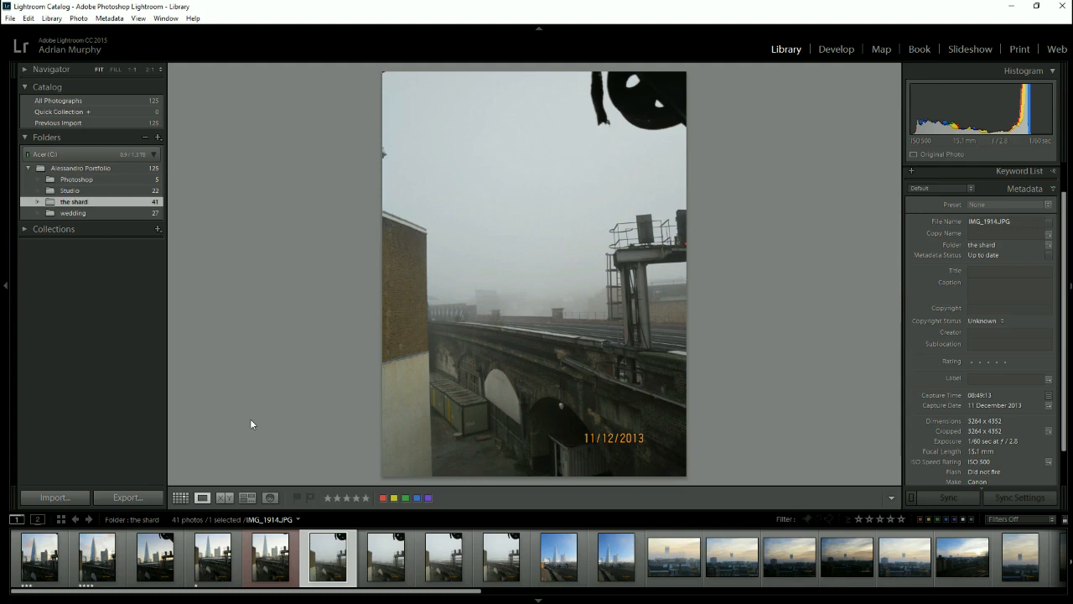
key("4")
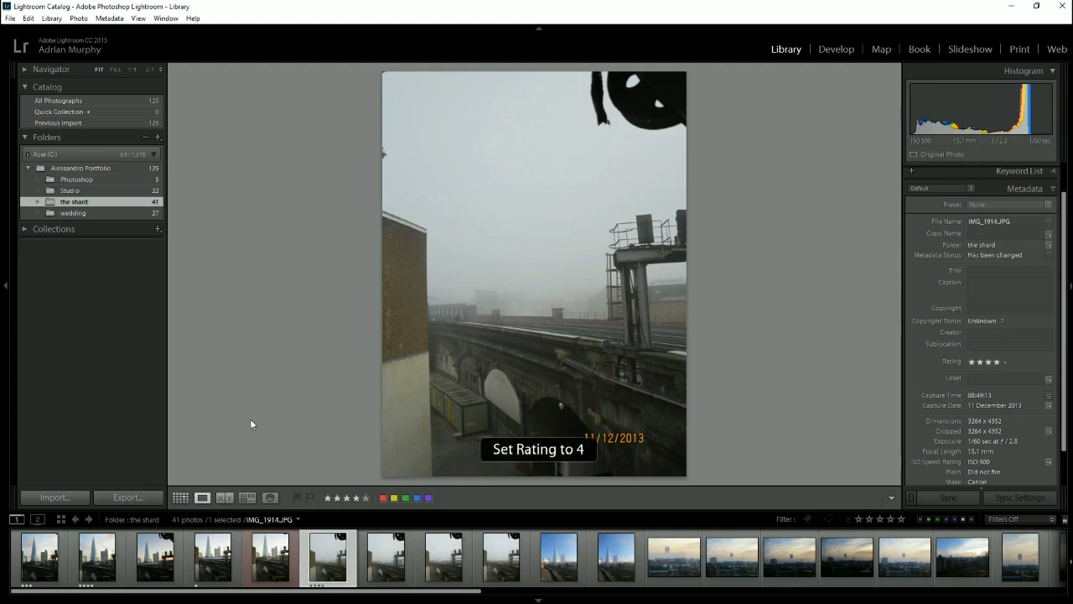
key("Right")
key("Right")
key("Right")
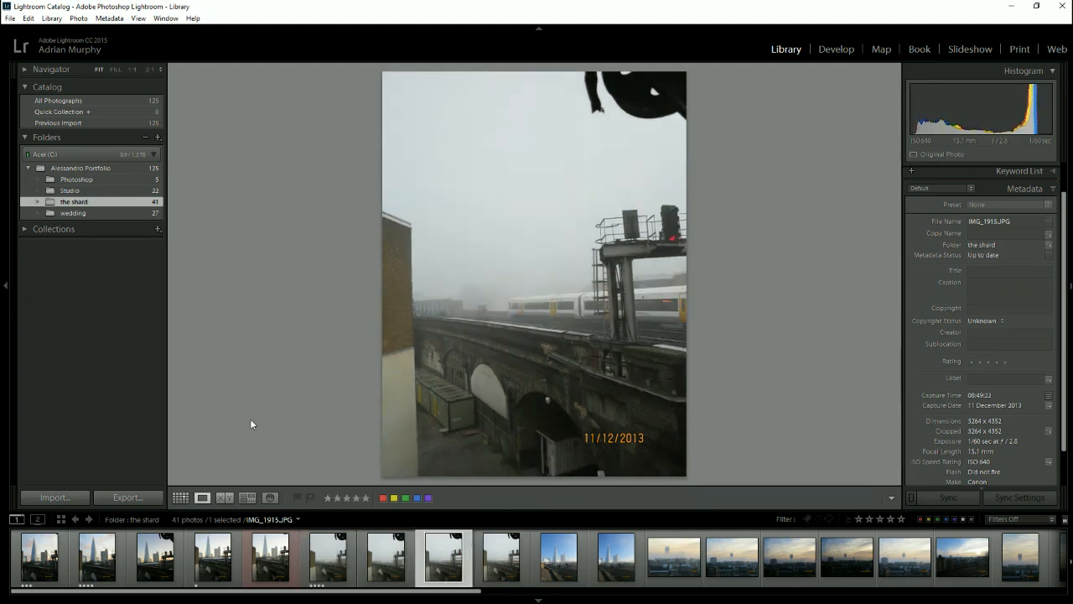
key("Right")
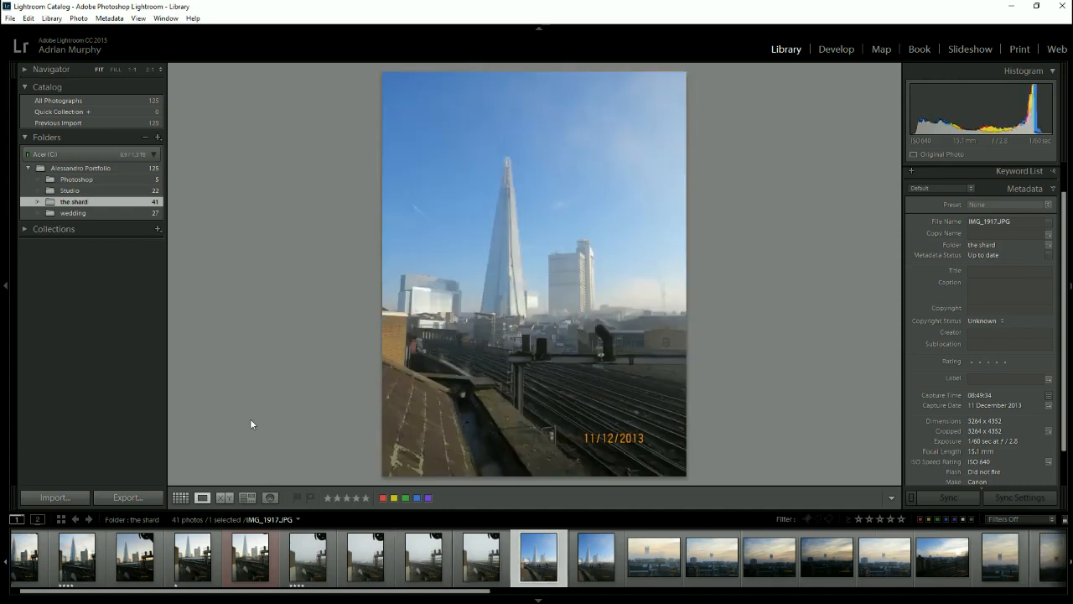
key("3")
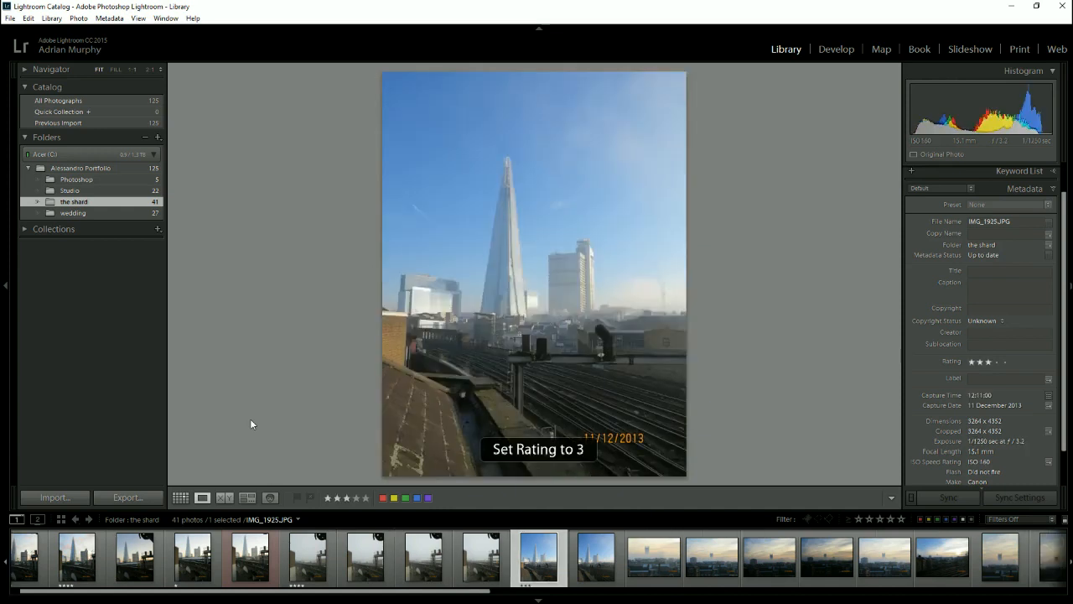
- Apply a red colour label to the misty skyline photo IMG_1930 and to the photo right after it
key("Right")
key("Right")
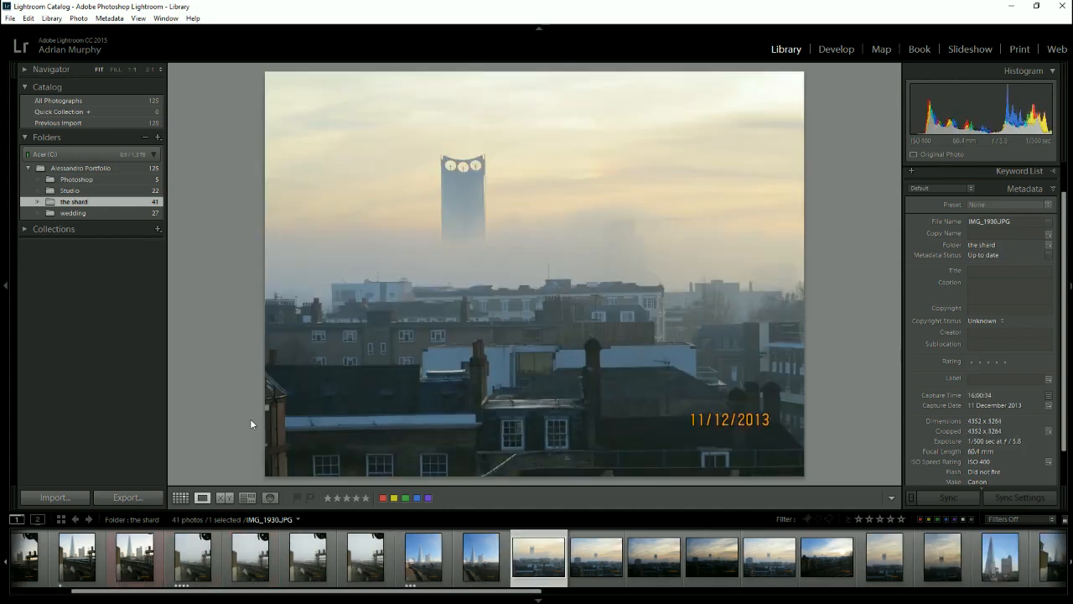
key("6")
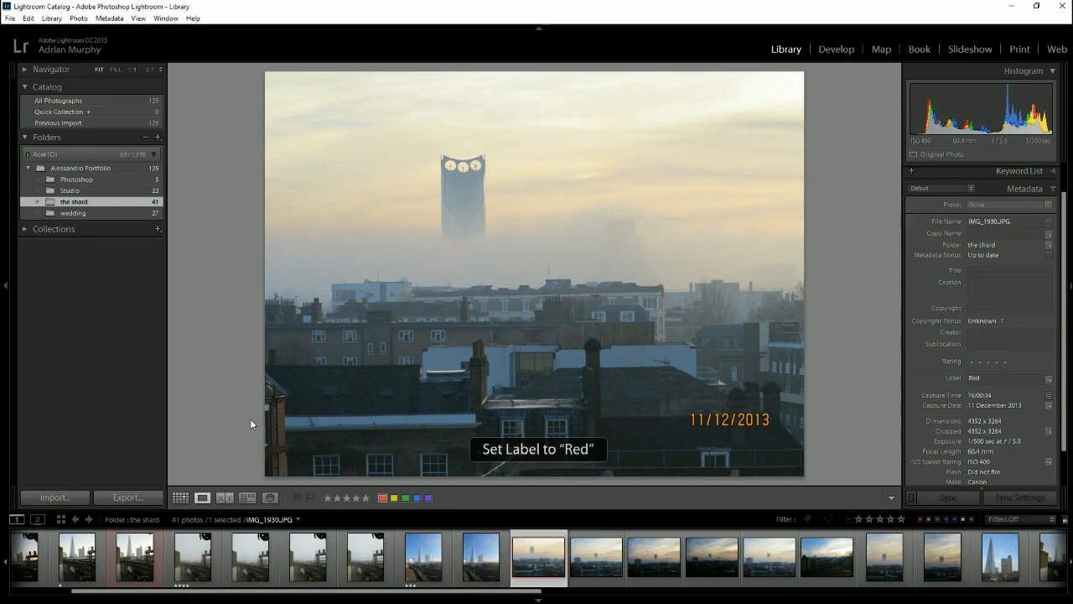
key("Right")
key("6")
- Apply a yellow colour label to IMG_1935, the skyline photo with the low sun and railway tracks
key("Right")
key("Right")
key("Right")
key("Right")
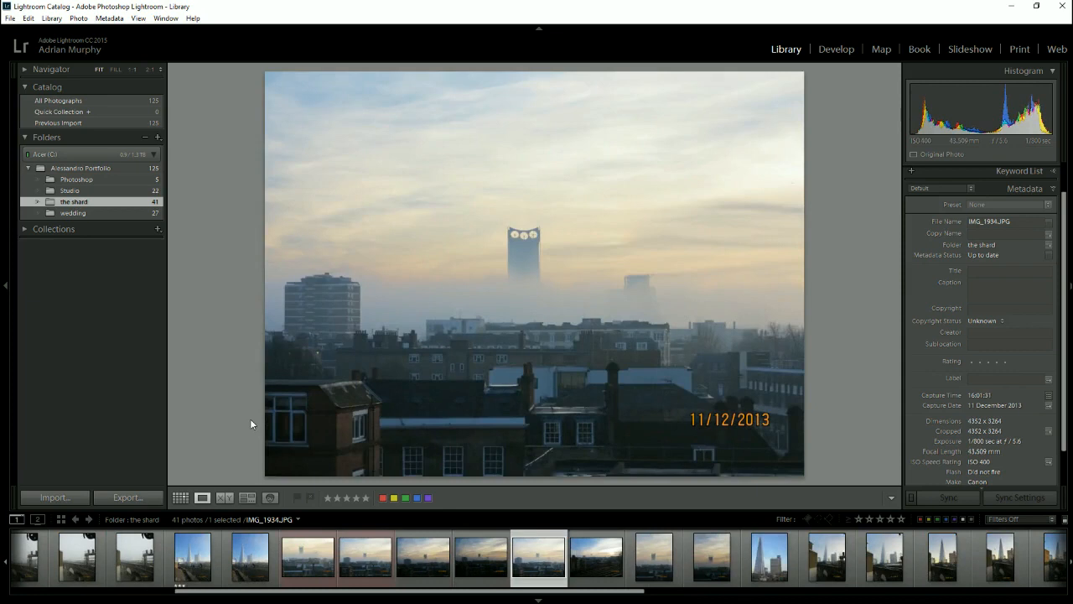
key("7")
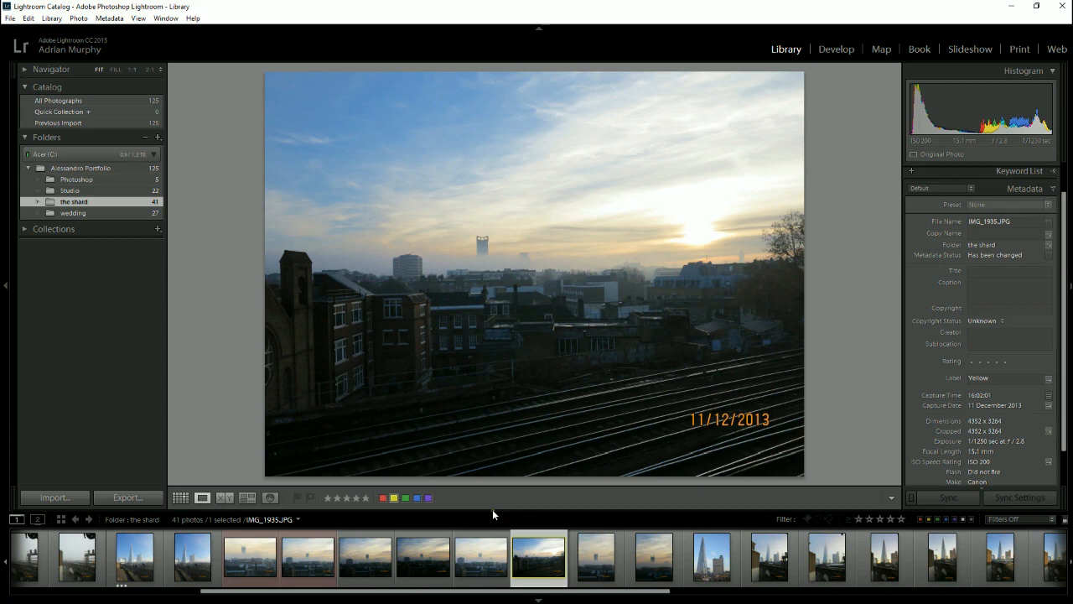
- Enlarge the filmstrip thumbnails, and hide and show the toolbar below the photo
left_click_drag(496, 509, 505, 460)
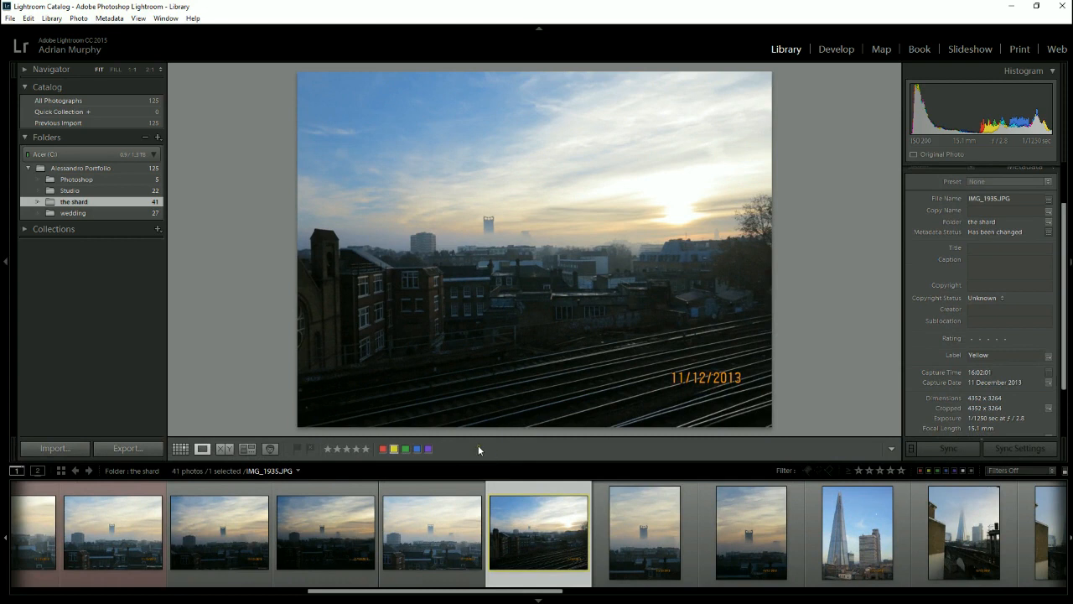
key("t")
key("t")
- Switch to Grid view and look through the thumbnails of the Shard folder
left_click(180, 448)
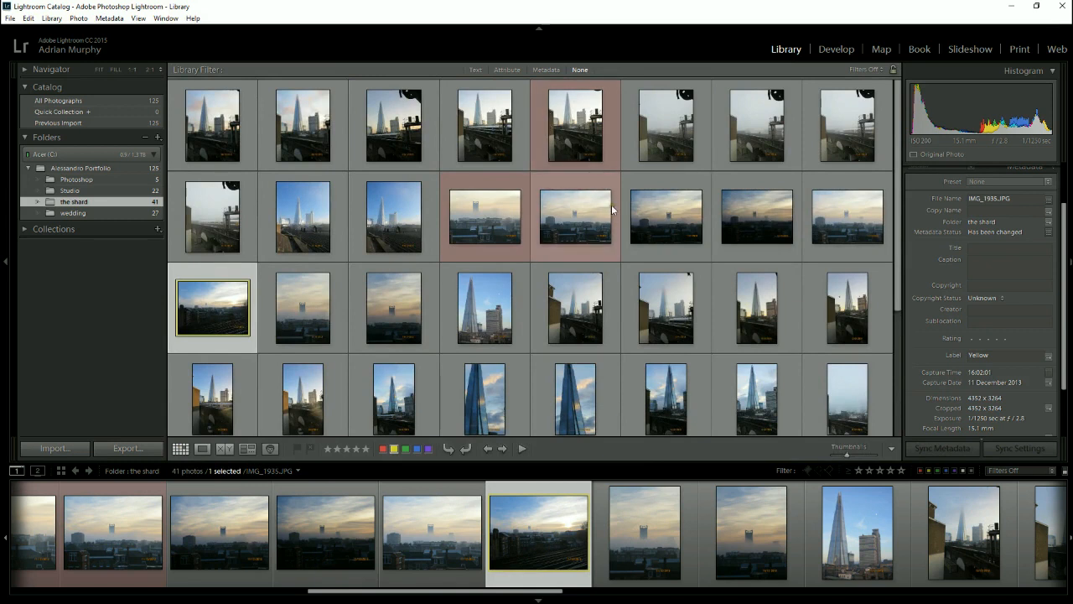
scroll(615, 219, "down", 2)
scroll(615, 219, "down", 2)
scroll(615, 219, "up", 4)
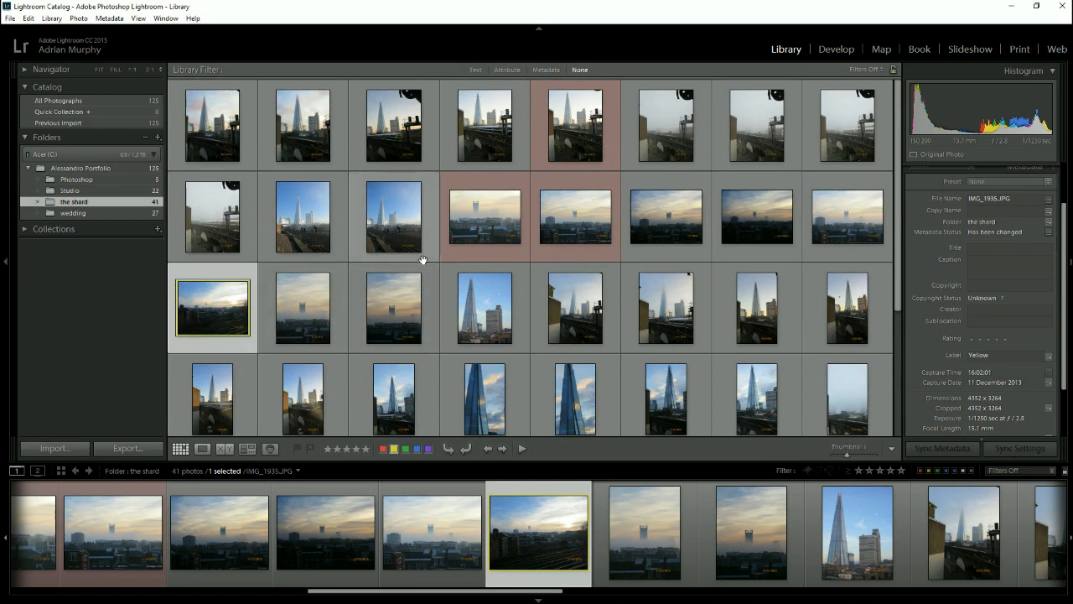
- Enlarge the grid thumbnails and label IMG_1941 green after trying a blue colour label on it
left_click(486, 288)
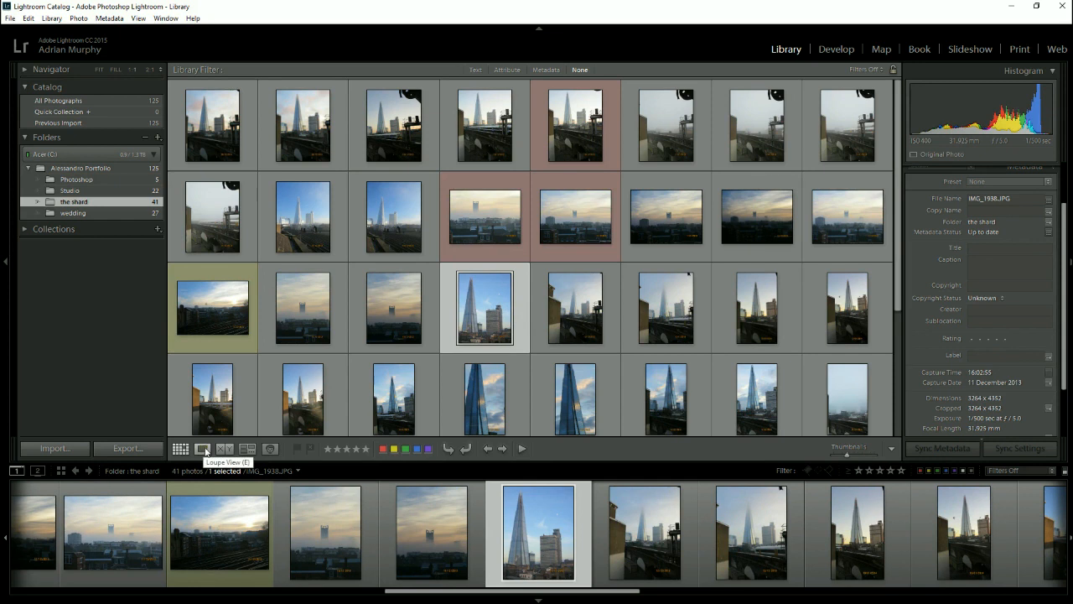
left_click(567, 319)
left_click_drag(846, 453, 854, 453)
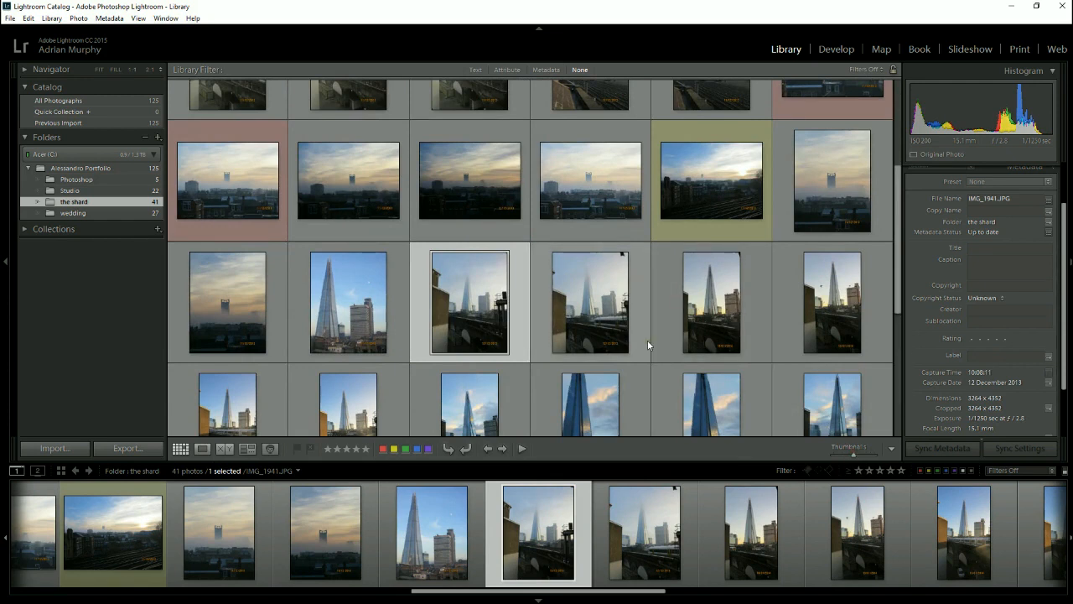
key("9")
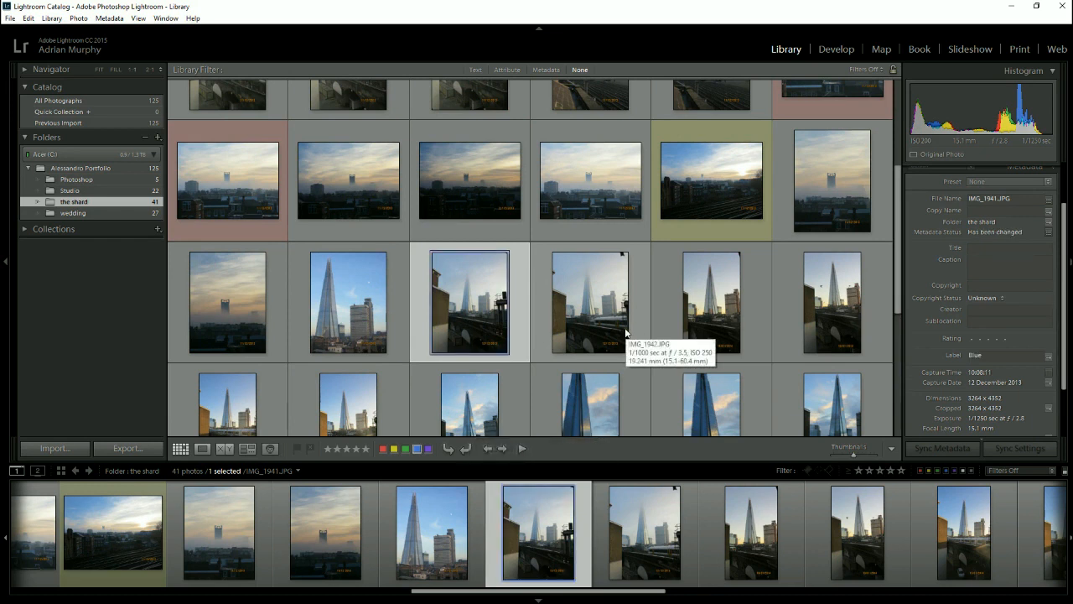
key("9")
key("8")
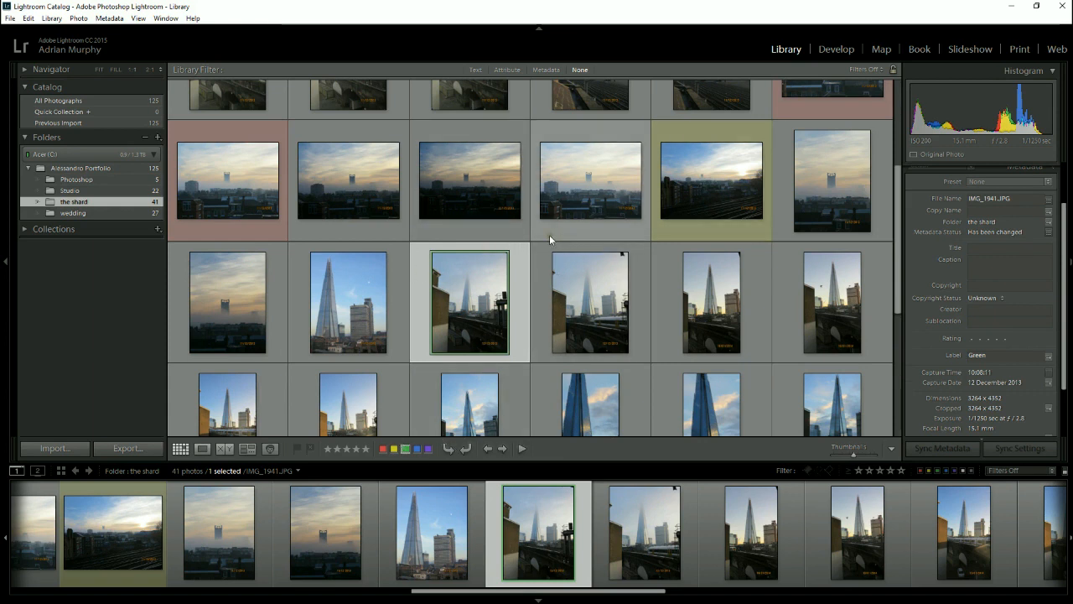
- Select the red-labelled photo IMG_1913 and switch the grid cell style to one showing star ratings and label swatches
scroll(546, 305, "up", 3)
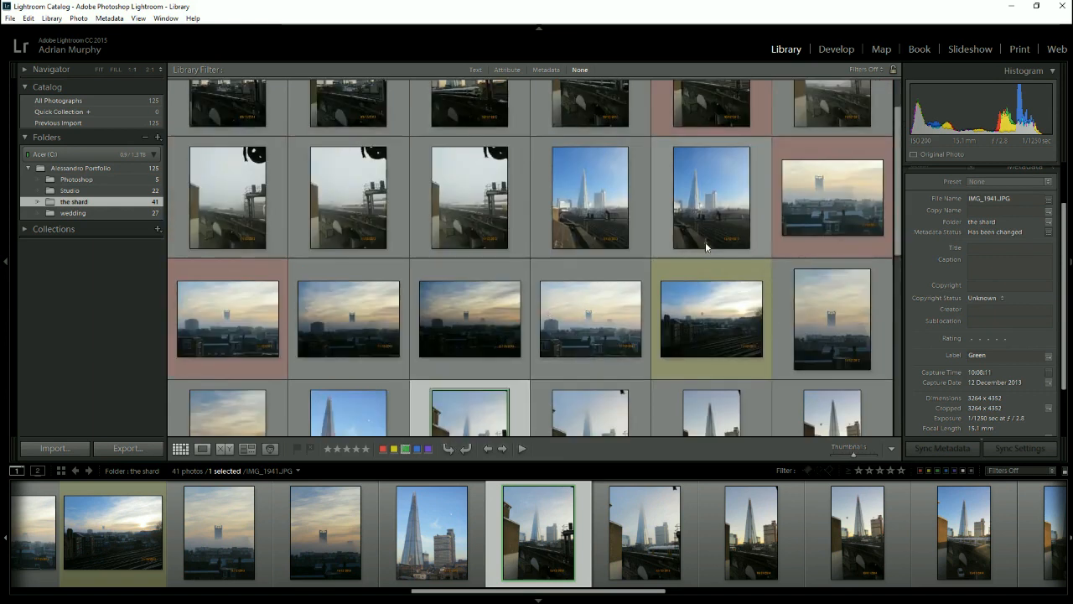
scroll(728, 193, "up", 1)
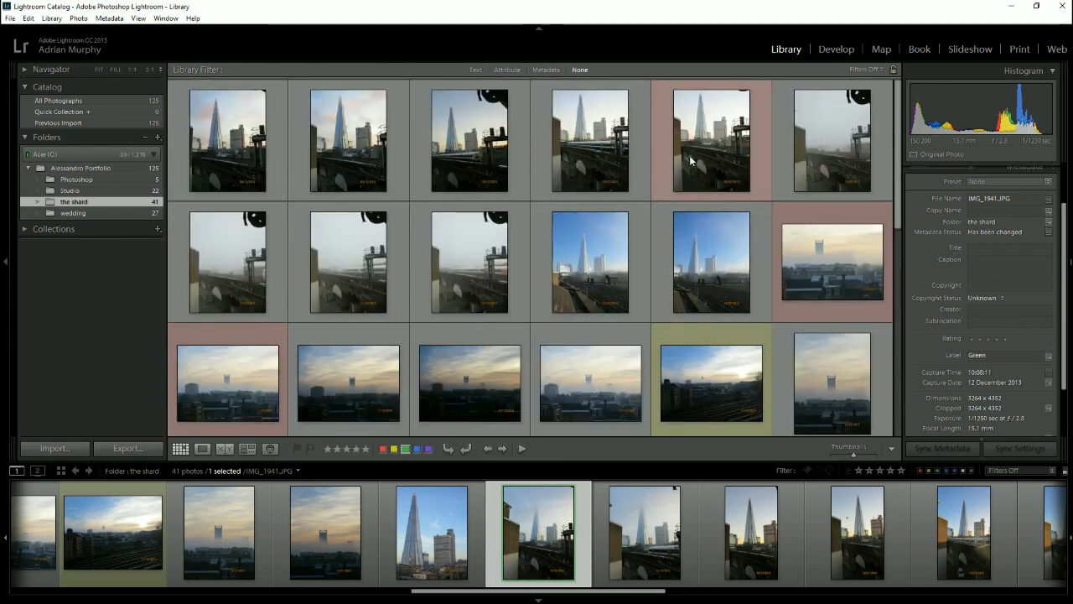
left_click(721, 170)
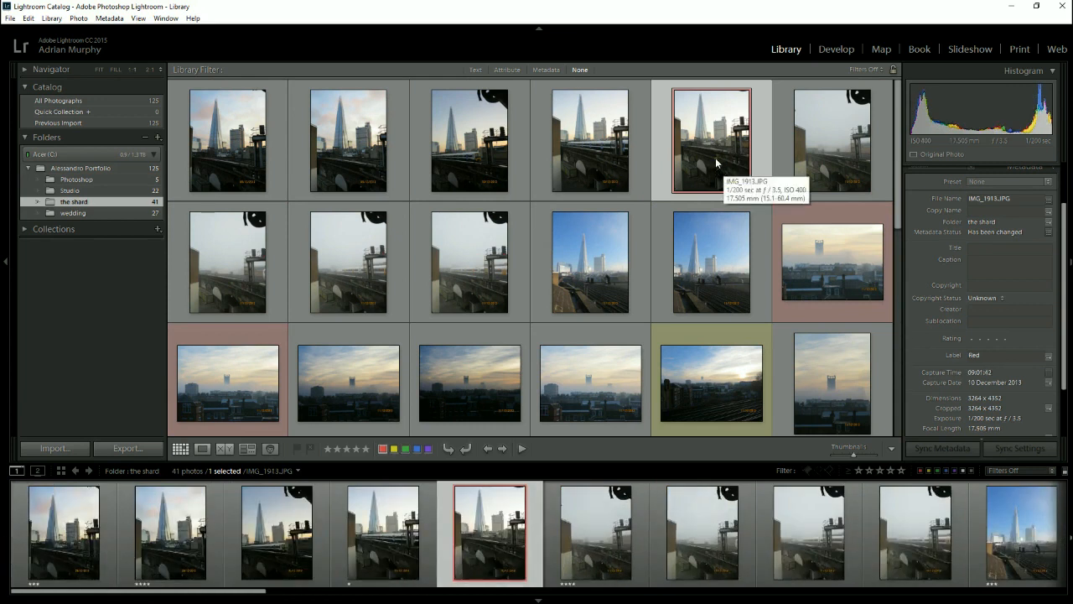
key("j")
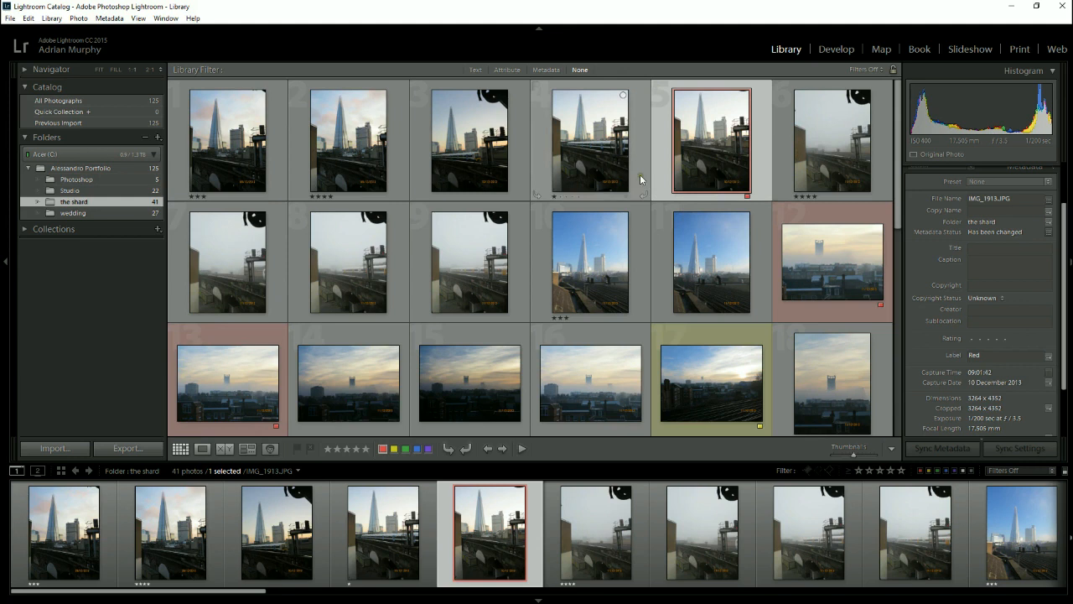
- Rate IMG_1913 three stars and the red-labelled skyline photo IMG_1930 four stars
key("3")
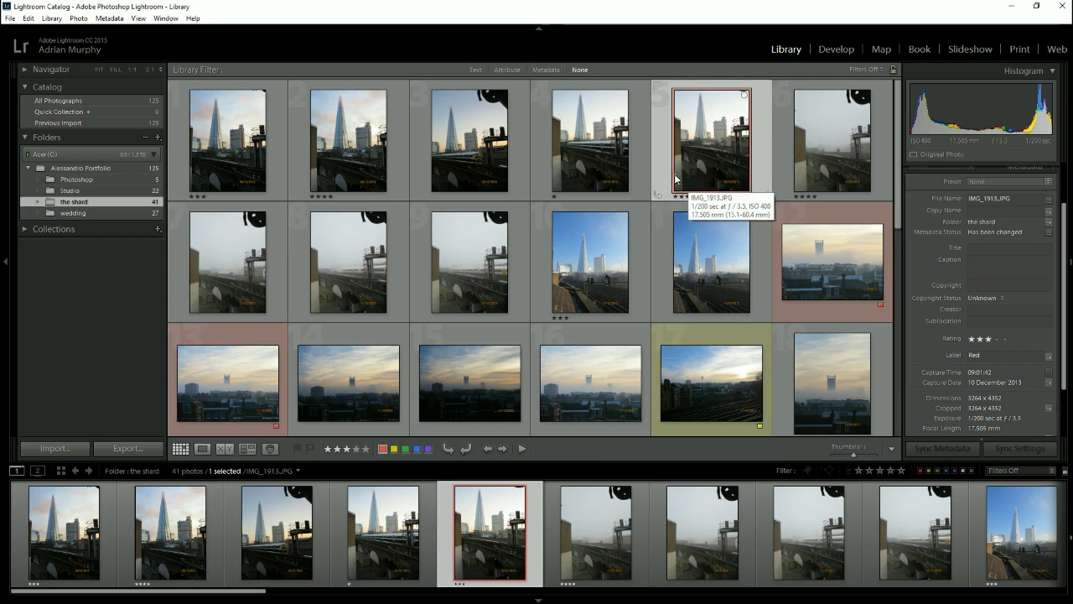
left_click(806, 252)
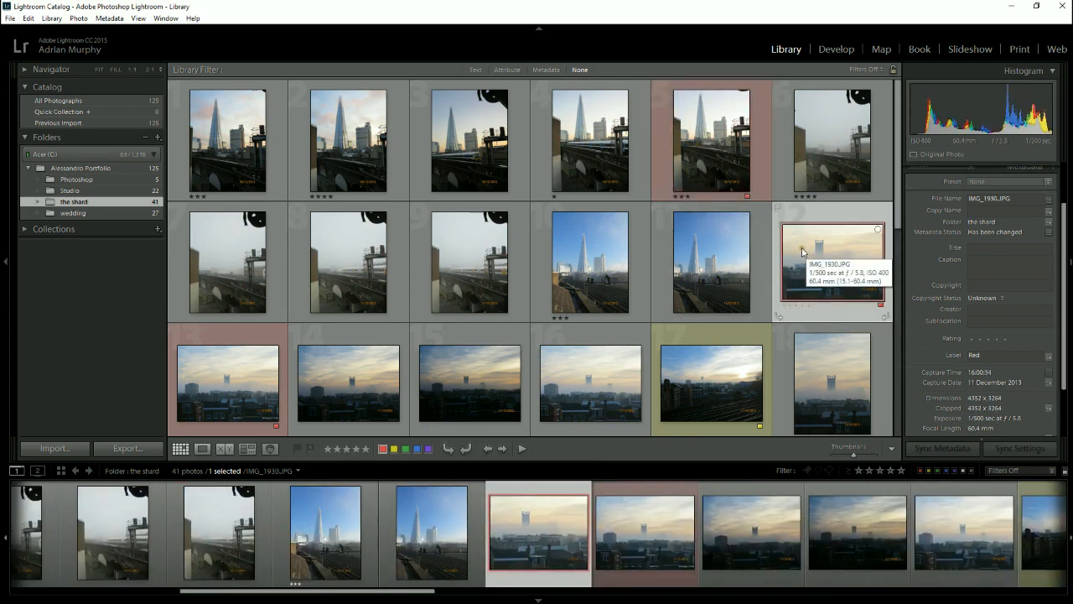
key("4")
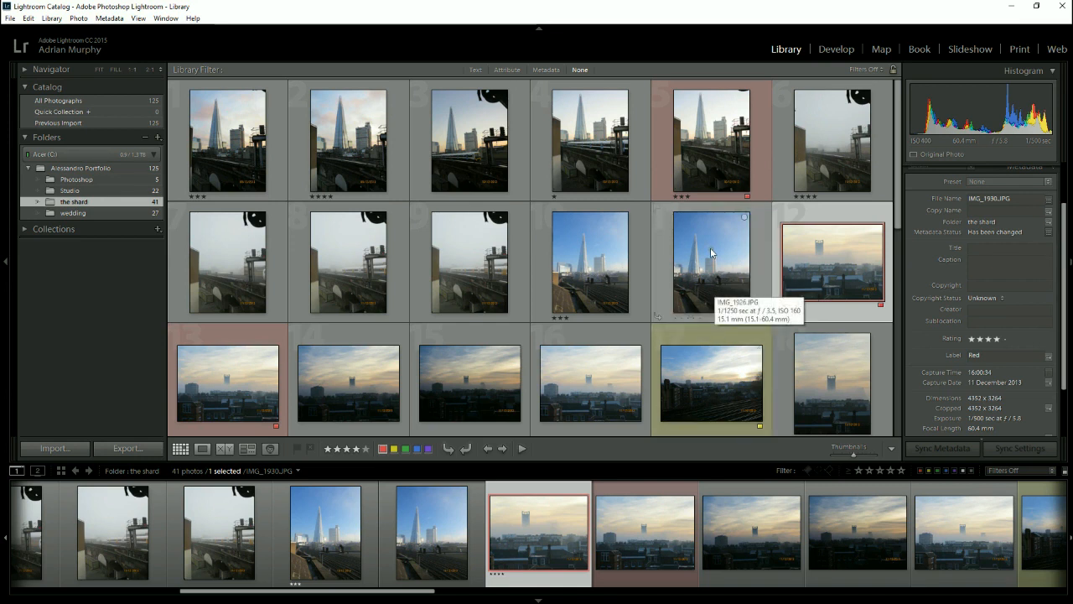
- Toggle the library filters on and off, going from Loupe view back to Grid view with smaller thumbnails
left_click(202, 449)
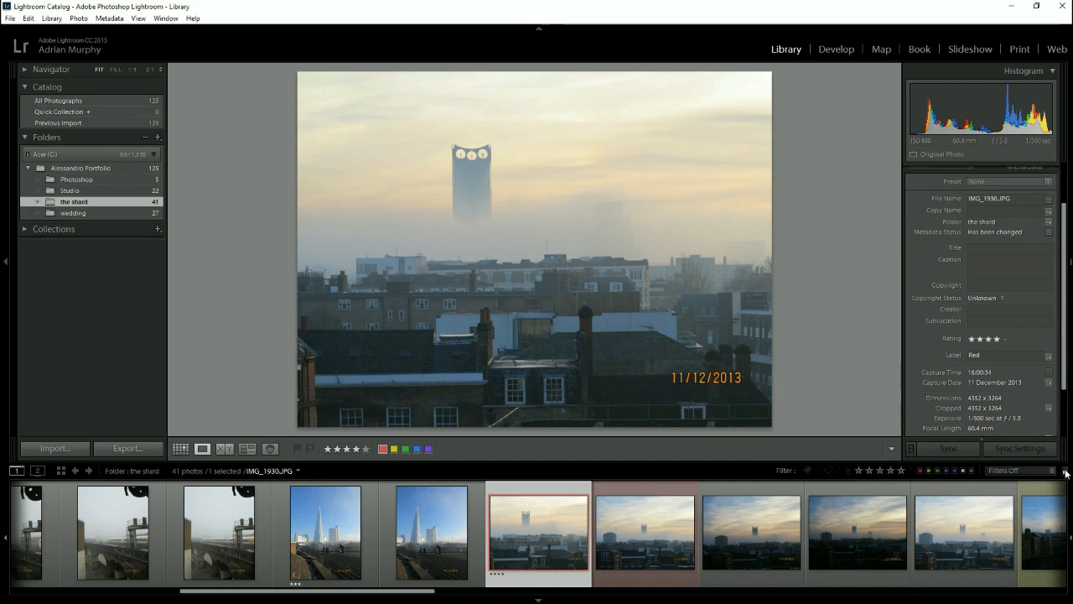
key("ctrl+l")
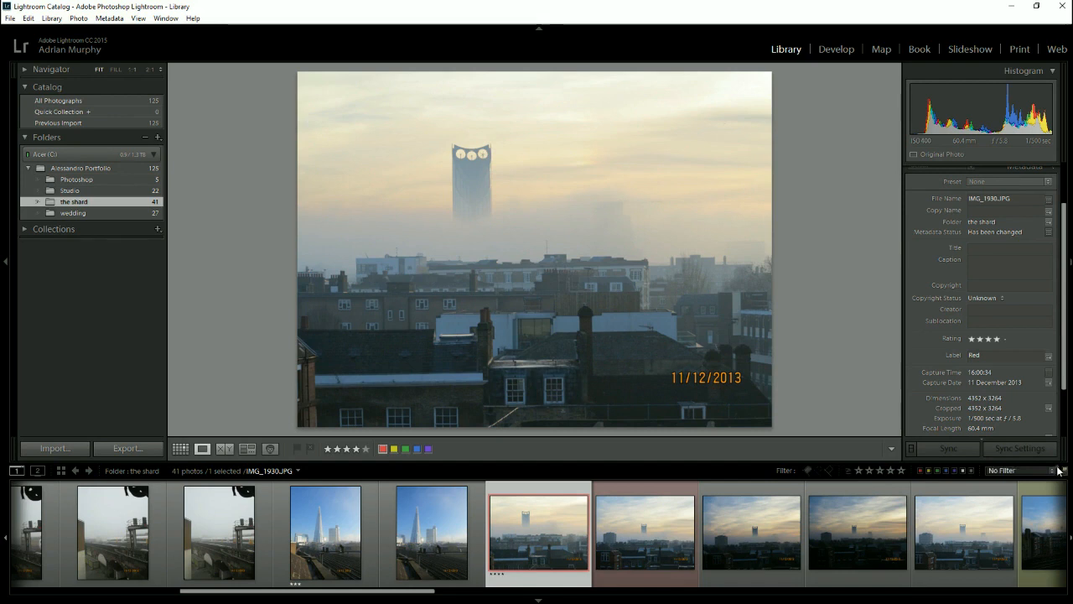
left_click(182, 449)
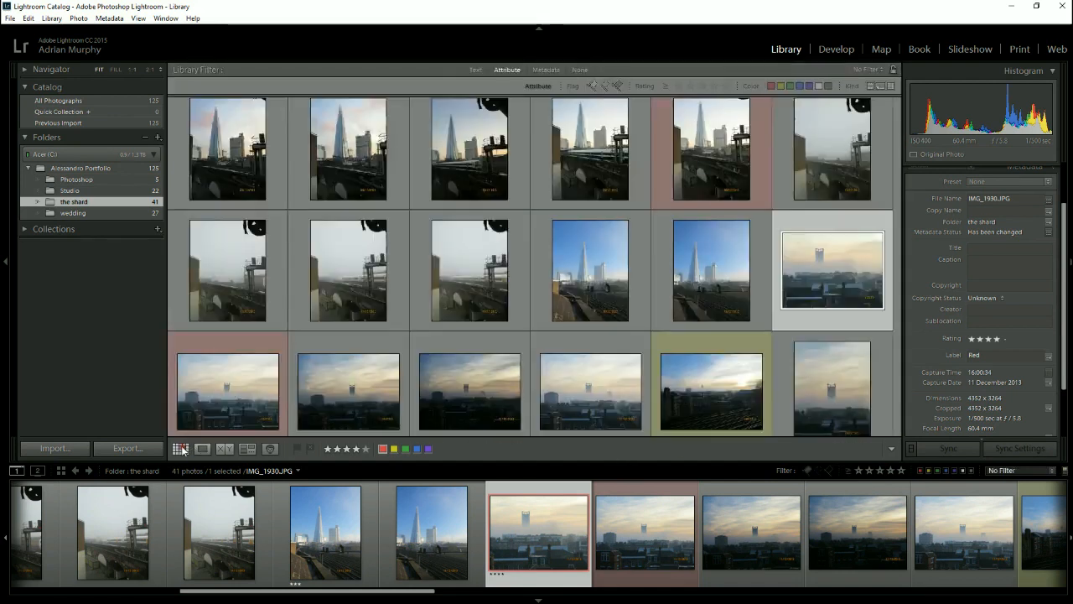
left_click_drag(849, 448, 835, 451)
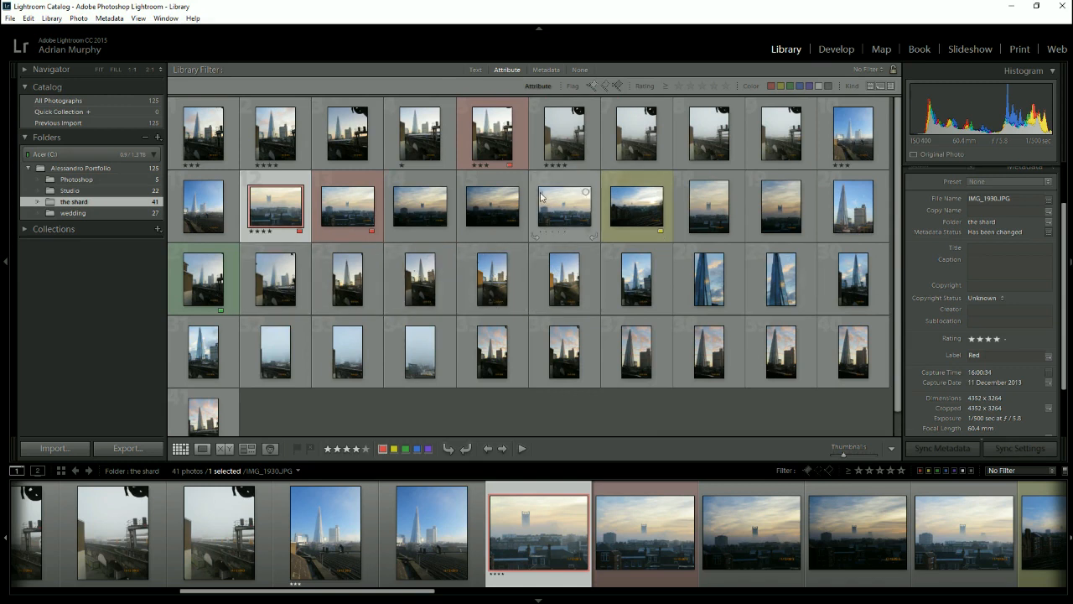
left_click(1063, 471)
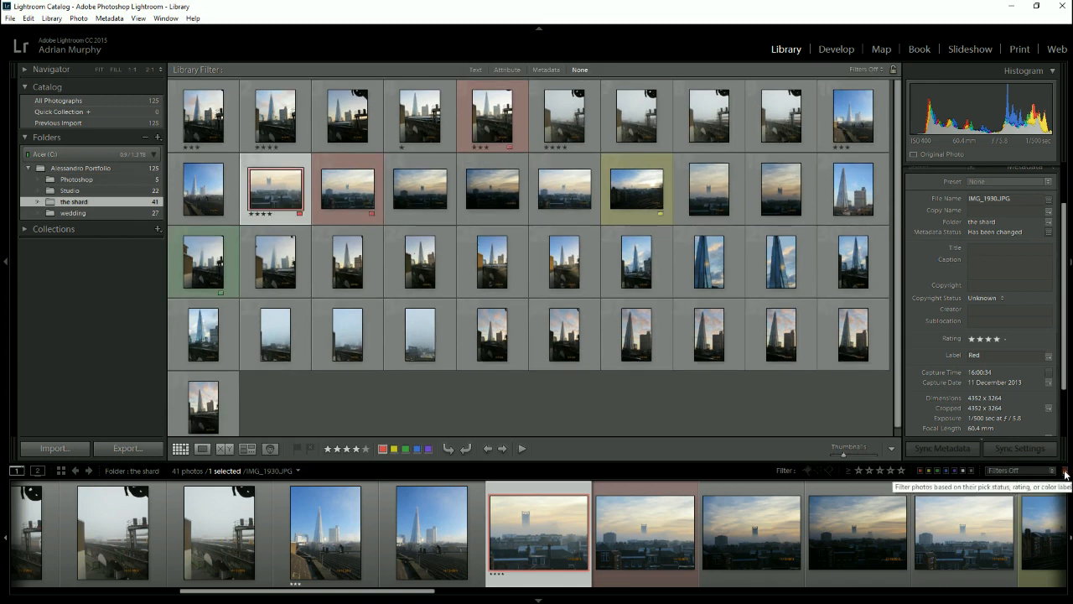
- Turn on the library filters and filter the folder by red label, by red and yellow, and by yellow only
left_click(1064, 471)
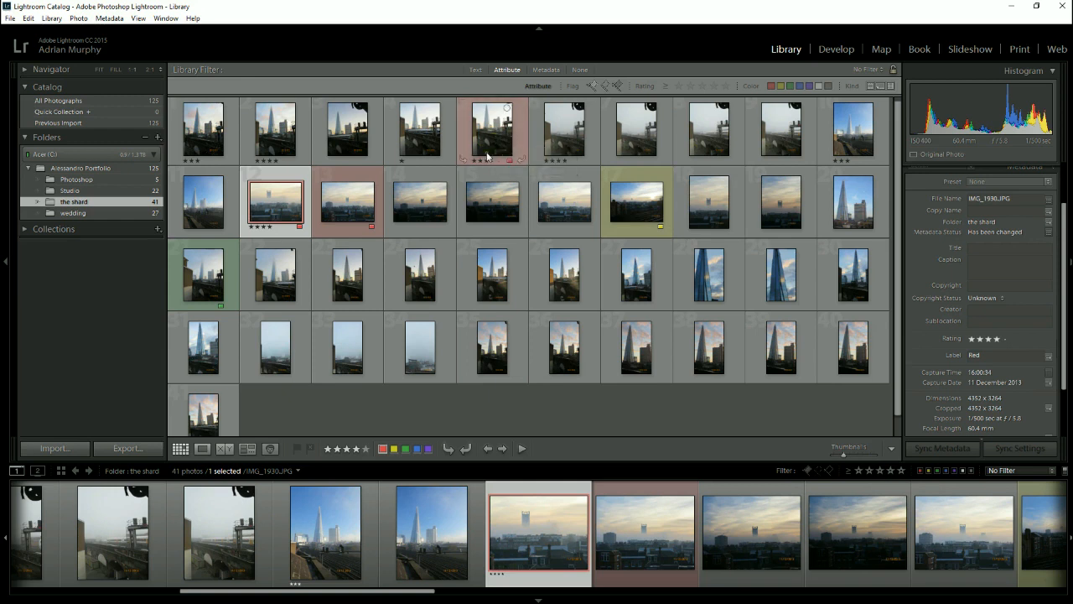
mouse_move(498, 142)
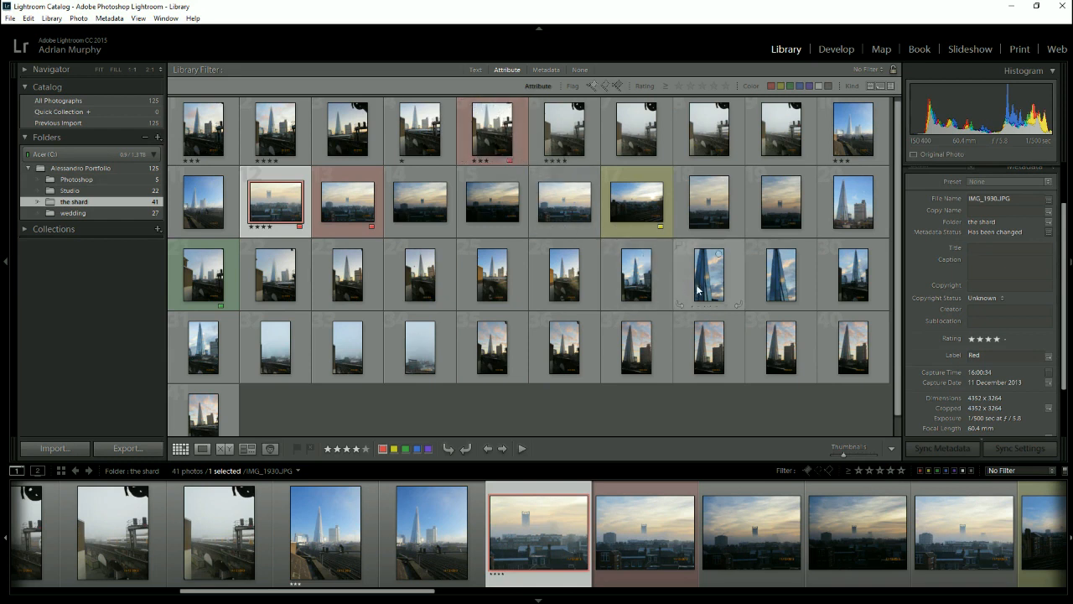
left_click(919, 471)
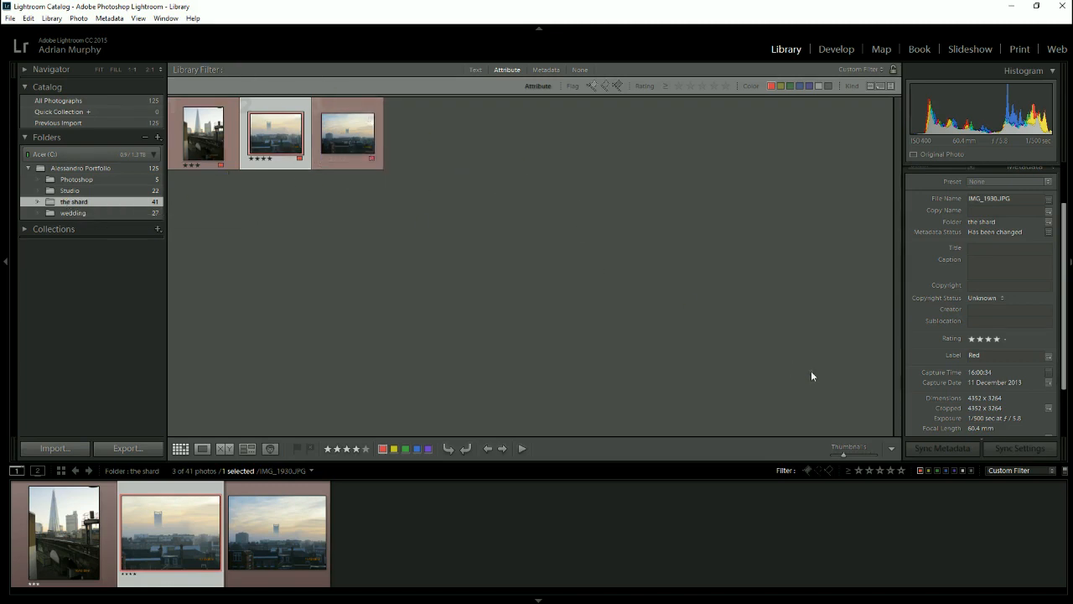
left_click(927, 471)
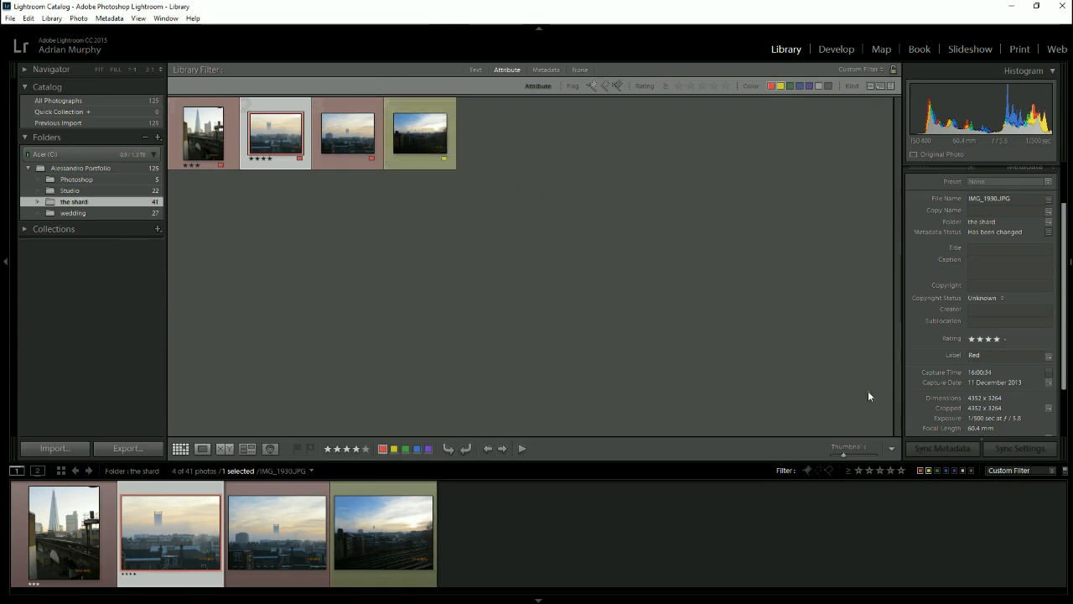
left_click(920, 471)
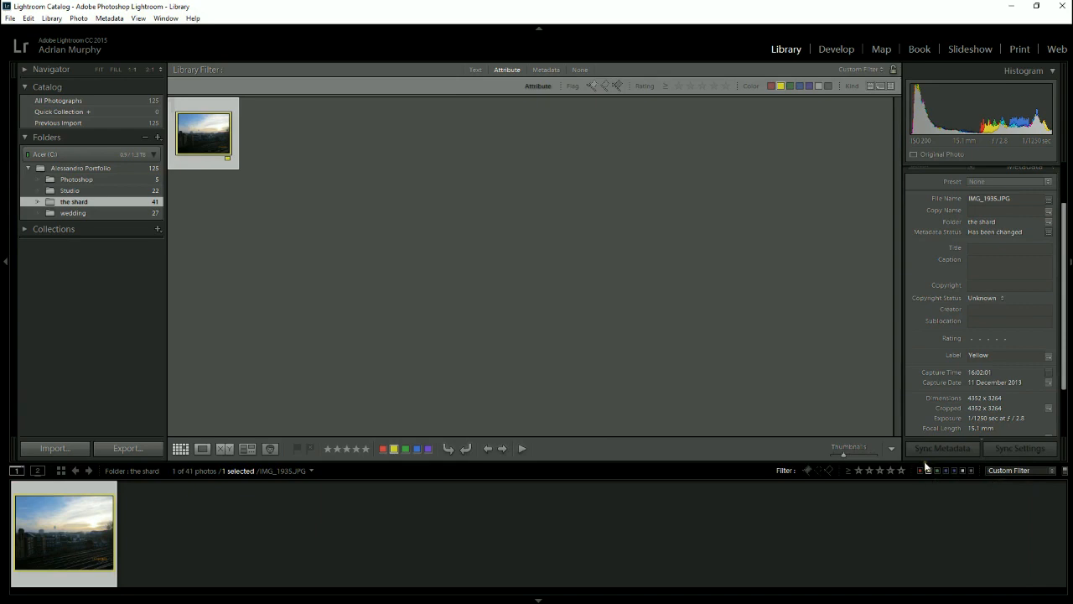
- Toggle the yellow-label filter off and on, and replace it with a filter for red-labelled photos
left_click(1063, 471)
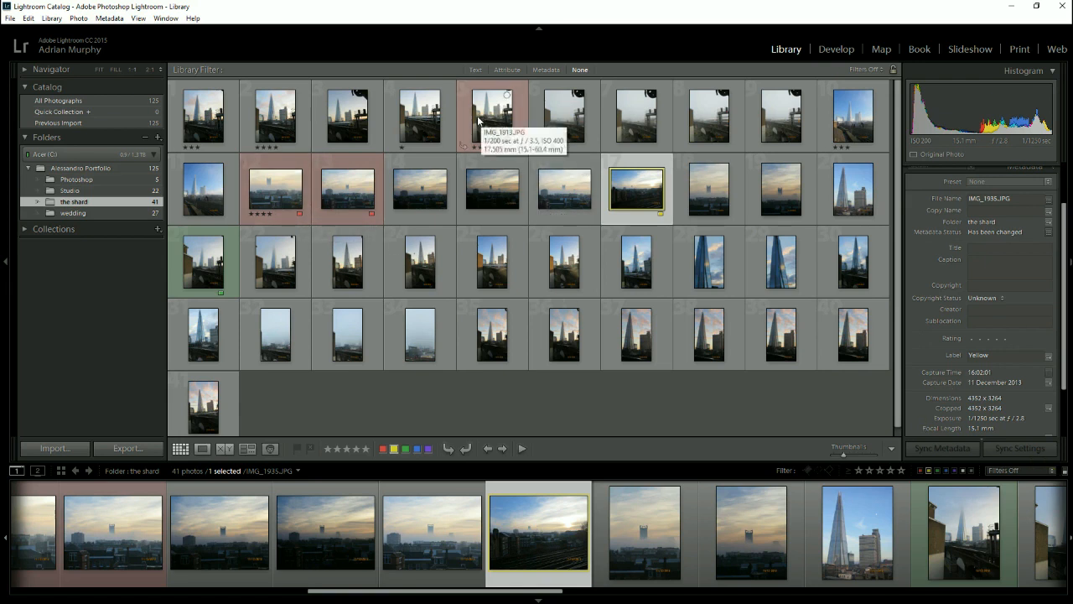
left_click(1063, 472)
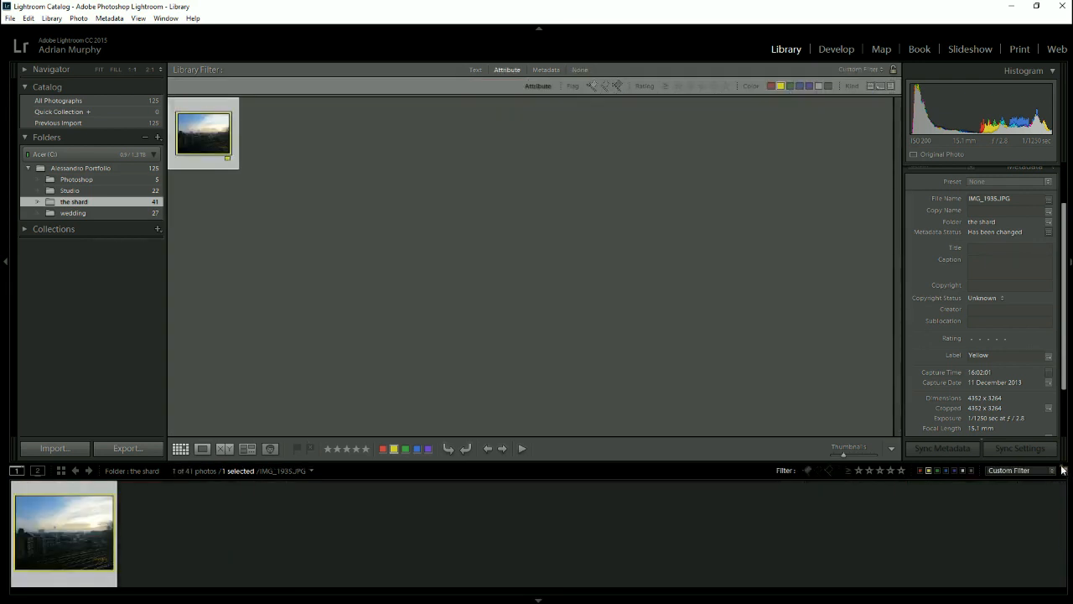
left_click(928, 471)
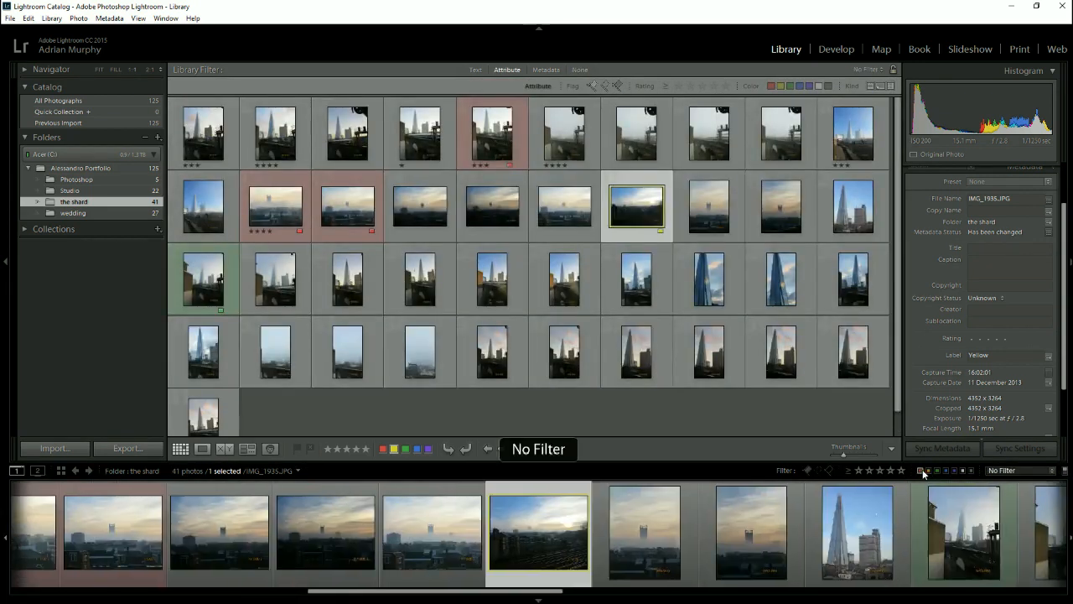
left_click(920, 471)
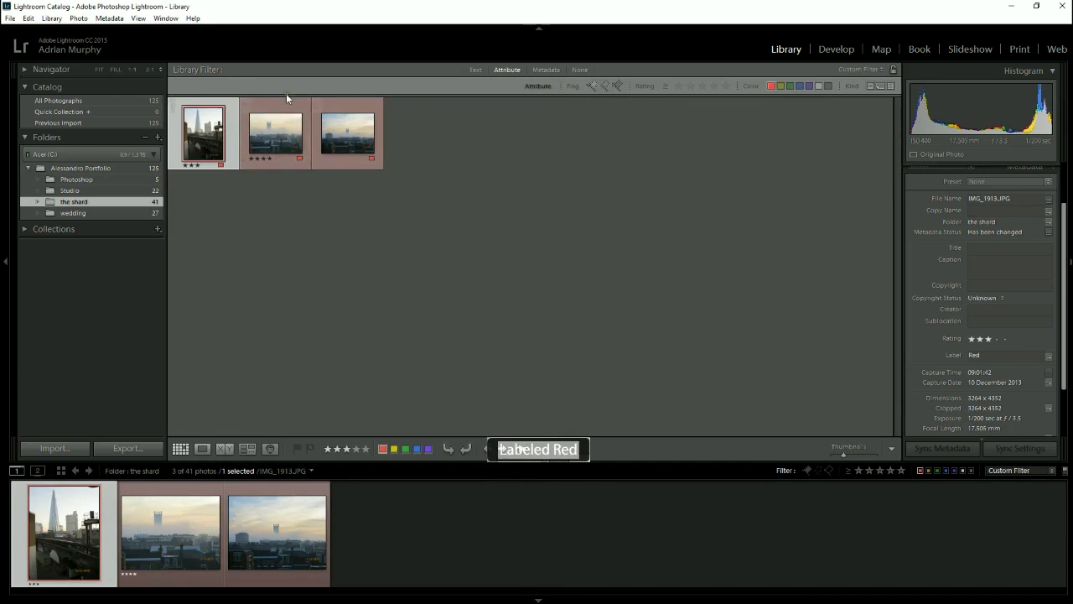
- Filter the red-labelled photos by three stars or more, three or fewer, and exactly three, and turn the filters off
left_click(877, 471)
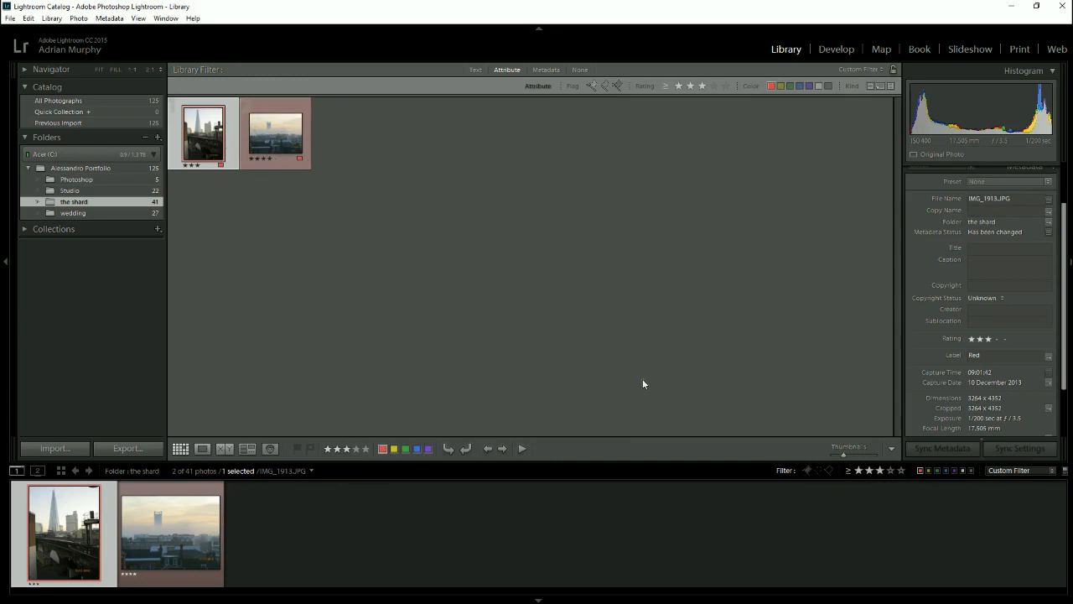
left_click(848, 472)
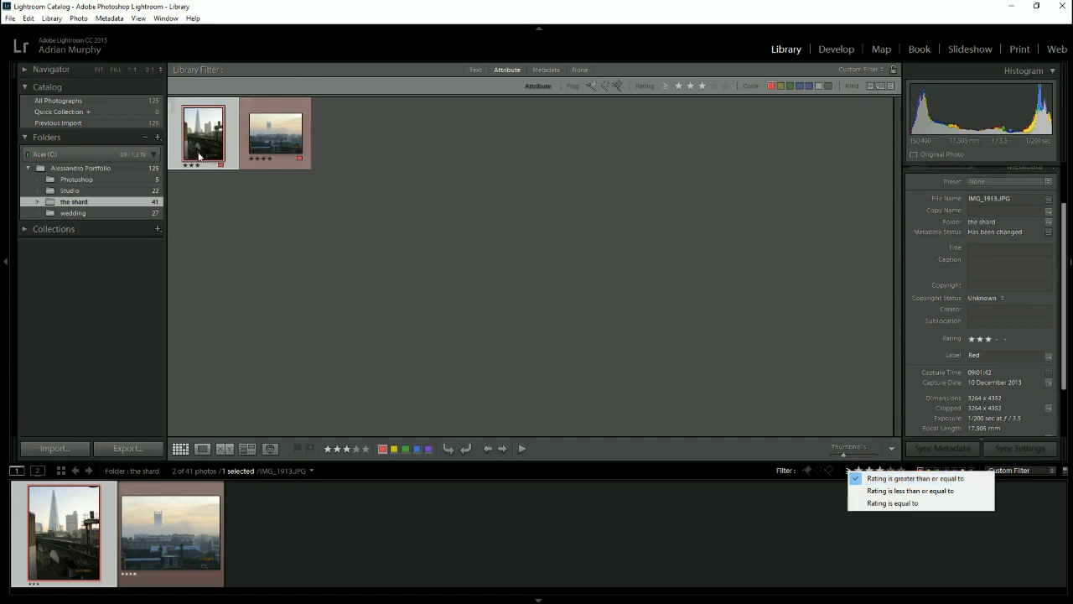
left_click(889, 491)
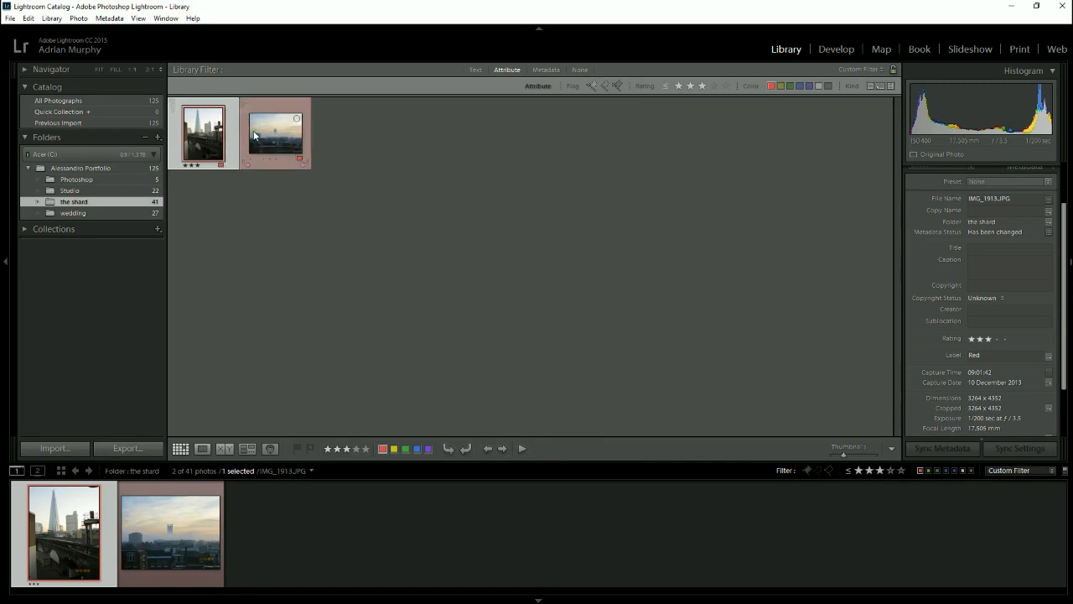
left_click(844, 472)
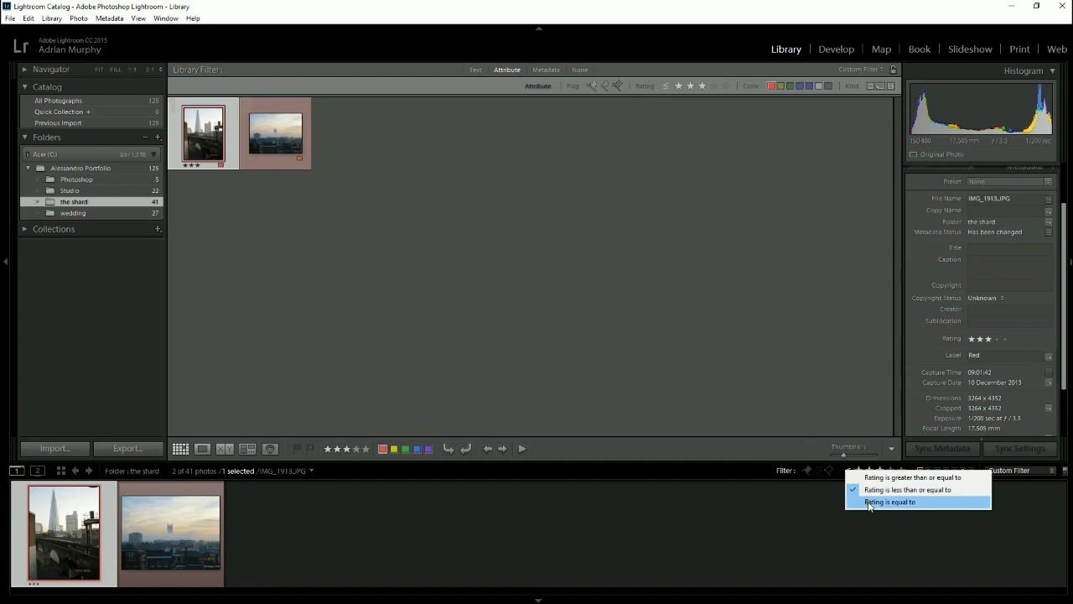
left_click(868, 503)
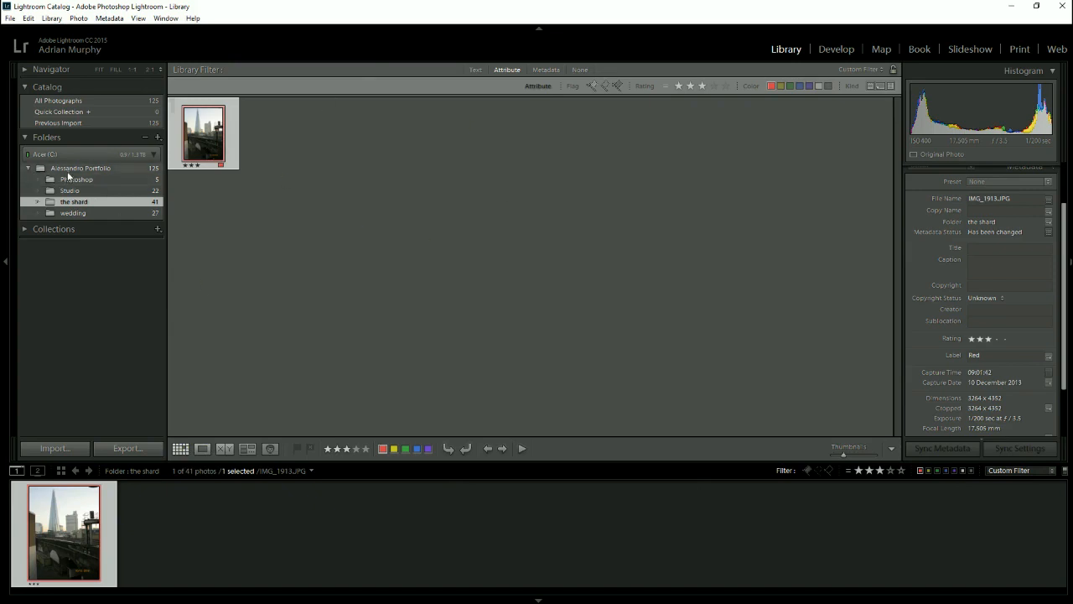
left_click(1065, 470)
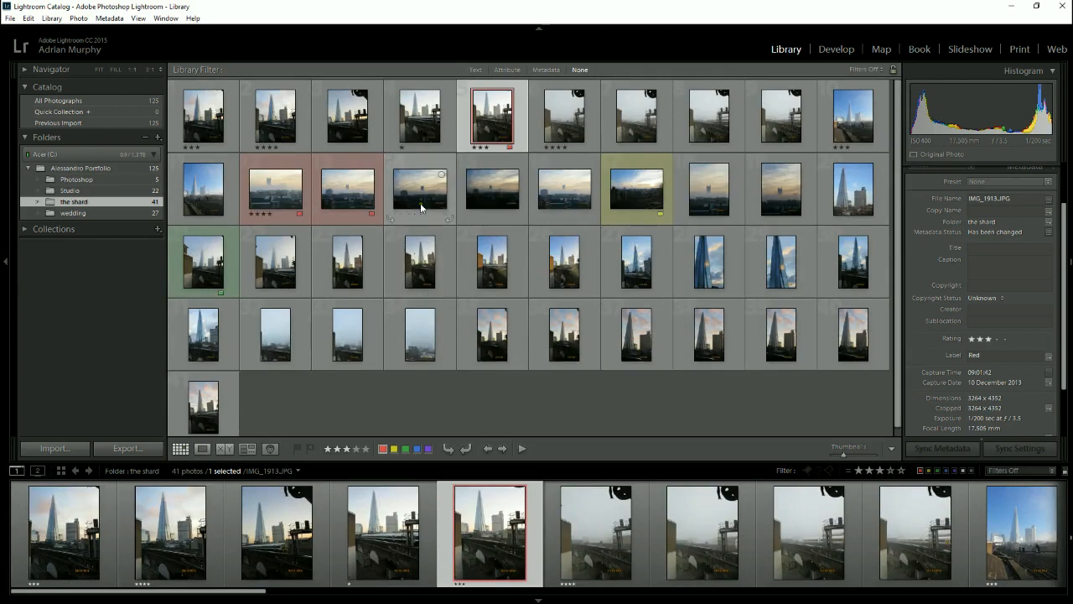
- Try to remove the yellow-labelled photo IMG_1935 from the catalog
left_click(562, 195)
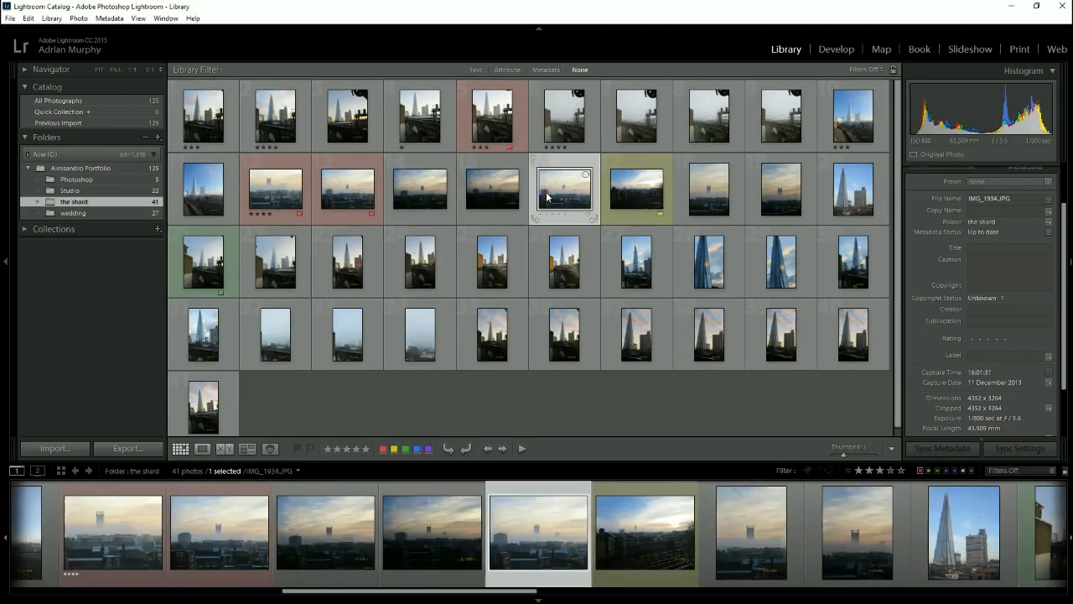
left_click(624, 189)
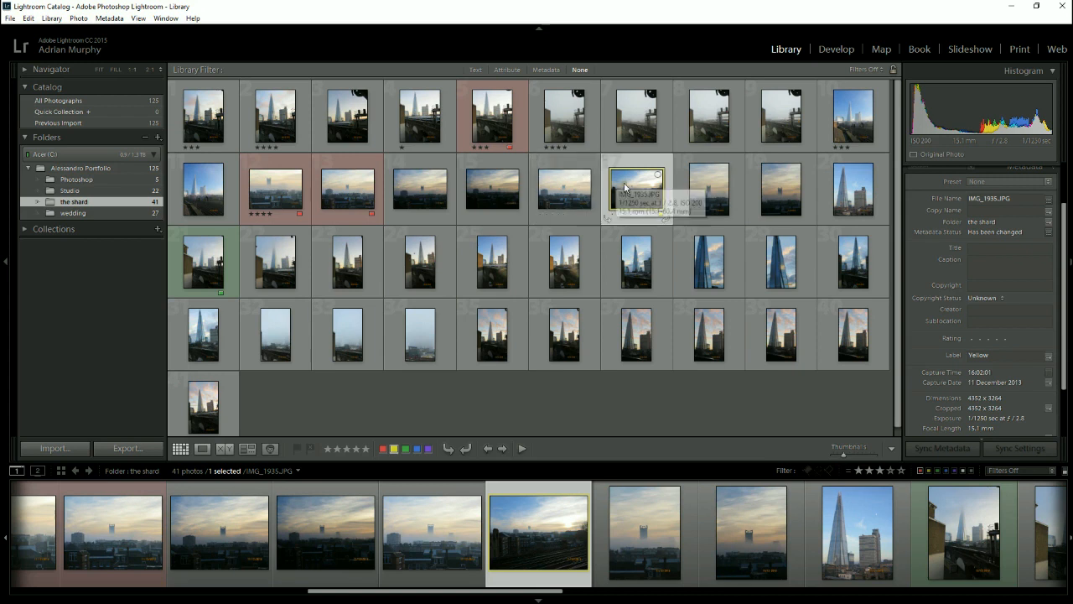
right_click(629, 183)
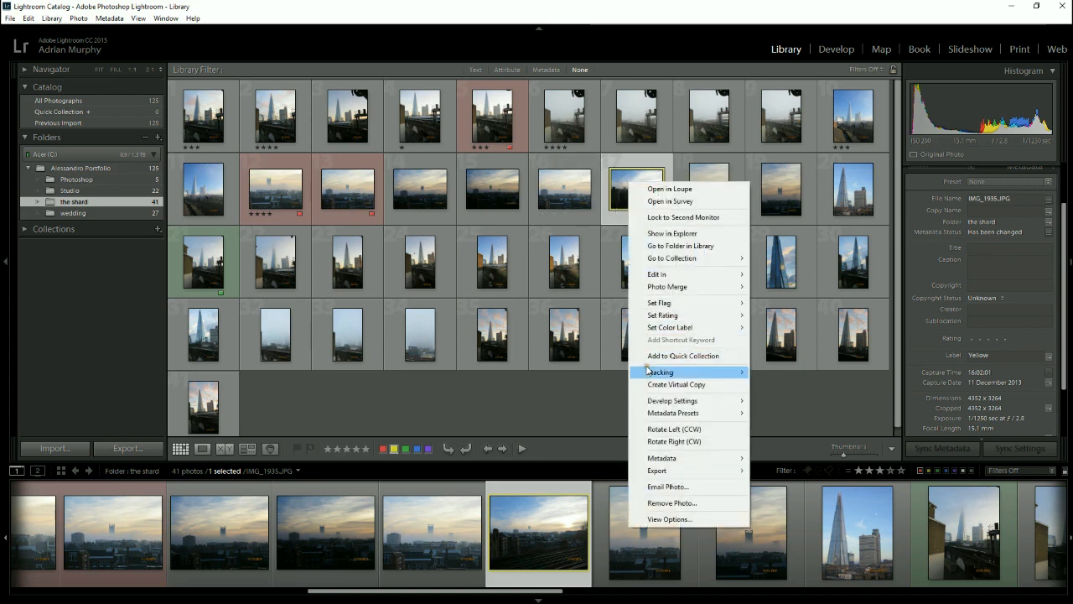
left_click(668, 504)
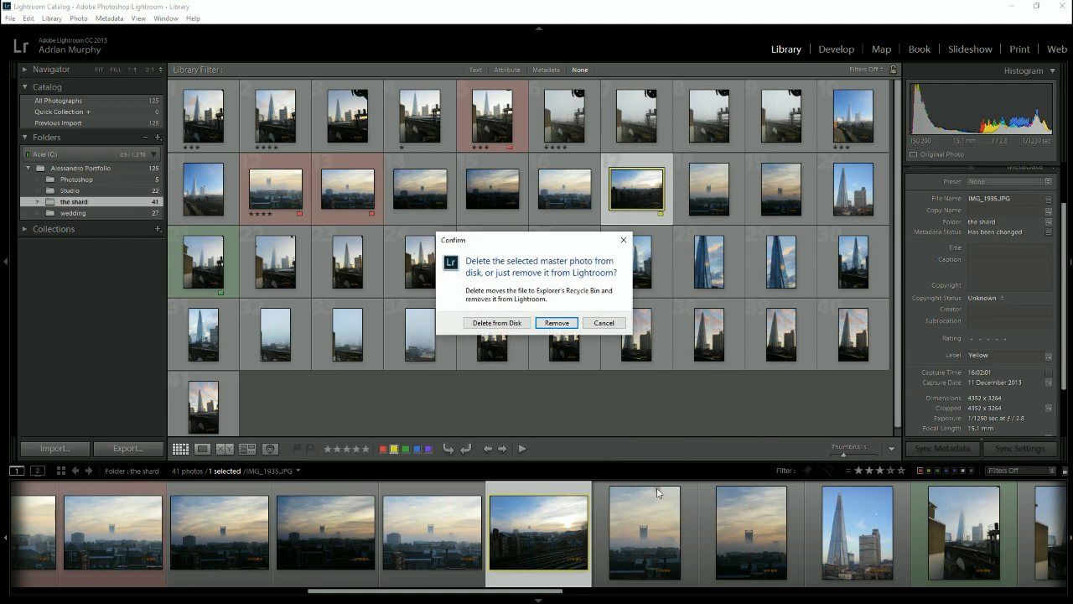
left_click(624, 242)
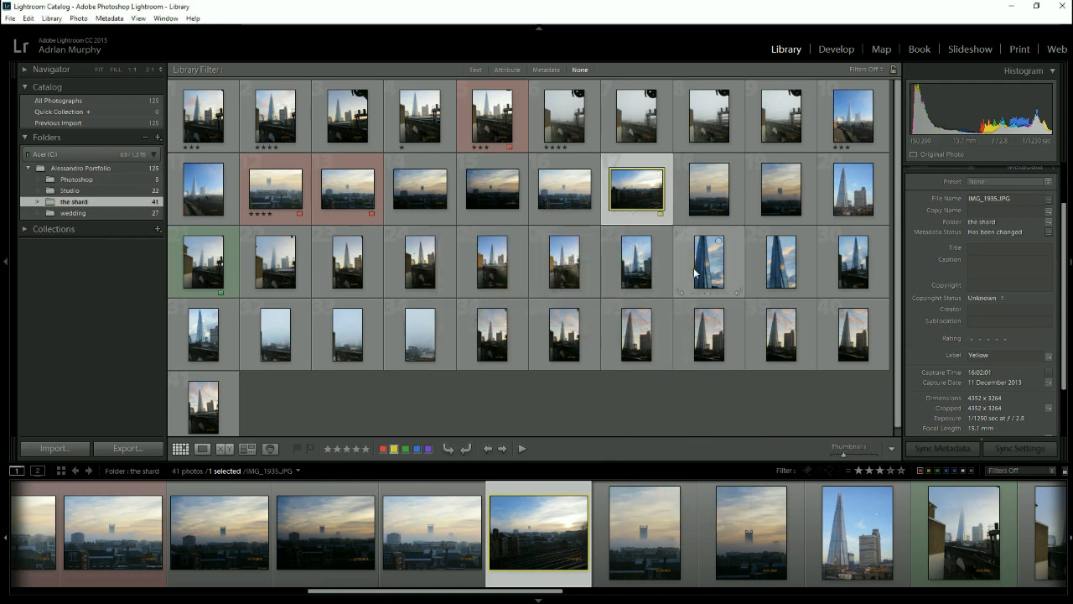
- Select IMG_1913, re-enable the filters, set the rating rule to greater than or equal, and clear the stars, keeping only the red label
left_click(482, 113)
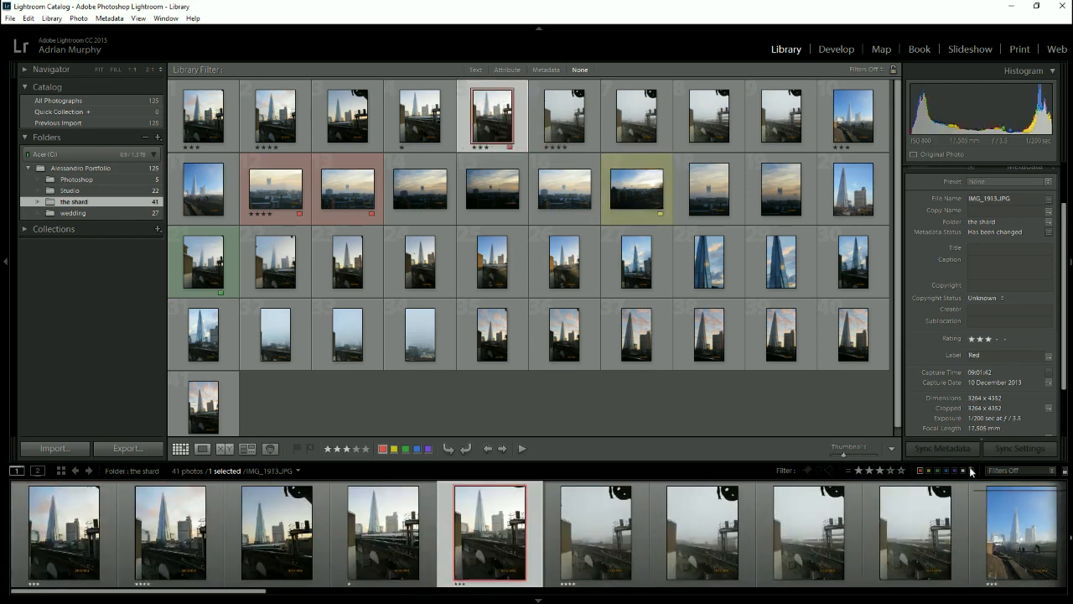
left_click(1063, 471)
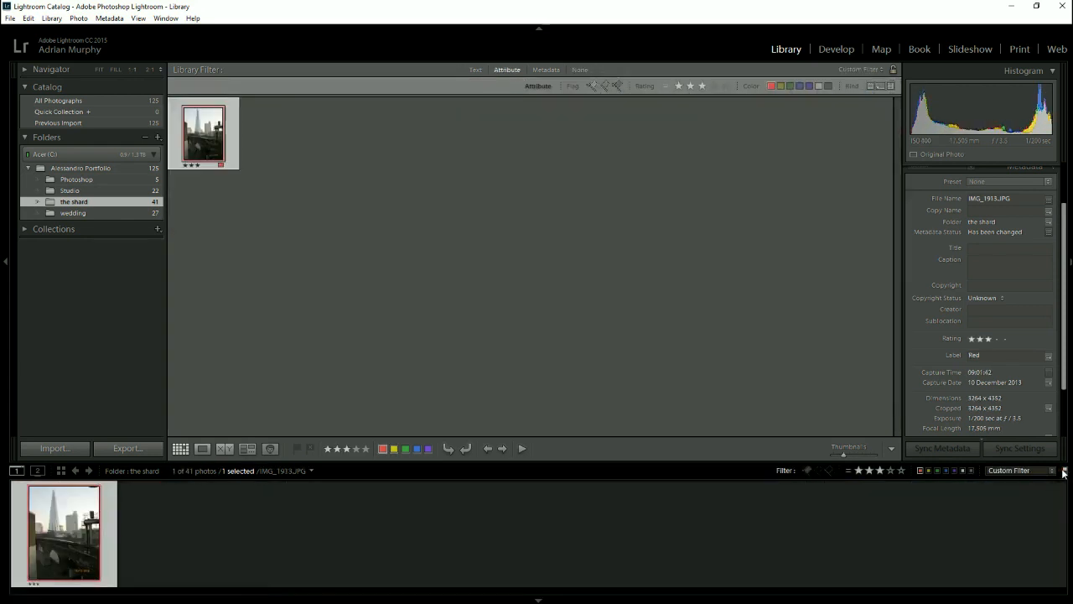
left_click(847, 472)
left_click(839, 497)
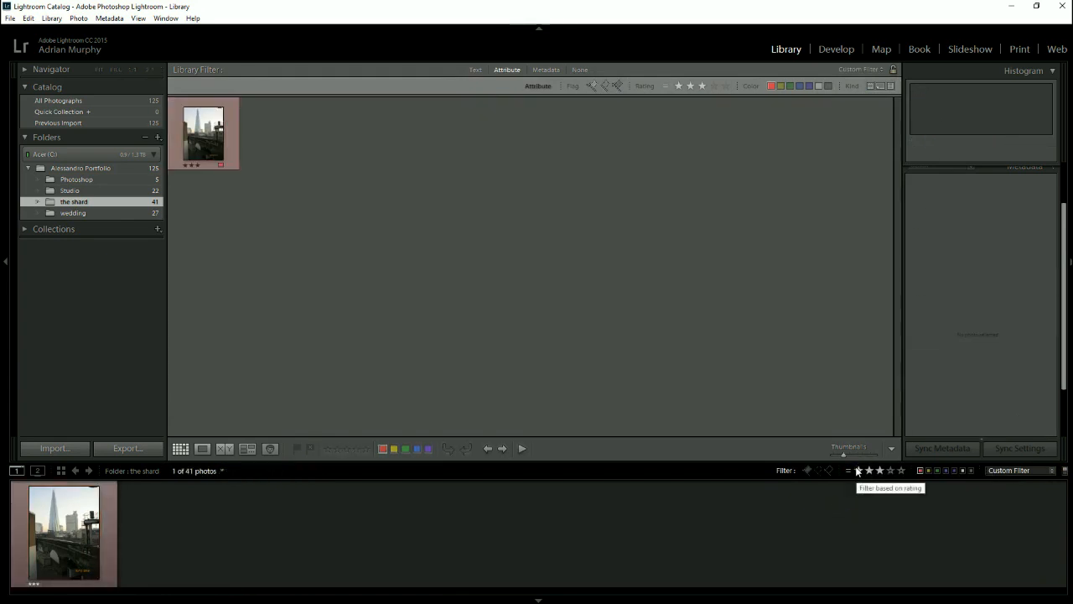
left_click(856, 472)
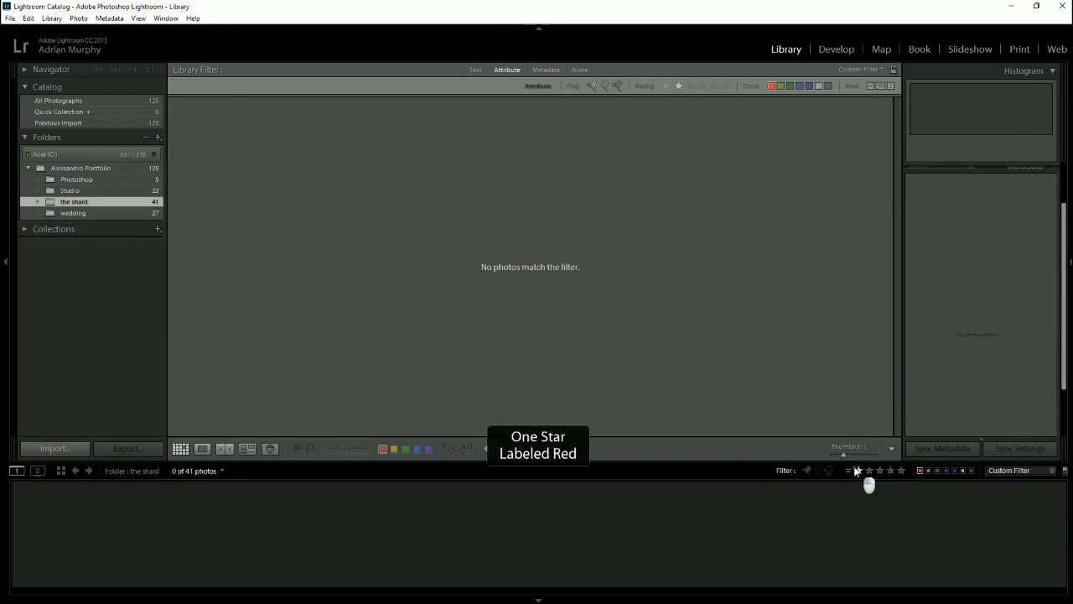
key("0")
left_click(848, 470)
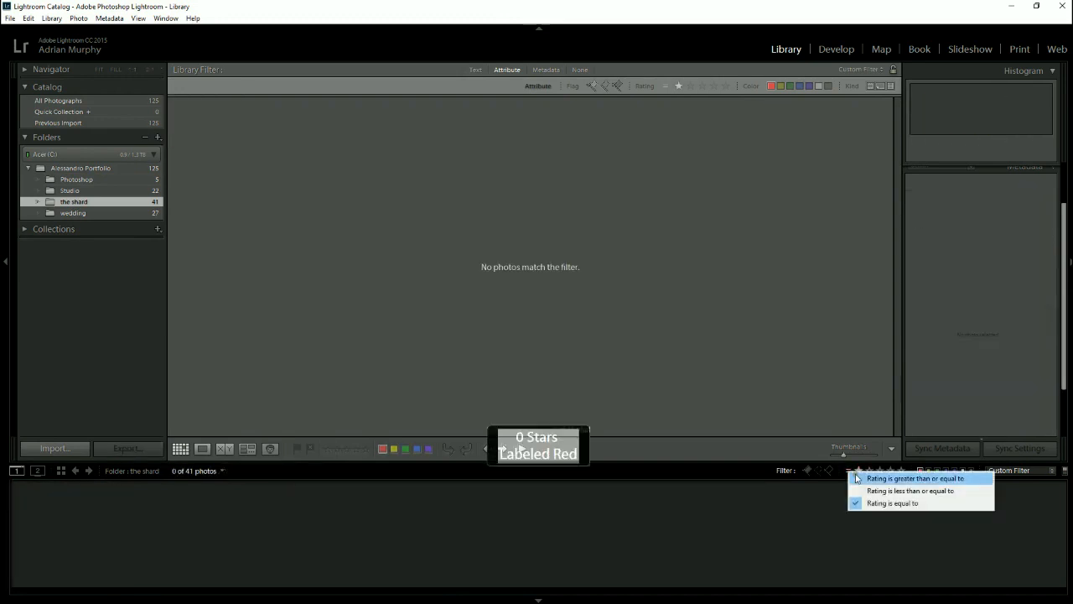
left_click(863, 477)
left_click(856, 472)
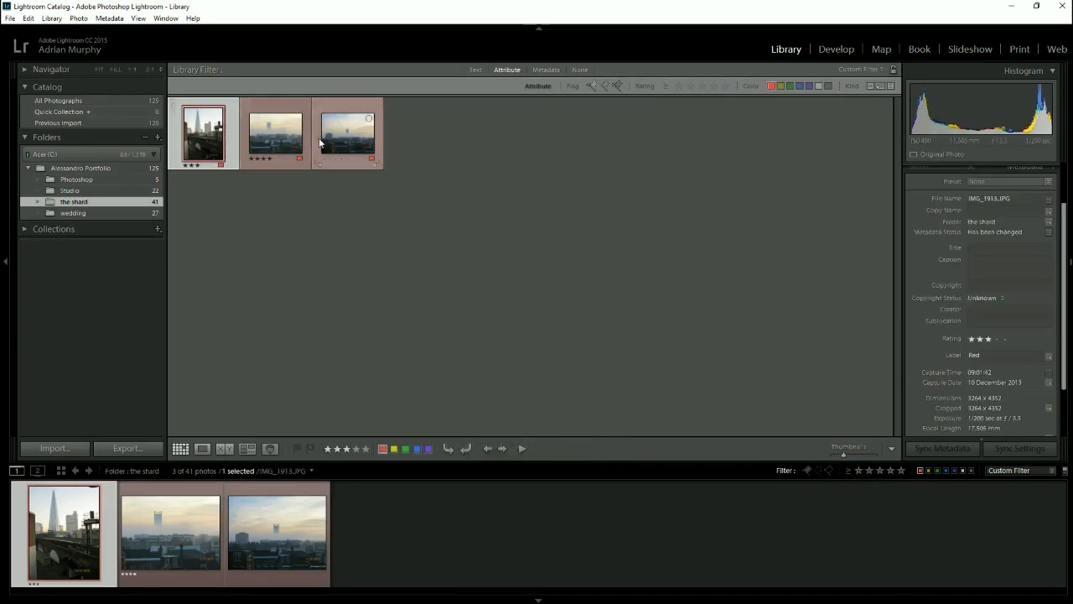
- Try to remove all the filtered red-labelled photos together
key("ctrl+a")
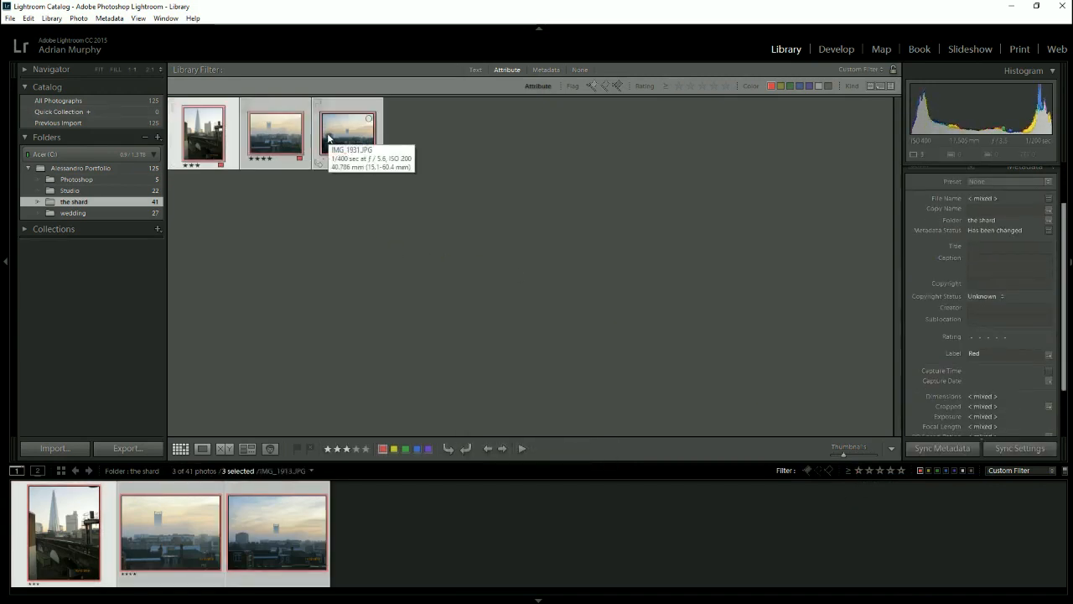
right_click(332, 138)
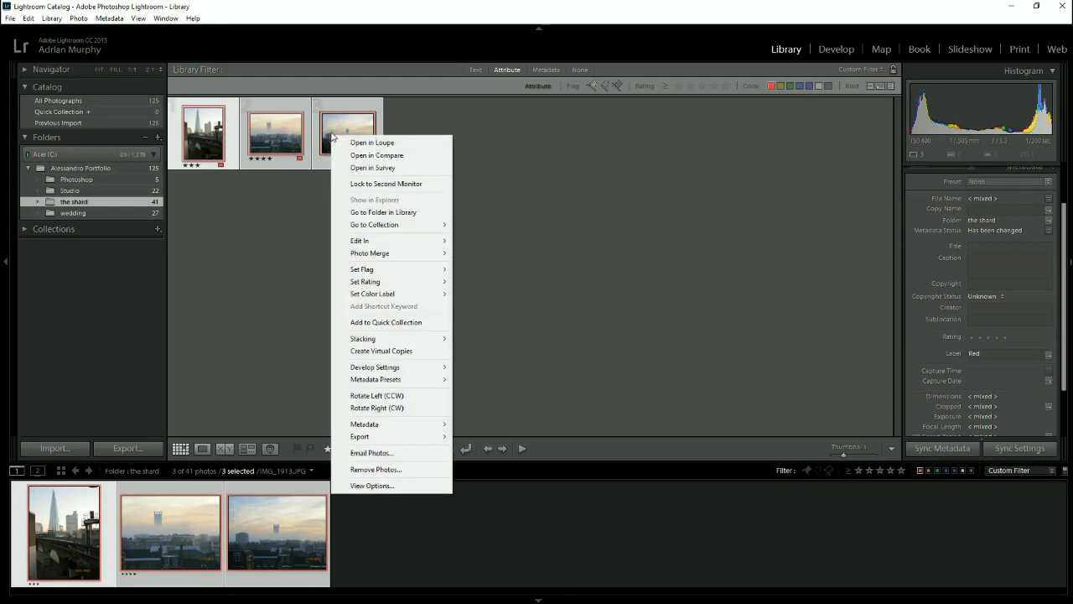
left_click(389, 469)
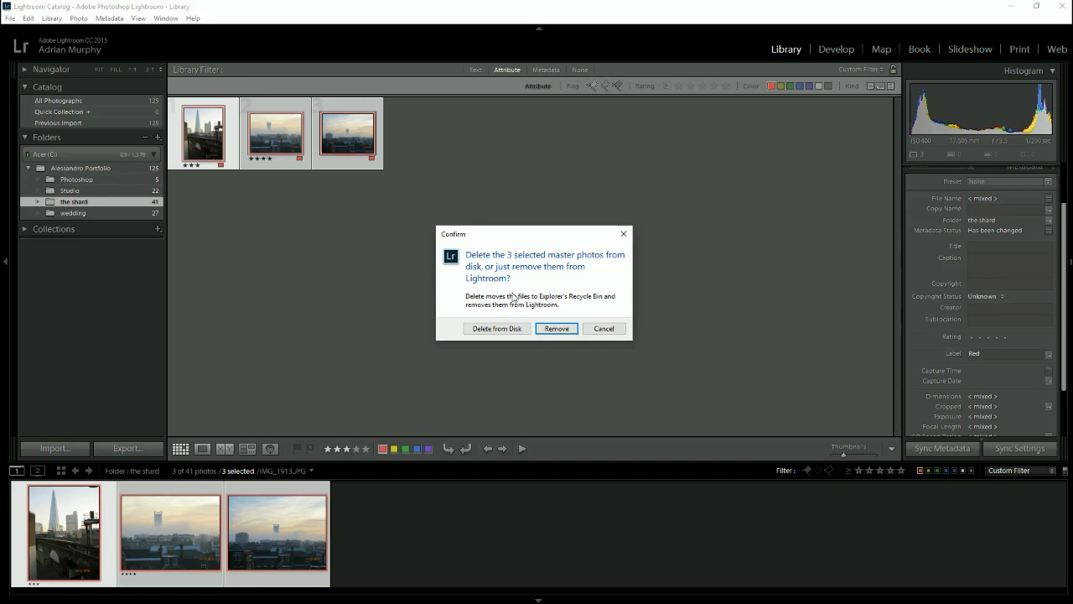
left_click(603, 328)
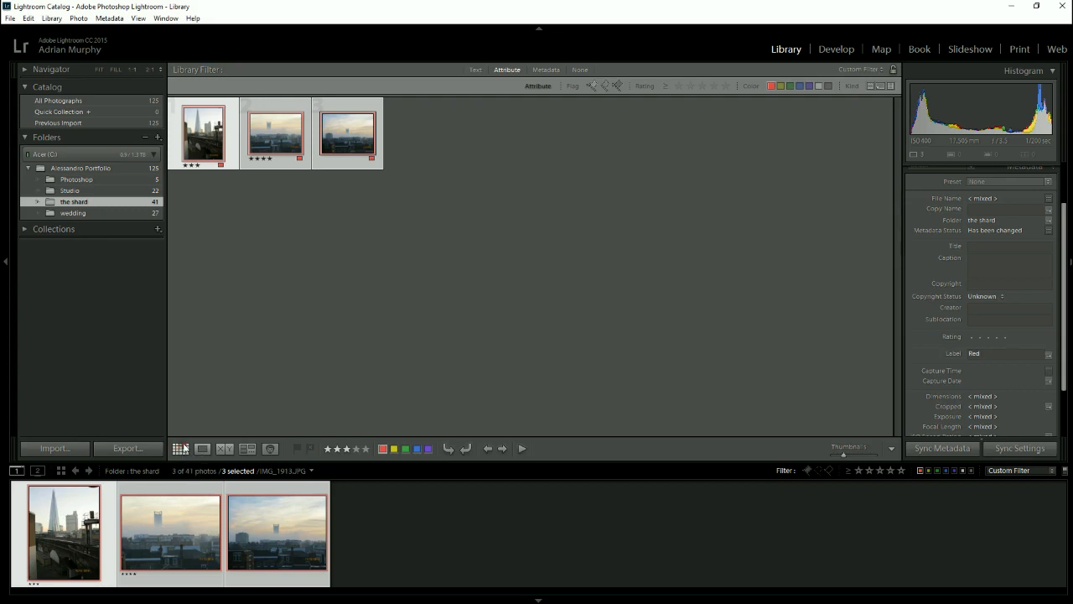
- Turn off the filters and show all photos in the parent portfolio folder
left_click(1065, 470)
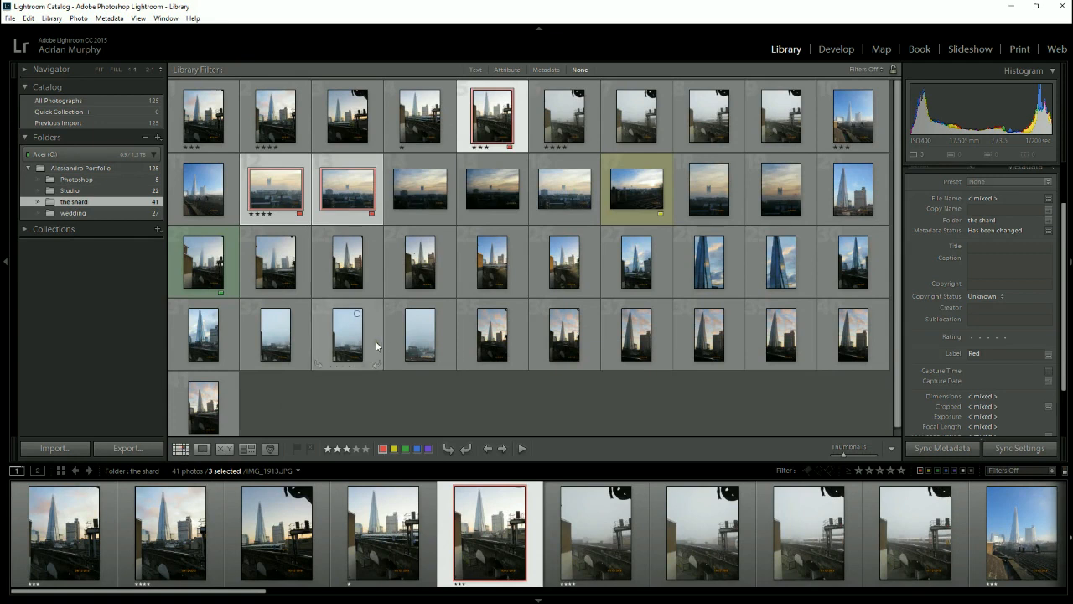
left_click(117, 168)
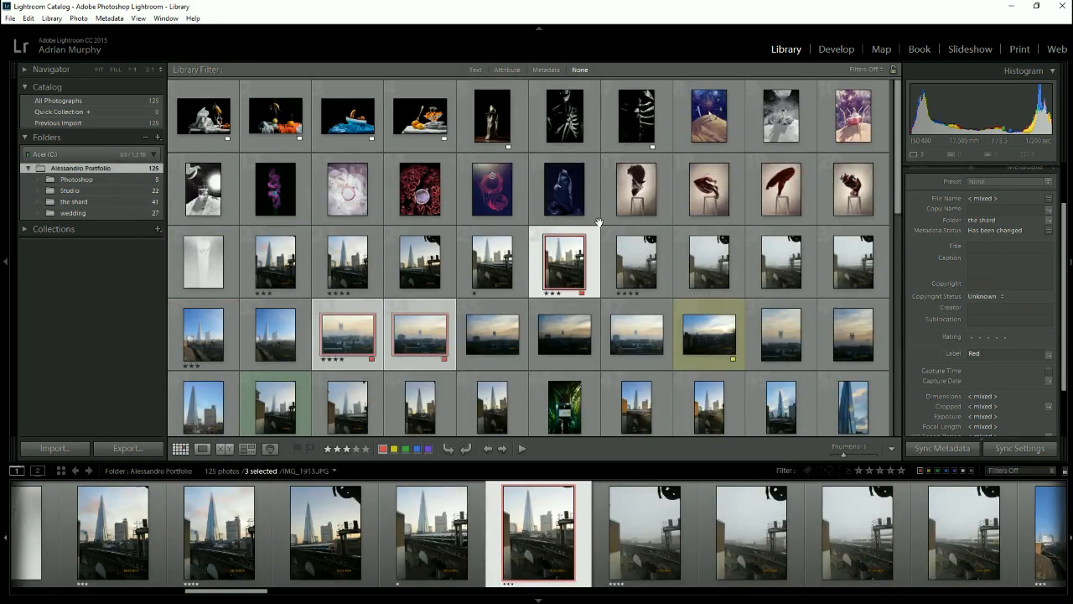
scroll(600, 227, "down", 8)
scroll(602, 230, "up", 4)
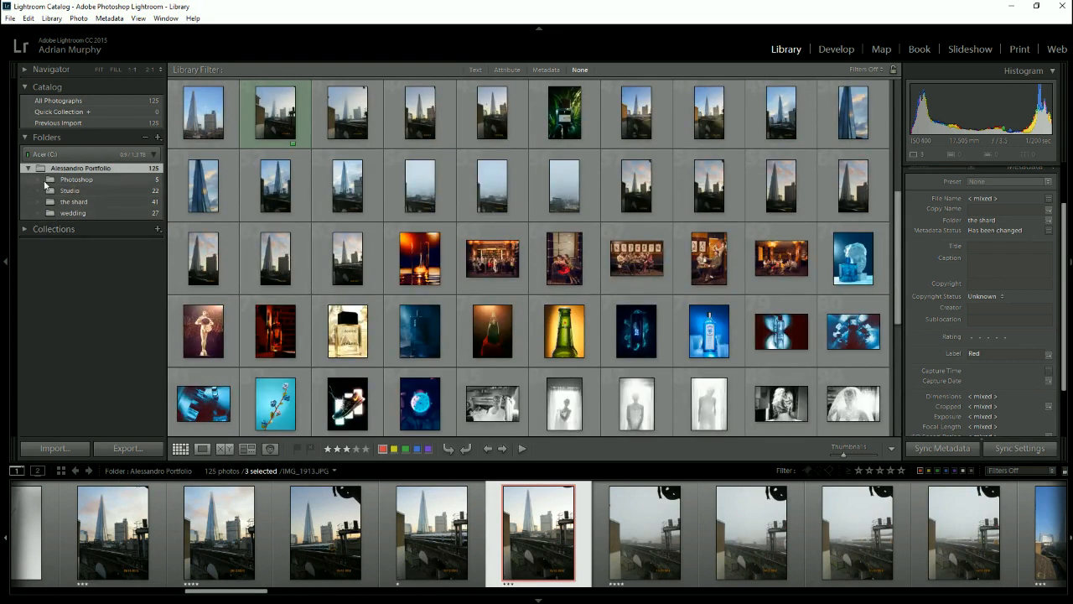
- Expand the collections list, create a collection named Products without including the selected photos, and open it
left_click(25, 229)
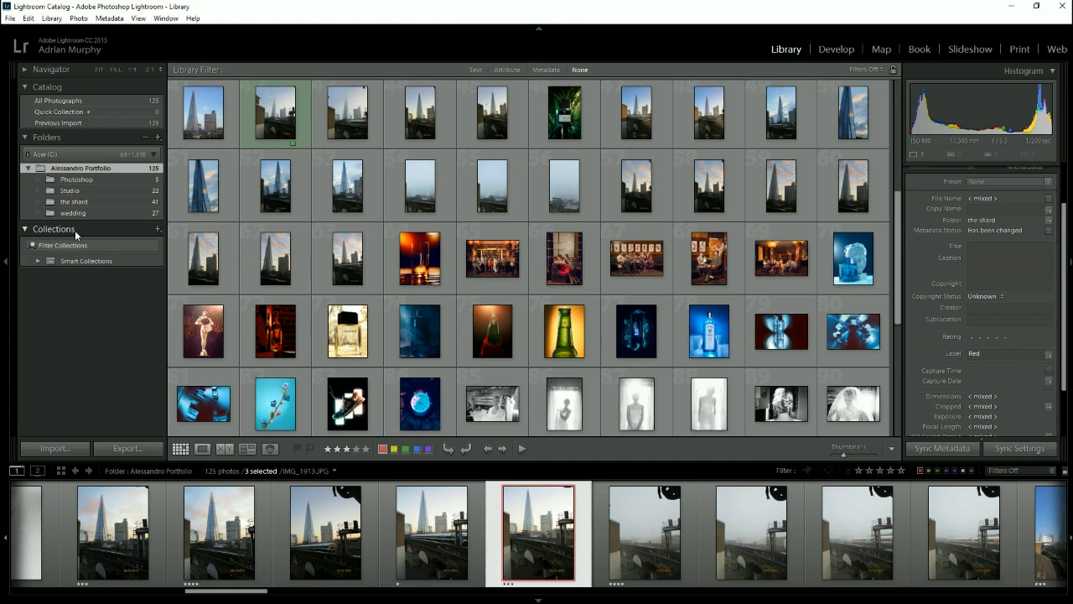
key("ctrl+n")
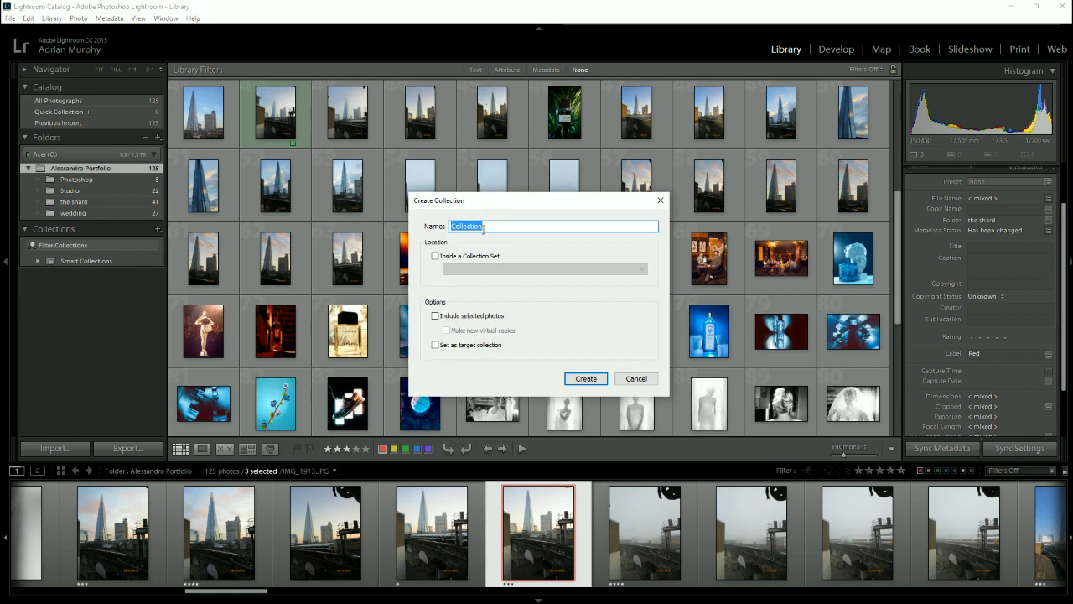
type("Proc")
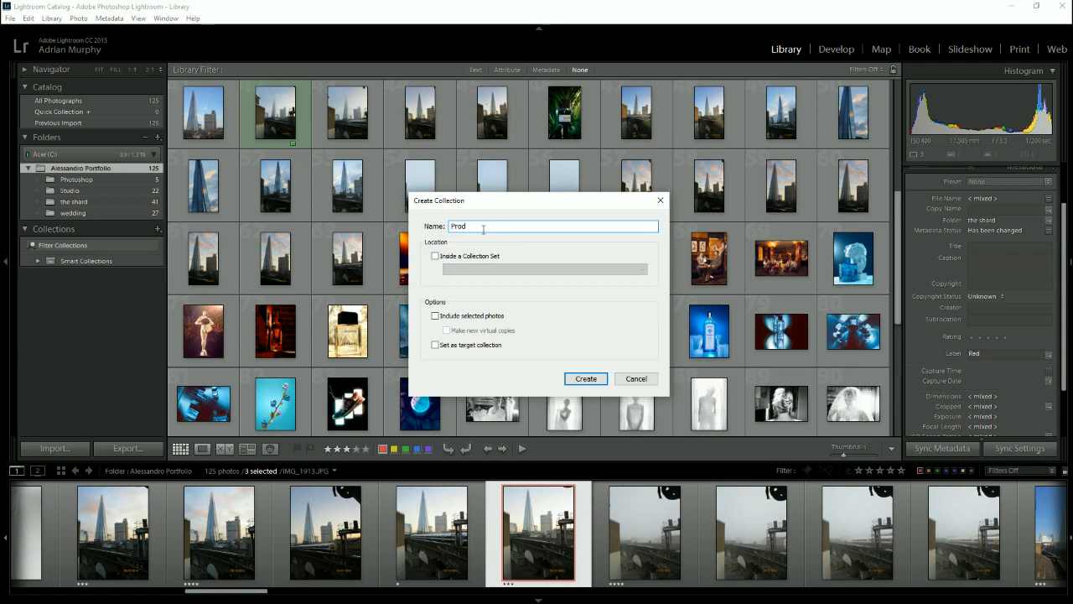
type("ucts")
left_click(580, 377)
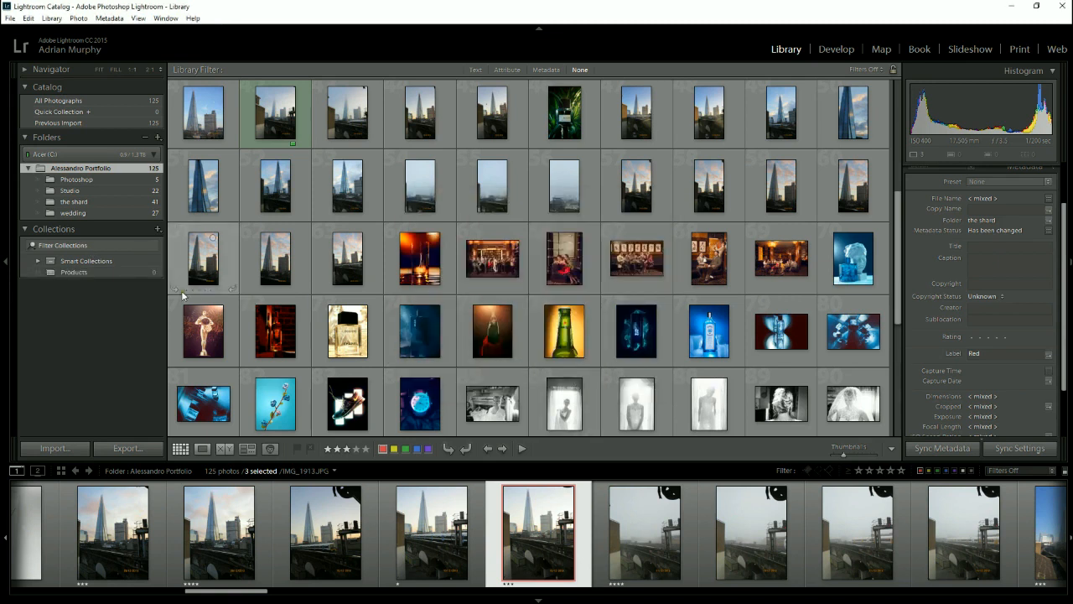
left_click(81, 269)
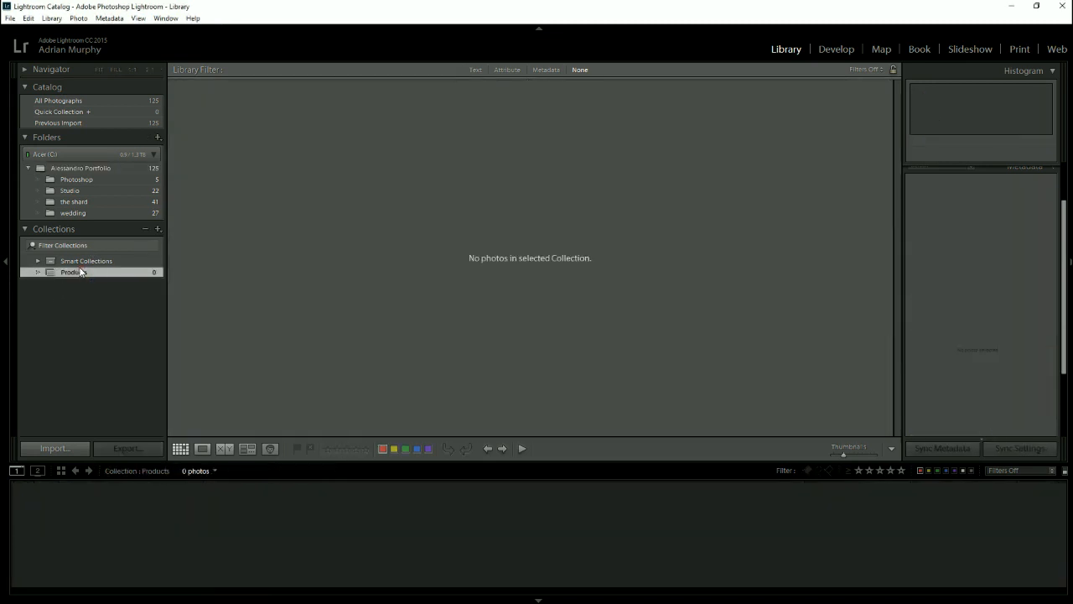
- Return to the parent portfolio folder and add the five consecutive product photos starting at Product013.jpg to the Products collection
left_click(91, 169)
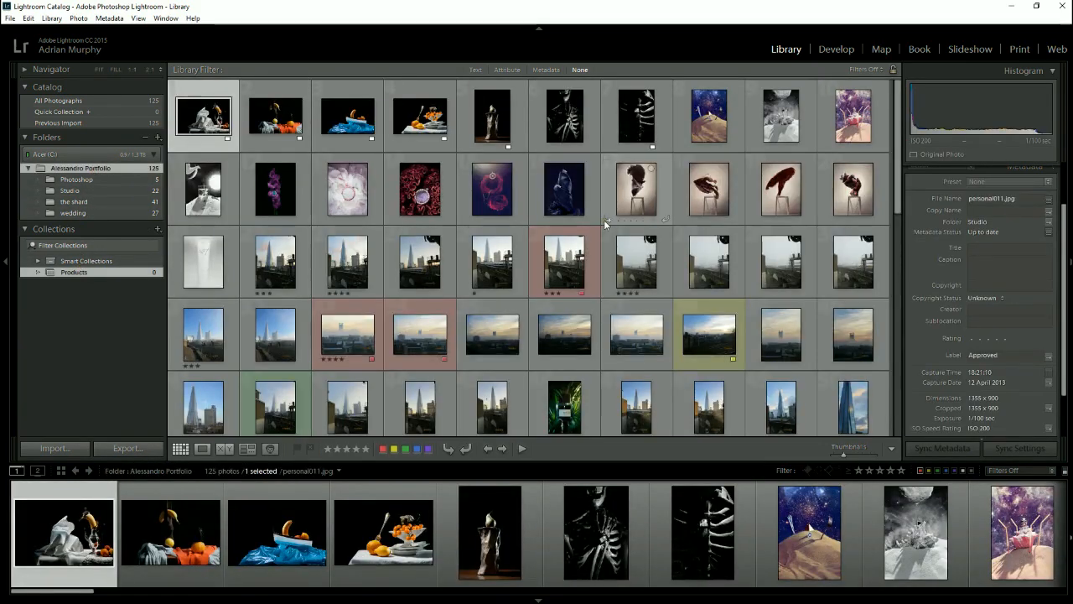
left_click(648, 201)
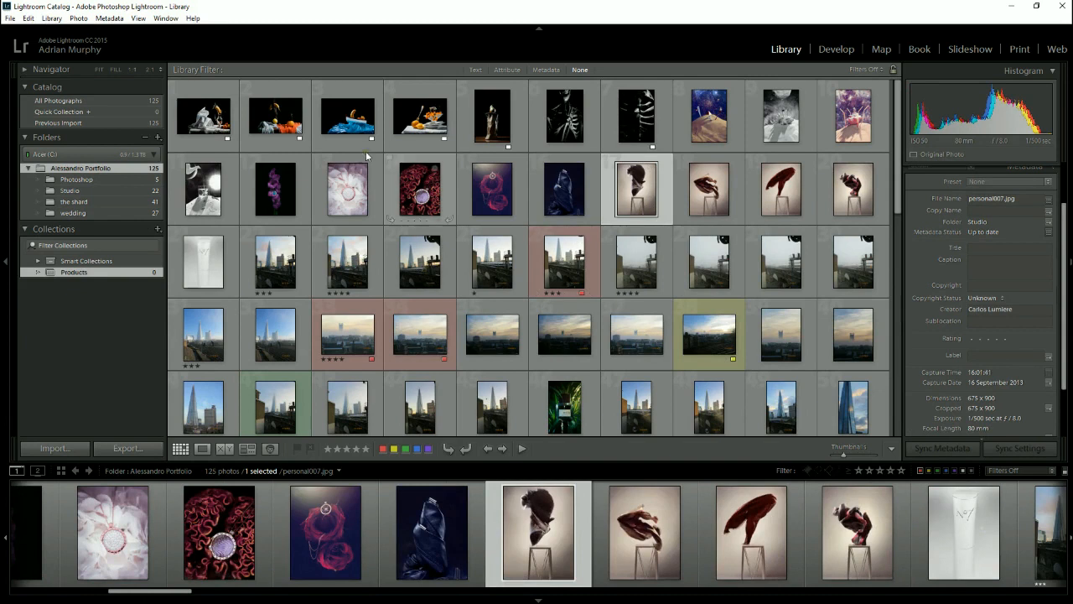
left_click(202, 124)
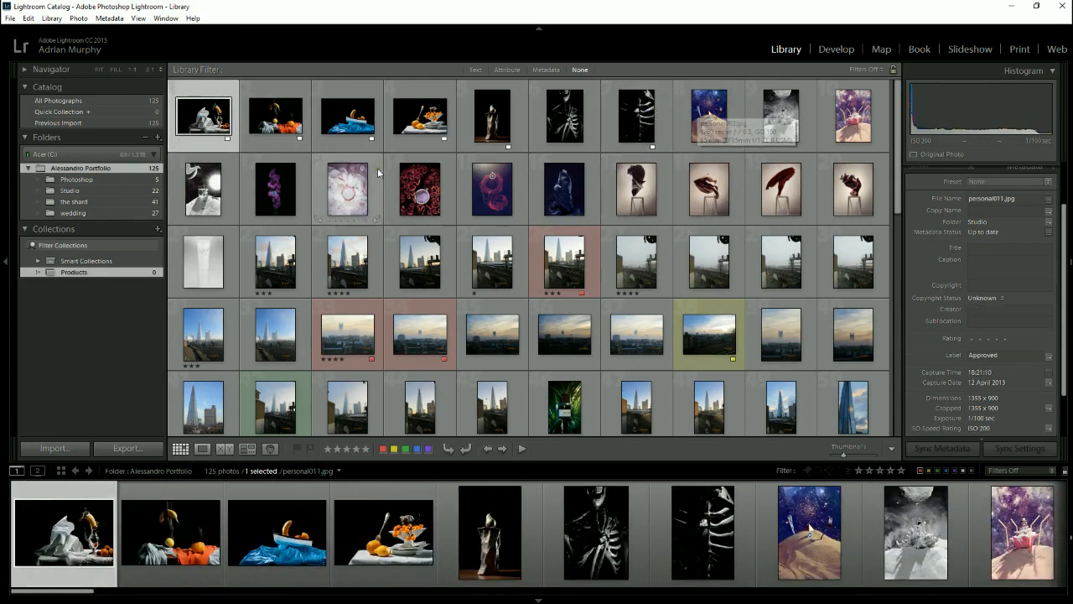
left_click(286, 190)
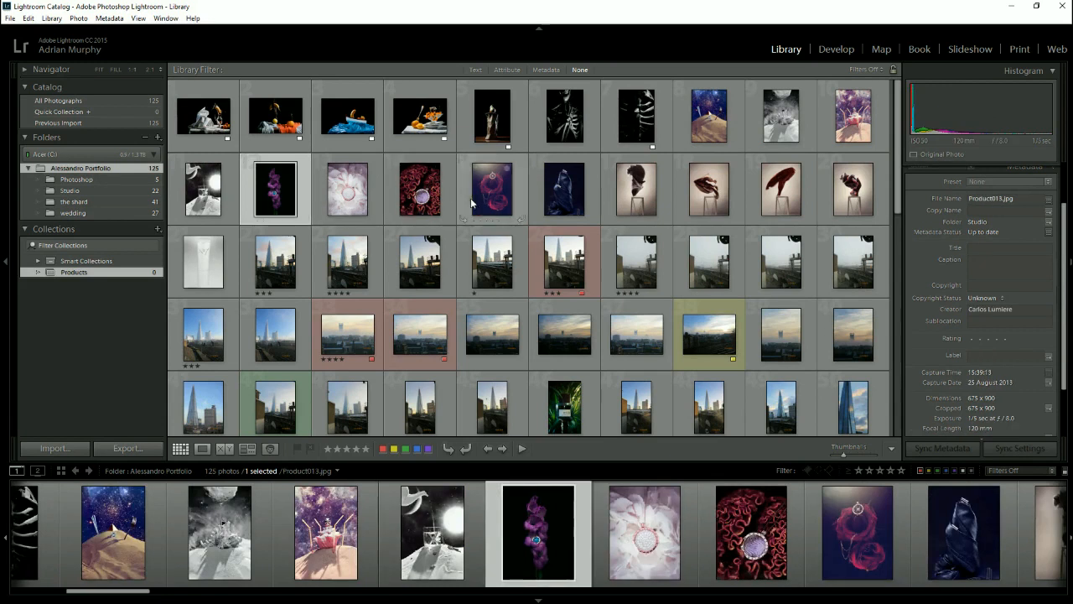
left_click(557, 197, "shift")
left_click_drag(559, 198, 79, 272)
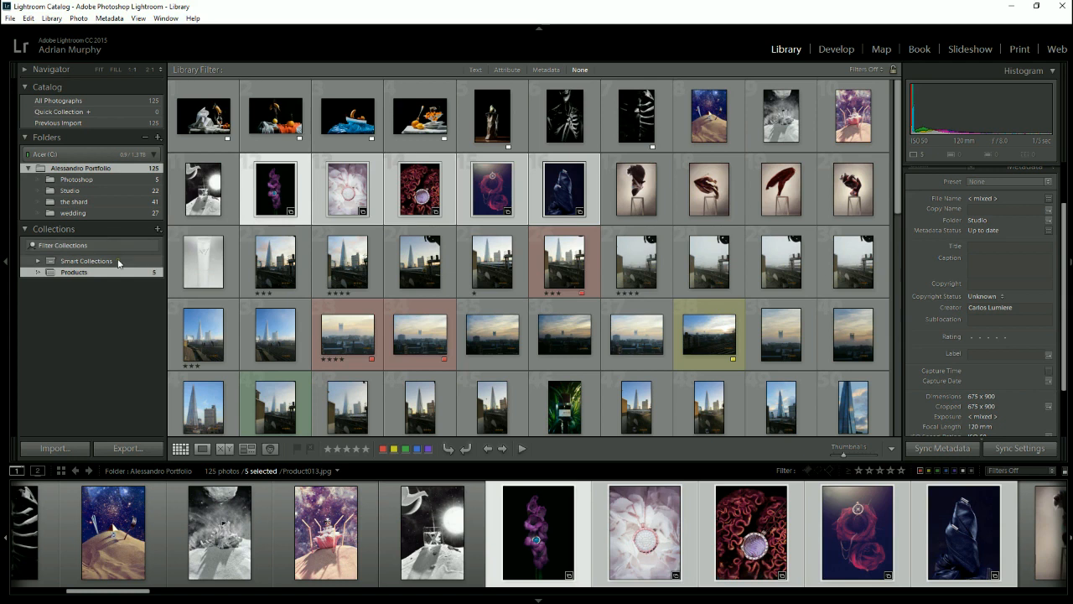
left_click_drag(83, 274, 76, 257)
left_click(64, 262)
left_click(74, 272)
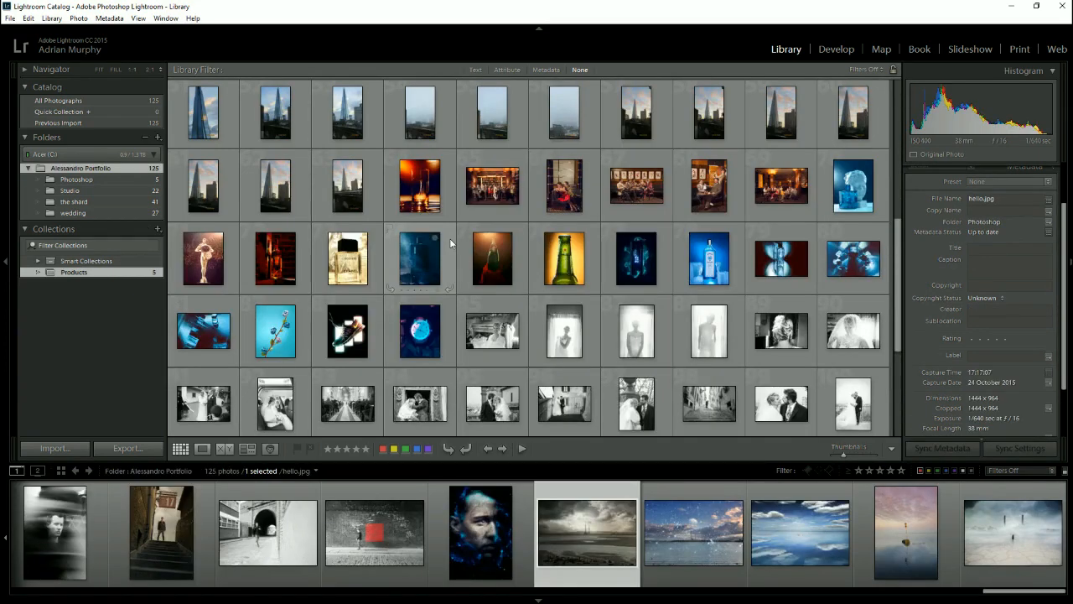
- Select the wedding photo _DSC9468.jpg and create a collection named For tomorrow without including the selected photo
scroll(450, 243, "down", 1)
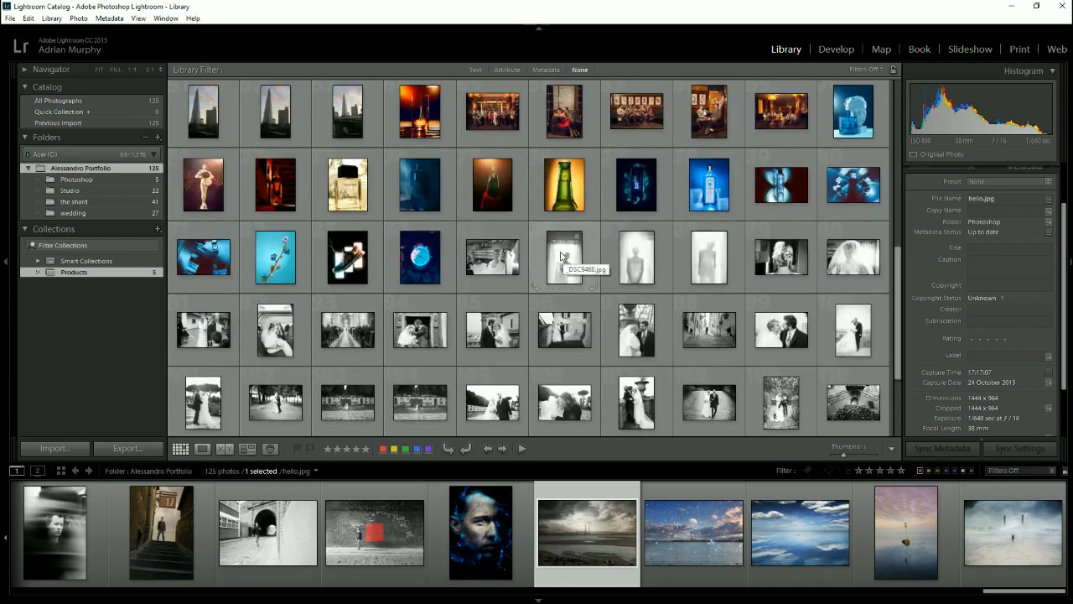
left_click(560, 256)
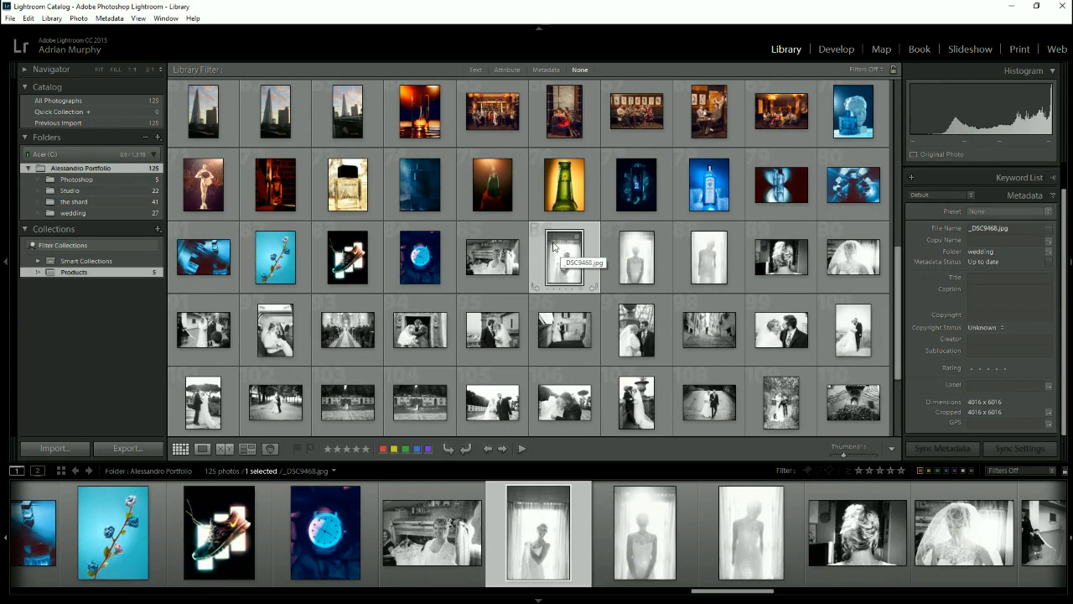
left_click(156, 229)
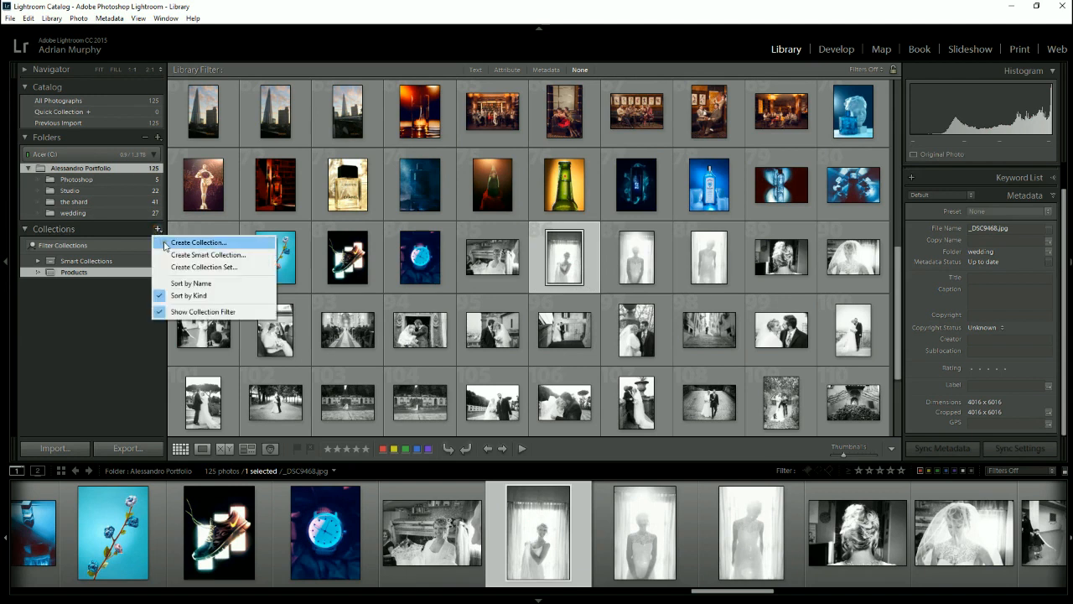
left_click(158, 242)
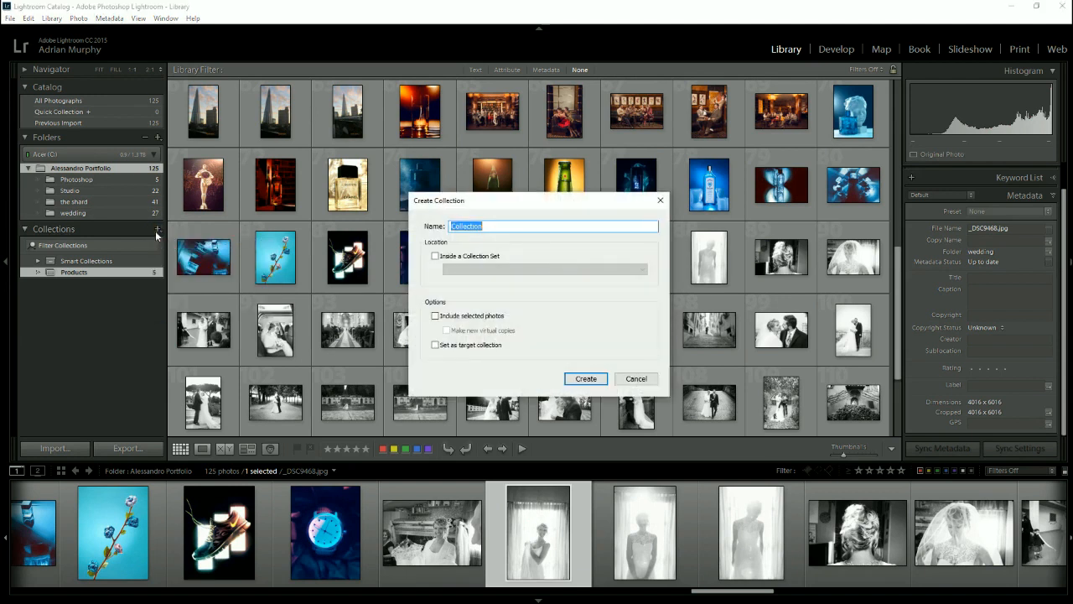
type("To wor")
key("BackSpace")
key("BackSpace")
key("BackSpace")
key("BackSpace")
key("BackSpace")
key("BackSpace")
type("For tomorrow")
left_click(580, 378)
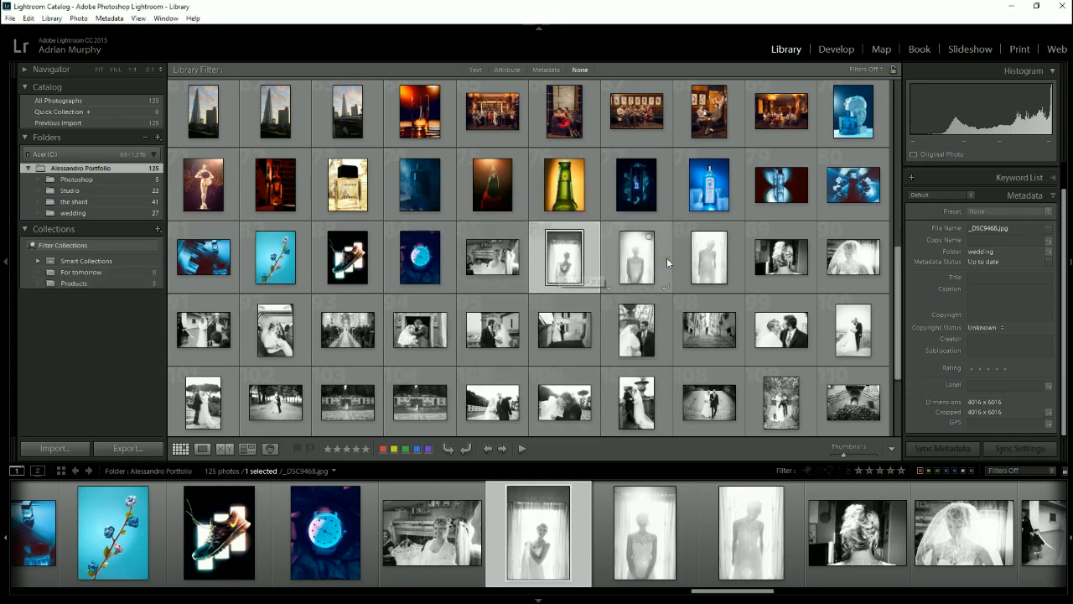
- Extend the selection from _DSC9468.jpg to twelve consecutive wedding photos, add them to the For tomorrow collection, and open it
left_click(641, 332, "shift")
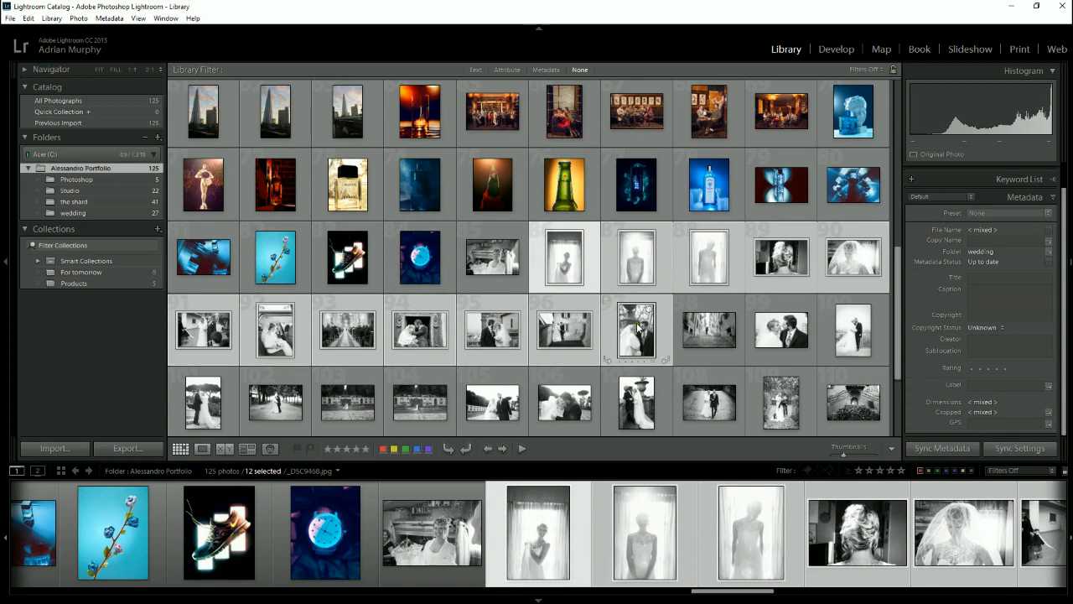
mouse_move(641, 332)
left_mouse_down()
mouse_move(578, 276)
mouse_move(165, 201)
mouse_move(66, 245)
mouse_move(76, 271)
left_mouse_up()
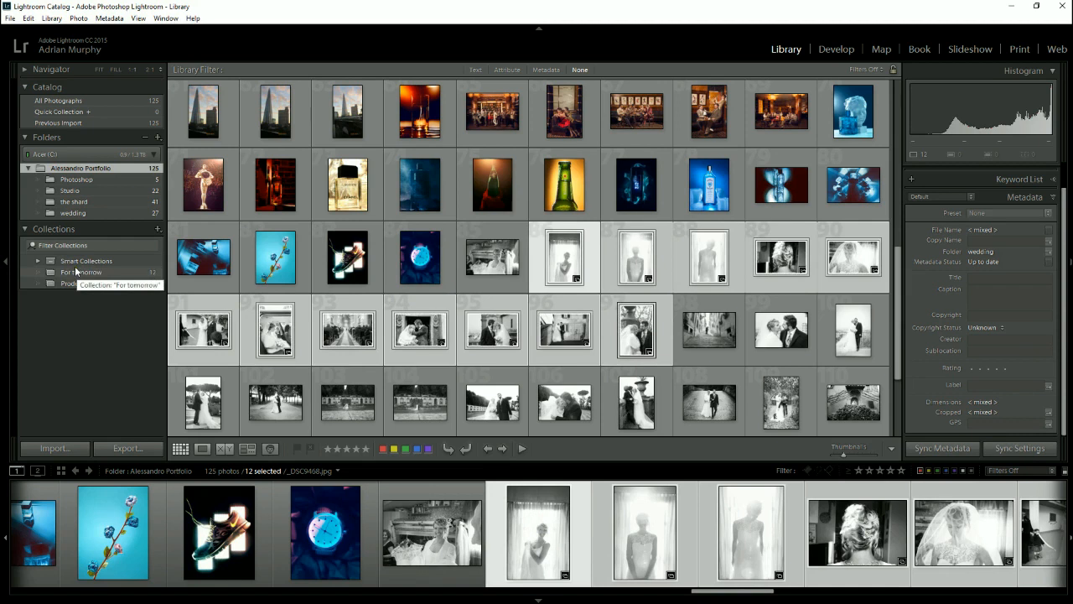
left_click(75, 271)
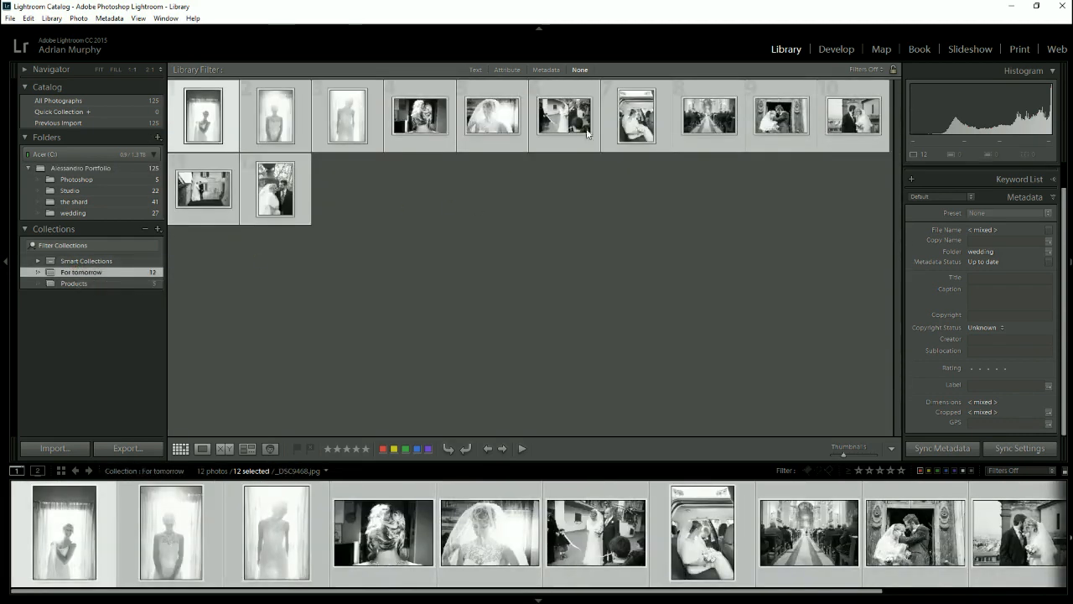